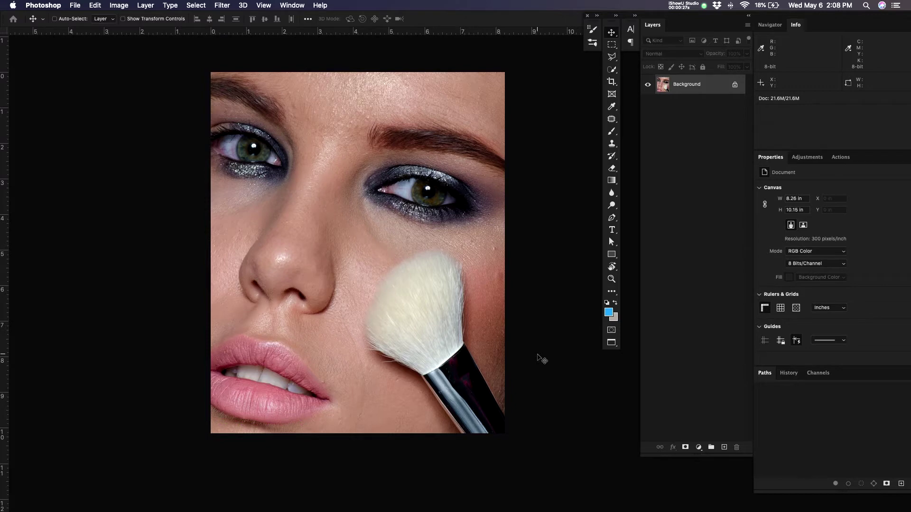
Examine the portrait's skin texture around the eyes, nose, forehead and makeup brush, both up close and as a whole
key(z)
click(402, 254)
click(378, 208)
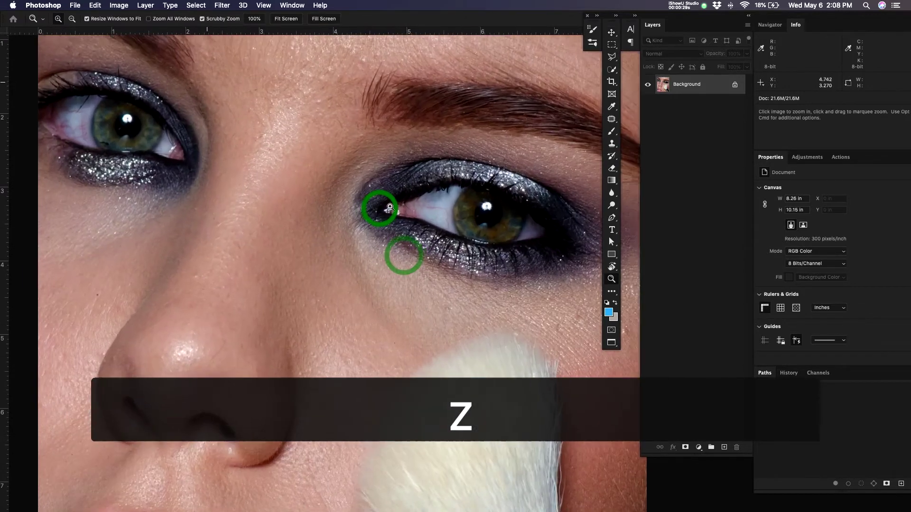
drag(412, 205, 374, 207)
drag(446, 246, 440, 237)
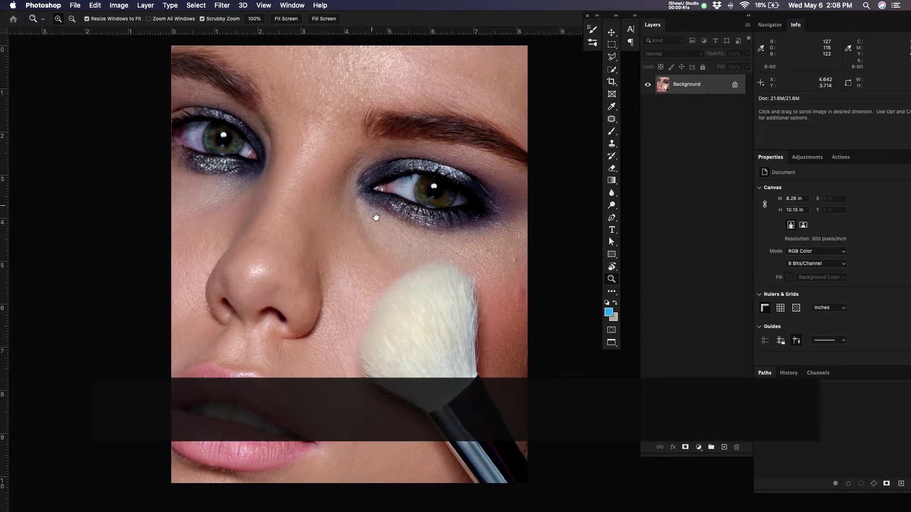
click(371, 214)
key(z)
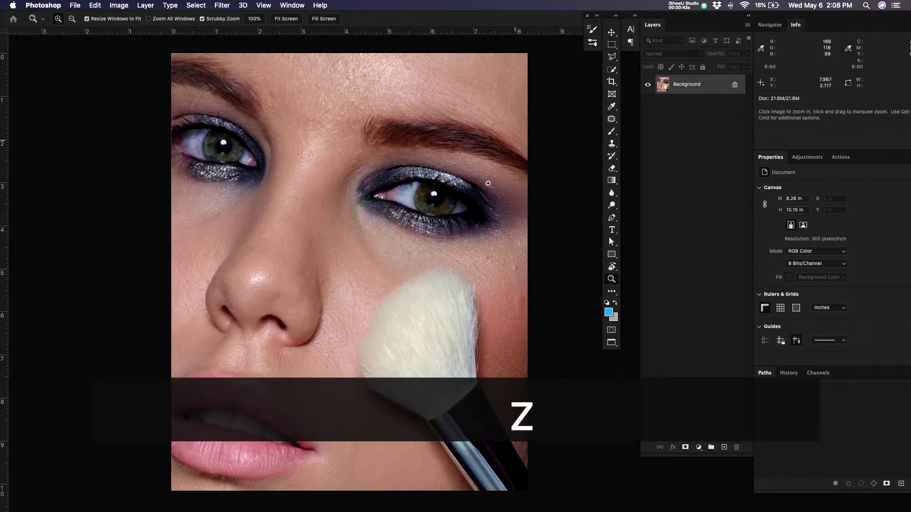
drag(517, 135, 534, 135)
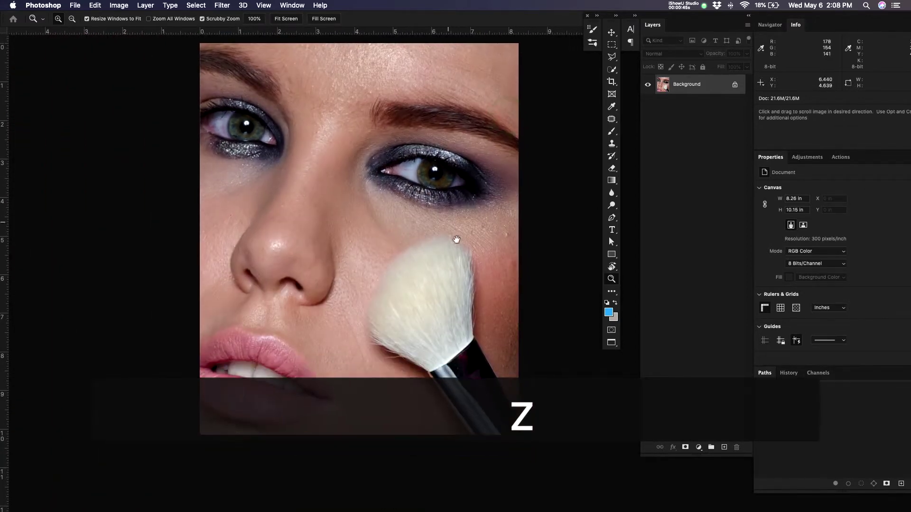
click(456, 240)
click(308, 397)
drag(354, 343, 348, 402)
drag(391, 249, 386, 351)
drag(315, 211, 319, 240)
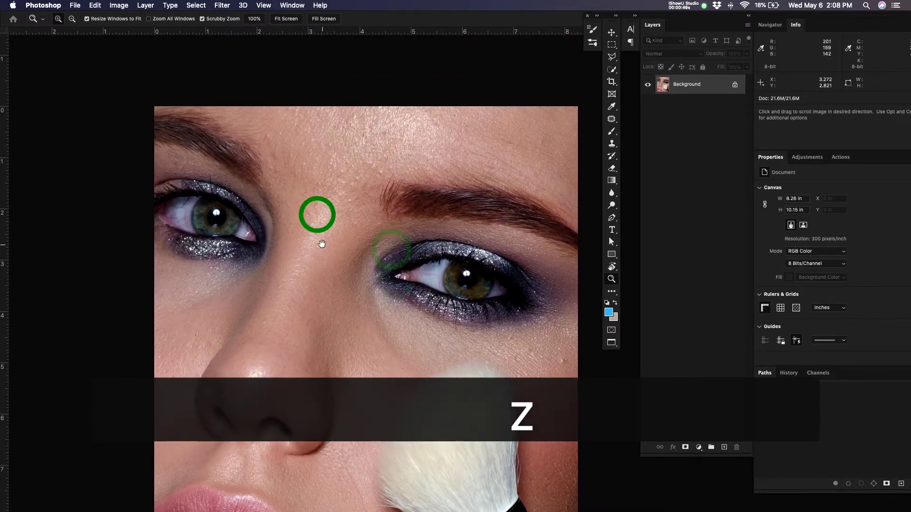
drag(421, 229, 412, 184)
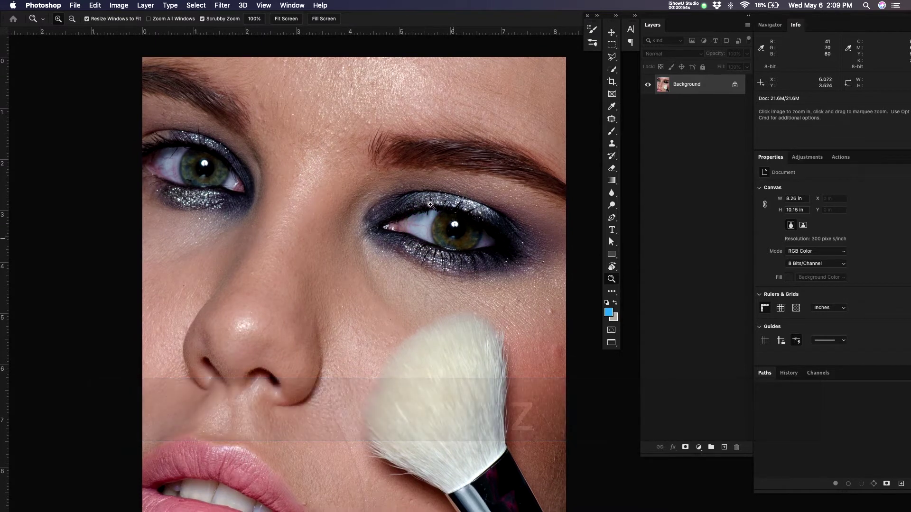
mouse_move(407, 291)
mouse_down()
mouse_move(411, 189)
mouse_move(420, 228)
mouse_move(421, 219)
mouse_move(416, 250)
mouse_up()
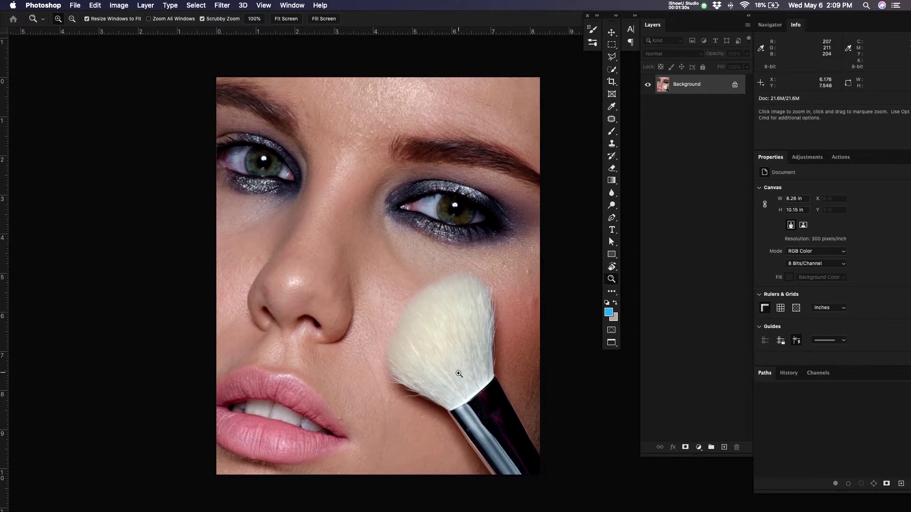
scroll(459, 373, down, 2)
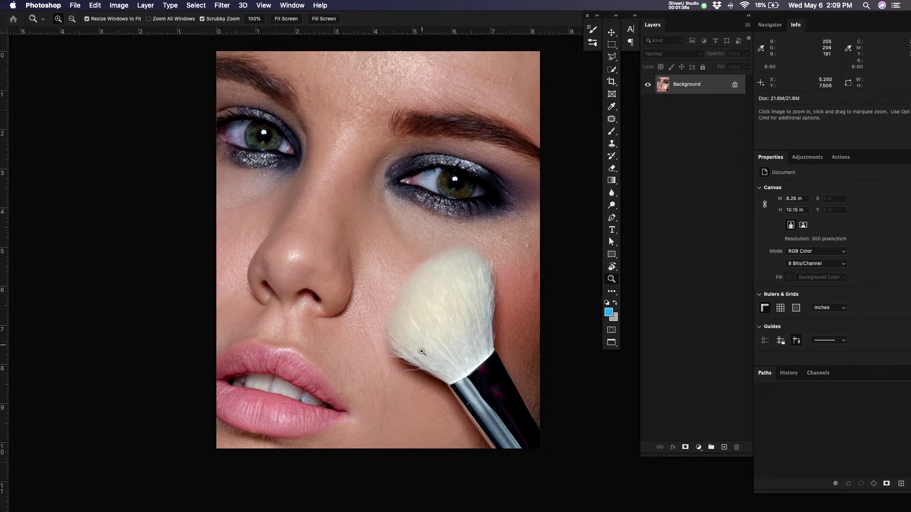
scroll(422, 348, up, 2)
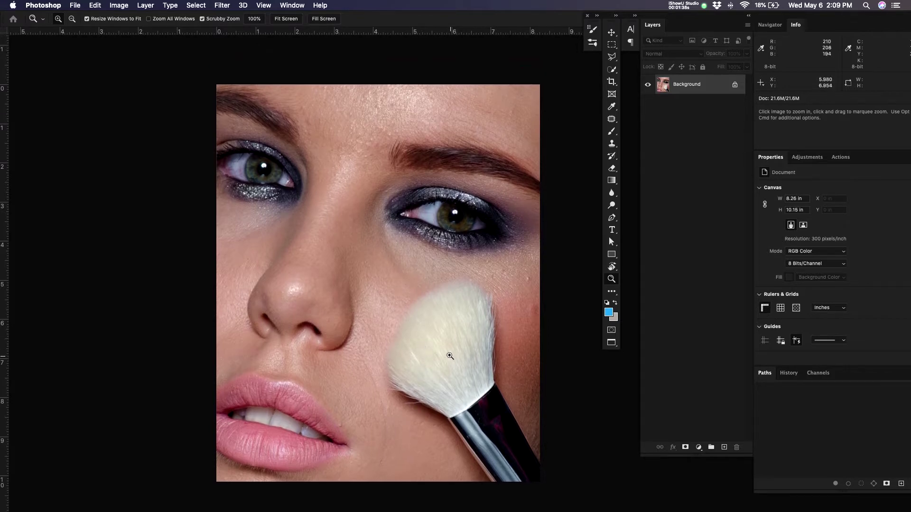
Duplicate the Background layer
key(v)
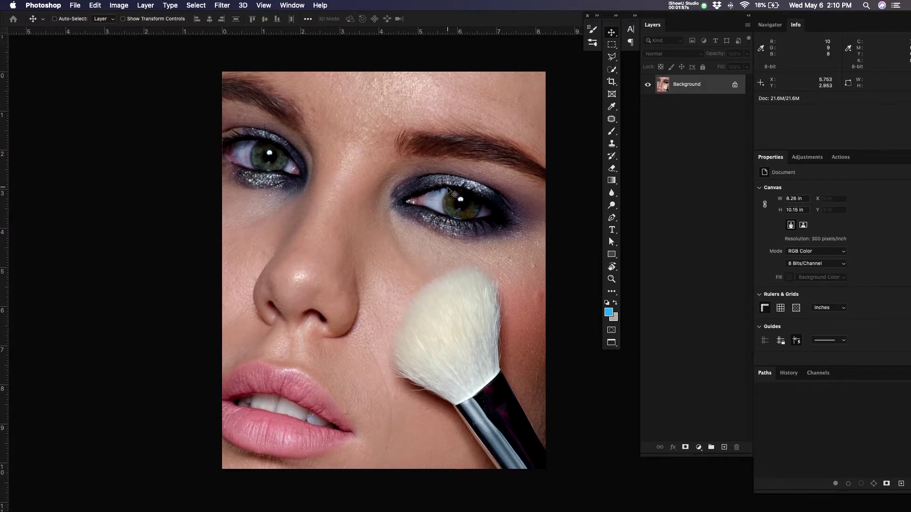
click(686, 341)
key(super+j)
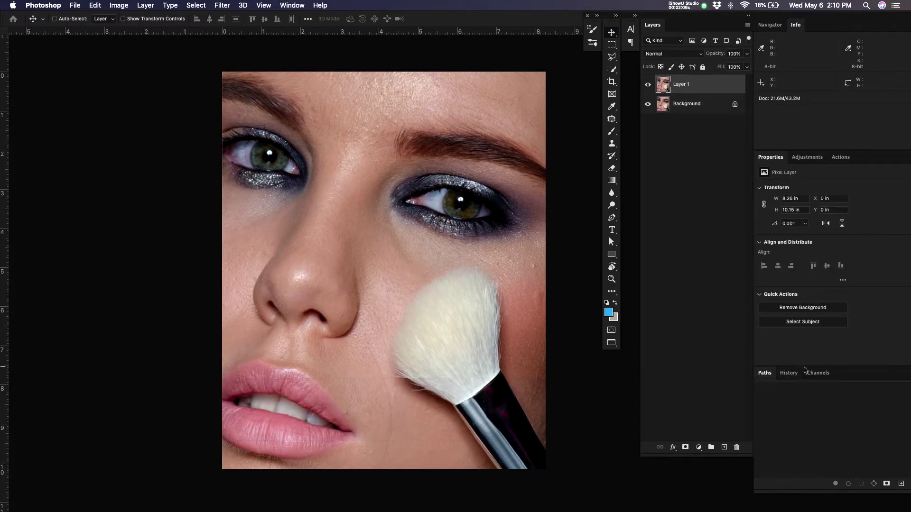
Run the Frequency Separation action on the duplicated layer, using a Gaussian Blur radius of 8.5 pixels for the LF layer
drag(804, 366, 804, 340)
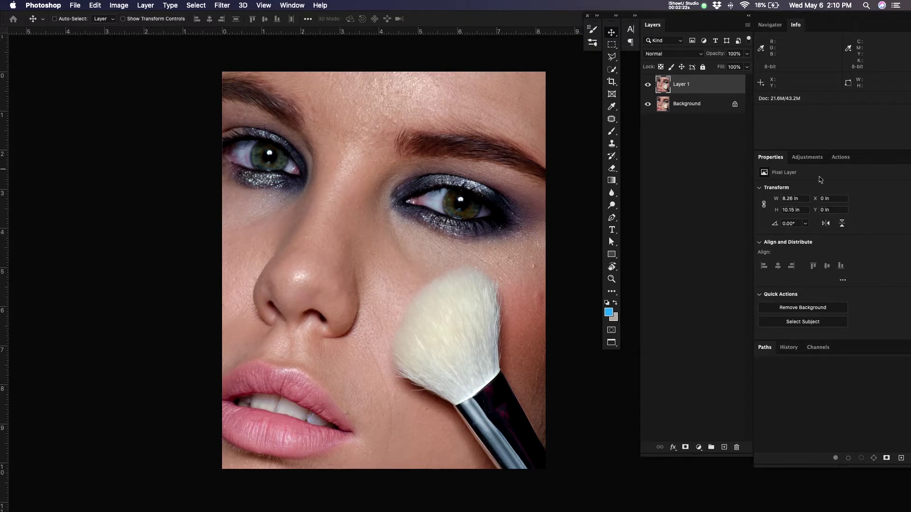
click(842, 159)
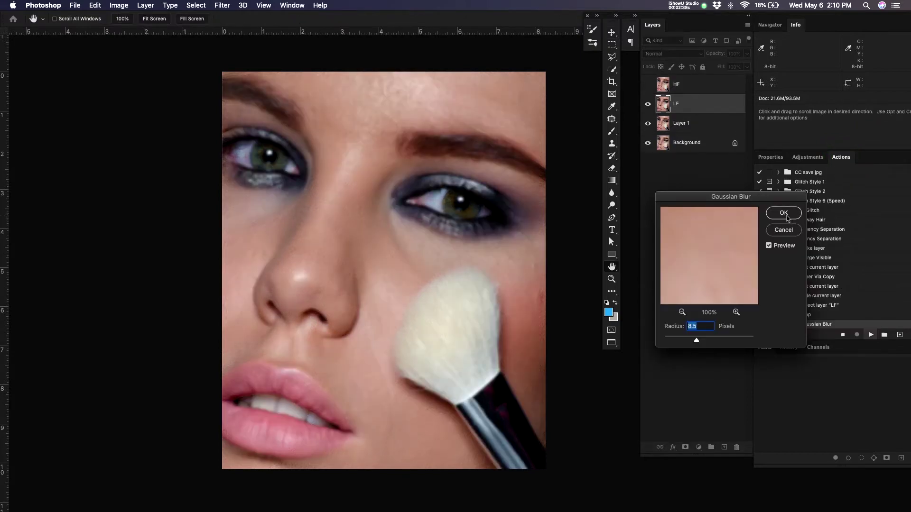
click(784, 213)
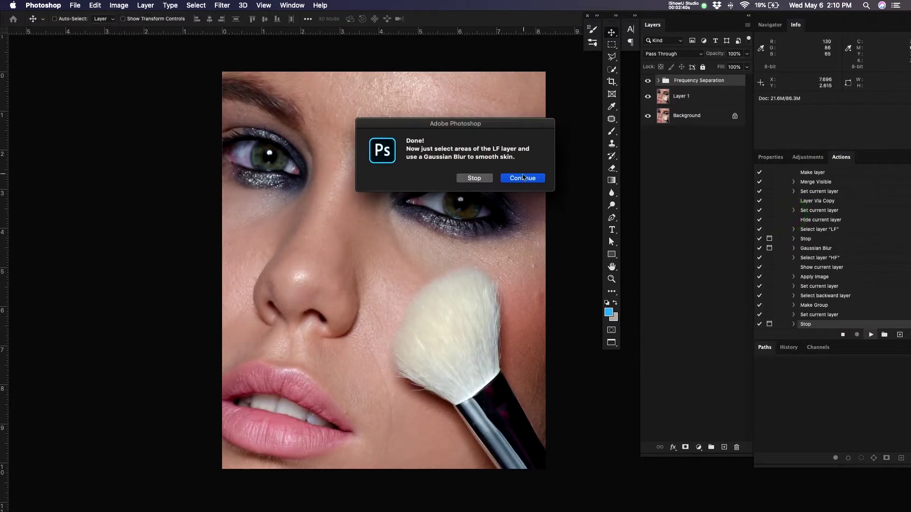
click(522, 178)
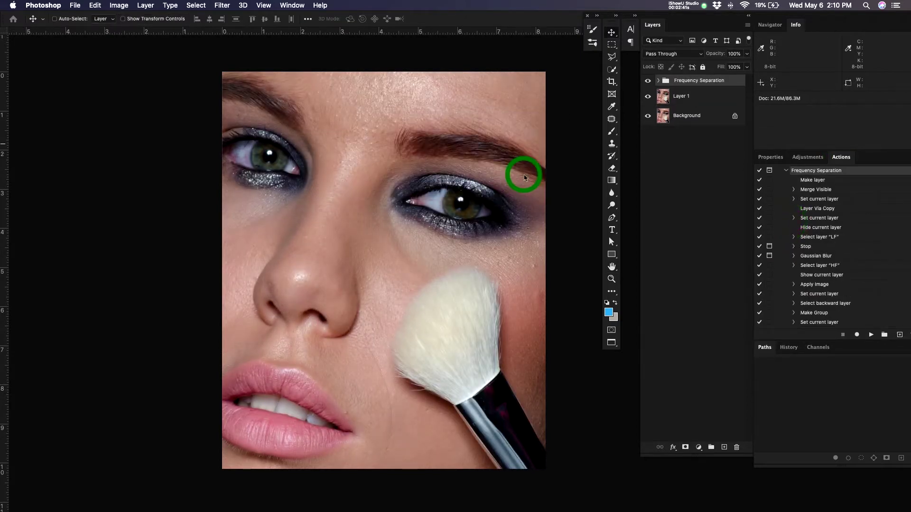
Expand the Frequency Separation group and select the HF layer for retouching the cheek below the eye
click(657, 80)
click(709, 96)
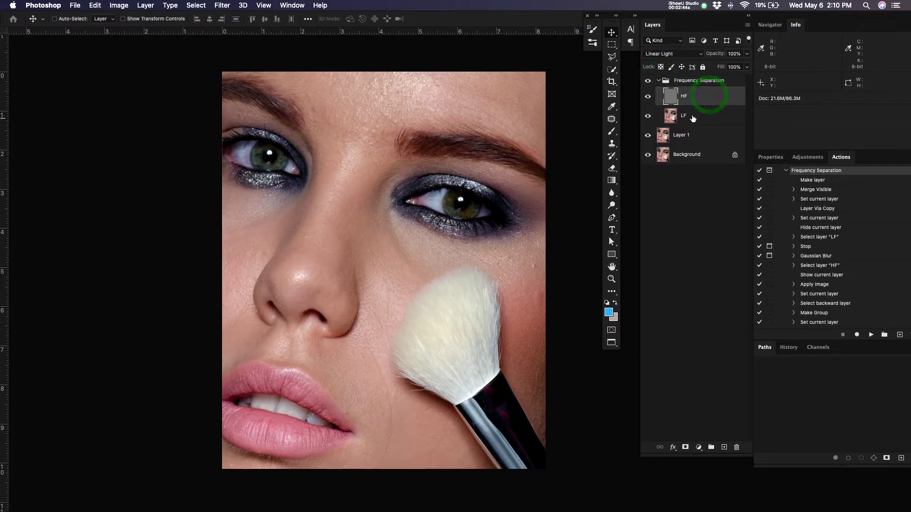
drag(485, 162, 467, 149)
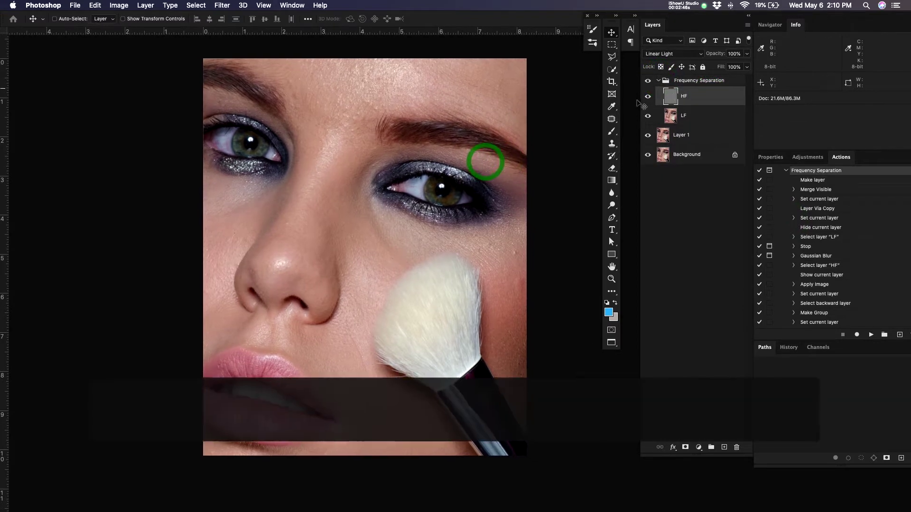
drag(516, 224, 495, 194)
key(z)
click(478, 209)
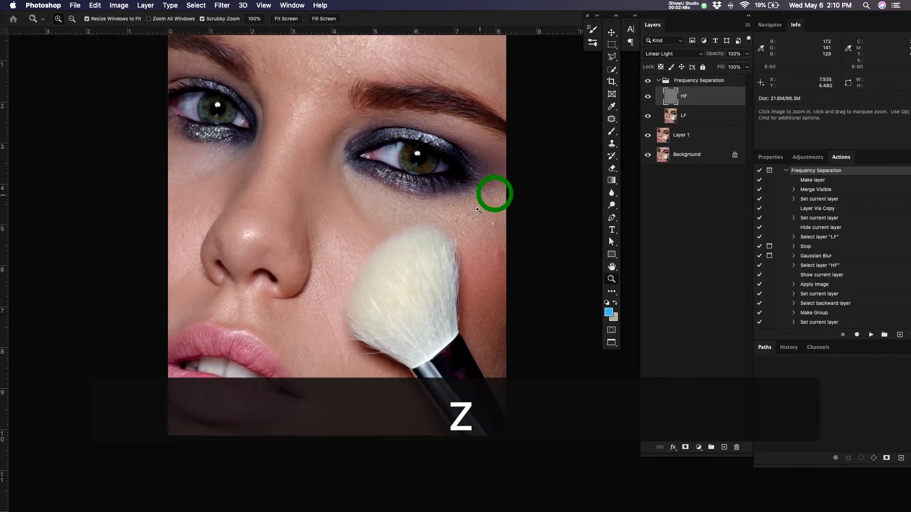
click(487, 205)
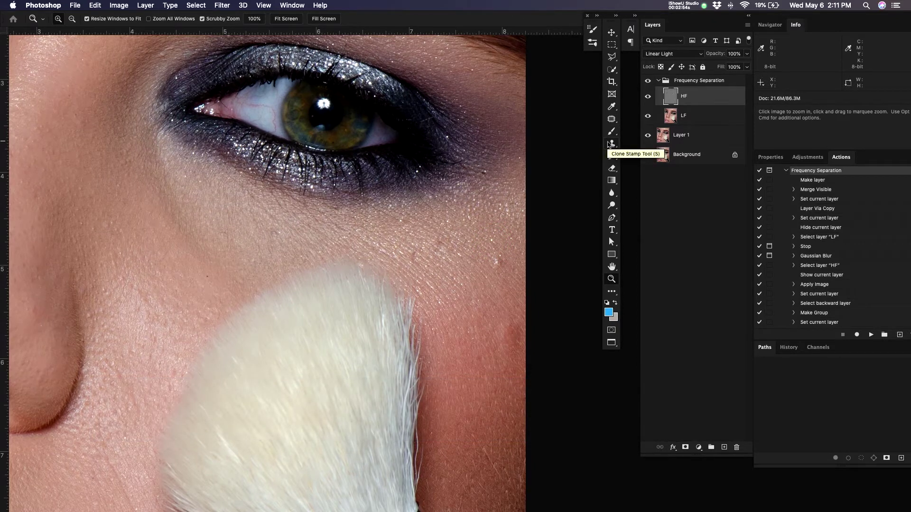
Try to heal the raised blemish on the outer cheek with the Healing Brush at size 43
key(b)
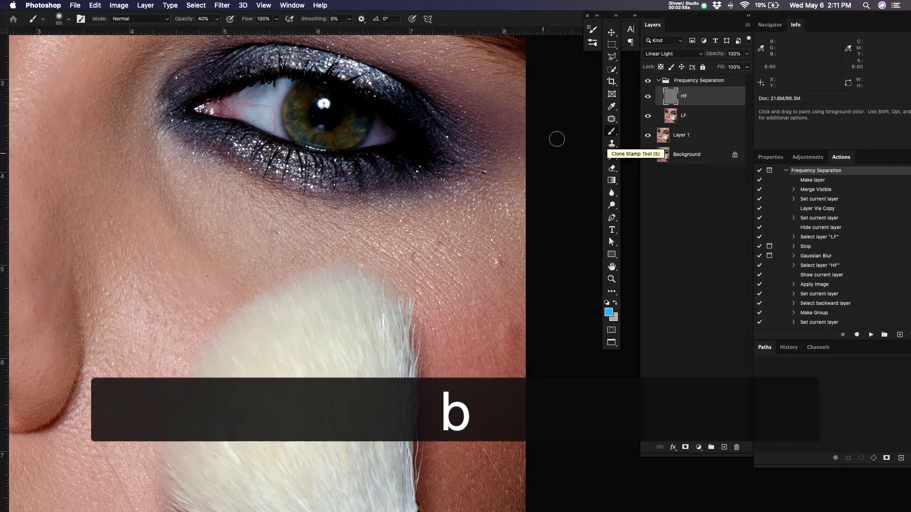
click(611, 118)
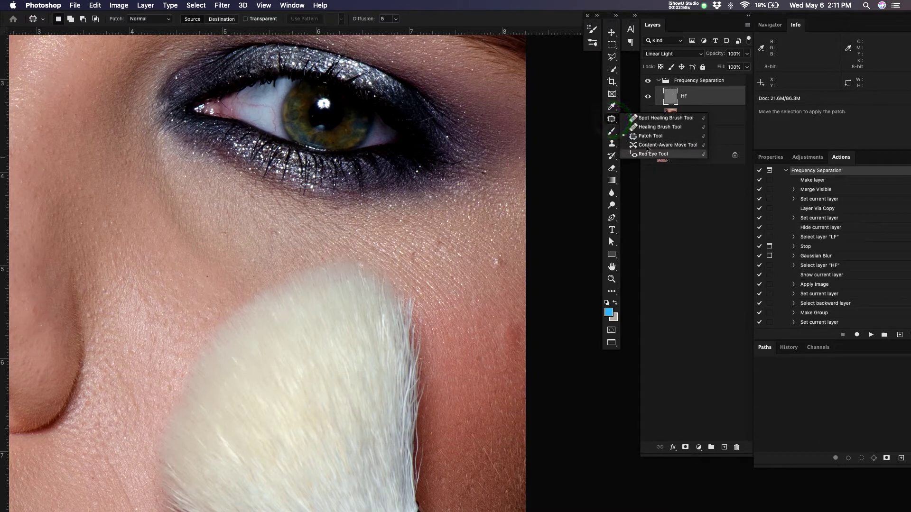
click(659, 127)
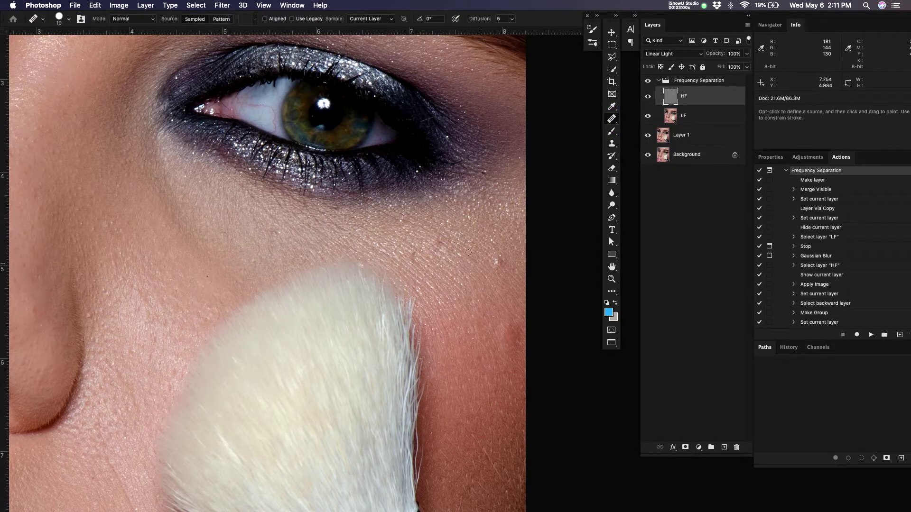
ctrl+alt+drag(489, 264, 494, 264)
click(496, 259)
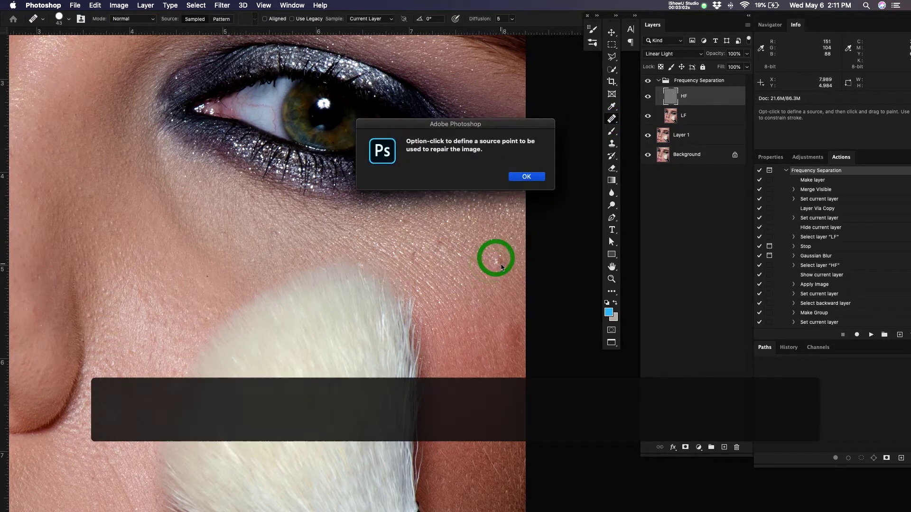
click(532, 177)
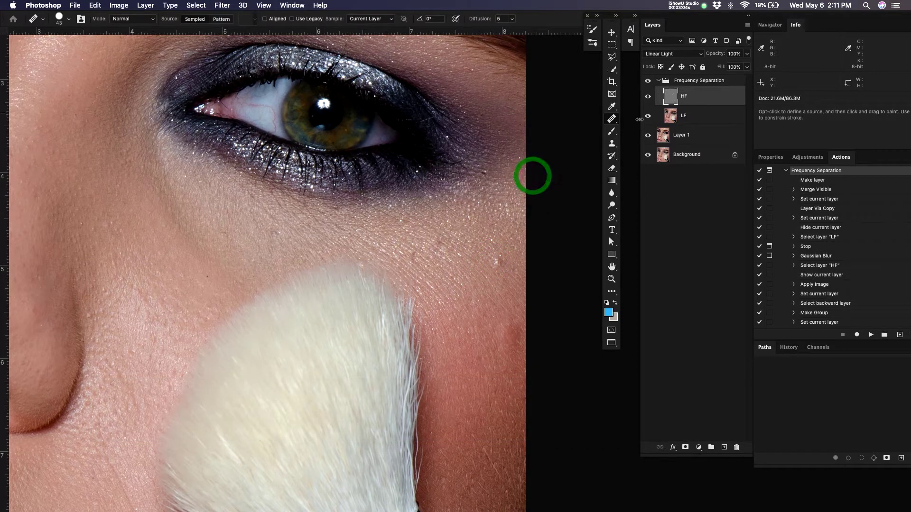
Remove the outer-cheek blemish, the dark dot under the eye and the spots beside the nose with the Spot Healing Brush
click(611, 119)
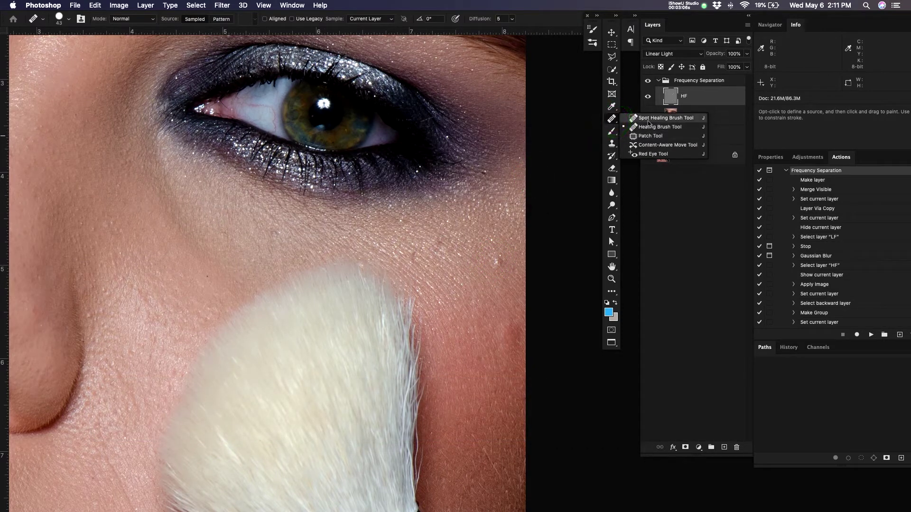
click(648, 119)
click(494, 258)
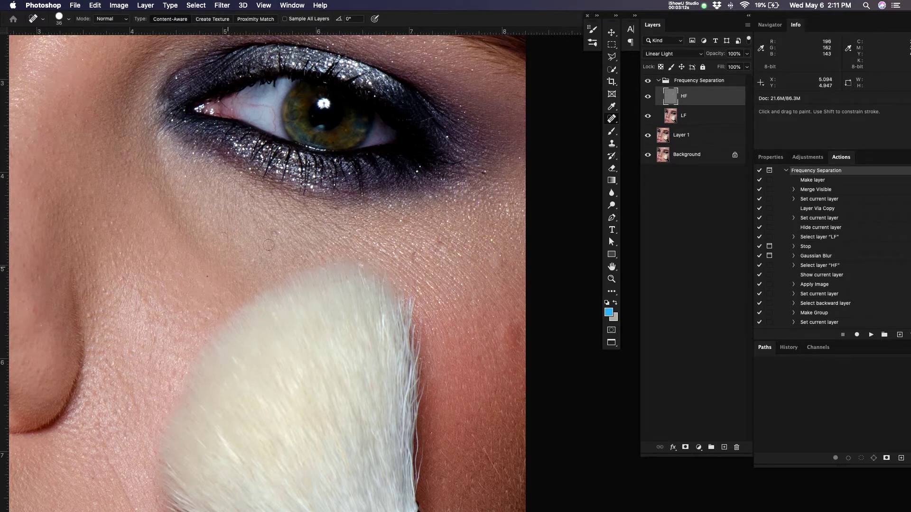
drag(209, 278, 183, 275)
click(116, 221)
click(95, 229)
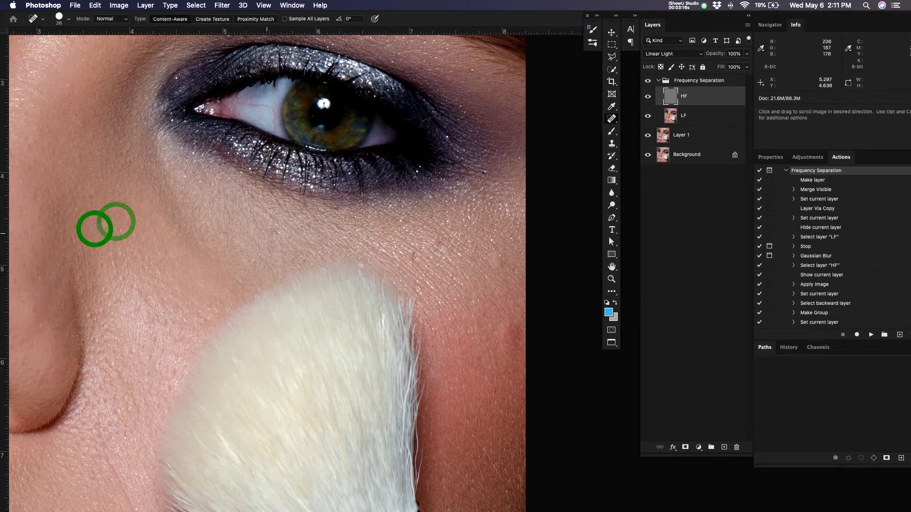
Spot-heal the blemishes on the outer cheek, including the dark mole beside the makeup brush
key(space)
drag(293, 243, 261, 244)
click(464, 264)
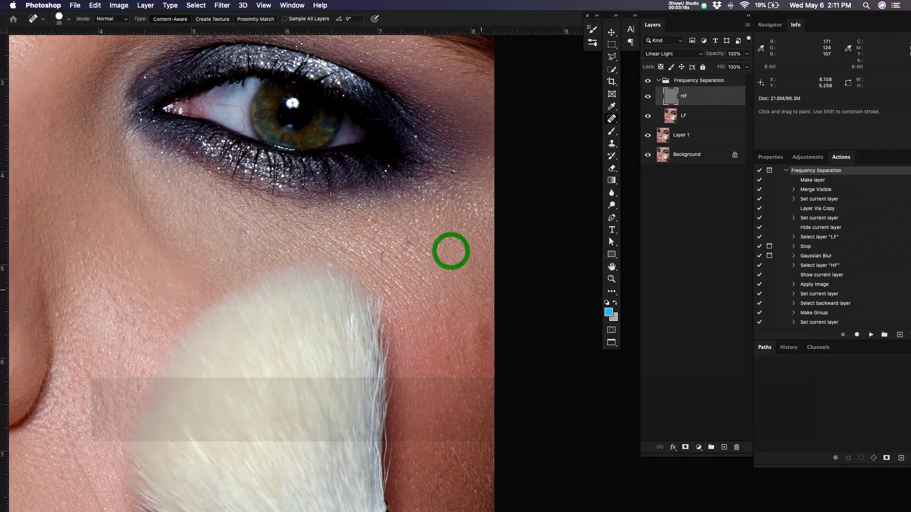
click(481, 326)
key(space)
mouse_move(478, 409)
mouse_down()
mouse_move(476, 357)
mouse_move(489, 402)
mouse_up()
mouse_move(394, 227)
mouse_down()
mouse_move(417, 232)
mouse_move(443, 261)
mouse_move(407, 242)
mouse_move(446, 264)
mouse_up()
Spot-heal the remaining marks on the skin around the outer corner of the eye
key(space)
drag(460, 165, 476, 184)
drag(469, 188, 480, 224)
key(space)
drag(502, 330, 464, 294)
drag(446, 161, 461, 275)
mouse_move(319, 187)
mouse_down()
mouse_move(386, 195)
mouse_move(397, 163)
mouse_up()
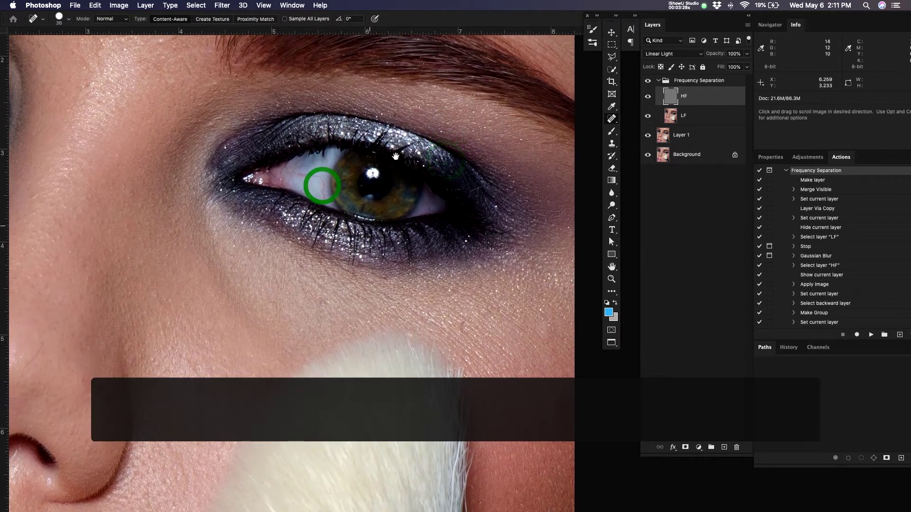
Spot-heal the blemishes on the tip and side of the nose
key(space)
drag(449, 288, 502, 245)
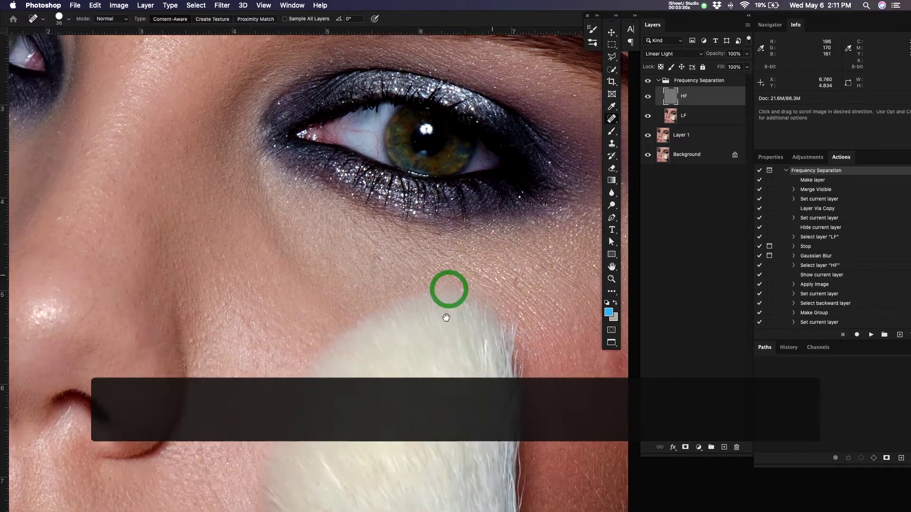
drag(437, 319, 519, 243)
drag(343, 312, 369, 289)
click(218, 208)
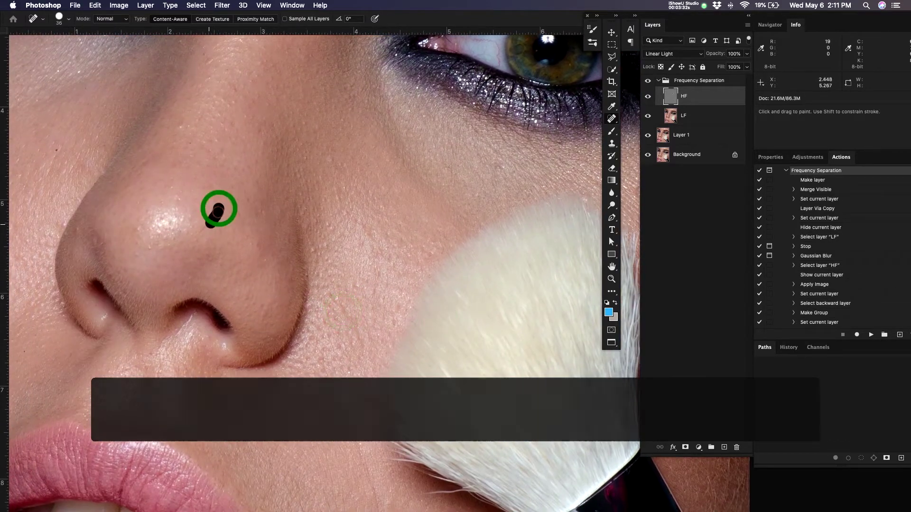
drag(313, 251, 317, 253)
mouse_move(326, 222)
mouse_down()
mouse_move(360, 233)
mouse_move(369, 303)
mouse_up()
Spot-heal the marks on the cheek between the nose and the makeup brush, just below the eye
key(space)
drag(329, 220, 338, 232)
drag(457, 233, 485, 257)
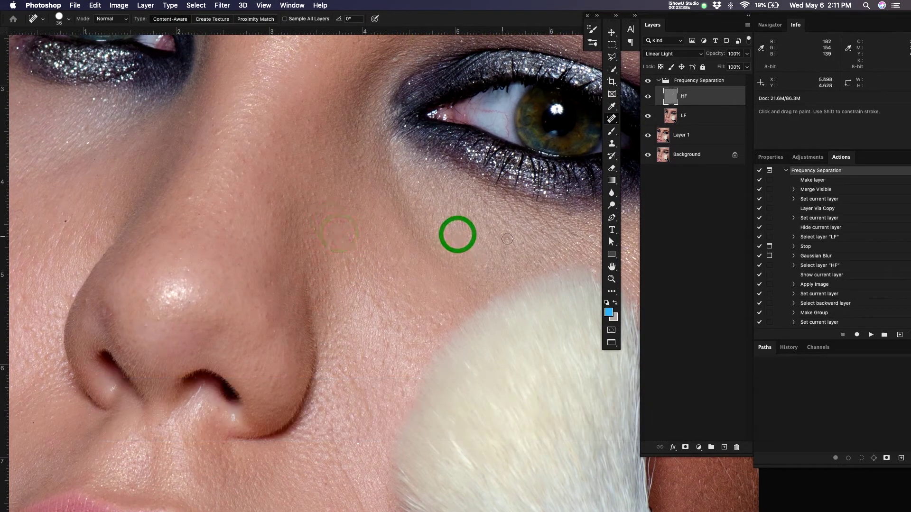
click(502, 237)
Spot-heal the small blemishes on the bridge of the nose and above the nostril
key(space)
mouse_move(344, 231)
mouse_down()
mouse_move(377, 242)
mouse_move(467, 245)
mouse_up()
click(312, 210)
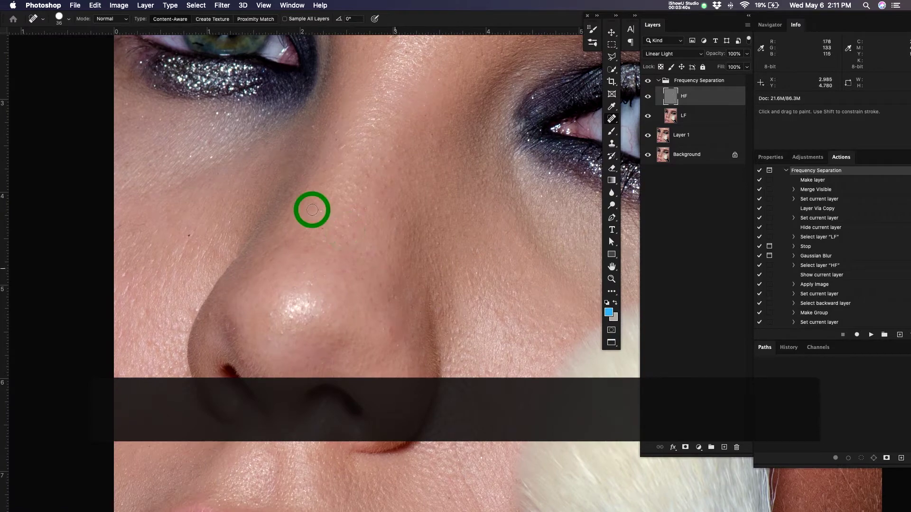
drag(388, 293, 401, 309)
Reduce the Spot Healing Brush size and clean up the small marks around the nostril
key(space)
drag(389, 453, 408, 378)
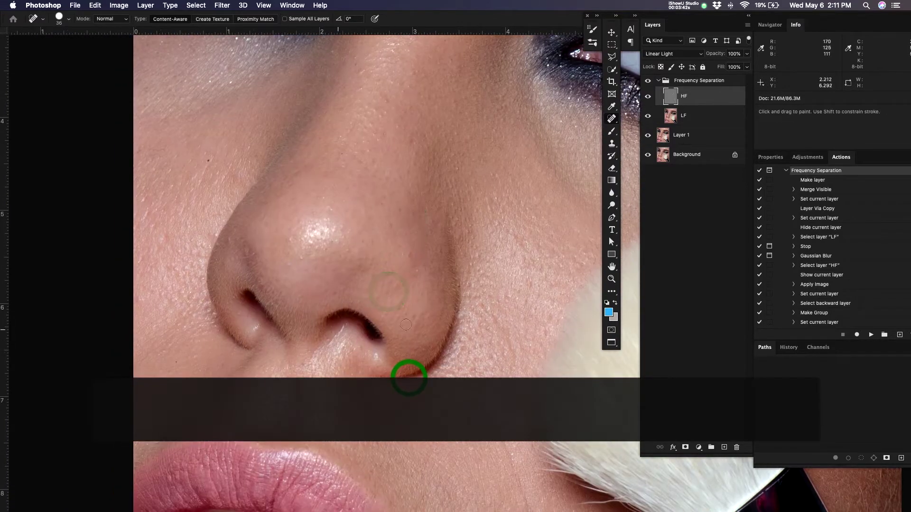
key(bracketleft)
key(bracketleft)
key(bracketleft)
drag(344, 327, 332, 339)
key(super+minus)
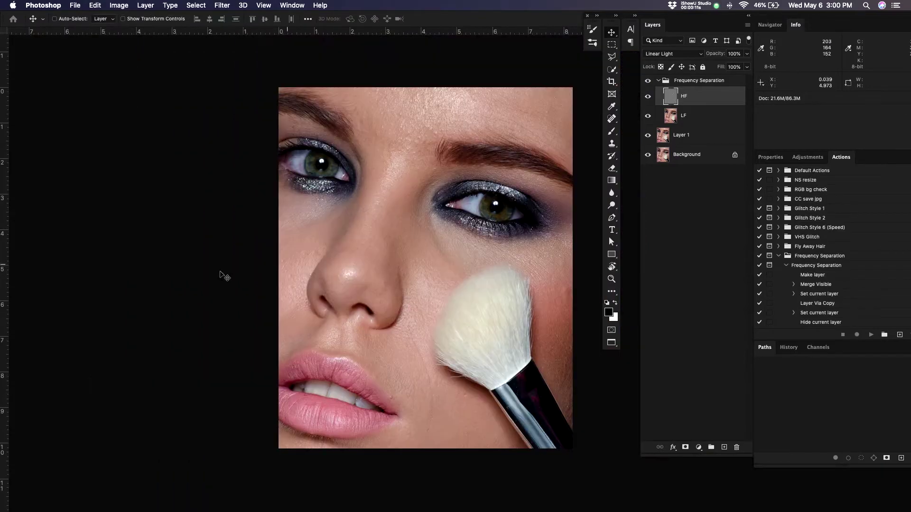
Enlarge the Spot Healing Brush to 45 and heal the small marks between the eyebrows
click(211, 258)
key(space)
drag(414, 261, 394, 262)
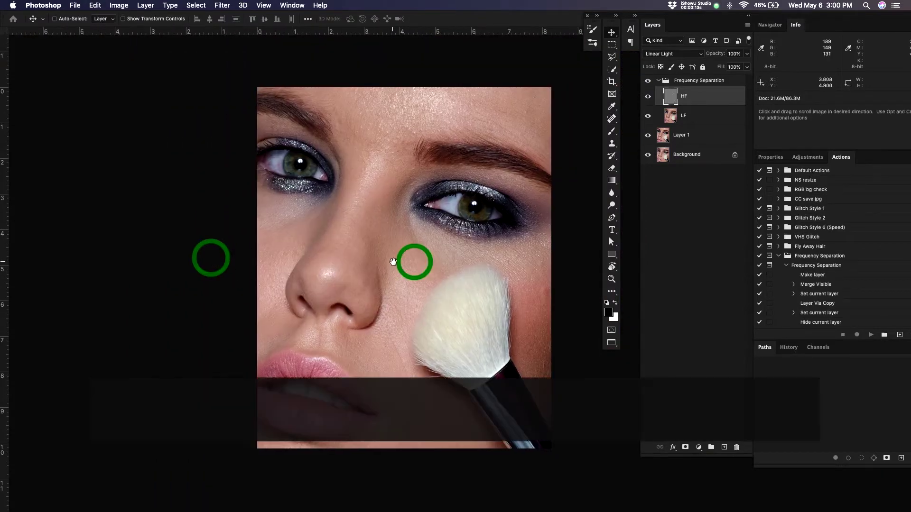
key(z)
drag(444, 157, 469, 210)
drag(386, 179, 450, 177)
click(611, 118)
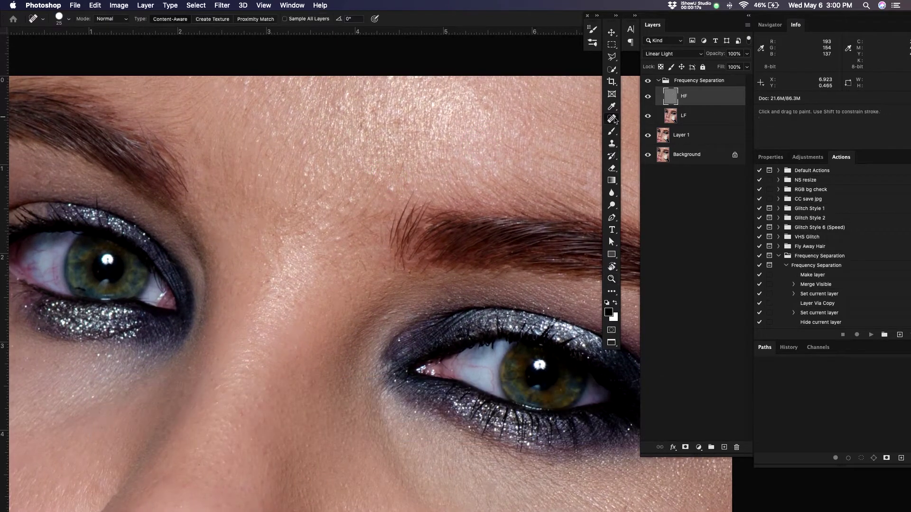
click(650, 118)
key(bracketright)
key(bracketright)
key(bracketright)
key(bracketright)
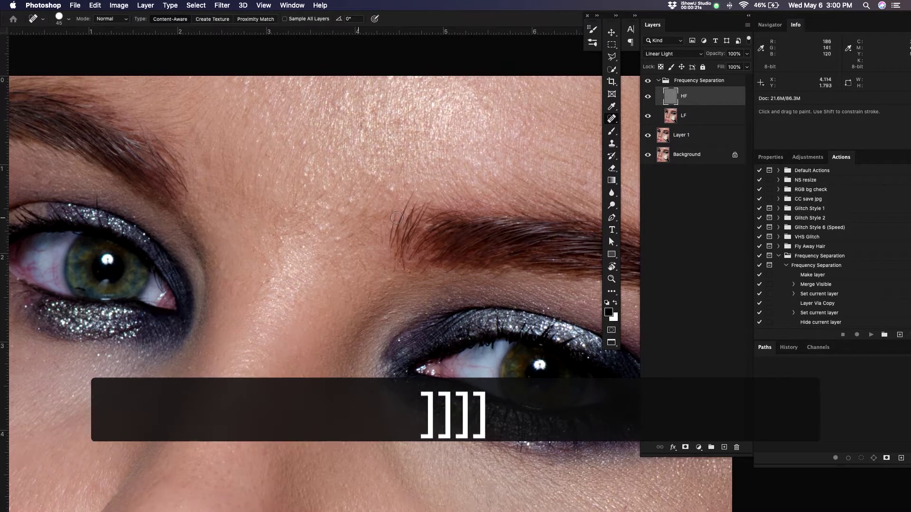
click(340, 235)
drag(396, 193, 406, 188)
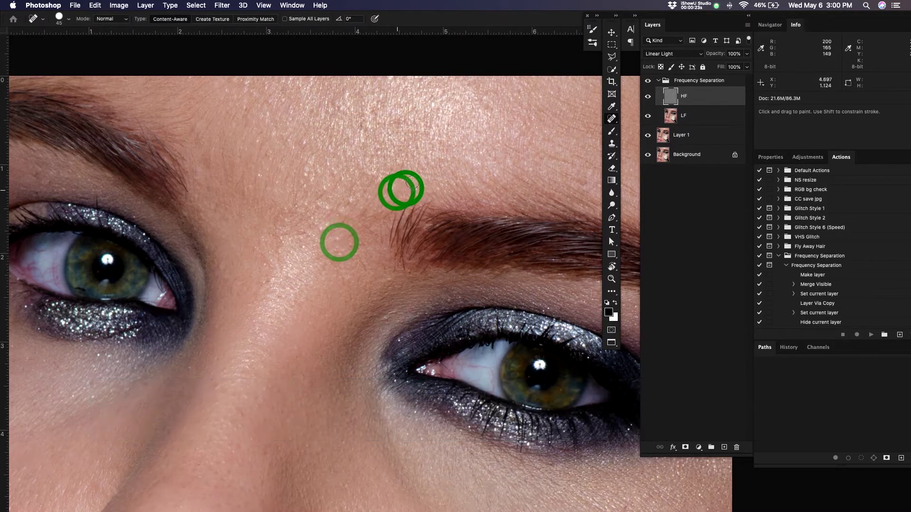
Add a Black & White adjustment layer above HF inside the Frequency Separation group
key(space)
drag(340, 233, 352, 262)
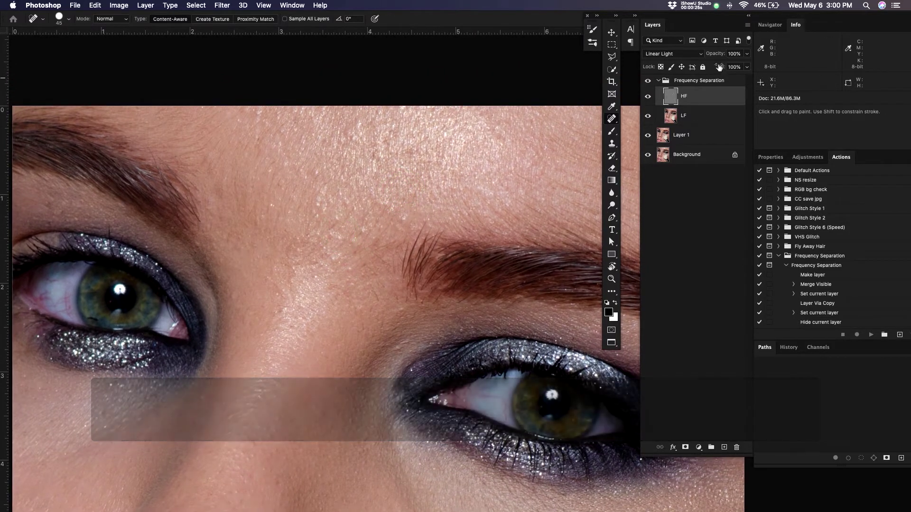
click(712, 80)
click(698, 447)
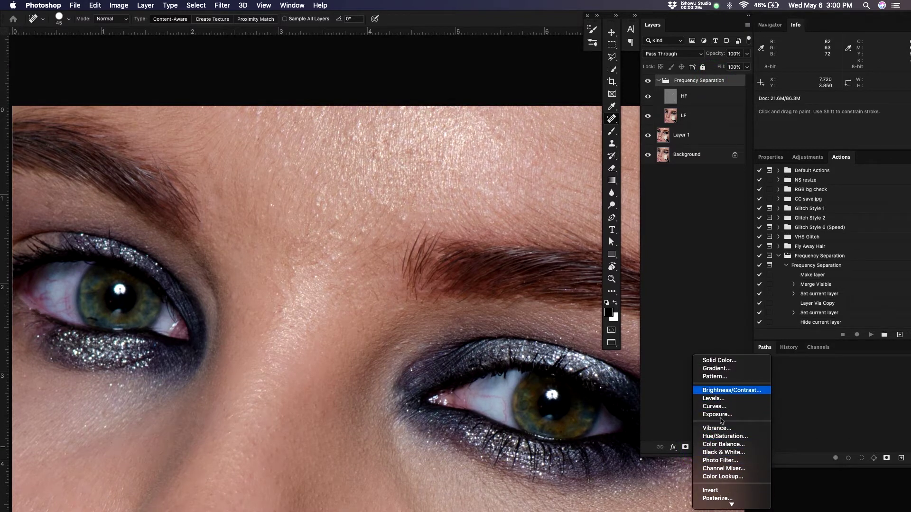
click(723, 452)
drag(508, 255, 452, 265)
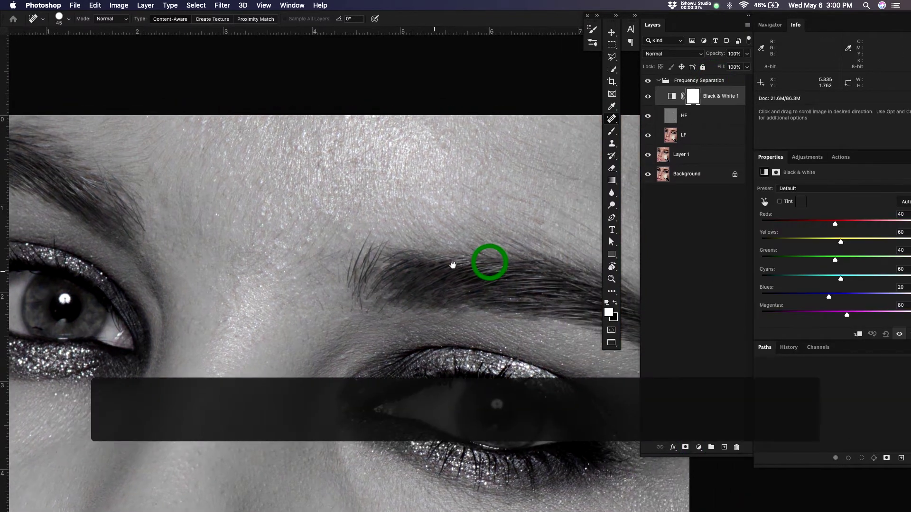
Darken the skin in the Black & White adjustment by setting Reds to -112 and Yellows to -84
drag(835, 224, 803, 225)
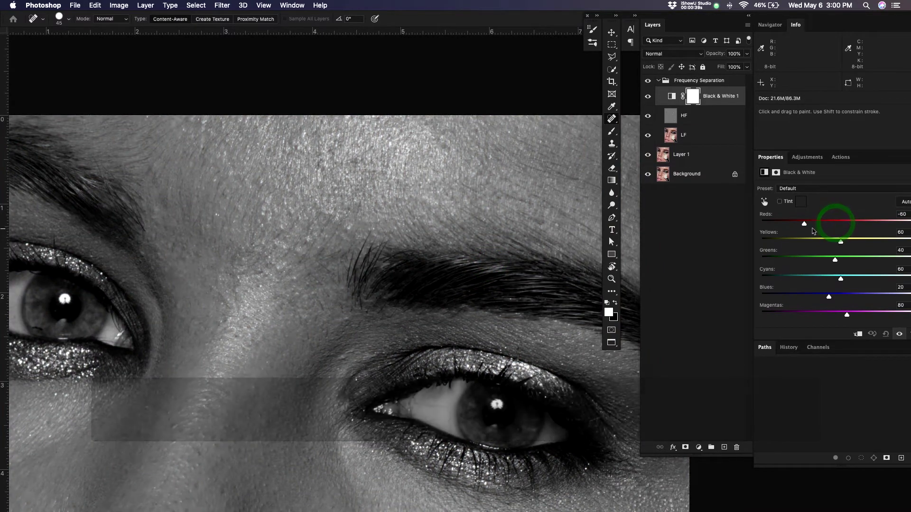
key(super+0)
drag(403, 155, 354, 188)
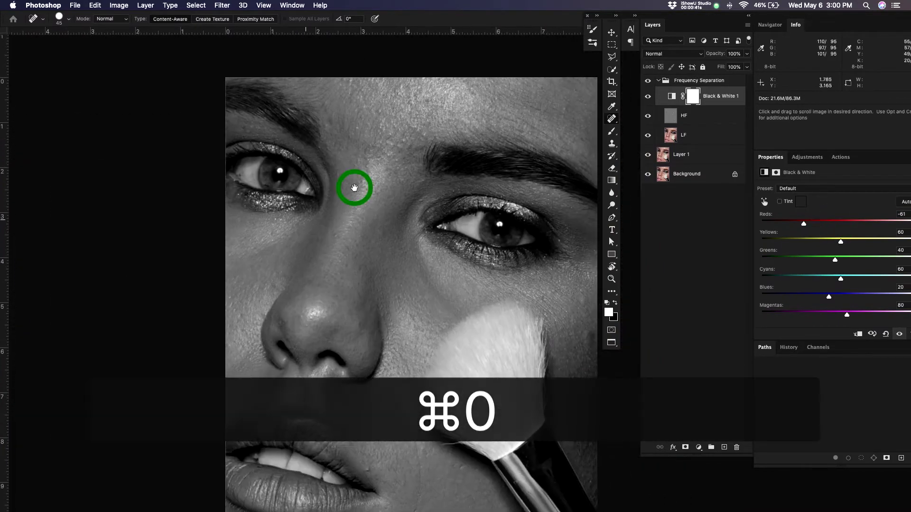
drag(841, 242, 813, 242)
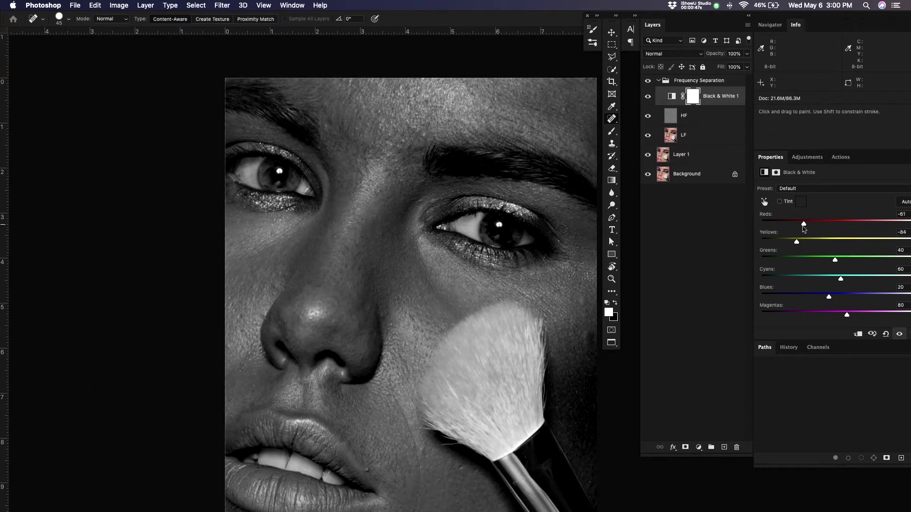
drag(803, 226, 787, 228)
Select the HF layer and spot-heal the raised bump above the corner of the mouth
key(space)
drag(319, 415, 313, 323)
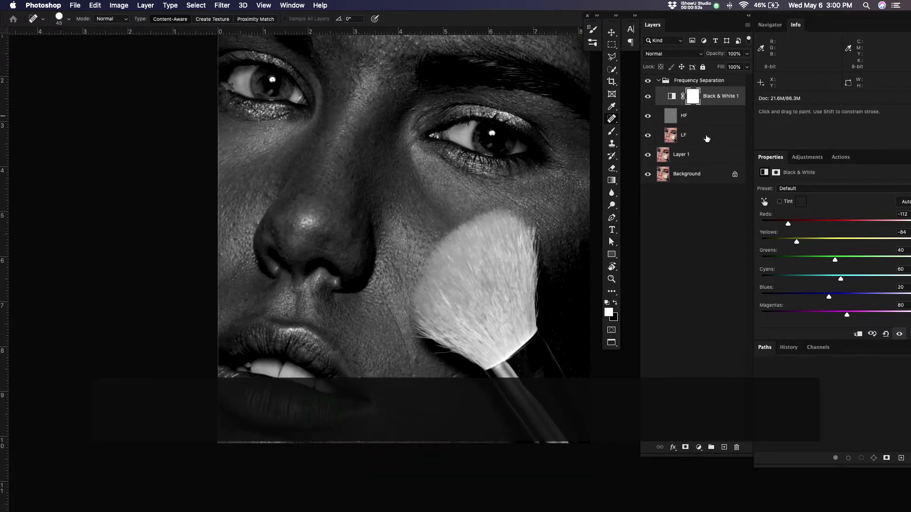
click(702, 116)
key(space)
drag(345, 379, 435, 337)
key(z)
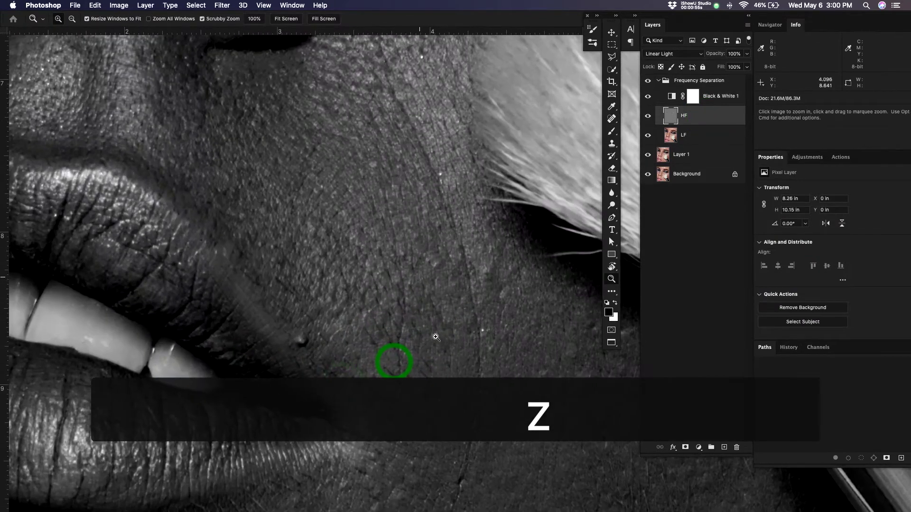
key(space)
drag(361, 348, 392, 294)
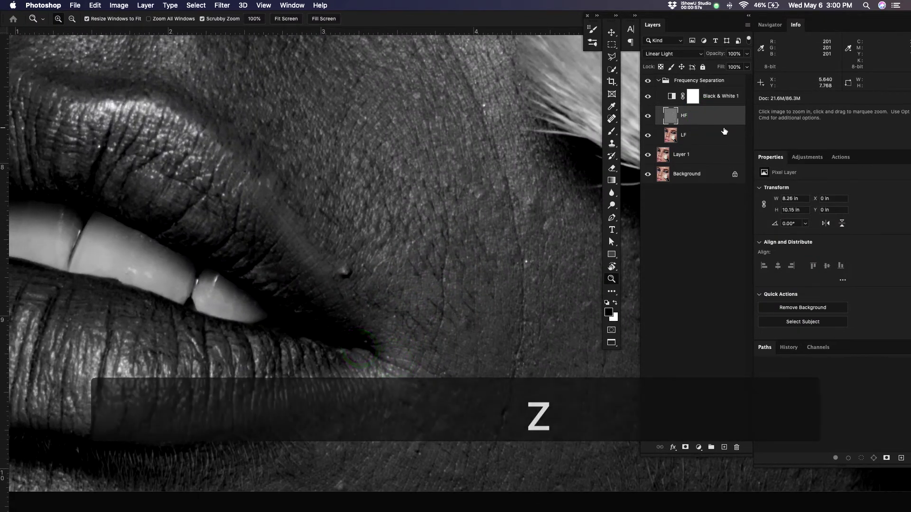
key(j)
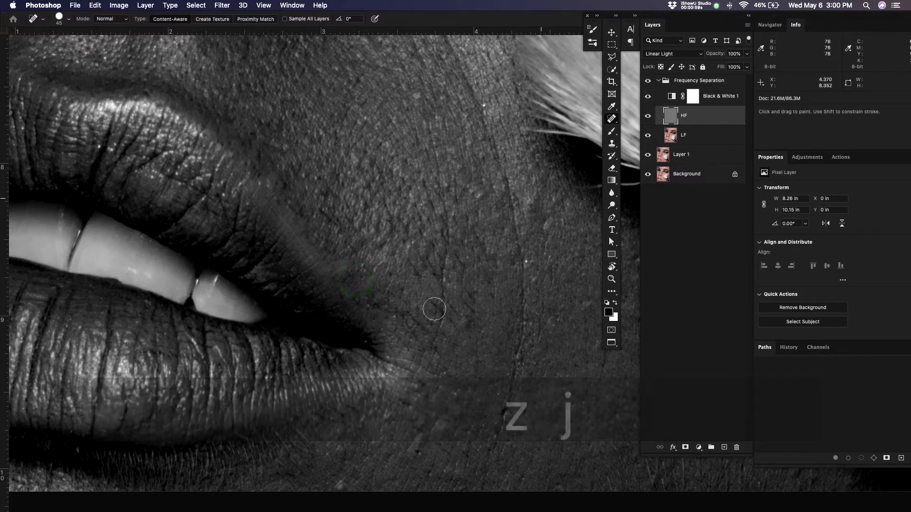
Spot-heal the long fine lines running down the cheek between the mouth and the makeup brush
mouse_move(505, 436)
mouse_down()
mouse_move(519, 256)
mouse_move(506, 177)
mouse_move(462, 81)
mouse_up()
key(space)
drag(533, 135, 539, 456)
drag(515, 362, 431, 178)
drag(543, 350, 532, 407)
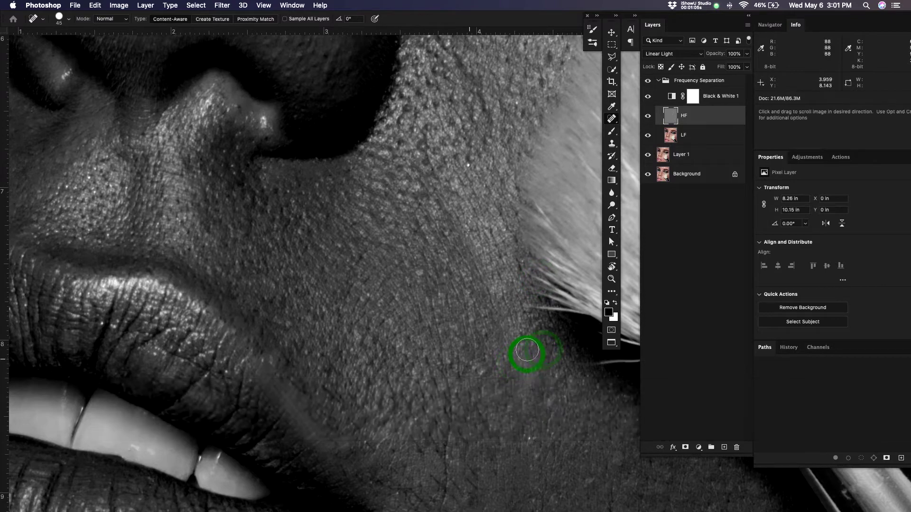
Reduce the Spot Healing Brush to 19 and heal the dark spots on the shaded side of the nose
mouse_move(468, 331)
mouse_down()
mouse_move(470, 260)
mouse_move(548, 398)
mouse_up()
drag(418, 268, 442, 320)
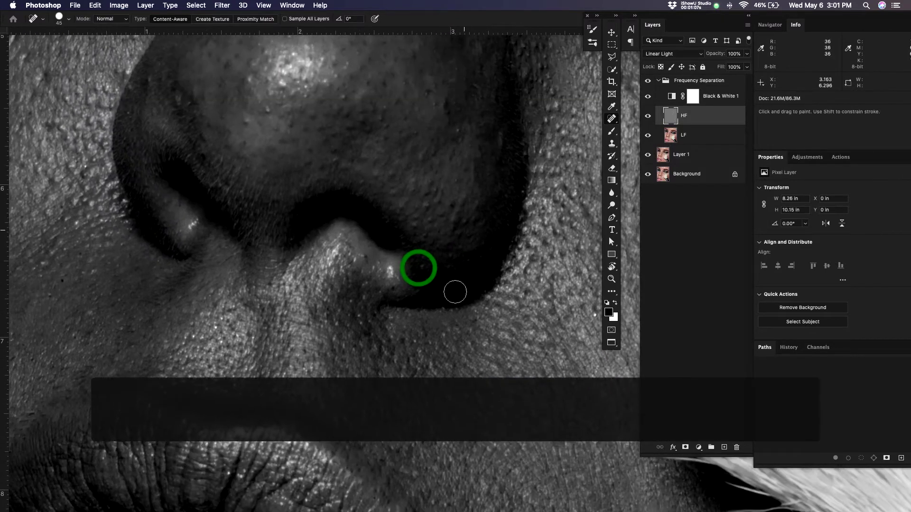
ctrl+alt+drag(455, 215, 445, 215)
drag(460, 174, 474, 315)
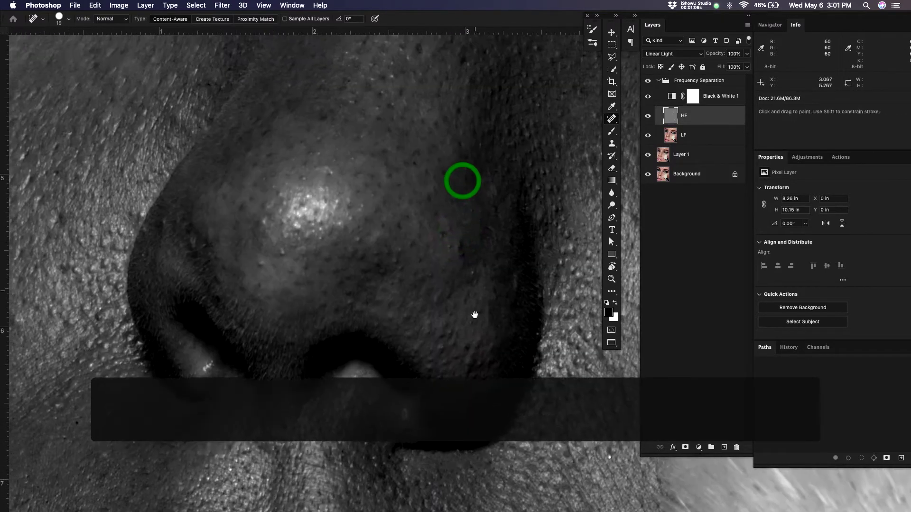
drag(475, 280, 469, 288)
drag(459, 237, 466, 268)
click(472, 244)
click(452, 238)
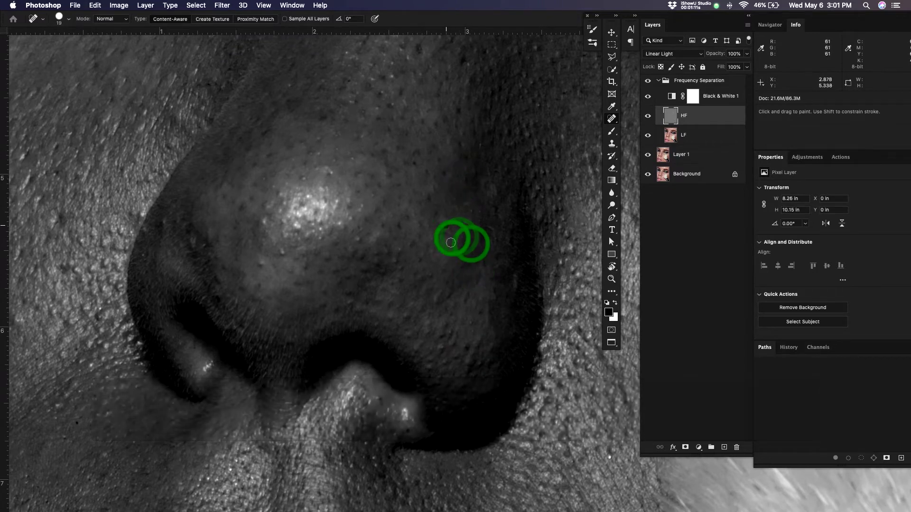
click(446, 225)
Spot-heal the visible pores and dark spots around the highlight on the tip of the nose
drag(345, 267, 453, 207)
drag(369, 193, 374, 224)
drag(389, 183, 390, 211)
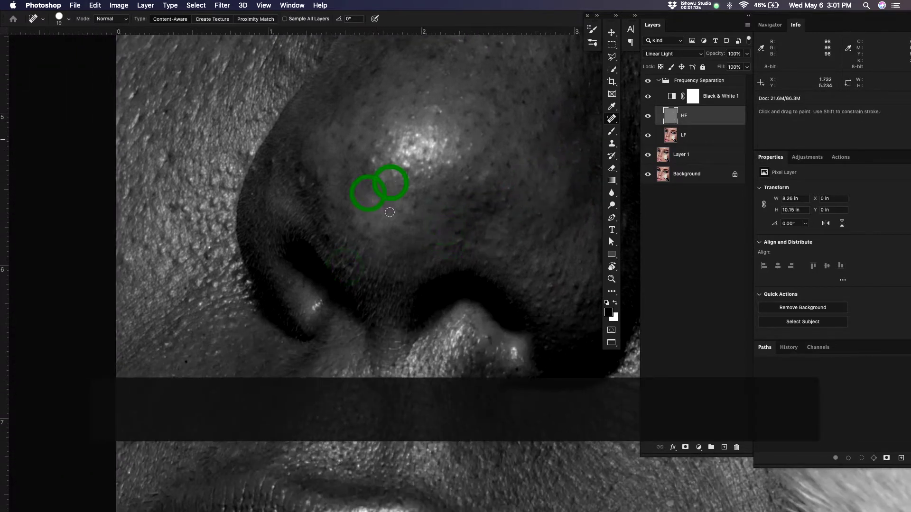
drag(393, 126, 381, 154)
drag(380, 106, 339, 182)
Spot-heal the marks on the cheek between the nostril and the photo's near edge
mouse_move(341, 246)
mouse_down()
mouse_move(398, 200)
mouse_move(454, 113)
mouse_up()
click(317, 194)
mouse_move(358, 144)
mouse_down()
mouse_move(364, 228)
mouse_move(385, 257)
mouse_up()
drag(356, 223, 334, 254)
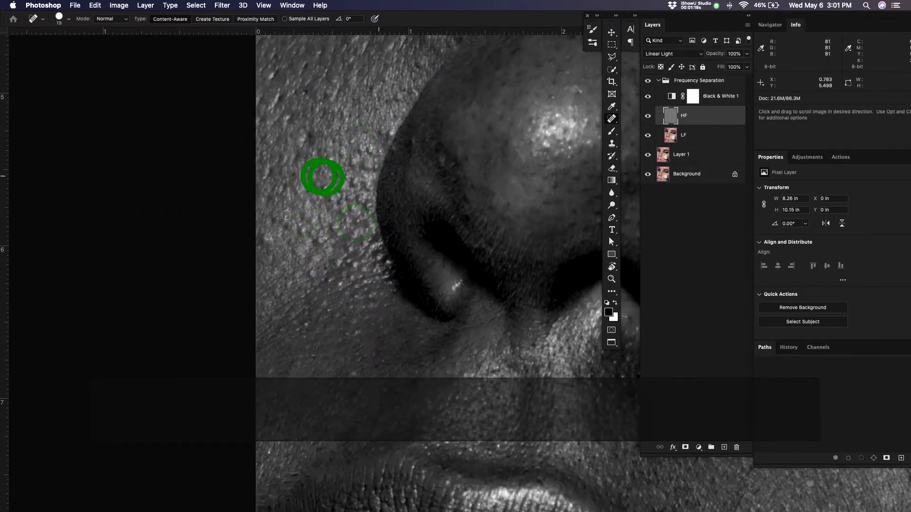
drag(378, 173, 391, 326)
drag(402, 265, 392, 303)
drag(328, 280, 315, 312)
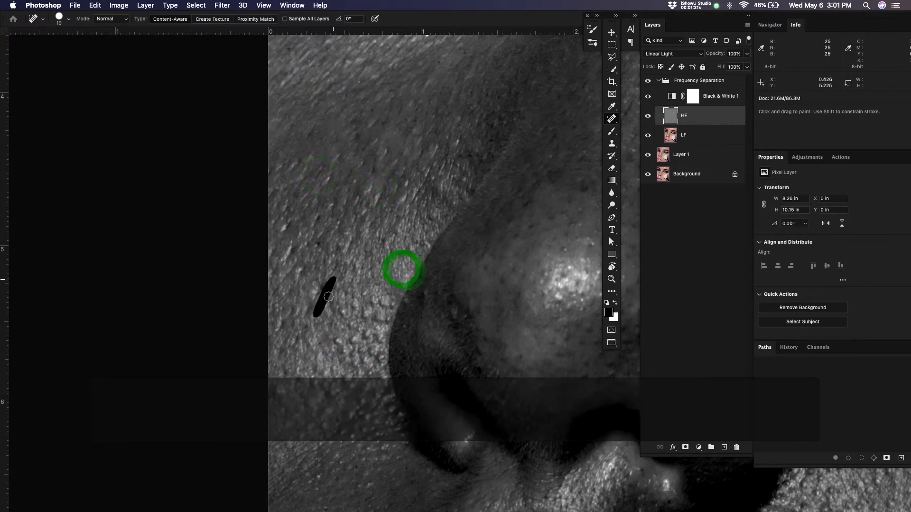
drag(327, 231, 306, 264)
Spot-heal the marks at the eye's outer corner and the veins in the white of the eye
mouse_move(453, 285)
mouse_down()
mouse_move(445, 306)
mouse_move(466, 338)
mouse_move(420, 309)
mouse_up()
click(407, 294)
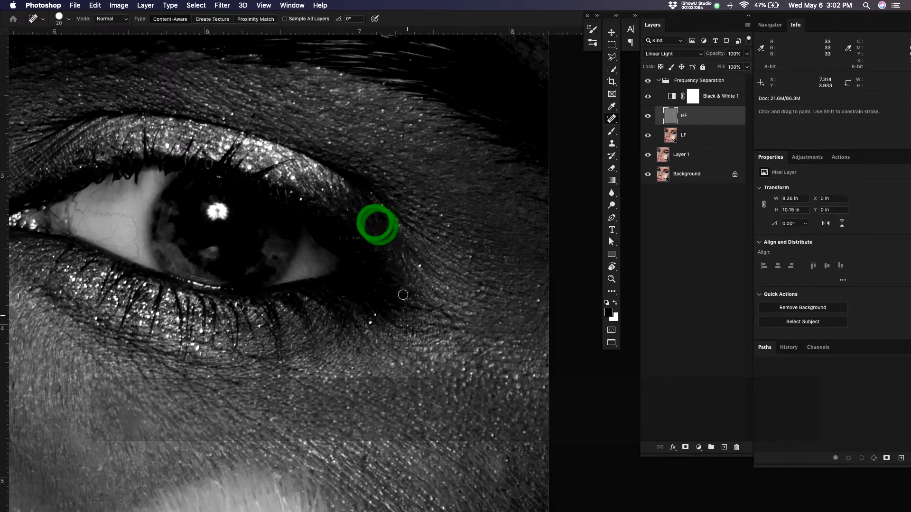
drag(294, 237, 362, 266)
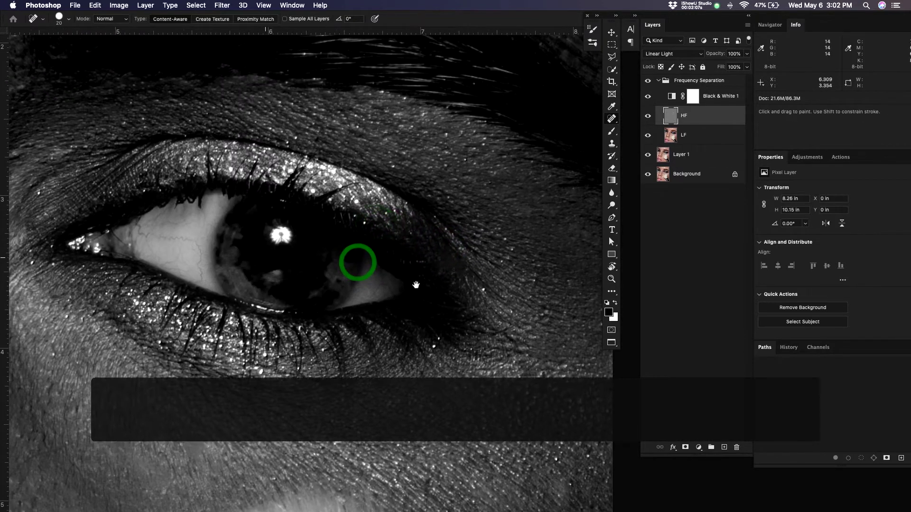
mouse_move(200, 279)
mouse_down()
mouse_move(200, 255)
mouse_move(181, 238)
mouse_move(142, 234)
mouse_up()
drag(250, 264, 427, 235)
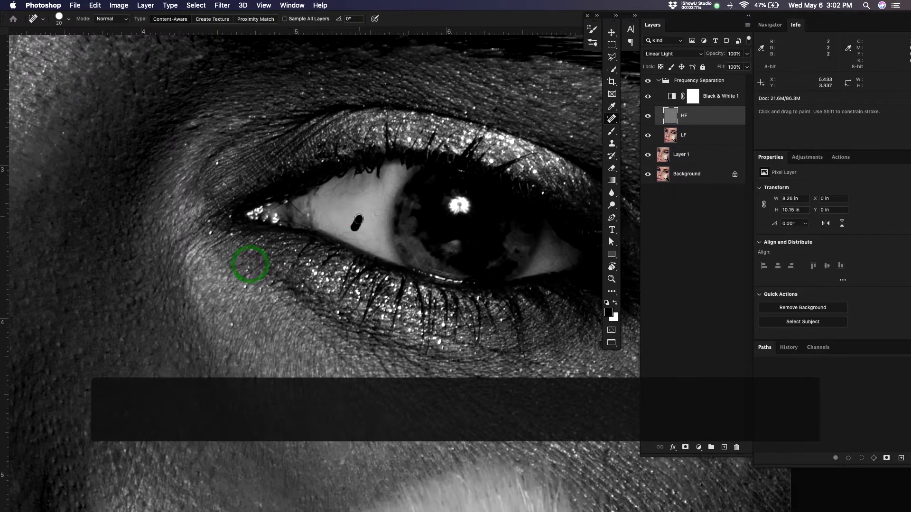
click(369, 207)
click(362, 187)
click(327, 192)
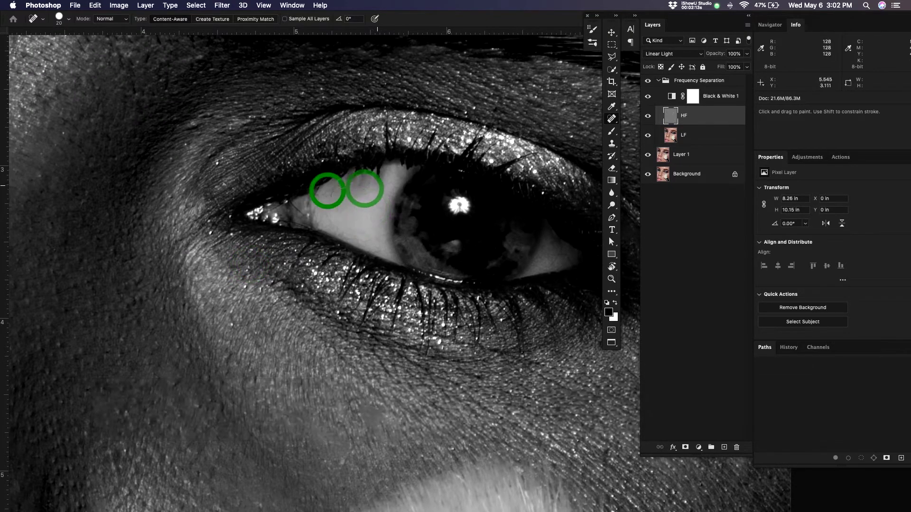
key(space)
click(488, 107)
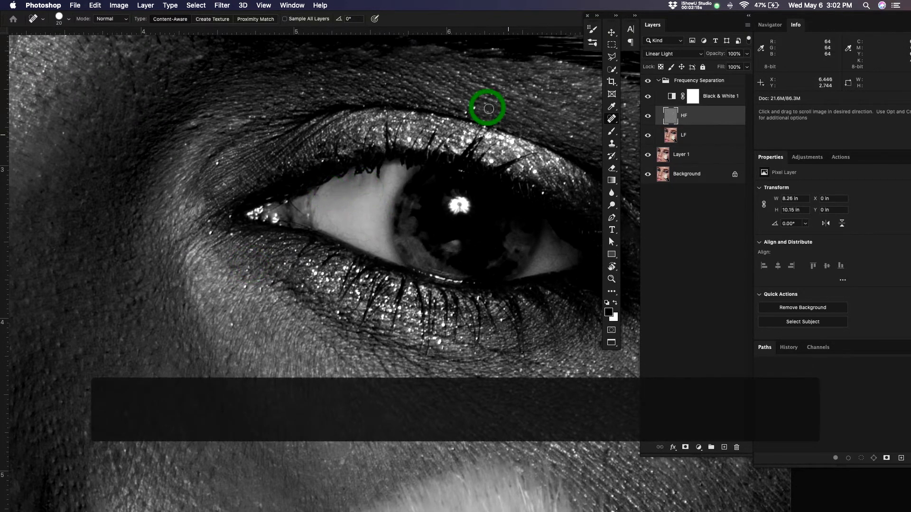
Spot-heal the uneven texture below the inner corner of the eye, between the nose and the makeup brush
drag(393, 328, 462, 188)
drag(377, 376, 388, 364)
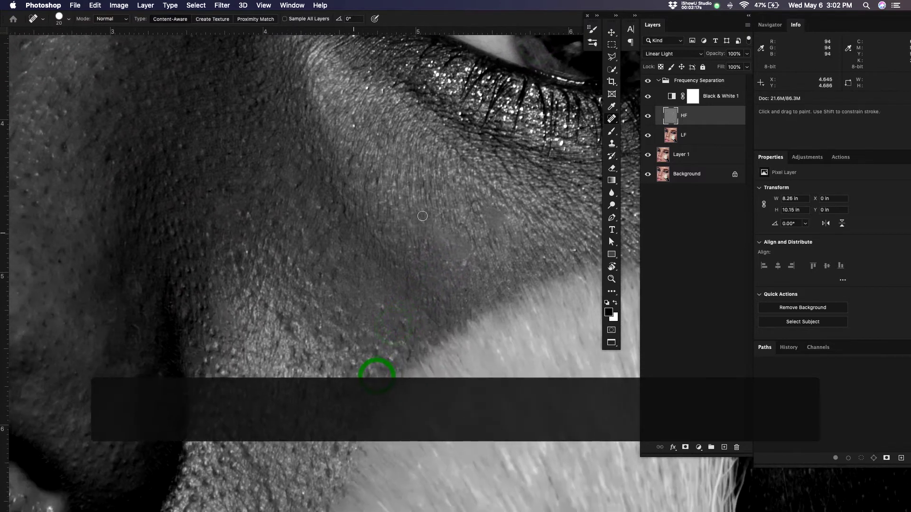
drag(305, 254, 359, 213)
mouse_move(367, 273)
mouse_down()
mouse_move(372, 238)
mouse_move(392, 285)
mouse_up()
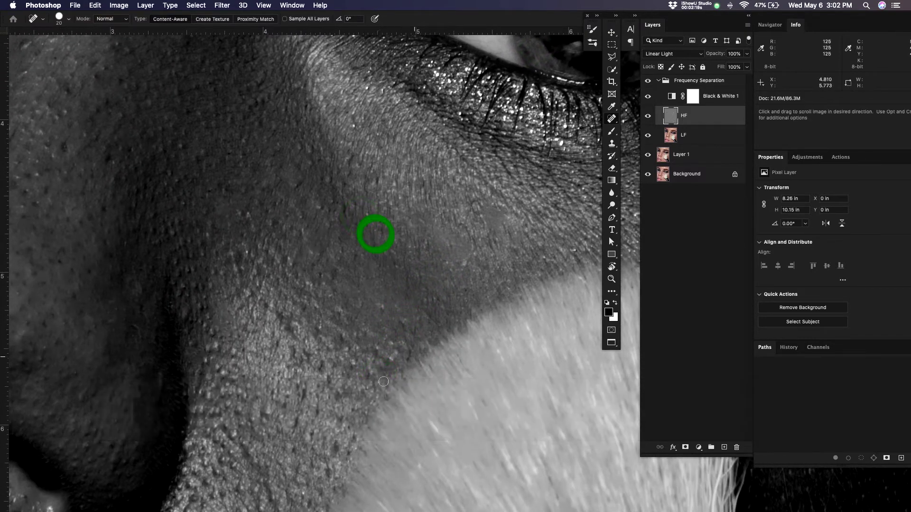
Spot-heal the creases and dark marks on the lower cheek beside the corner of the mouth
drag(416, 353, 475, 171)
drag(361, 367, 419, 178)
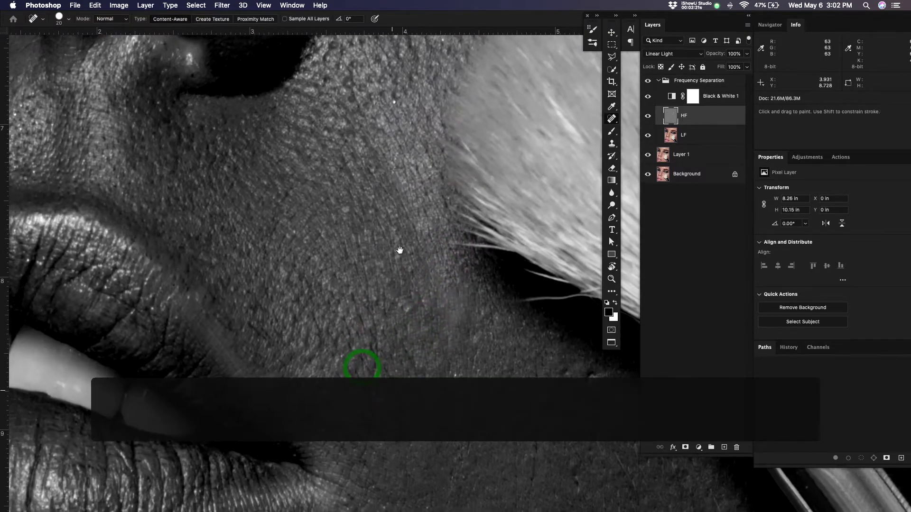
drag(376, 365, 362, 443)
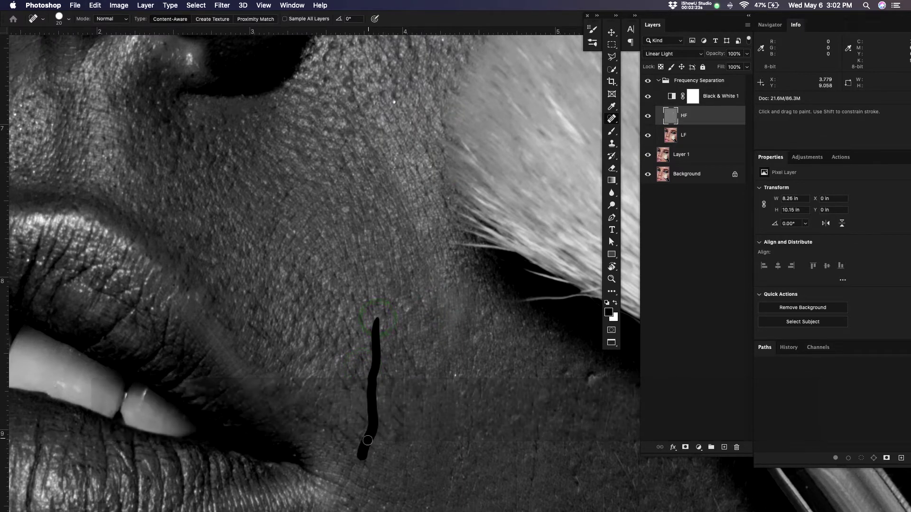
drag(434, 414, 432, 304)
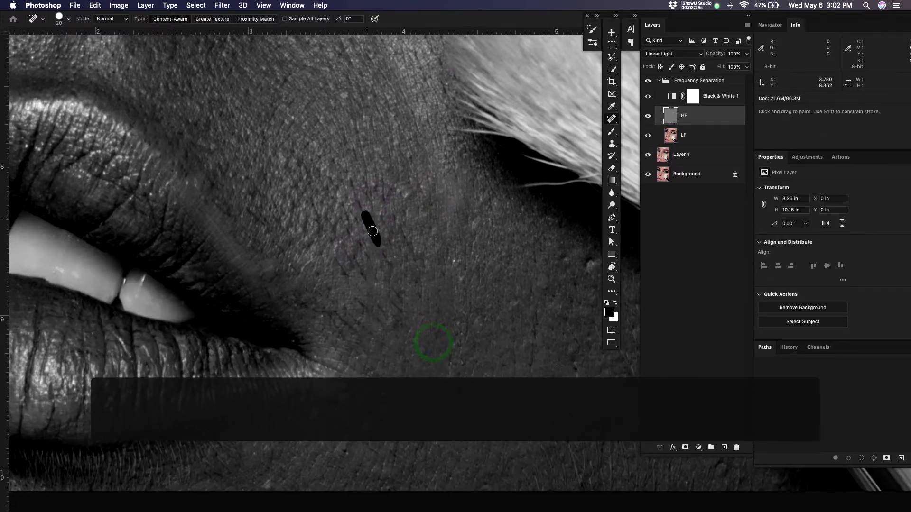
drag(378, 266, 375, 268)
click(359, 300)
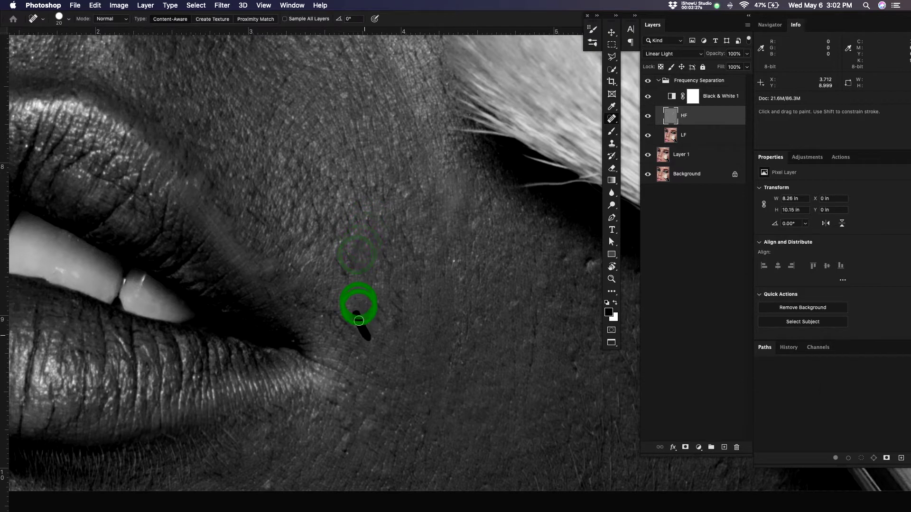
drag(363, 352, 363, 355)
Spot-heal the blemishes on the skin below the mouth corner, down to the photo's lower edge
drag(381, 413, 439, 236)
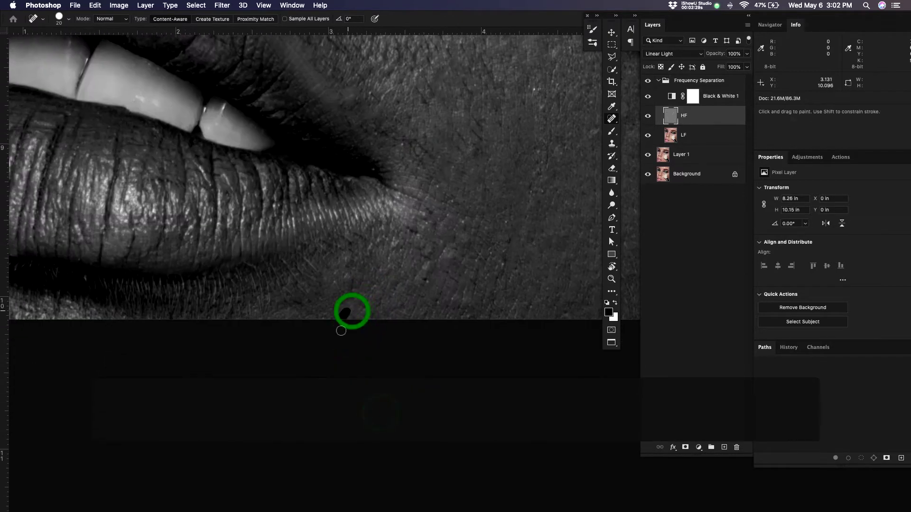
click(342, 268)
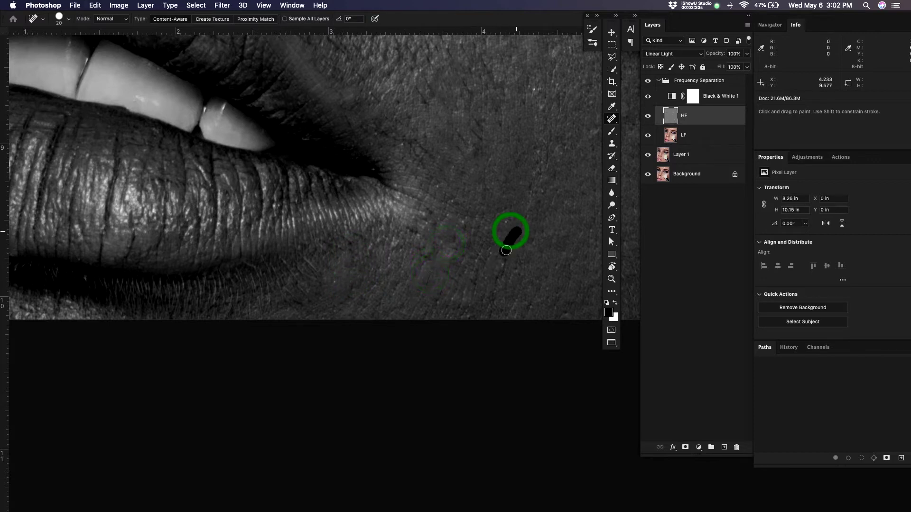
drag(402, 291, 449, 297)
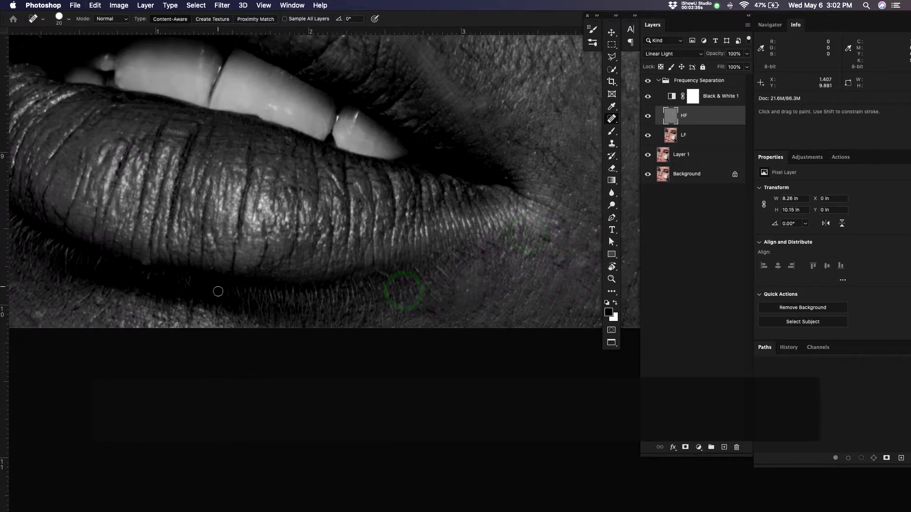
Spot-heal the marks on the skin below the lower lip, near the photo's lower corner
drag(218, 287, 430, 349)
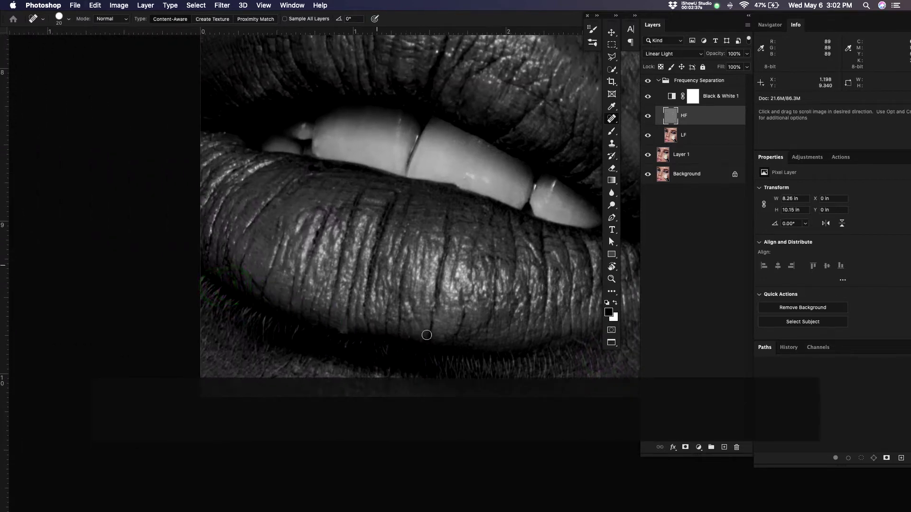
drag(377, 232, 443, 227)
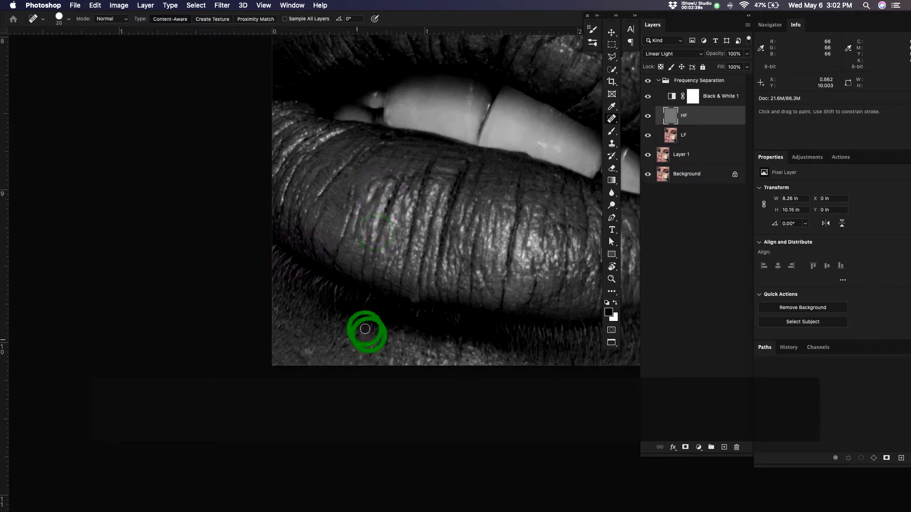
click(349, 339)
click(316, 341)
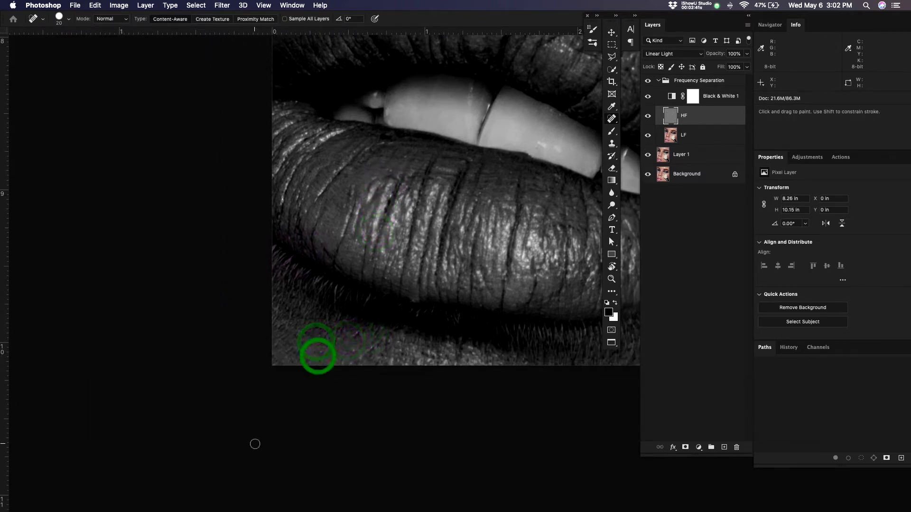
drag(455, 345, 448, 392)
drag(367, 274, 528, 325)
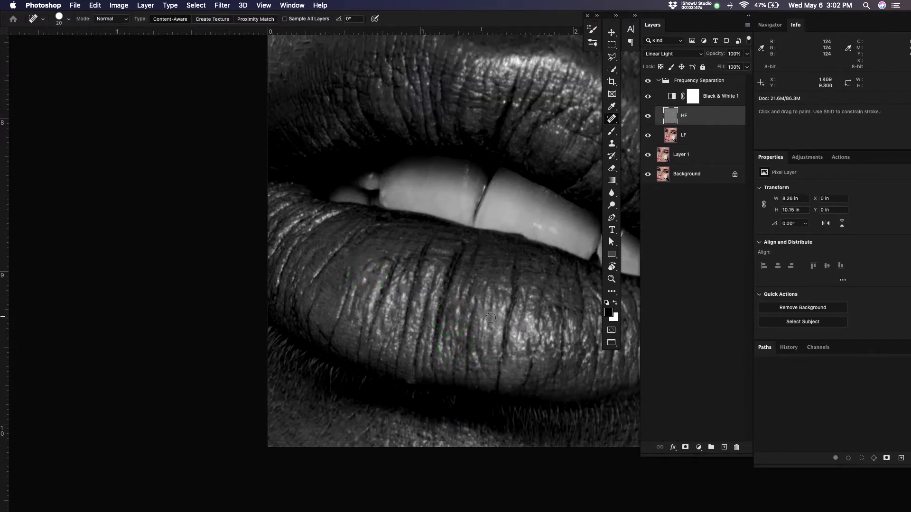
key(v)
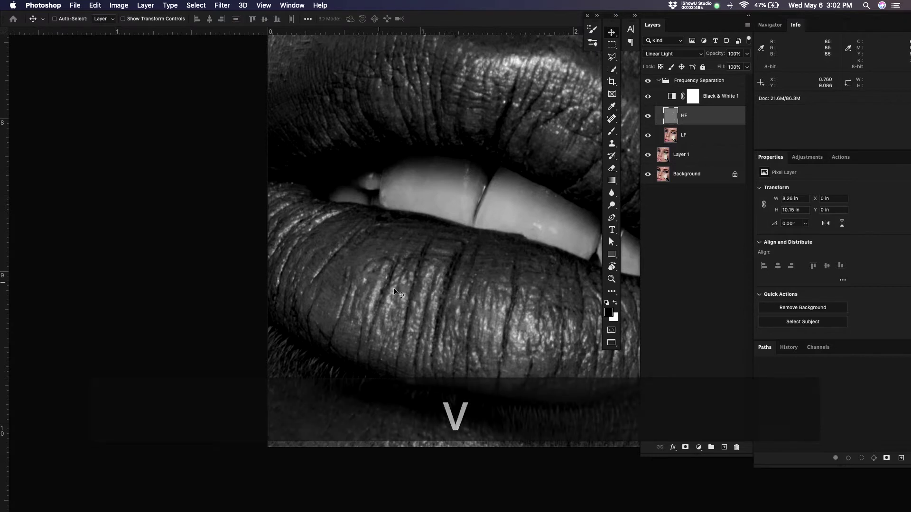
key(super+z)
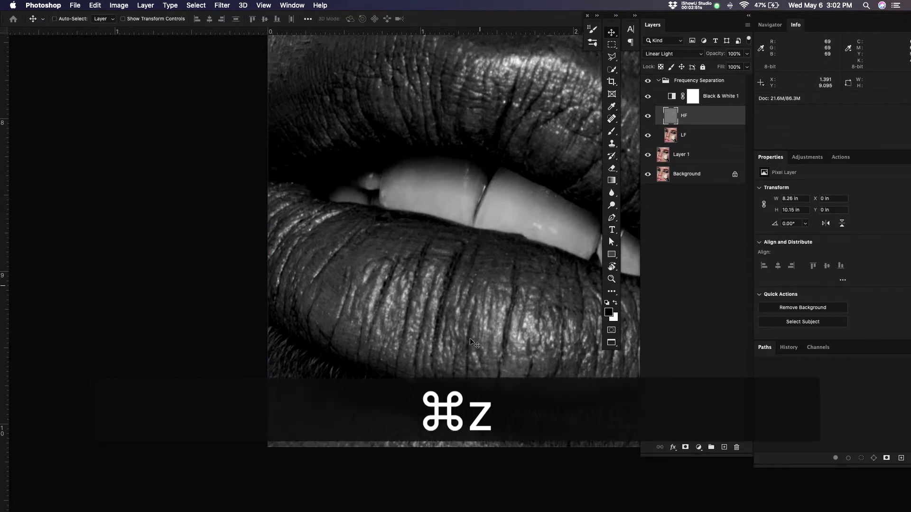
Spot-heal the vertical creases and rough texture in the middle of the lower lip
key(j)
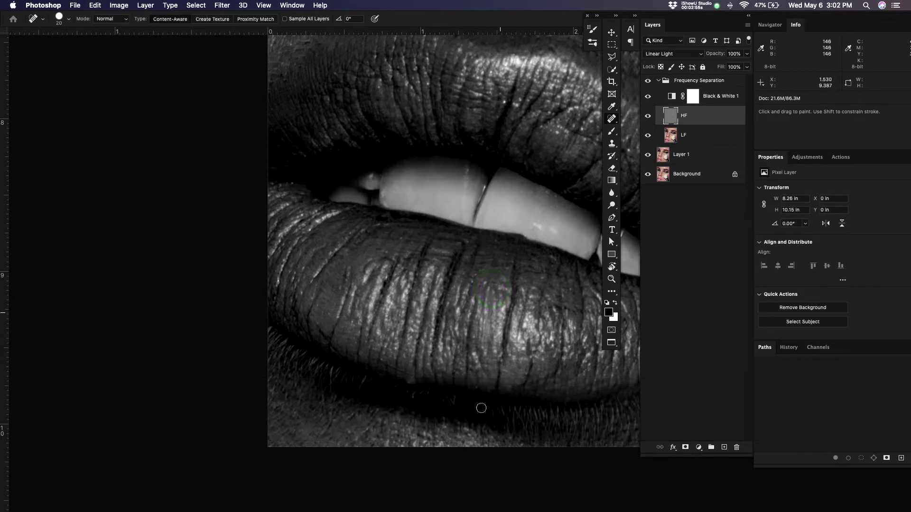
drag(467, 377, 468, 394)
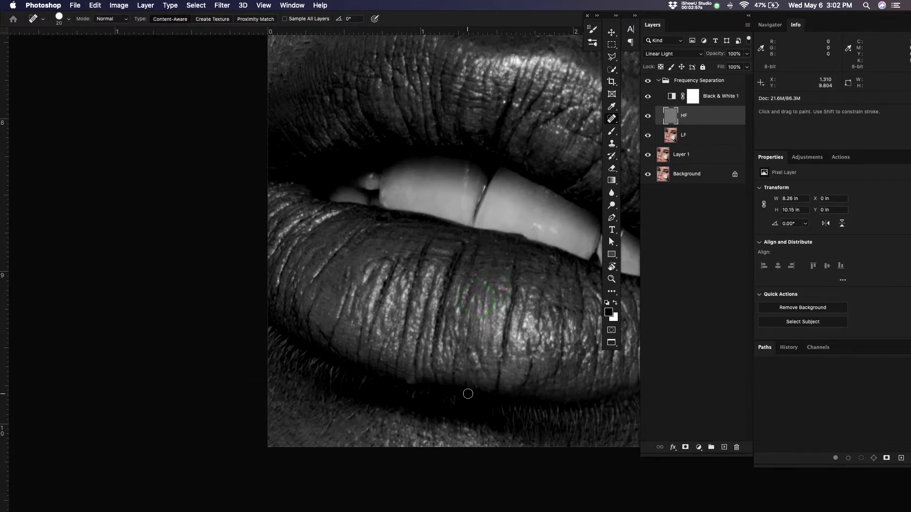
drag(515, 267, 502, 366)
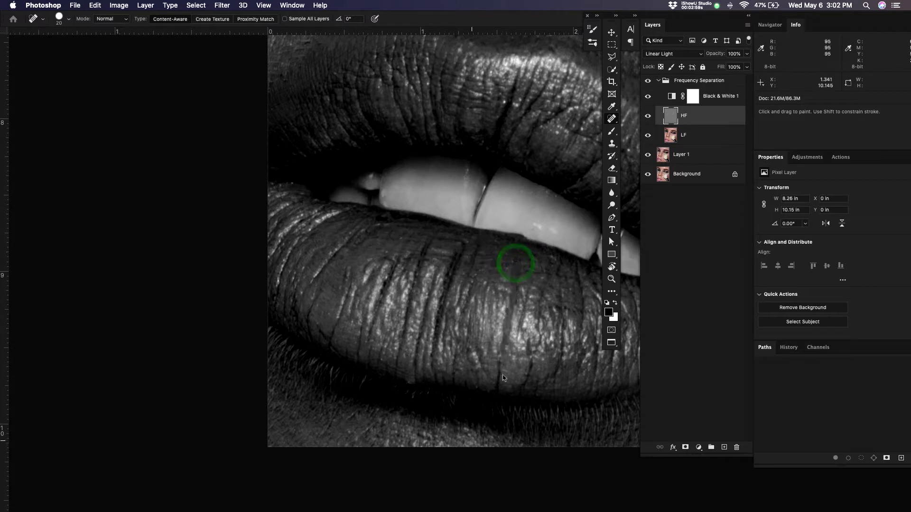
drag(518, 284, 502, 334)
drag(511, 292, 513, 277)
click(501, 290)
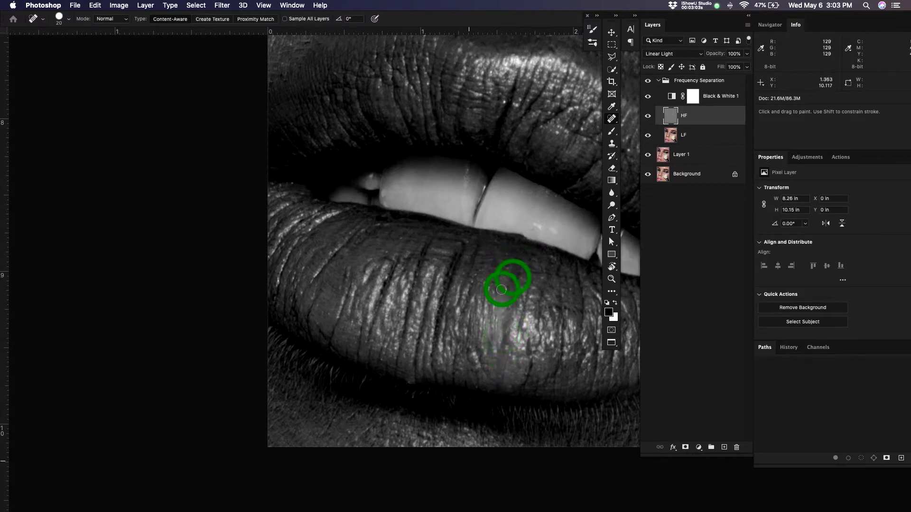
drag(581, 338, 563, 342)
drag(486, 348, 494, 282)
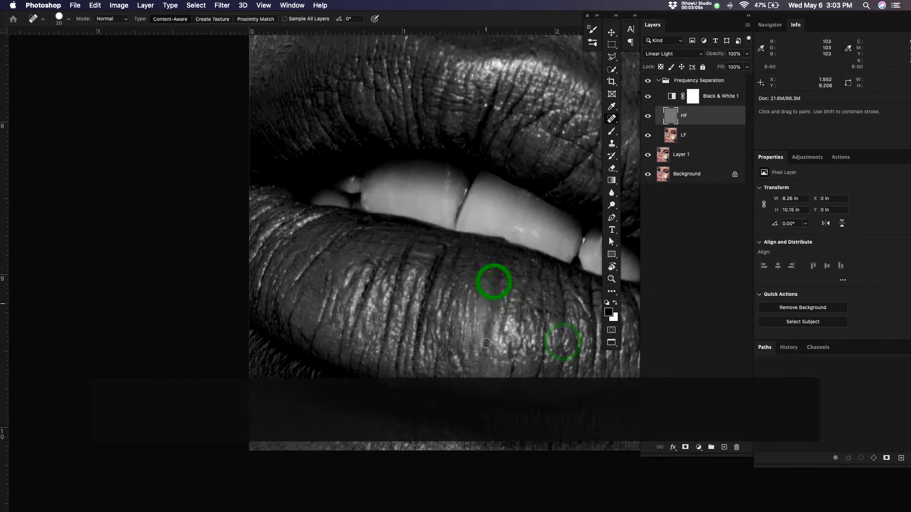
key(y)
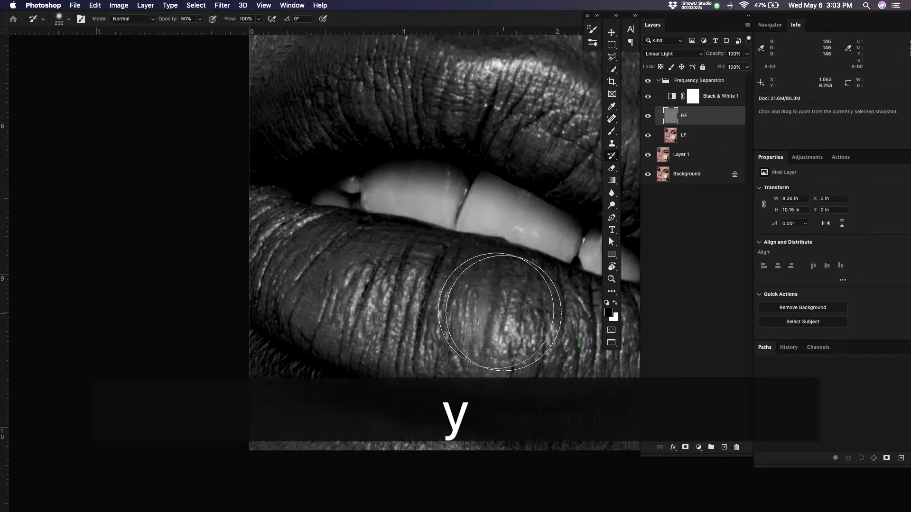
mouse_move(503, 313)
mouse_down()
mouse_move(483, 311)
mouse_move(490, 315)
mouse_move(414, 370)
mouse_up()
Spot-heal the bumps and dark spots on the skin beside the nostril and above the upper lip, near the photo's side edge
key(j)
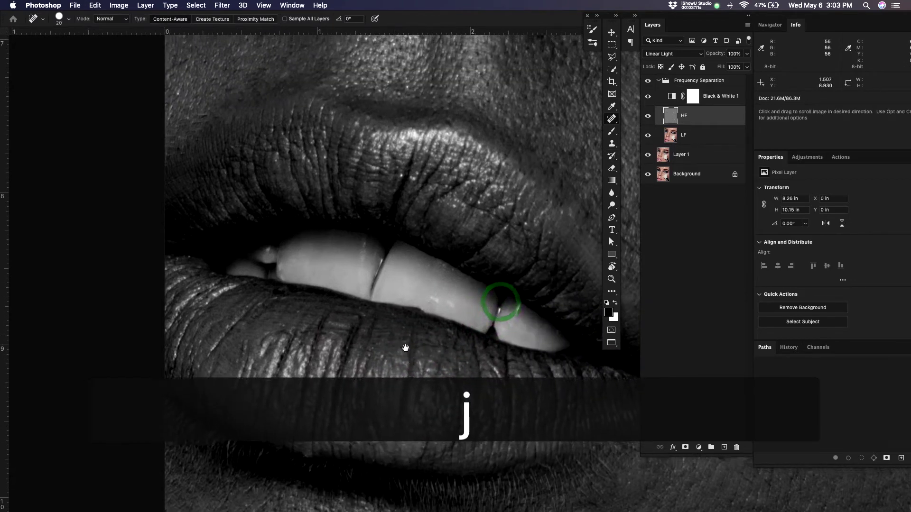
mouse_move(393, 331)
mouse_down()
mouse_move(410, 356)
mouse_move(402, 432)
mouse_up()
drag(433, 332, 423, 455)
drag(441, 359, 445, 398)
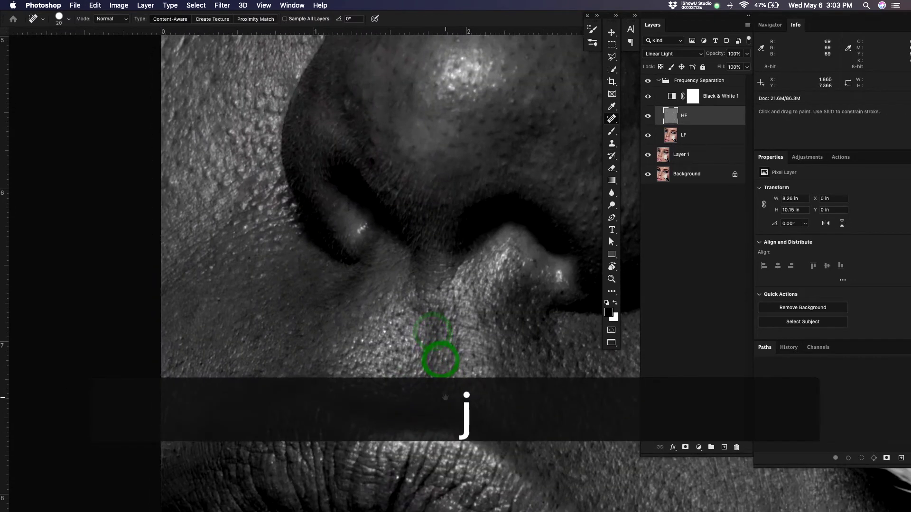
key(j)
click(269, 311)
click(255, 335)
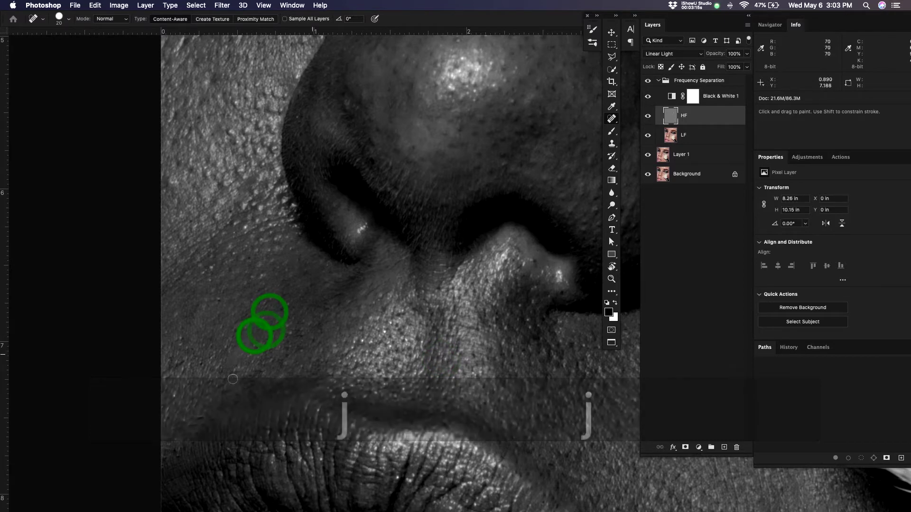
click(308, 334)
drag(292, 311, 296, 309)
drag(253, 315, 292, 294)
click(218, 295)
drag(219, 272, 257, 250)
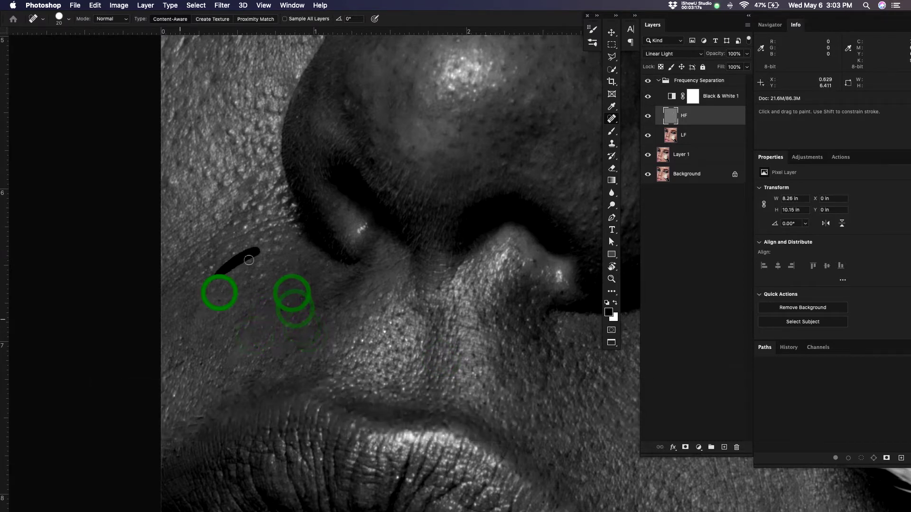
Spot-heal the blemishes on the side of the nostril and the dark pores beside the highlight on the nose tip
drag(410, 312, 391, 394)
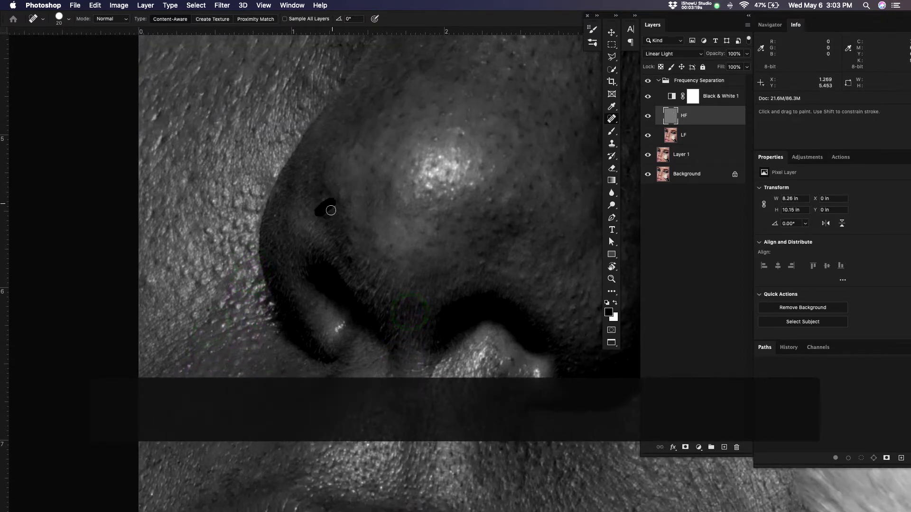
drag(498, 353, 415, 372)
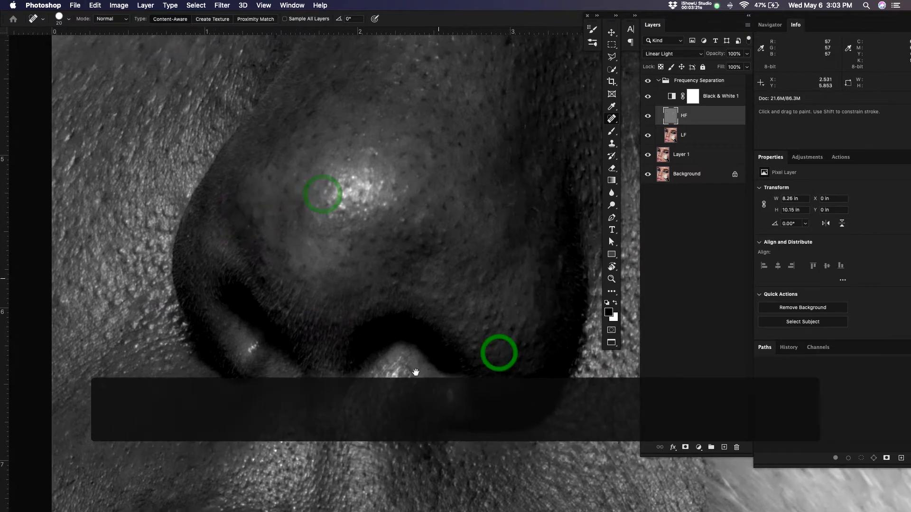
click(421, 242)
click(447, 242)
click(448, 235)
click(459, 219)
click(411, 215)
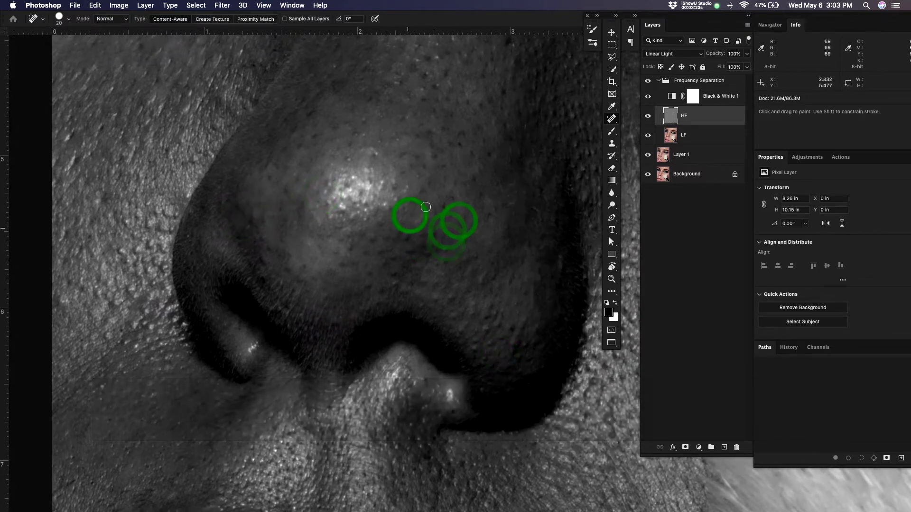
click(429, 202)
Spot-heal the pores and specks along the bridge of the nose, from above the tip up towards the eye
mouse_move(465, 217)
mouse_down()
mouse_move(435, 280)
mouse_move(423, 386)
mouse_up()
drag(476, 309, 463, 356)
click(451, 263)
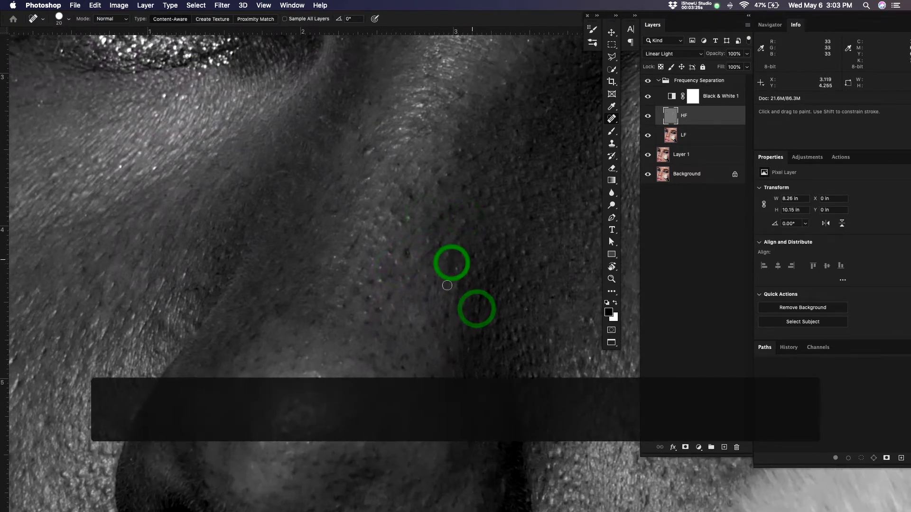
drag(475, 253, 457, 358)
click(343, 273)
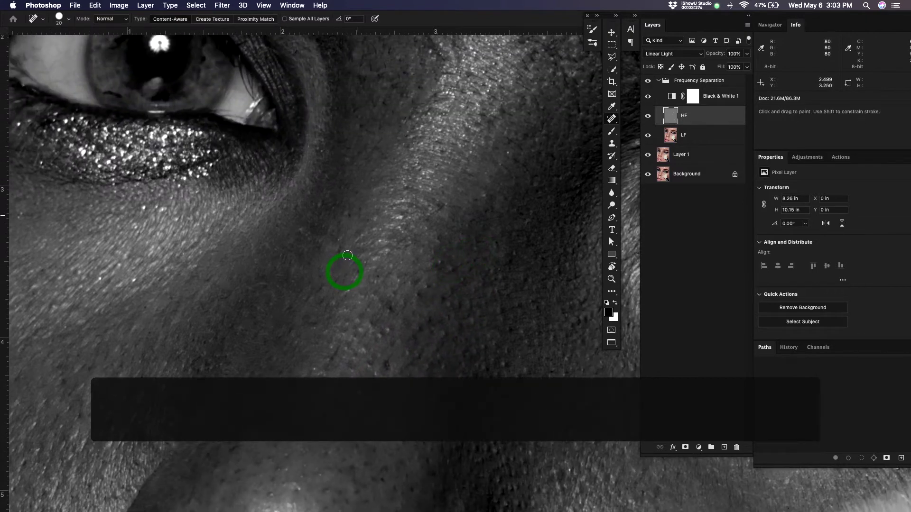
click(362, 201)
Spot-heal the dark pores between the inner corner of the eye and the top of the nose bridge
drag(392, 186, 406, 326)
click(393, 278)
click(402, 254)
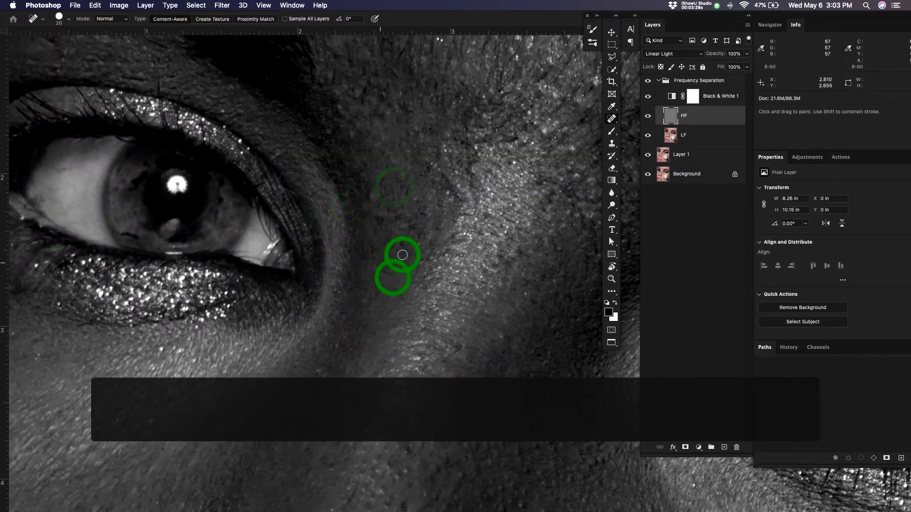
click(379, 260)
click(400, 237)
click(378, 218)
click(408, 220)
click(415, 212)
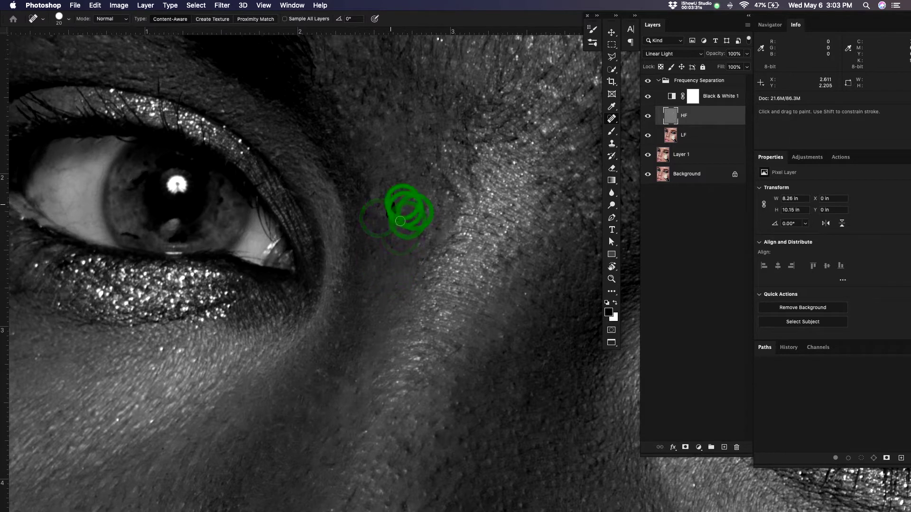
Spot-heal the stray hairs and bright specks on the forehead between the eyebrows, across to the brow above the healed eye area
mouse_move(413, 191)
mouse_down()
mouse_move(397, 176)
mouse_move(443, 187)
mouse_move(460, 362)
mouse_up()
drag(507, 334, 377, 343)
drag(433, 291, 463, 240)
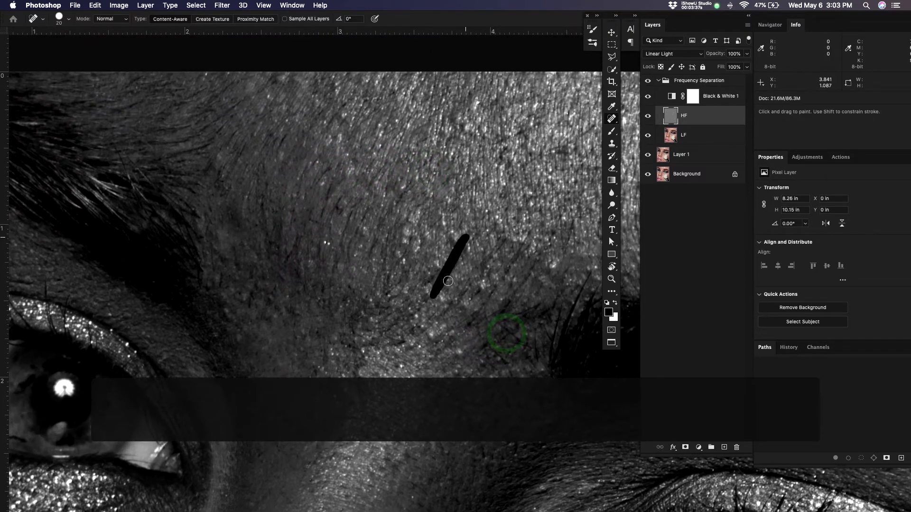
click(471, 344)
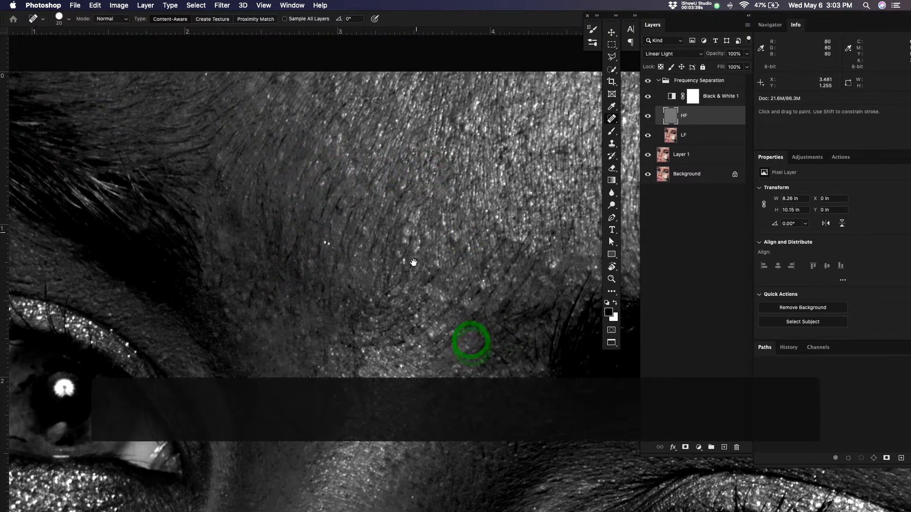
drag(412, 262, 408, 221)
click(403, 245)
drag(323, 242, 325, 230)
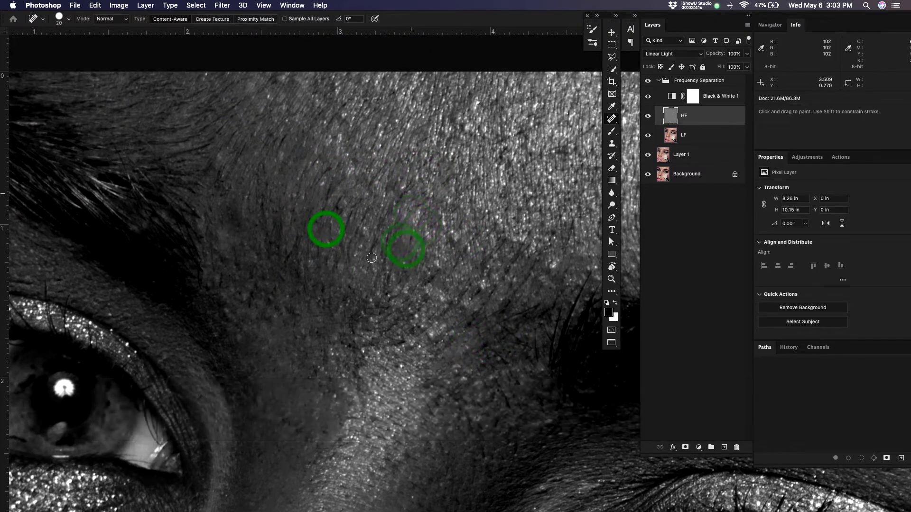
drag(357, 295, 415, 345)
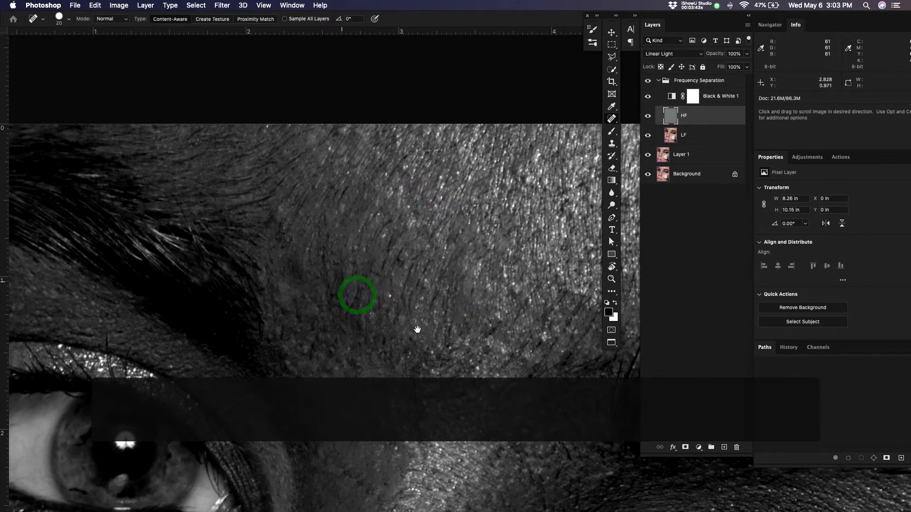
drag(337, 287, 451, 291)
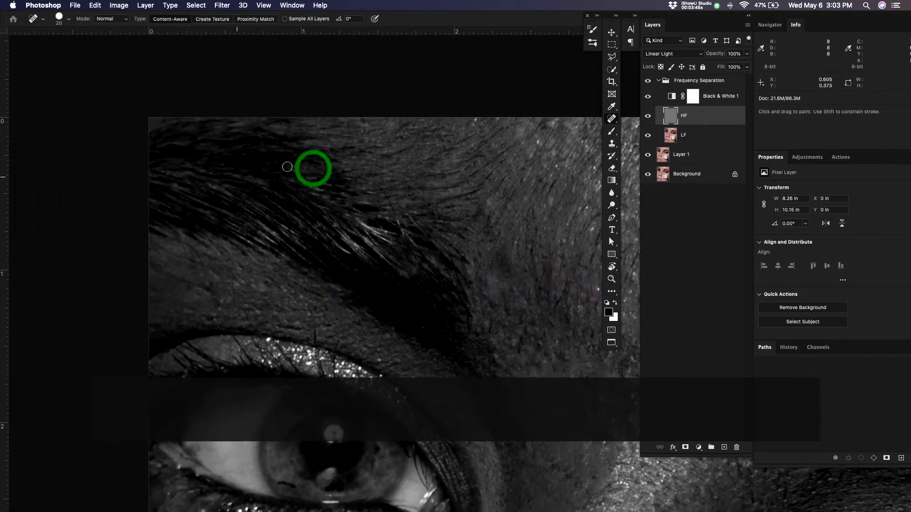
Spot-heal the stray hairs and marks above the inner end of the other eyebrow, up to the photo's upper edge
drag(475, 326, 262, 251)
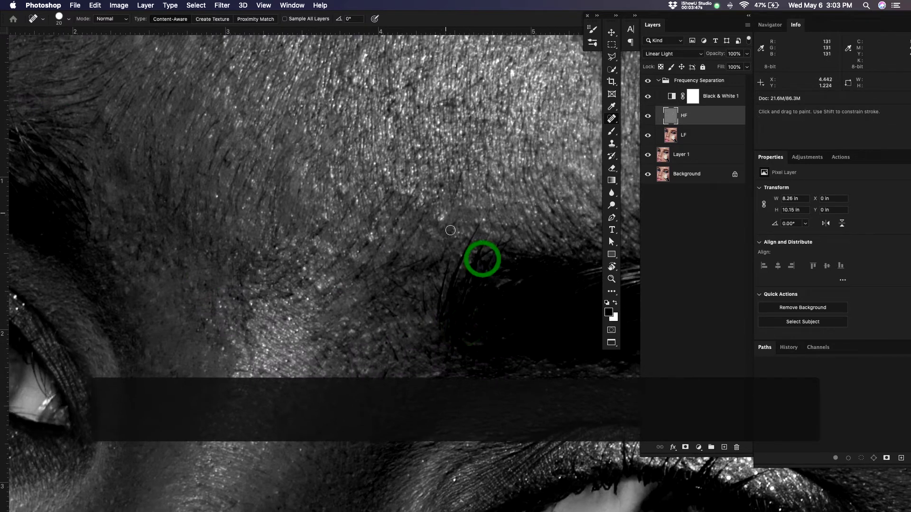
click(447, 210)
drag(448, 211, 453, 179)
drag(413, 120, 481, 80)
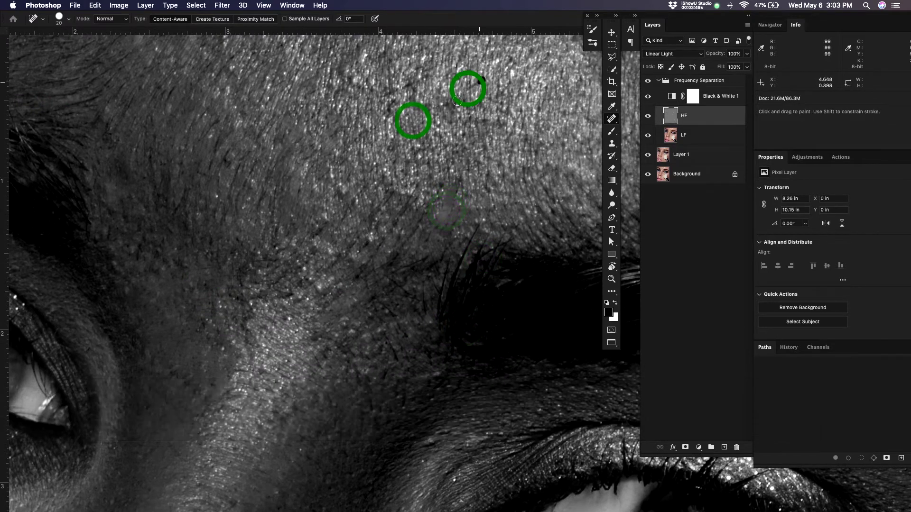
drag(425, 77, 363, 118)
Spot-heal the uneven texture on the forehead above the middle of that eyebrow
drag(517, 152, 390, 193)
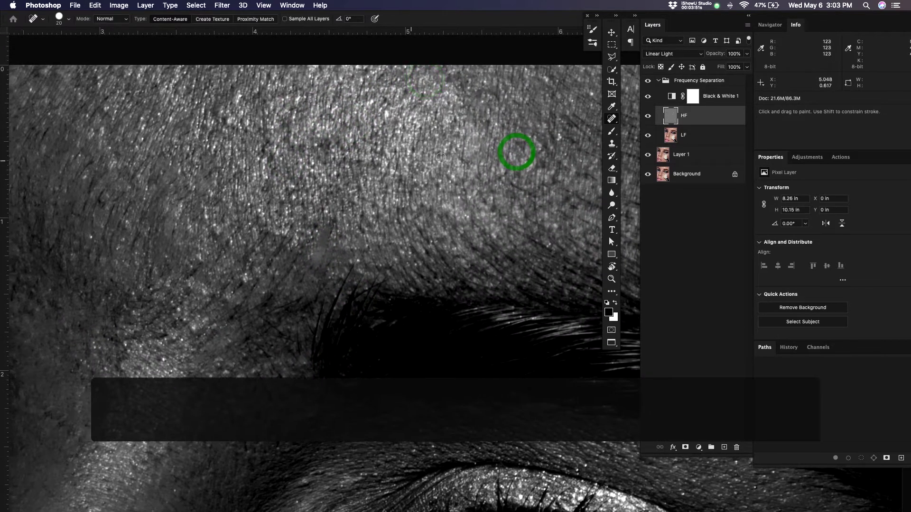
drag(415, 133, 408, 164)
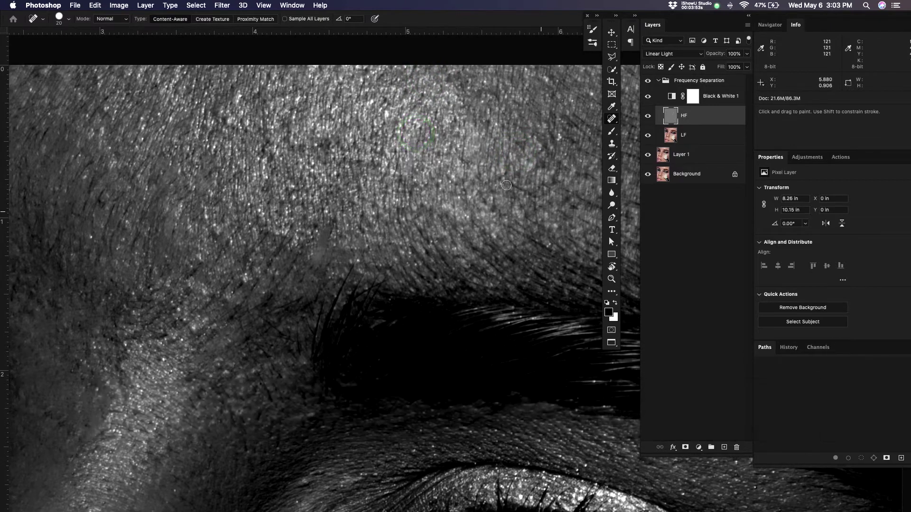
drag(528, 153, 534, 162)
drag(481, 113, 492, 148)
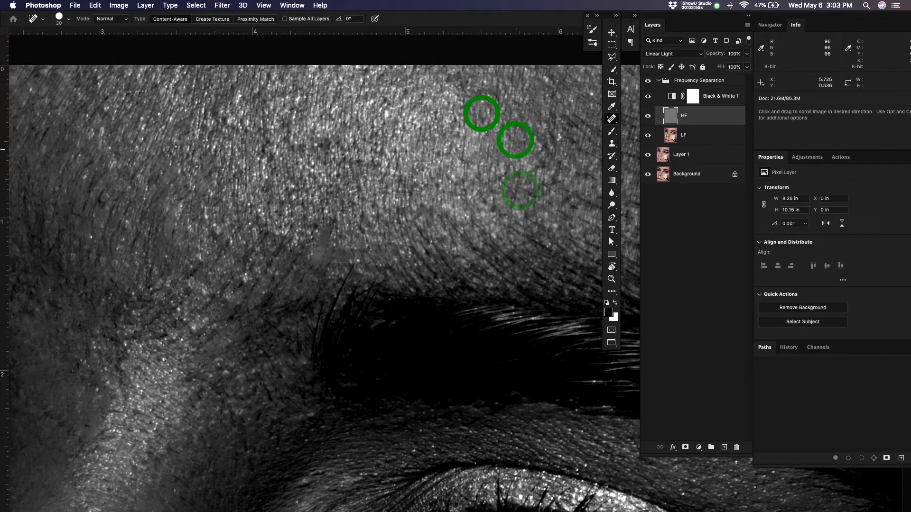
Spot-heal the dark hairs and specks on the forehead above the eyebrow's outer end, out to the photo's side edge
mouse_move(506, 298)
mouse_down()
mouse_move(467, 298)
mouse_move(315, 254)
mouse_up()
drag(466, 272, 345, 310)
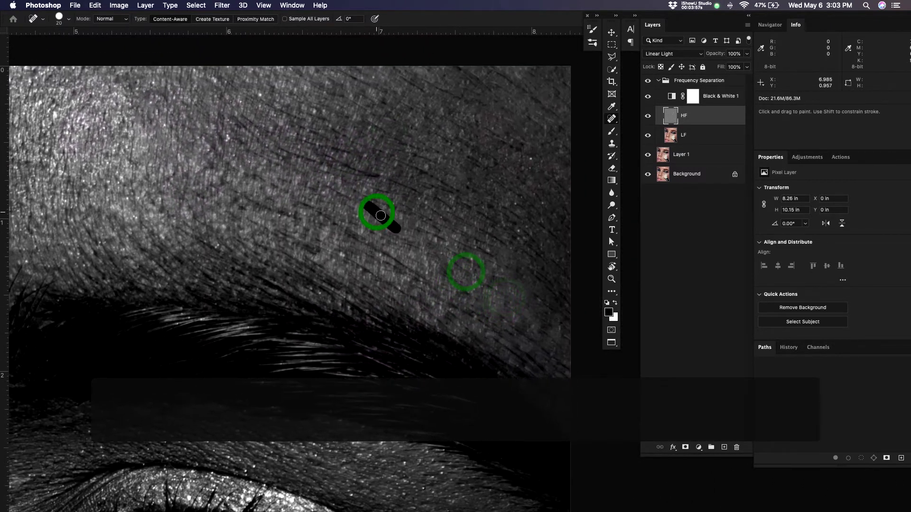
drag(380, 215, 401, 230)
drag(369, 203, 376, 213)
drag(489, 278, 363, 332)
drag(397, 203, 406, 221)
drag(411, 260, 412, 261)
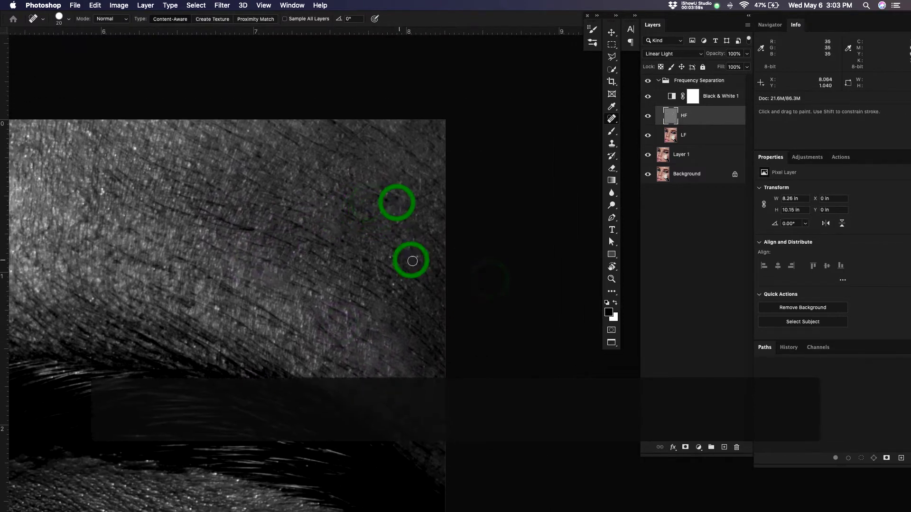
Spot-heal the last specks above the eyebrow's outer end, close to the photo's side edge
click(387, 252)
click(434, 137)
key(super+0)
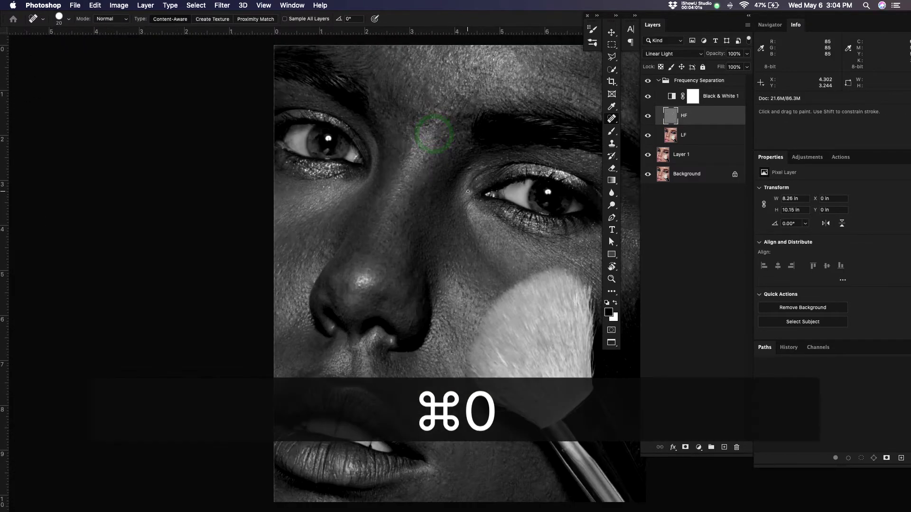
Compare the retouched image with the original by showing only the Background layer and restoring all layers
key(z)
drag(410, 246, 393, 250)
drag(425, 265, 371, 239)
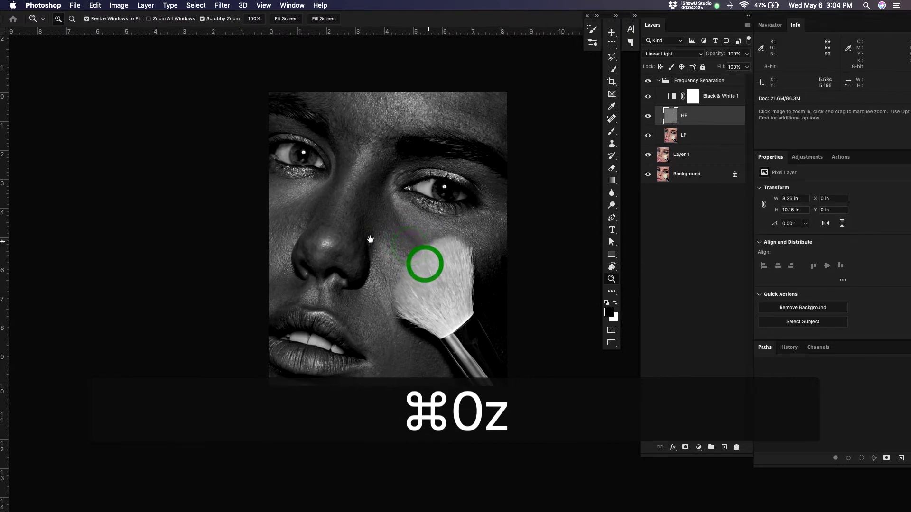
drag(429, 242, 416, 244)
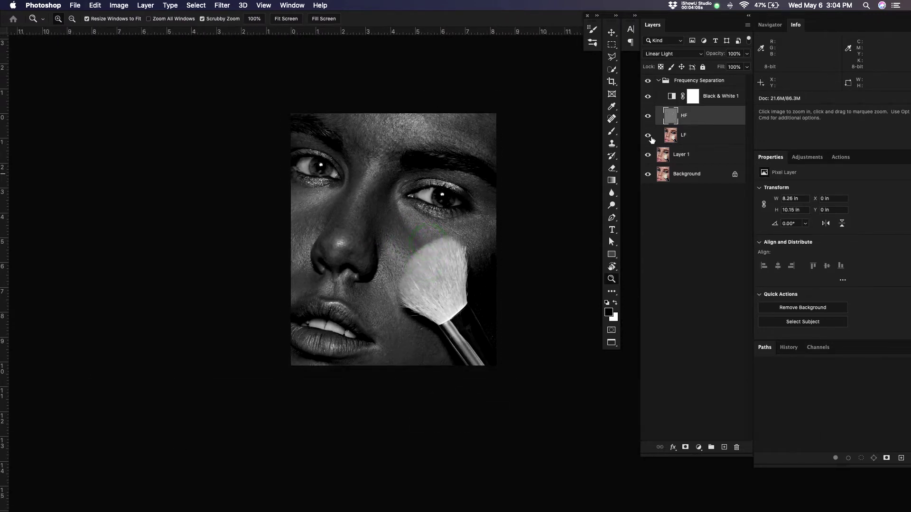
alt+click(648, 174)
alt+click(646, 176)
alt+click(646, 176)
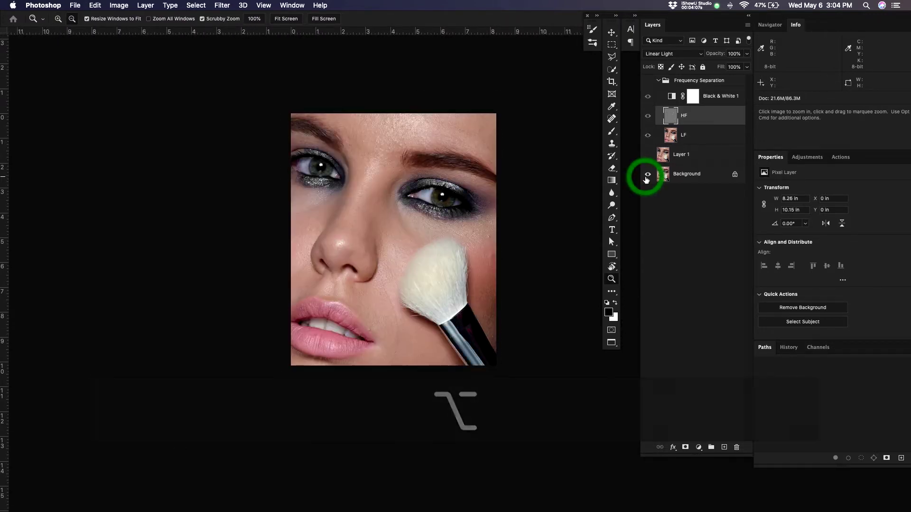
alt+click(646, 176)
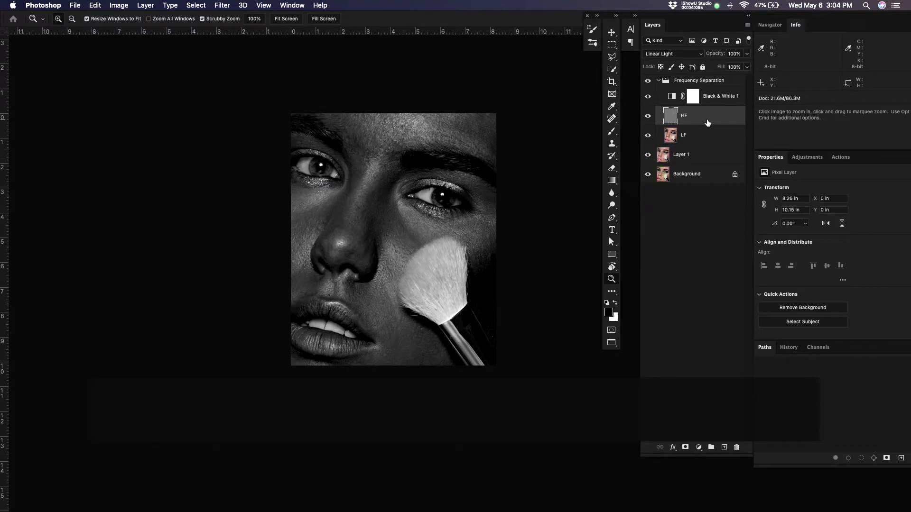
Enlarge the Spot Healing Brush to 60 px and heal the cheek skin between the nostril and the makeup brush
key(j)
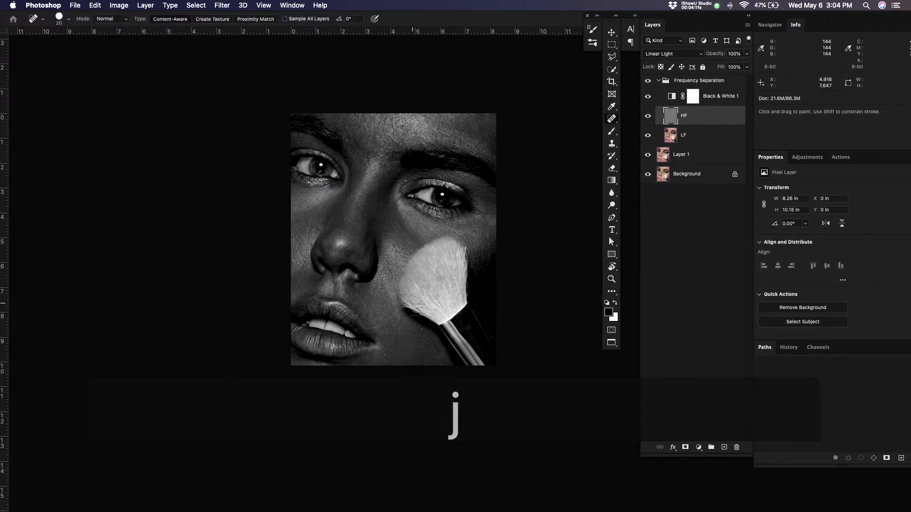
key(bracketright)
key(bracketright)
key(bracketright)
key(bracketright)
key(bracketright)
key(bracketright)
key(bracketright)
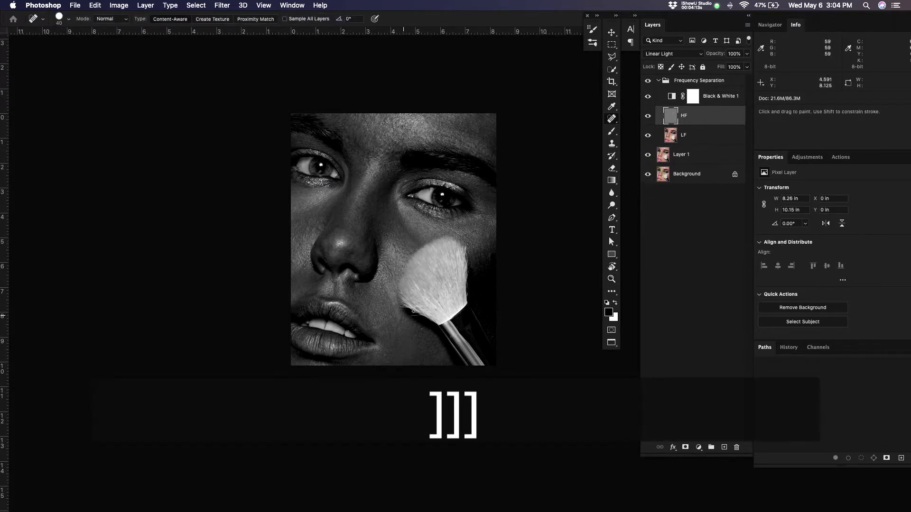
click(383, 287)
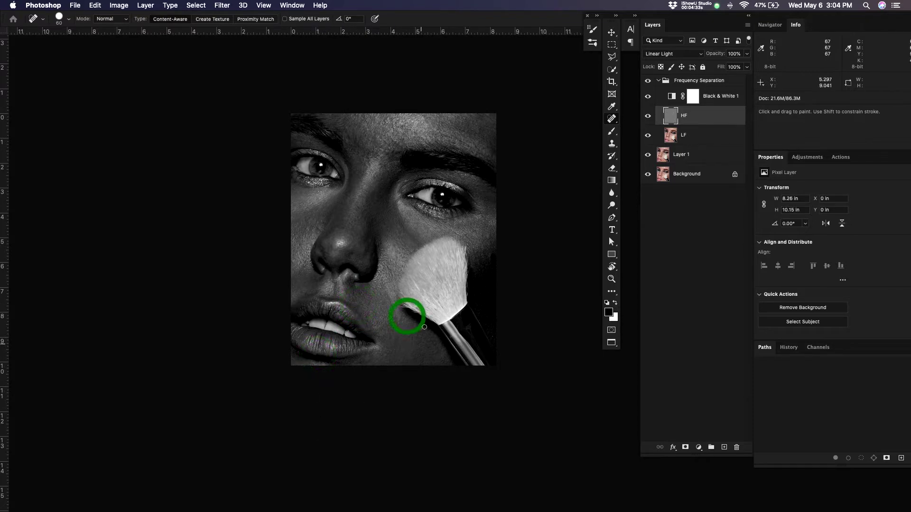
Spot-heal the stray bristle under the makeup brush's lower edge with a 25 px brush
key(z)
click(411, 321)
mouse_move(475, 268)
mouse_down()
mouse_move(453, 302)
mouse_move(411, 294)
mouse_move(389, 306)
mouse_move(353, 286)
mouse_up()
key(j)
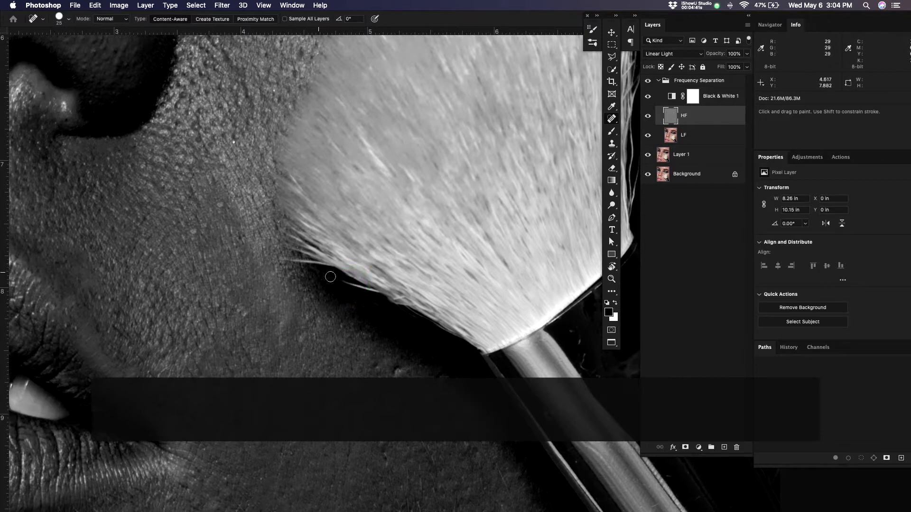
click(311, 266)
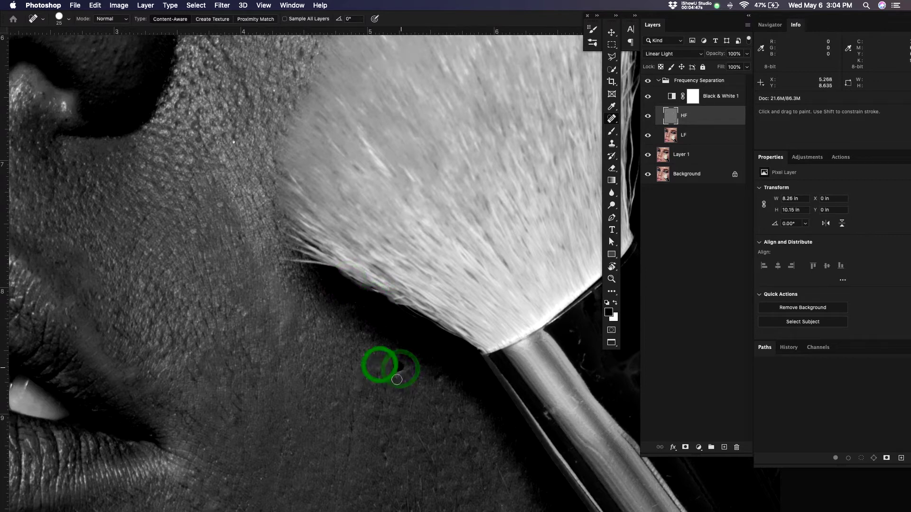
Spot-heal the marks on the lower cheek between the corner of the mouth and the makeup brush handle
click(443, 383)
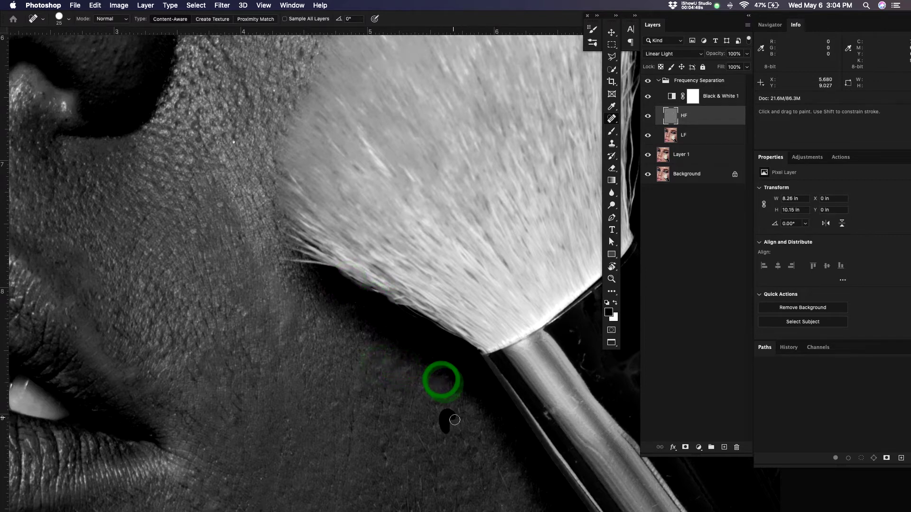
drag(455, 419, 453, 417)
drag(428, 458, 416, 429)
click(401, 427)
drag(387, 465, 385, 451)
click(383, 429)
Spot-heal the specks and smudges on the upper part of the makeup brush handle, on both sides of its bright reflection
mouse_move(496, 430)
mouse_down()
mouse_move(465, 450)
mouse_move(325, 378)
mouse_up()
click(379, 272)
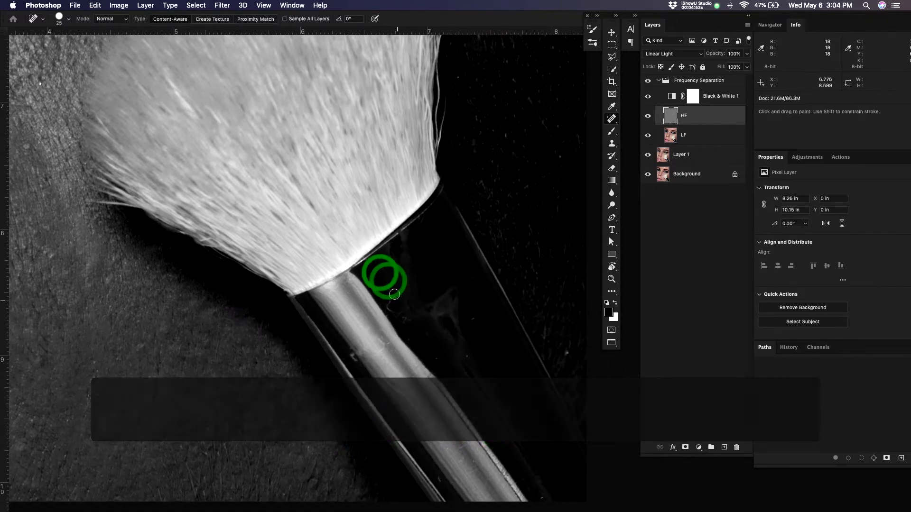
click(395, 296)
drag(411, 319, 407, 320)
click(409, 336)
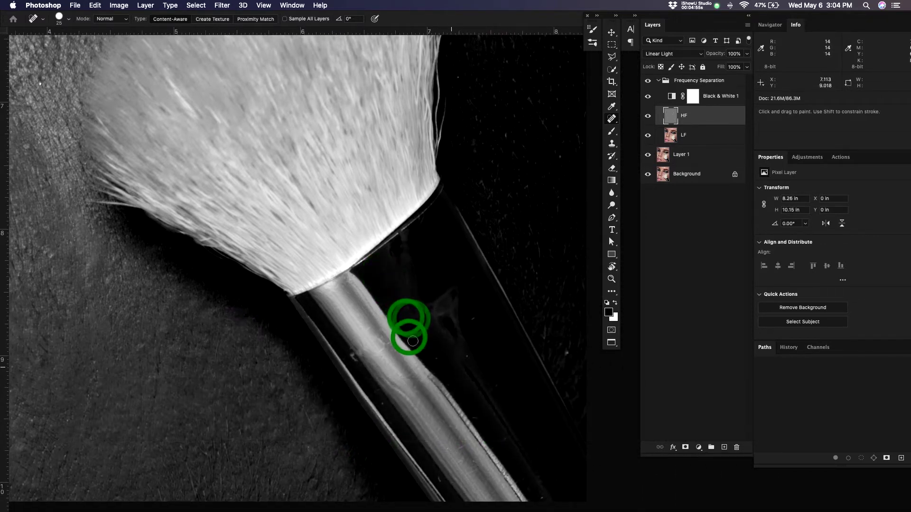
click(434, 352)
click(472, 313)
click(465, 354)
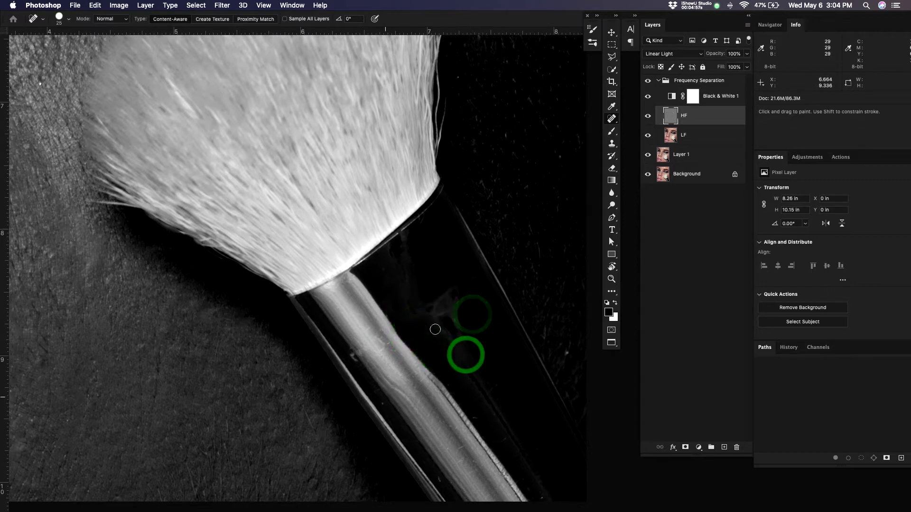
click(378, 400)
click(347, 348)
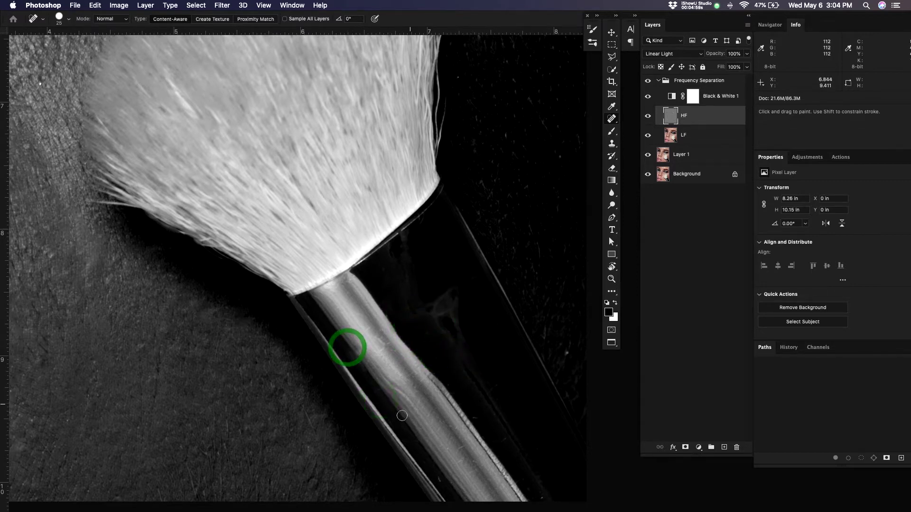
Spot-heal the specks along the lower end of the brush handle, down to the photo's bottom edge
drag(515, 445, 454, 346)
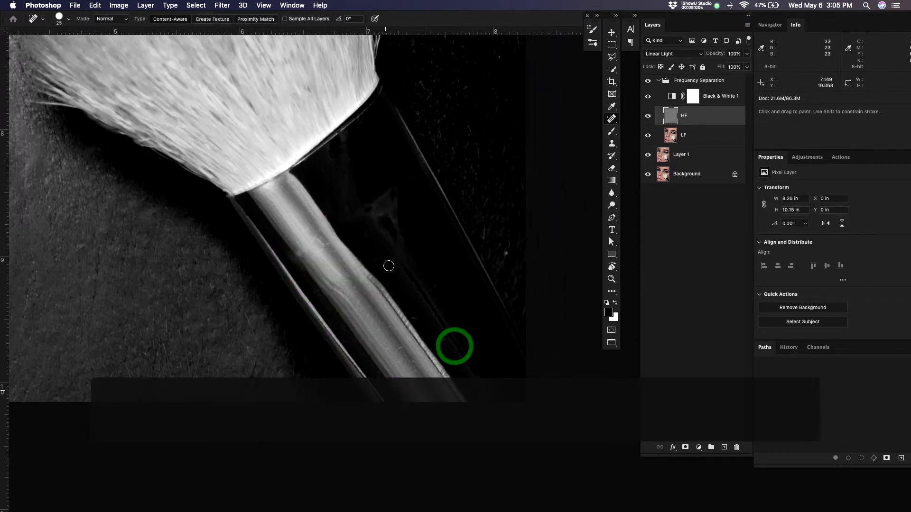
click(416, 319)
click(437, 332)
click(435, 290)
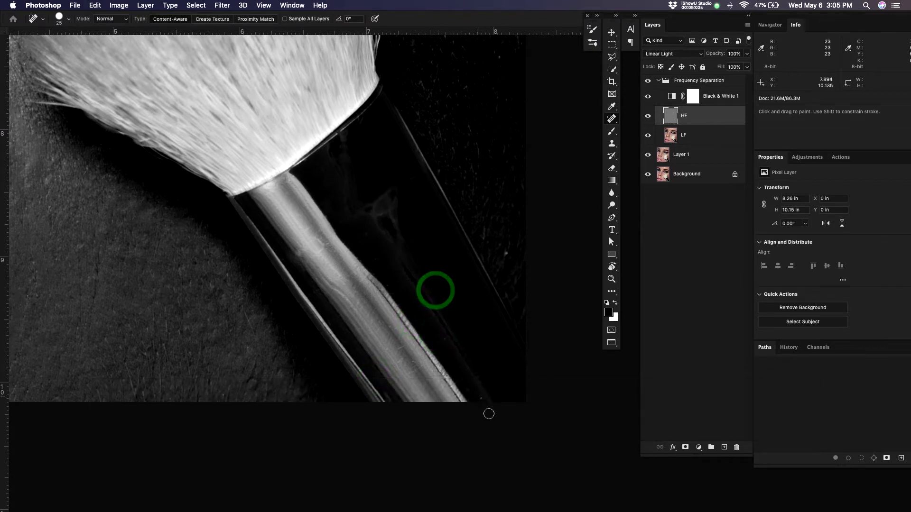
click(476, 397)
click(432, 319)
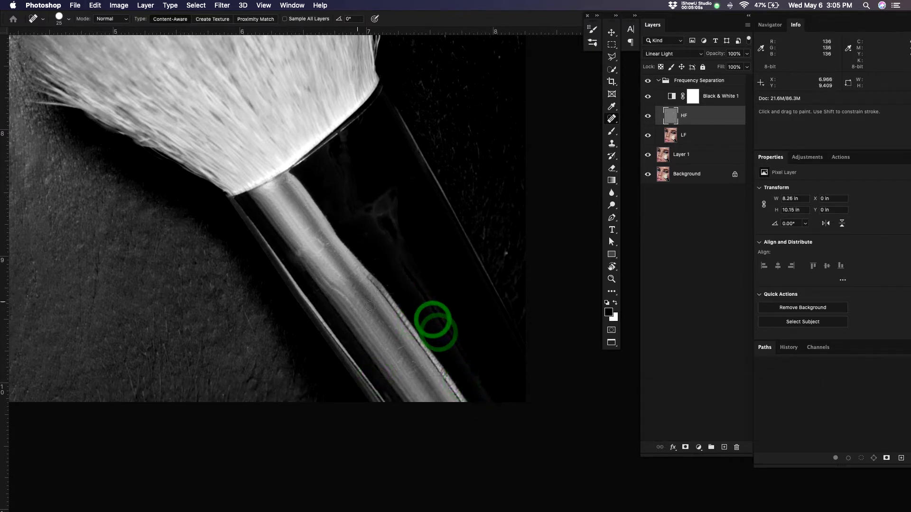
click(289, 243)
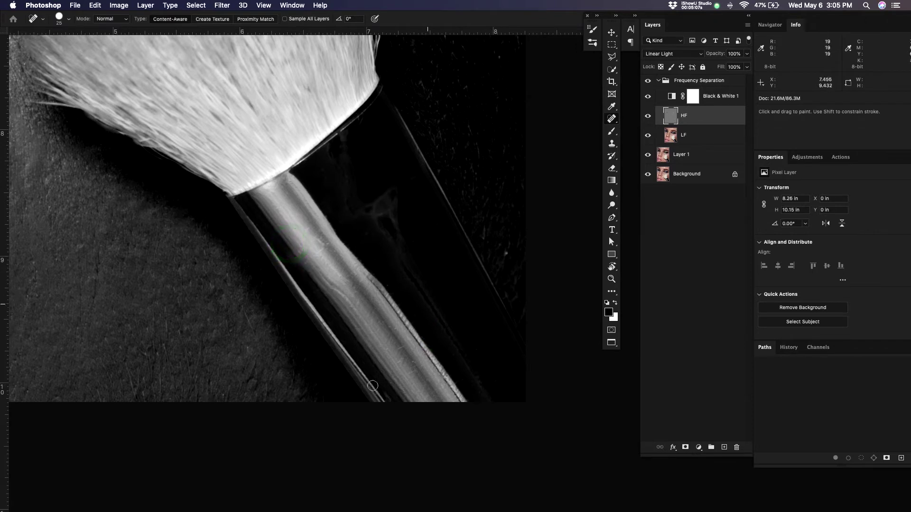
Spot-heal the bright specks in the black area between the brush handle and the photo's side edge
drag(510, 264, 456, 400)
click(453, 294)
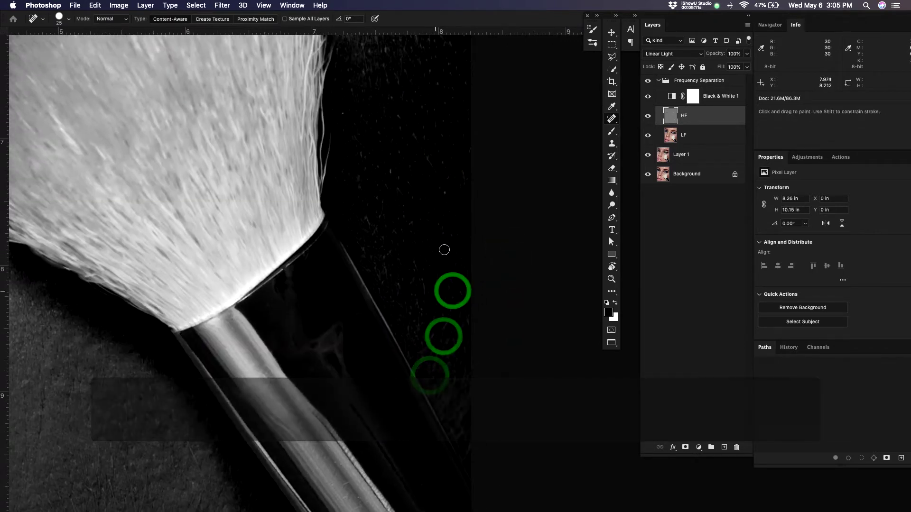
click(442, 237)
click(427, 293)
click(412, 254)
click(446, 181)
click(409, 123)
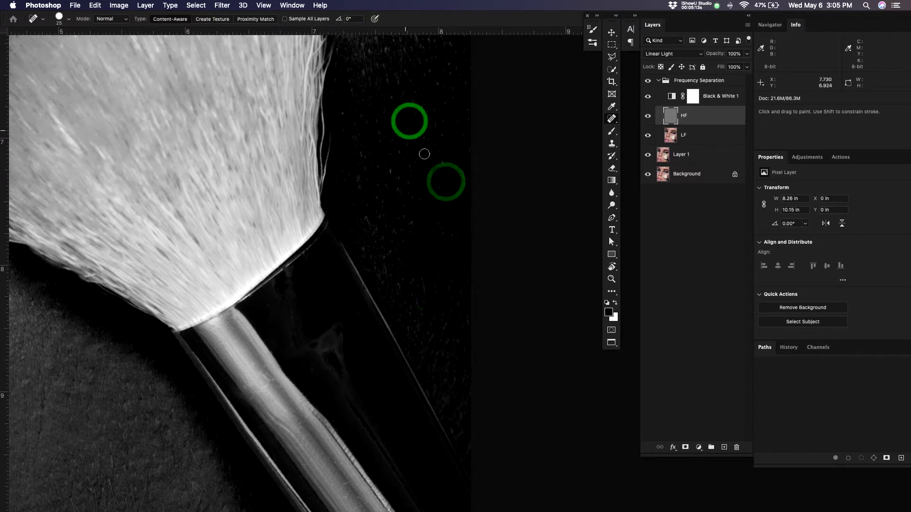
Spot-heal the specks in the black area directly beside the brush bristles and the top of the handle
click(405, 135)
click(393, 161)
click(340, 102)
click(354, 131)
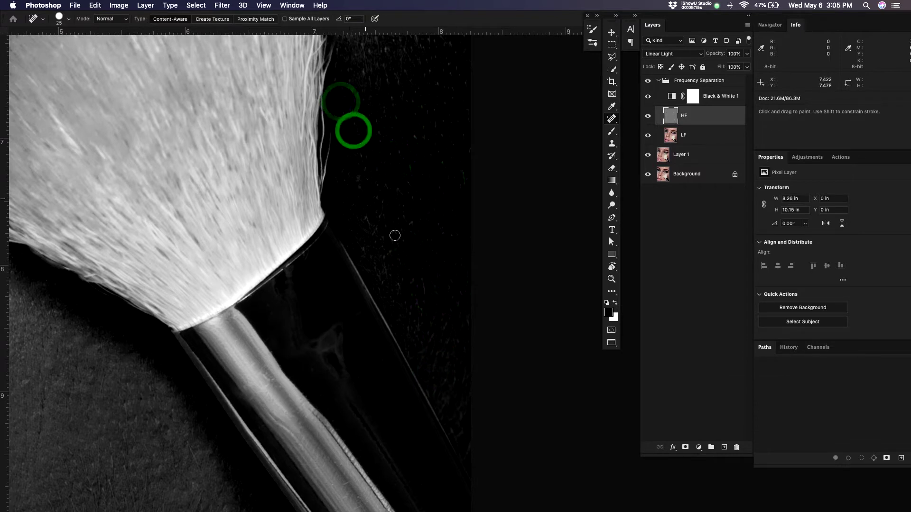
click(368, 201)
click(380, 205)
click(421, 274)
Spot-heal the bright specks on the shadowed cheek beside the makeup brush, near the photo's side edge
drag(409, 246, 427, 401)
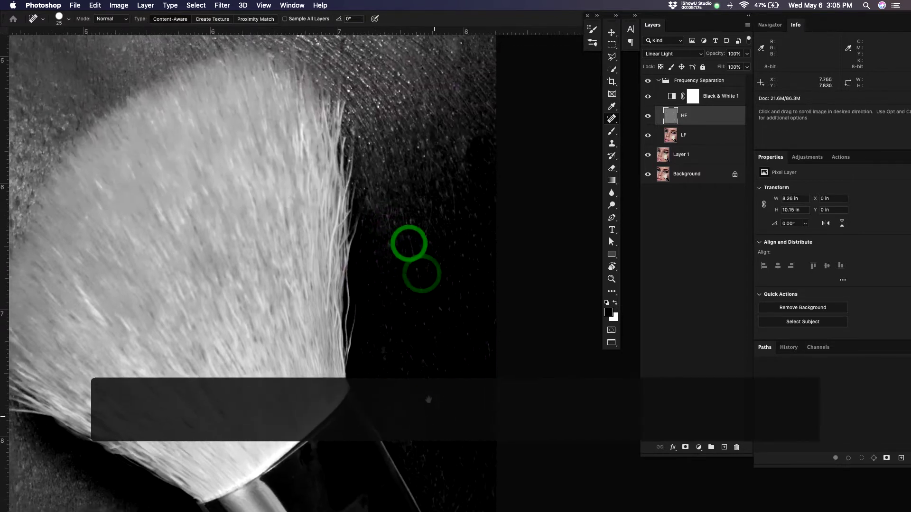
mouse_move(423, 271)
mouse_down()
mouse_move(423, 261)
mouse_move(423, 352)
mouse_up()
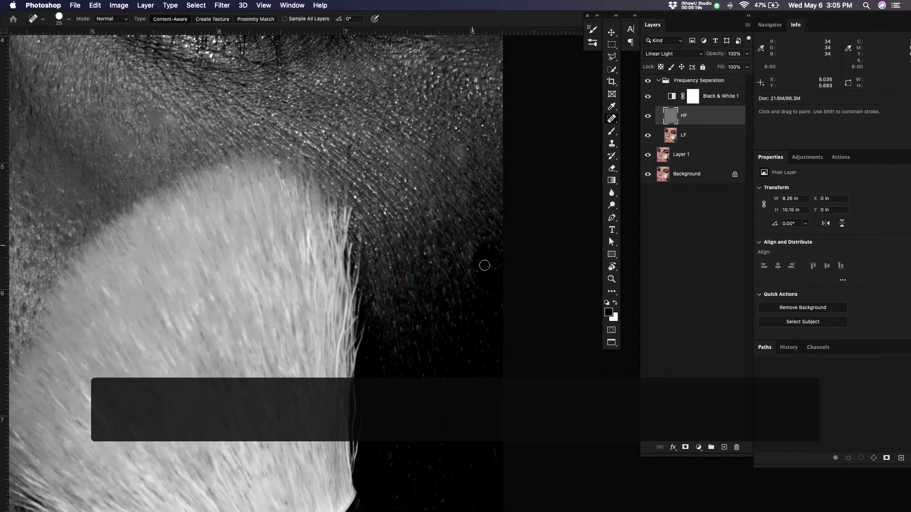
click(472, 242)
click(474, 244)
click(459, 236)
click(468, 239)
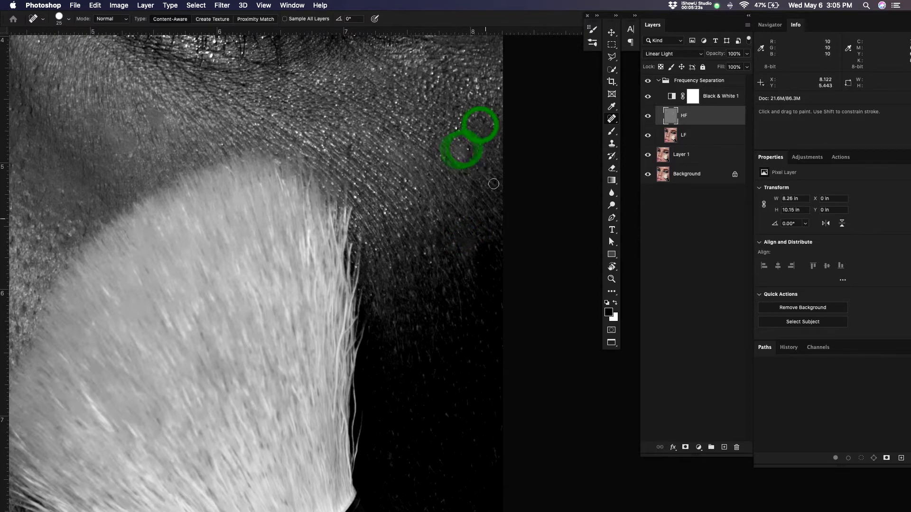
Patch the blemishes on the outer cheek near the photo's side edge with the Patch tool
key(j)
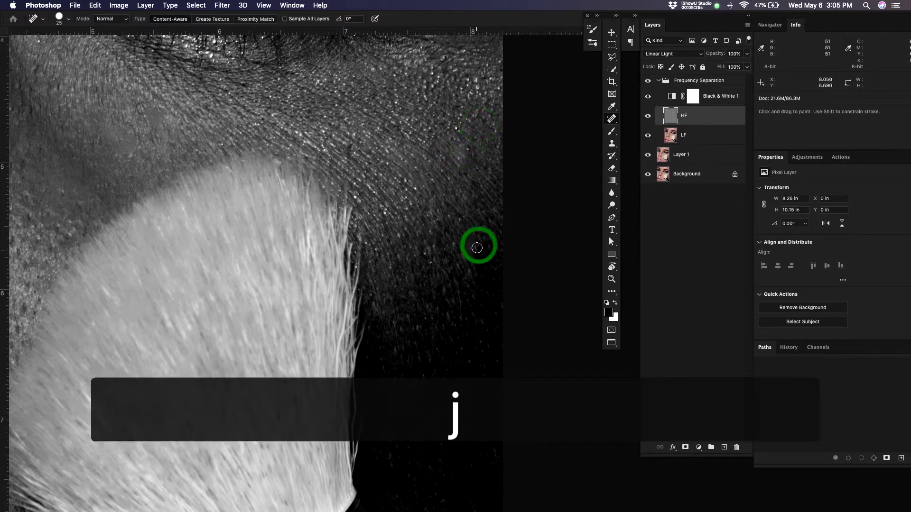
key(shift+j)
key(shift+j)
drag(478, 245, 473, 244)
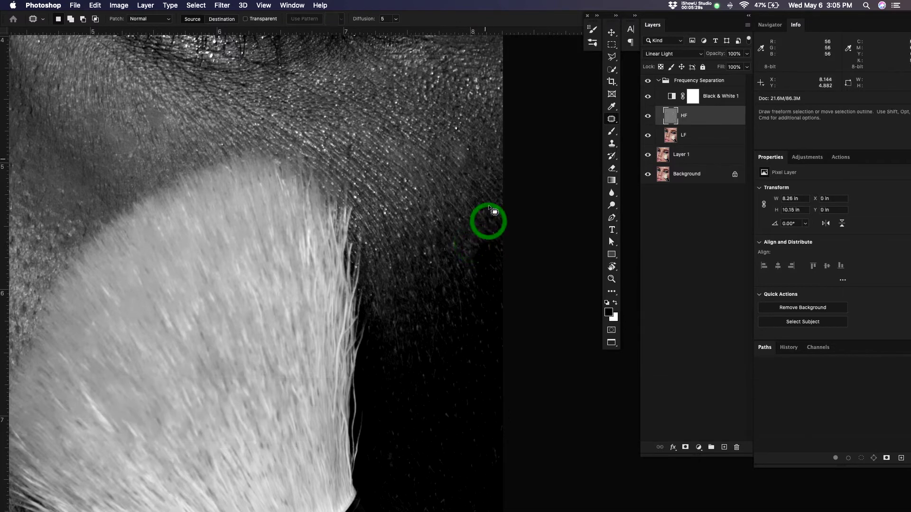
mouse_move(474, 151)
mouse_down()
mouse_move(491, 163)
mouse_move(492, 176)
mouse_move(494, 155)
mouse_up()
mouse_move(472, 187)
mouse_down()
mouse_move(468, 176)
mouse_move(475, 186)
mouse_up()
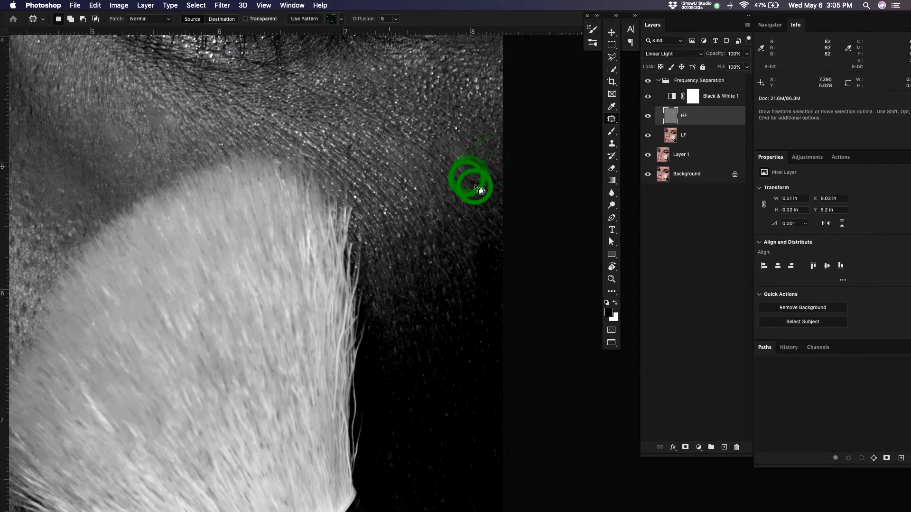
Patch the marks on the cheek just above the outer tips of the brush bristles
drag(352, 153, 355, 169)
click(365, 169)
drag(354, 169, 356, 173)
click(366, 187)
Spot-heal the marks on the outer cheek at the photo's side edge, level with the lower eyelid
key(space)
mouse_move(480, 248)
mouse_down()
mouse_move(491, 372)
mouse_move(467, 378)
mouse_up()
key(shift+j)
key(shift+j)
key(shift+j)
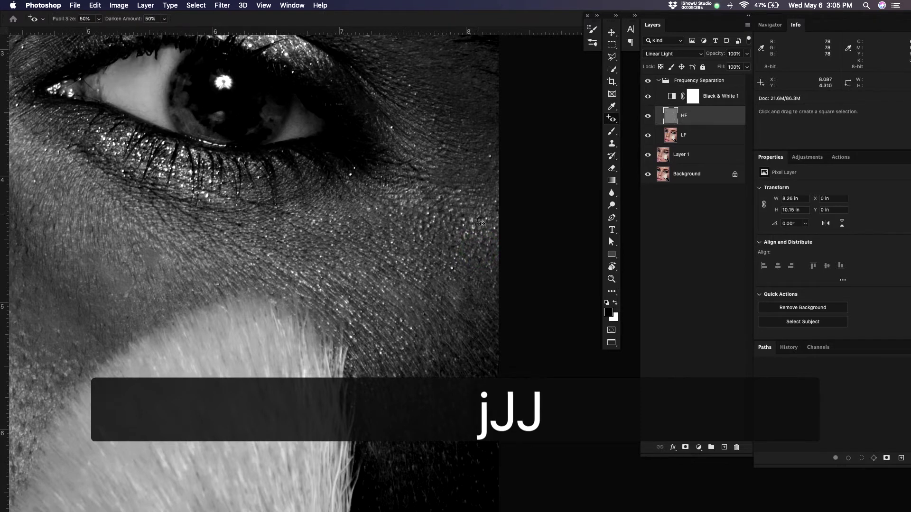
drag(492, 161, 493, 164)
drag(487, 148, 492, 156)
drag(487, 142, 491, 149)
Spot-heal the fine lines and specks on the skin between the photo's side edge and the outer eye corner
drag(459, 120, 465, 129)
drag(428, 104, 436, 125)
drag(431, 116, 435, 125)
drag(407, 92, 411, 98)
mouse_move(402, 74)
mouse_down()
mouse_move(412, 102)
mouse_move(389, 128)
mouse_up()
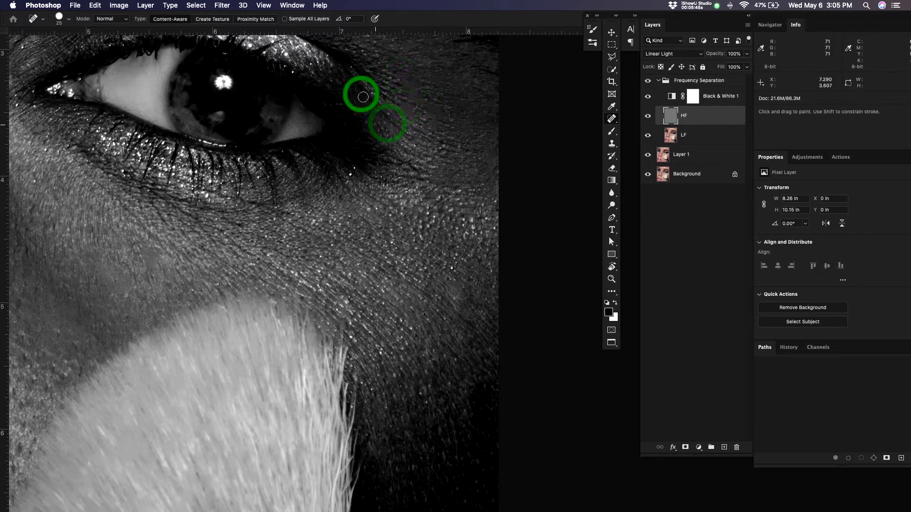
Spot-heal the texture around the outer eye corner and just below its lower lashes
drag(354, 102, 366, 128)
drag(349, 174, 359, 185)
key(space)
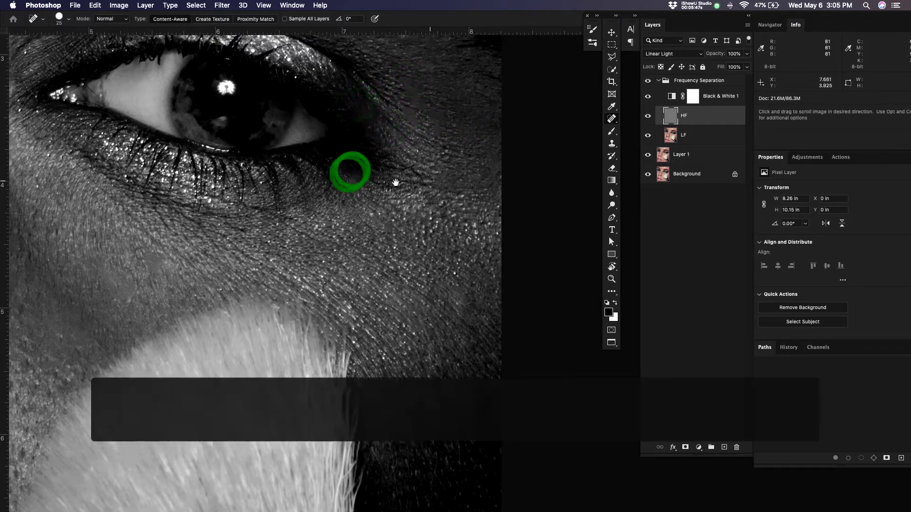
drag(426, 174, 446, 216)
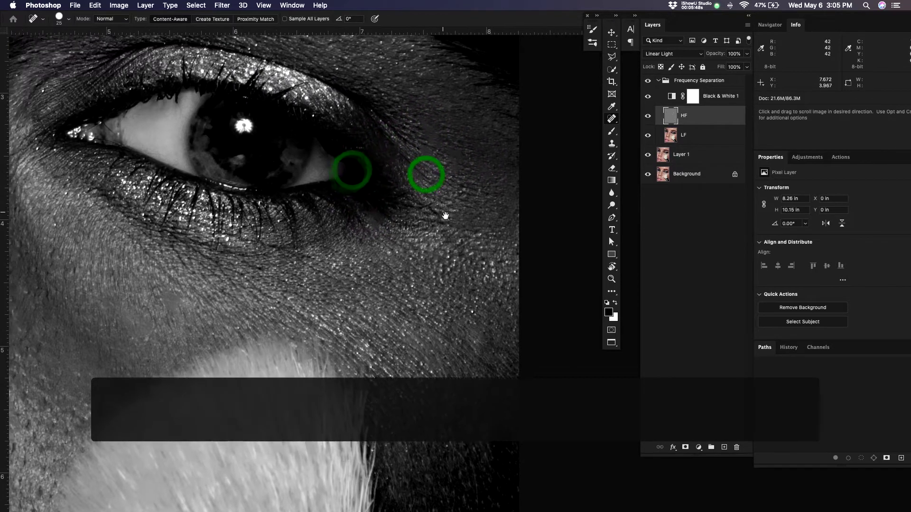
click(388, 213)
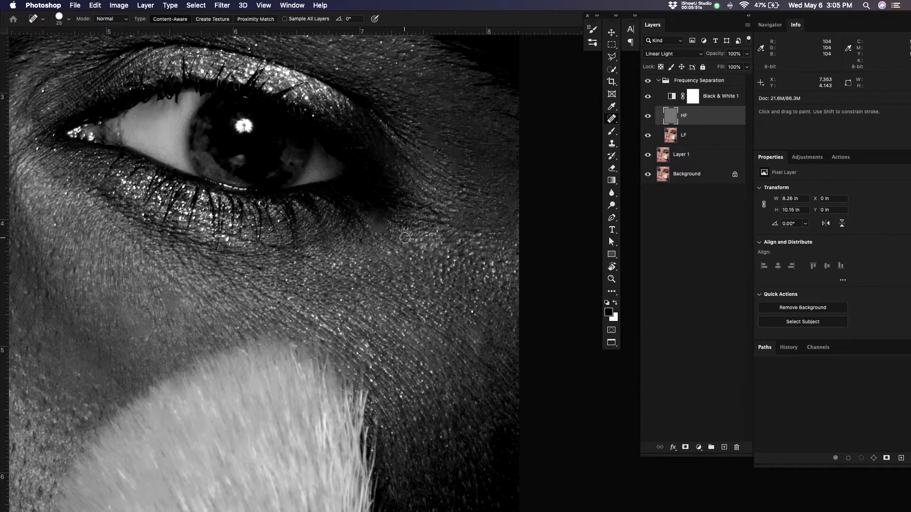
Patch the smudged skin below the outer eye corner with the Patch tool, using clean texture beneath it
key(shift+j)
key(shift+j)
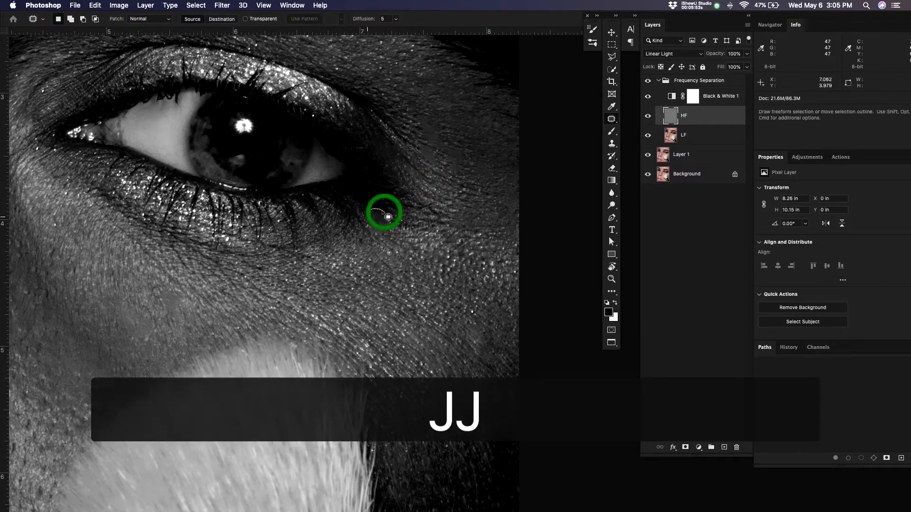
drag(382, 212, 388, 232)
click(399, 256)
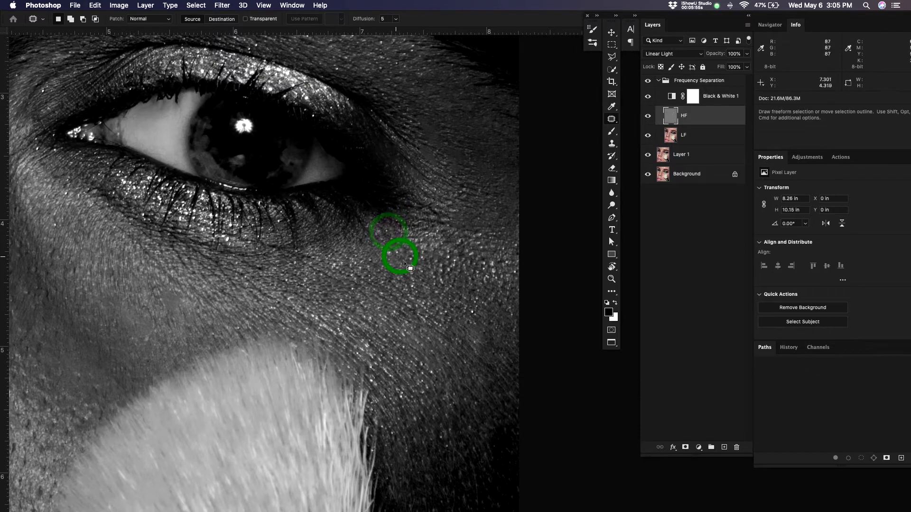
Patch the fine lines on the skin just outside the outer eye corner with the Patch tool, using smoother texture nearby
key(space)
drag(470, 233, 468, 257)
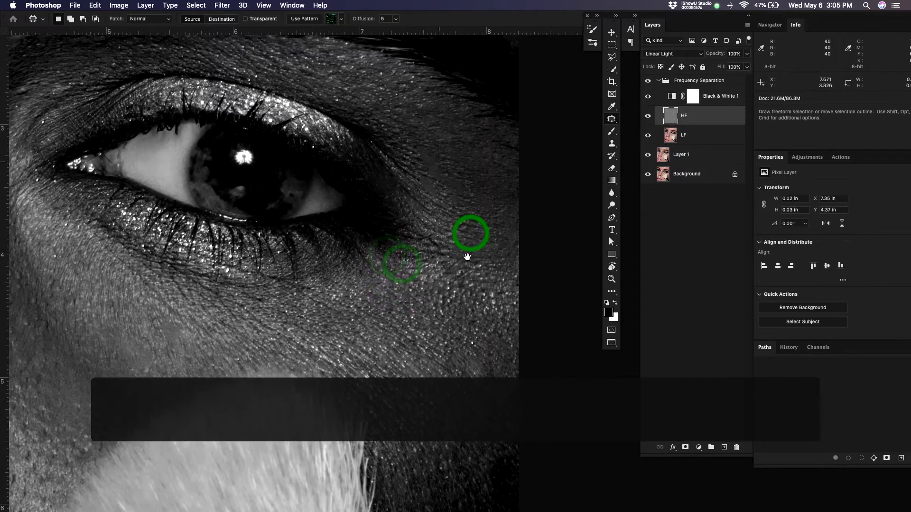
mouse_move(434, 188)
mouse_down()
mouse_move(439, 199)
mouse_move(437, 167)
mouse_move(417, 170)
mouse_up()
click(437, 155)
drag(421, 181, 433, 125)
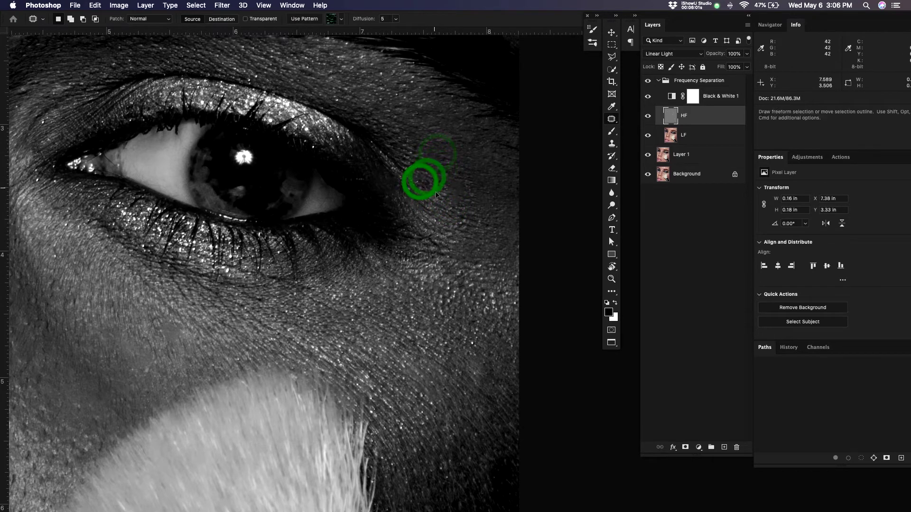
click(433, 188)
Patch the rough texture on the temple between the outer eye corner and the photo's side edge
mouse_move(472, 207)
mouse_down()
mouse_move(463, 197)
mouse_move(475, 138)
mouse_move(463, 151)
mouse_move(468, 123)
mouse_move(454, 151)
mouse_move(452, 124)
mouse_up()
click(477, 204)
click(475, 185)
click(479, 155)
click(466, 153)
Select the mark on the eye white beside the inner corner and fill it with Content-Aware at 100% opacity
drag(417, 239, 476, 227)
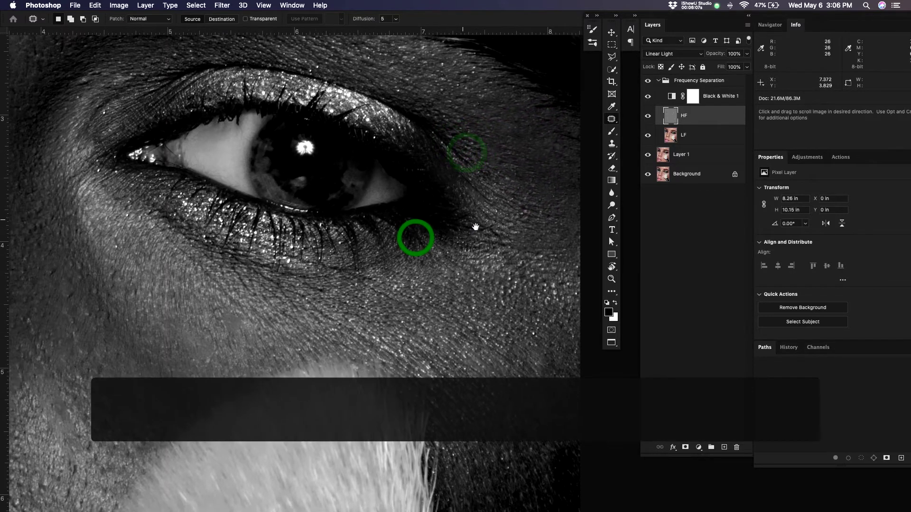
drag(425, 272, 471, 240)
drag(352, 250, 372, 258)
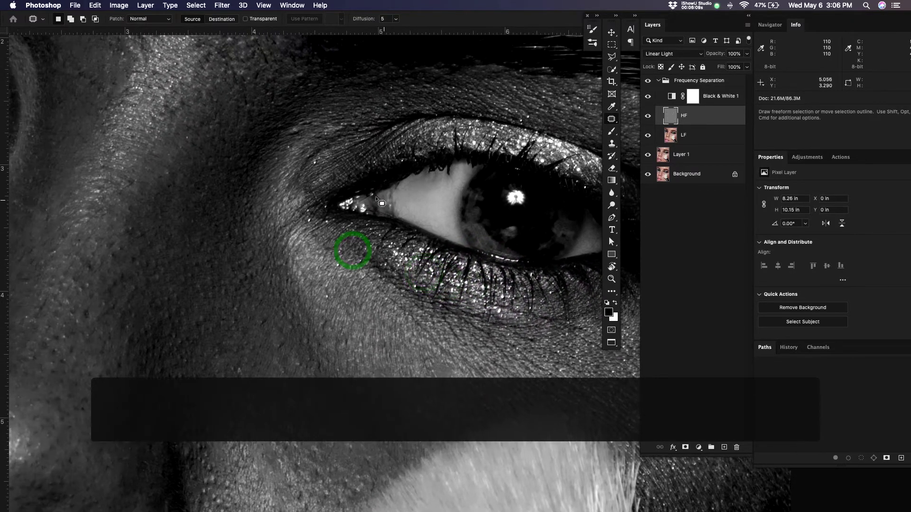
drag(385, 203, 380, 190)
key(shift+BackSpace)
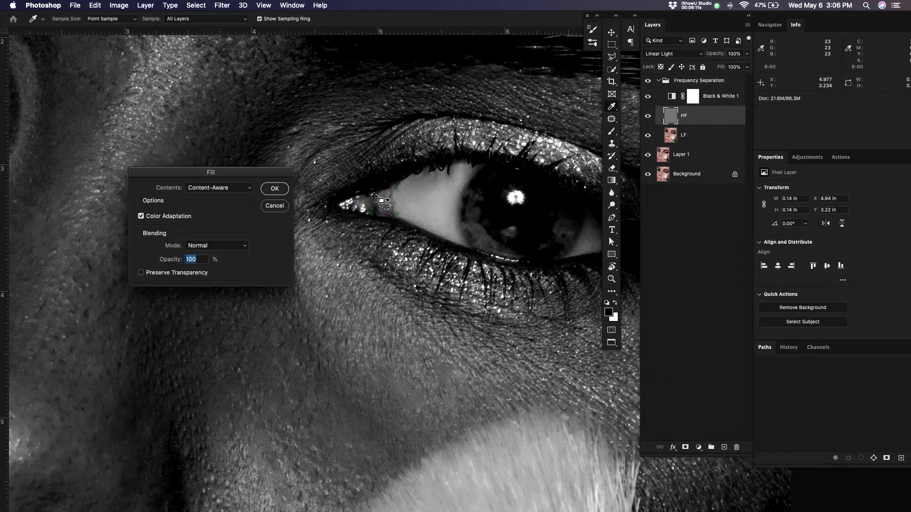
key(Return)
click(403, 232)
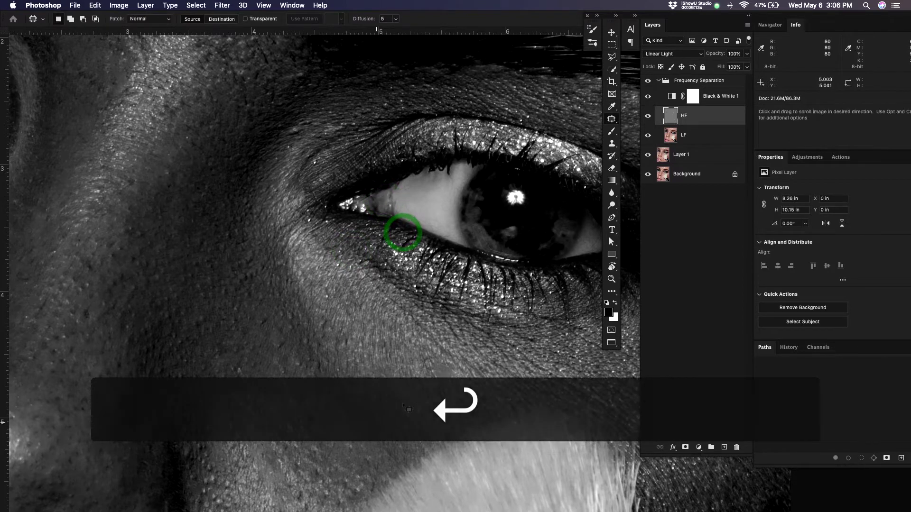
Patch the uneven pores on the cheek beside the nose wing, using clean skin around them
drag(371, 414, 397, 306)
drag(327, 338, 320, 317)
mouse_move(326, 330)
mouse_down()
mouse_move(331, 367)
mouse_move(300, 298)
mouse_move(283, 286)
mouse_up()
click(323, 359)
click(319, 379)
mouse_move(285, 296)
mouse_down()
mouse_move(270, 300)
mouse_move(320, 296)
mouse_up()
click(273, 320)
drag(318, 301, 318, 327)
click(317, 330)
Patch the blemished texture on the upper cheek between the nose and the makeup brush
drag(357, 269, 356, 273)
drag(349, 273, 363, 283)
click(364, 286)
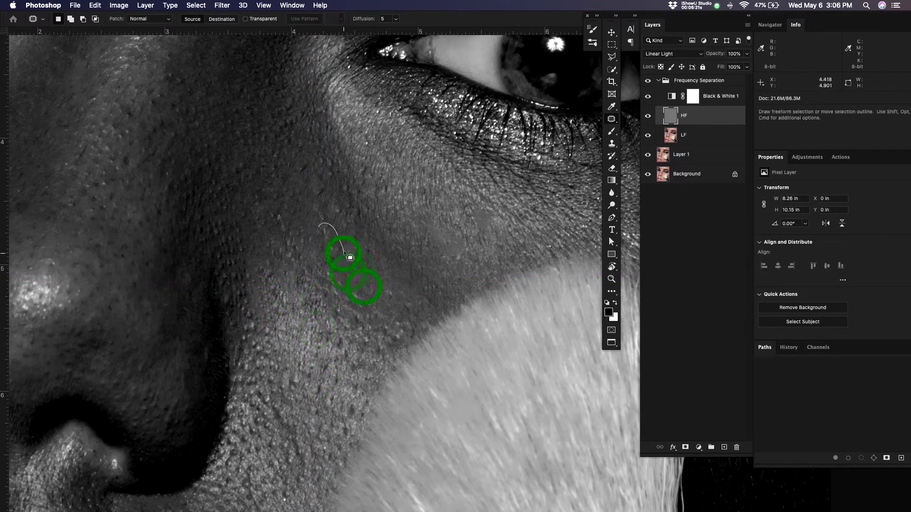
drag(344, 253, 342, 254)
drag(334, 243, 330, 256)
click(351, 264)
mouse_move(359, 223)
mouse_down()
mouse_move(365, 214)
mouse_move(332, 241)
mouse_move(287, 225)
mouse_up()
click(373, 247)
click(348, 233)
drag(284, 220, 286, 226)
click(294, 213)
Patch the spots on the skin below the inner eye corner, along the side of the nose
drag(322, 184, 327, 187)
mouse_move(325, 188)
mouse_down()
mouse_move(326, 198)
mouse_move(334, 183)
mouse_up()
click(325, 208)
mouse_move(331, 183)
mouse_down()
mouse_move(335, 157)
mouse_move(333, 165)
mouse_up()
click(337, 195)
mouse_move(334, 165)
mouse_down()
mouse_move(308, 169)
mouse_move(307, 183)
mouse_up()
click(335, 184)
click(313, 192)
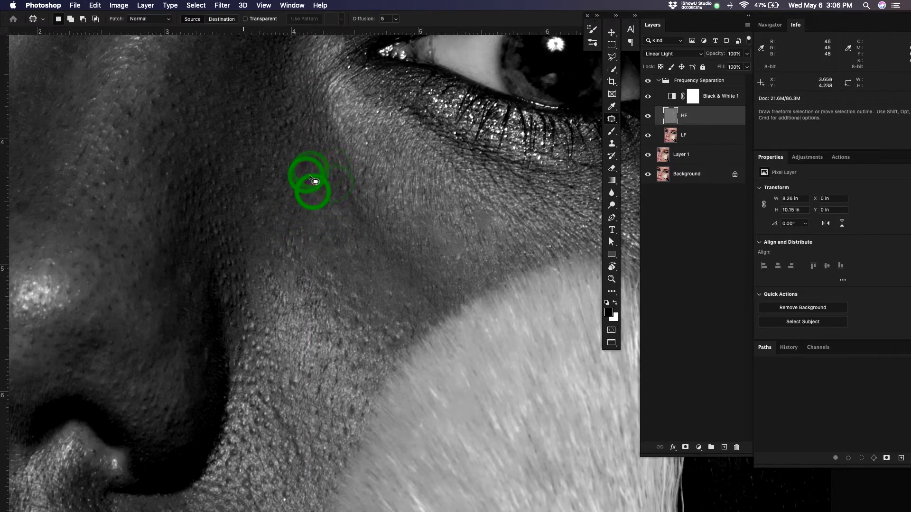
Patch the dark pores on the shaded side of the nose above the nostril wing
drag(243, 175, 235, 179)
drag(236, 173, 241, 176)
click(253, 181)
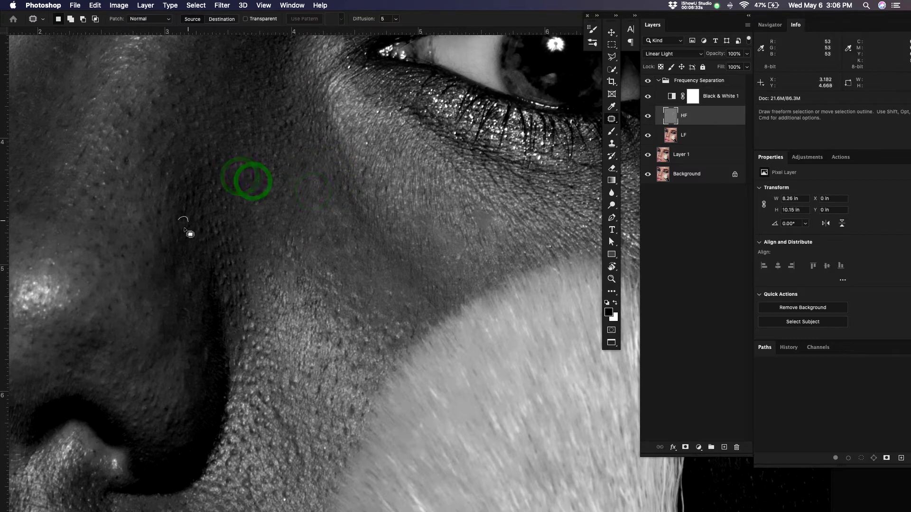
drag(184, 229, 187, 222)
click(193, 243)
drag(192, 288, 187, 278)
click(180, 249)
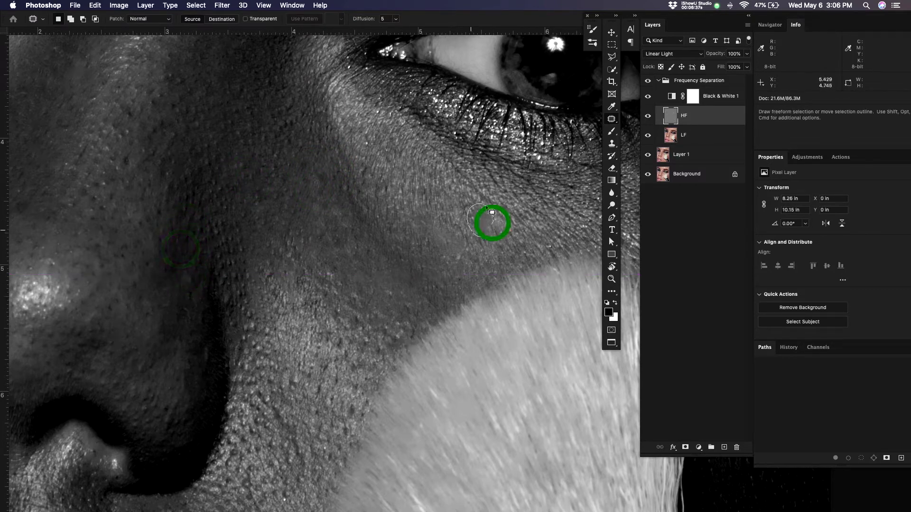
Patch the uneven skin under the eye, just above the edge of the makeup brush
drag(492, 212, 490, 215)
drag(486, 220, 437, 246)
click(523, 228)
mouse_move(447, 244)
mouse_down()
mouse_move(507, 229)
mouse_move(500, 235)
mouse_up()
click(469, 246)
click(523, 240)
drag(553, 249, 552, 249)
click(566, 243)
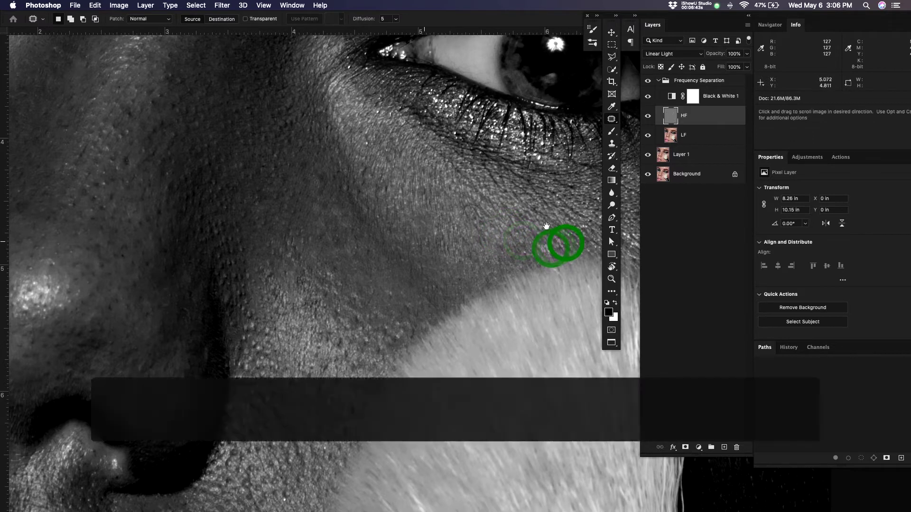
Patch the skin between the inner eye corner and the start of the eyebrow
drag(414, 246, 453, 342)
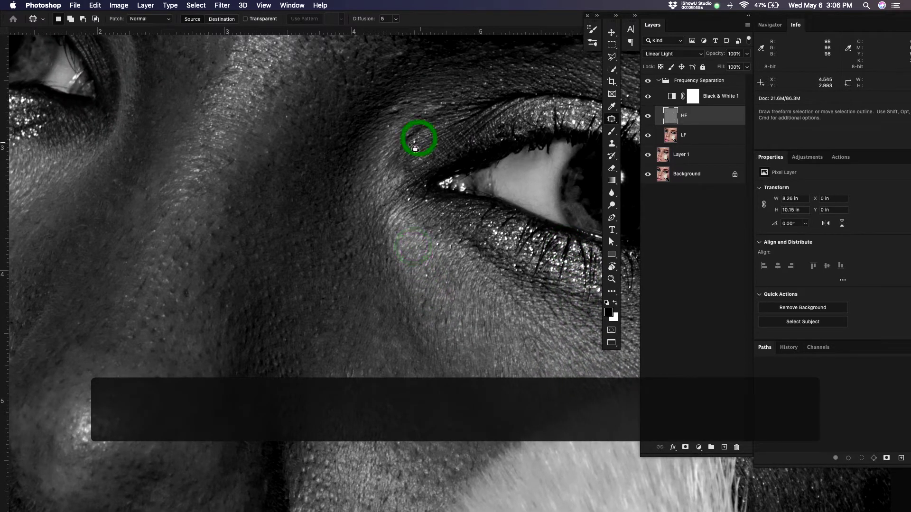
drag(477, 161, 452, 241)
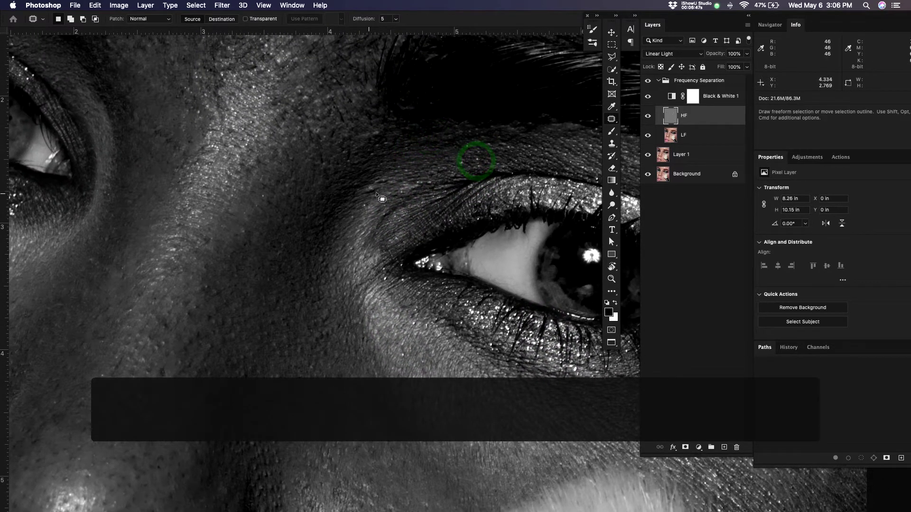
mouse_move(387, 195)
mouse_down()
mouse_move(366, 193)
mouse_move(381, 201)
mouse_move(395, 163)
mouse_up()
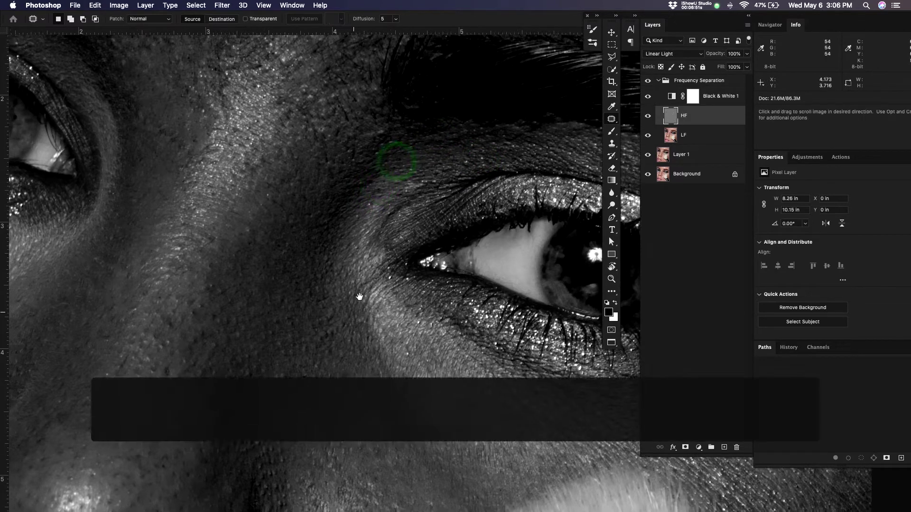
Patch the bumps and pores along the middle of the nose bridge and its shaded edge
drag(349, 313, 461, 199)
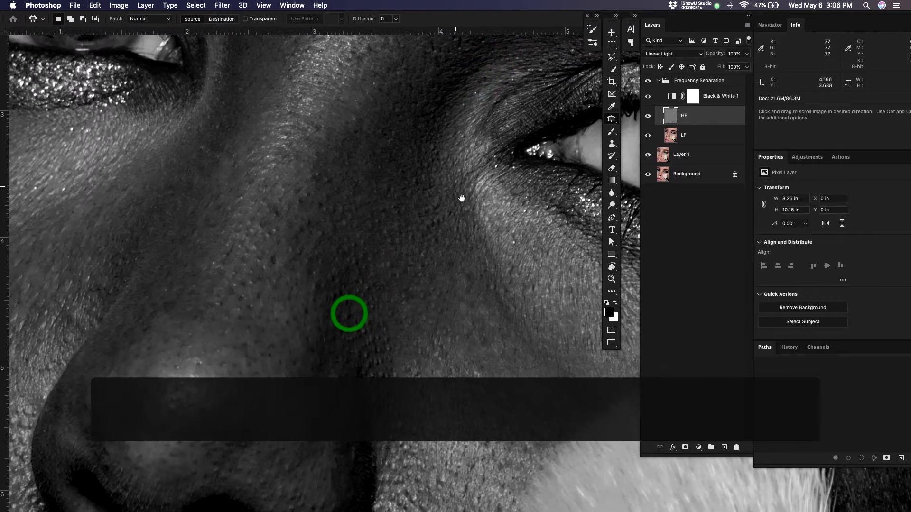
mouse_move(269, 215)
mouse_down()
mouse_move(281, 214)
mouse_move(272, 235)
mouse_up()
click(272, 235)
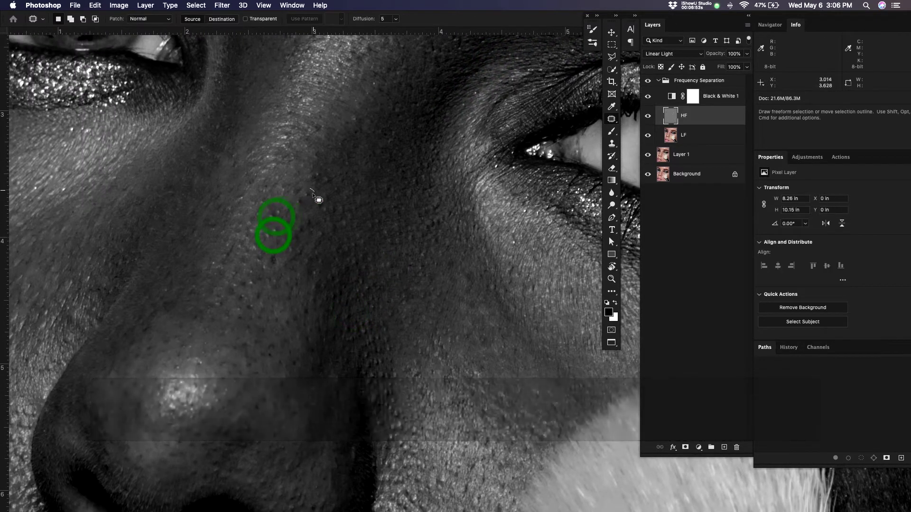
mouse_move(314, 192)
mouse_down()
mouse_move(304, 205)
mouse_move(325, 186)
mouse_move(319, 179)
mouse_move(340, 149)
mouse_up()
click(295, 227)
drag(282, 261, 273, 263)
click(268, 286)
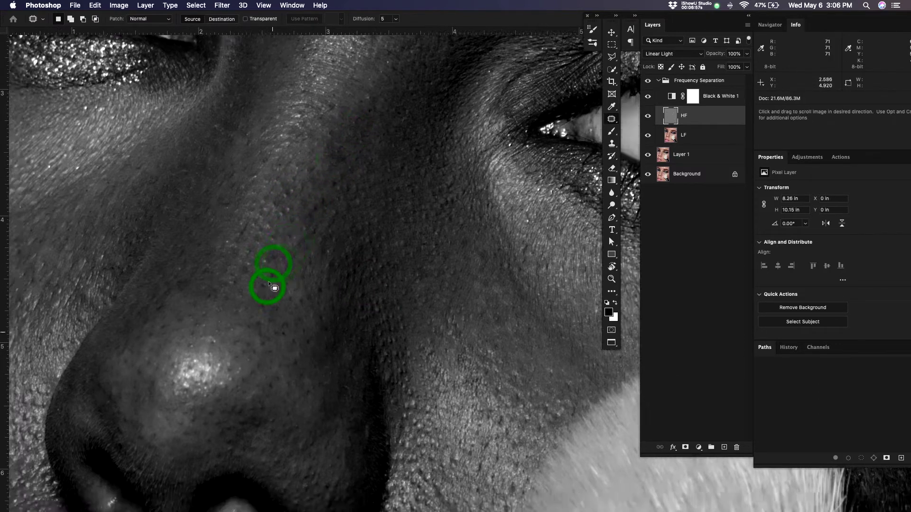
Patch the dark pores on the nose tip between its highlight and the shaded nose wing
drag(259, 353, 398, 187)
click(387, 244)
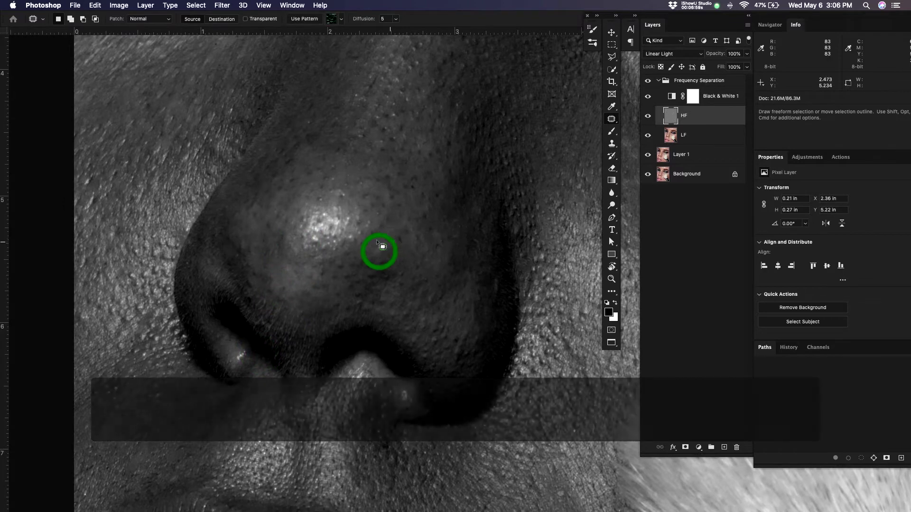
click(415, 209)
drag(418, 286, 406, 283)
drag(411, 285, 427, 269)
click(427, 269)
mouse_move(432, 243)
mouse_down()
mouse_move(443, 245)
mouse_move(433, 245)
mouse_up()
drag(440, 246, 443, 262)
click(443, 262)
Patch the pores on the lower nose bridge above the shaded side of the nose tip
drag(336, 210, 359, 274)
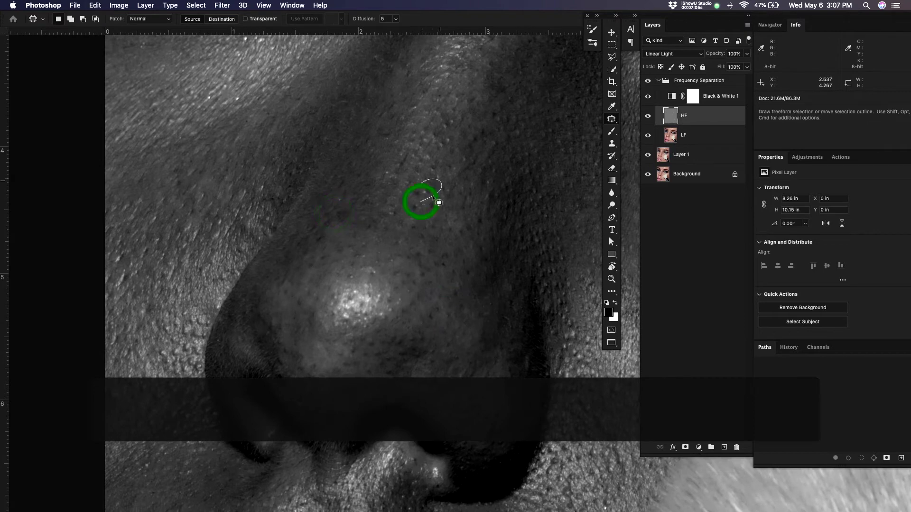
drag(433, 197, 420, 206)
click(417, 227)
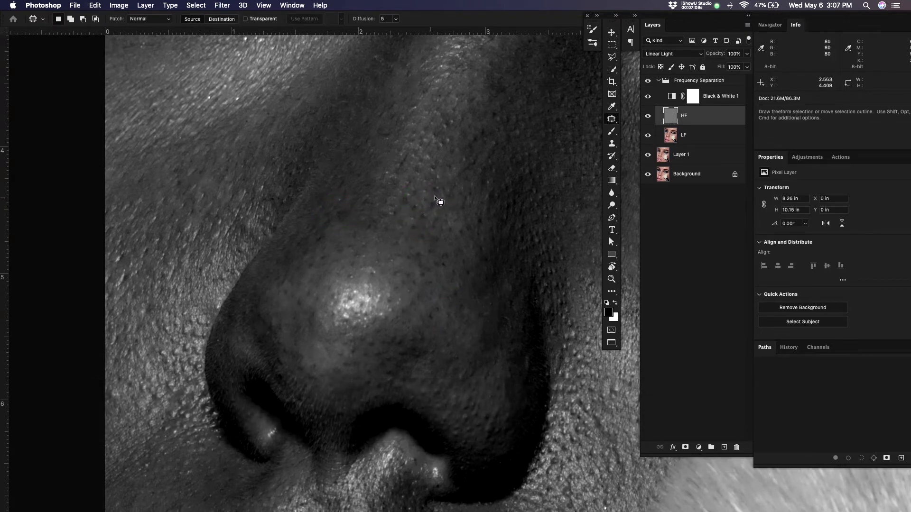
drag(434, 181, 420, 190)
drag(432, 195, 449, 180)
click(451, 180)
mouse_move(423, 210)
mouse_down()
mouse_move(410, 224)
mouse_move(426, 218)
mouse_up()
click(409, 225)
click(443, 189)
mouse_move(433, 212)
mouse_down()
mouse_move(442, 190)
mouse_move(414, 190)
mouse_up()
Patch the spots directly above the nose tip highlight and up the lit side of the bridge
drag(380, 224, 365, 248)
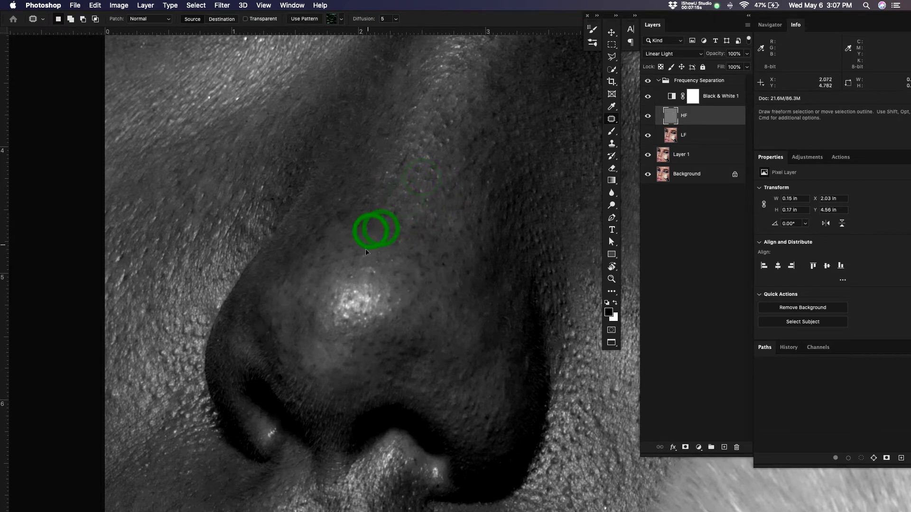
drag(400, 213, 393, 208)
drag(394, 218, 387, 235)
click(386, 236)
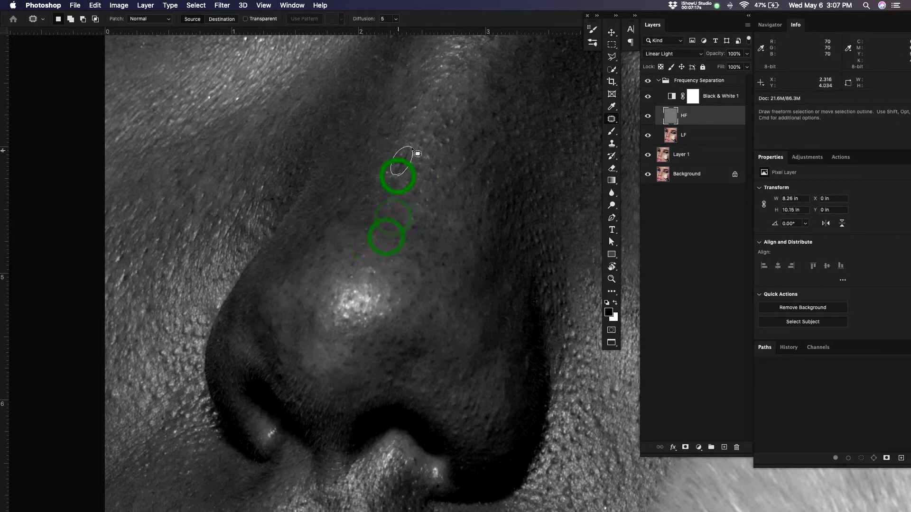
drag(412, 150, 398, 175)
mouse_move(405, 162)
mouse_down()
mouse_move(411, 130)
mouse_move(429, 132)
mouse_up()
click(411, 130)
Patch the bright specks and rough texture on the upper nose bridge and its shaded flank
drag(427, 138, 430, 296)
click(431, 153)
mouse_move(480, 202)
mouse_down()
mouse_move(470, 223)
mouse_move(435, 199)
mouse_move(458, 197)
mouse_move(442, 217)
mouse_up()
click(470, 223)
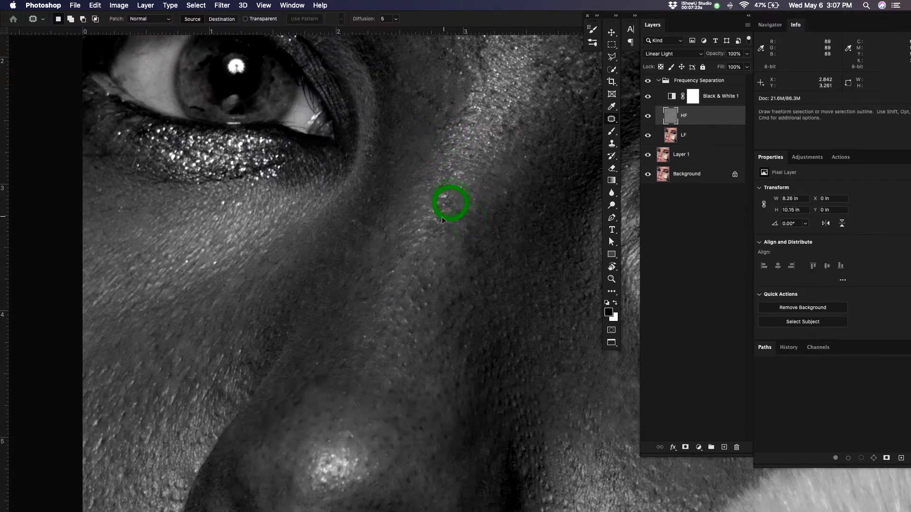
click(442, 218)
mouse_move(508, 198)
mouse_down()
mouse_move(495, 195)
mouse_move(458, 296)
mouse_up()
click(493, 211)
Patch the blemishes at the root of the nose between the two eyes
drag(404, 197, 411, 216)
mouse_move(401, 211)
mouse_down()
mouse_move(411, 200)
mouse_move(395, 192)
mouse_up()
click(415, 195)
drag(396, 186, 393, 194)
mouse_move(413, 162)
mouse_down()
mouse_move(418, 174)
mouse_move(425, 156)
mouse_move(418, 177)
mouse_move(399, 185)
mouse_up()
click(421, 173)
Patch the dark spots and stray hairs on the skin between the eyebrows
key(space)
drag(499, 260, 445, 346)
drag(384, 187, 385, 190)
drag(384, 189, 398, 152)
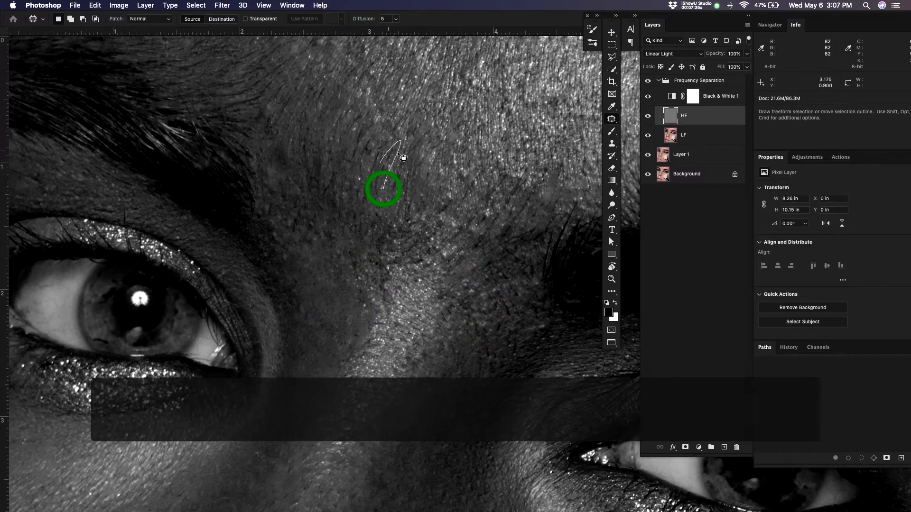
click(383, 188)
mouse_move(376, 180)
mouse_down()
mouse_move(386, 180)
mouse_move(375, 189)
mouse_up()
drag(372, 178, 383, 212)
click(389, 194)
mouse_move(364, 183)
mouse_down()
mouse_move(367, 165)
mouse_move(372, 222)
mouse_move(394, 158)
mouse_move(382, 174)
mouse_up()
click(375, 208)
drag(382, 173, 392, 189)
click(391, 186)
Patch the marks on the lit centre of the lower forehead, just above the area between the brows
drag(398, 137, 398, 136)
drag(397, 132, 426, 133)
click(426, 133)
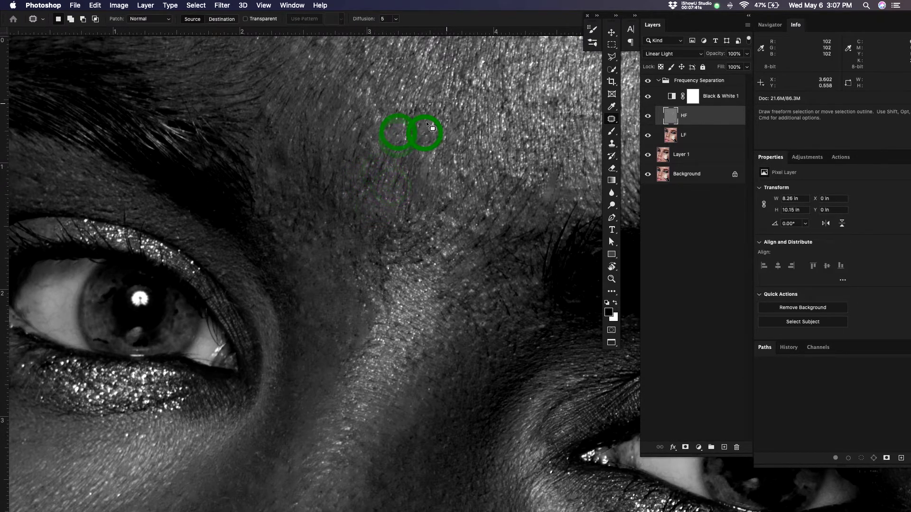
mouse_move(448, 95)
mouse_down()
mouse_move(437, 102)
mouse_move(458, 108)
mouse_move(421, 118)
mouse_up()
click(458, 109)
mouse_move(421, 118)
mouse_down()
mouse_move(414, 82)
mouse_move(429, 107)
mouse_move(420, 200)
mouse_move(390, 201)
mouse_move(399, 183)
mouse_up()
click(428, 142)
drag(398, 181, 416, 151)
Deselect the patched area and patch the remaining specks on the forehead where the shading meets the highlight
key(super+d)
mouse_move(373, 186)
mouse_down()
mouse_move(388, 135)
mouse_move(356, 154)
mouse_up()
key(super+d)
drag(357, 137, 380, 110)
click(381, 109)
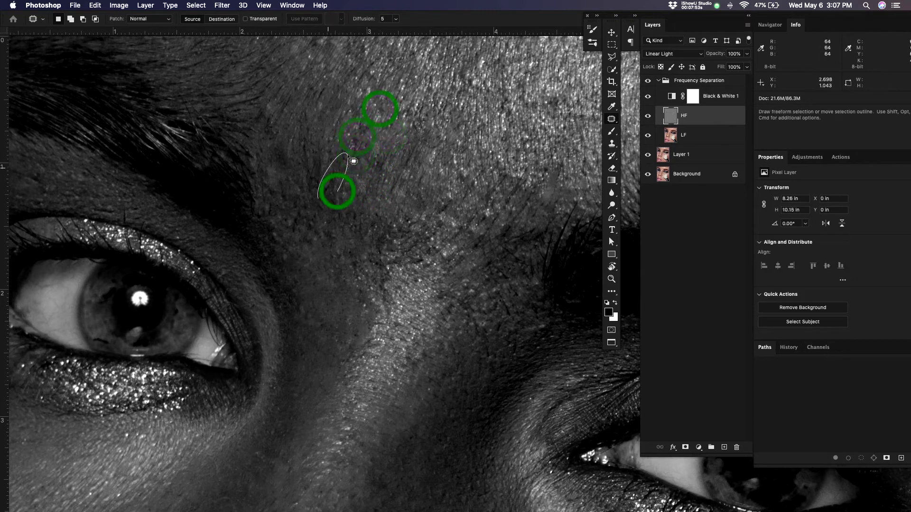
Patch the fine hairs and spots between the inner end of the fully visible eyebrow and the central forehead
drag(348, 156, 336, 194)
drag(332, 190, 342, 206)
click(342, 206)
drag(349, 135, 362, 156)
click(372, 160)
mouse_move(356, 152)
mouse_down()
mouse_move(372, 162)
mouse_move(388, 116)
mouse_up()
click(389, 115)
Patch the small marks right beside the inner tip of the eyebrow
drag(331, 165, 327, 177)
drag(322, 175, 346, 184)
click(345, 185)
mouse_move(309, 159)
mouse_down()
mouse_move(315, 118)
mouse_move(307, 166)
mouse_up()
drag(302, 154, 325, 162)
click(325, 162)
Patch the blemishes on the shaded forehead just above the inner end of the eyebrow
mouse_move(339, 136)
mouse_down()
mouse_move(328, 272)
mouse_move(297, 228)
mouse_move(304, 259)
mouse_up()
drag(303, 251, 307, 276)
click(307, 276)
drag(352, 227, 370, 229)
click(370, 229)
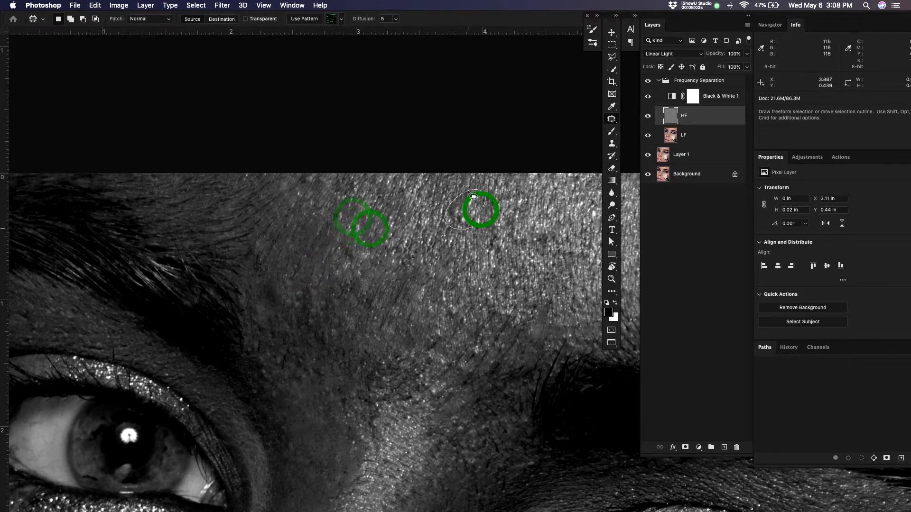
Patch the bright and dark marks on the forehead skin close to the photo's upper edge
drag(468, 192, 479, 210)
drag(464, 223, 431, 217)
click(432, 214)
key(space)
mouse_move(349, 224)
mouse_down()
mouse_move(331, 225)
mouse_move(346, 224)
mouse_up()
drag(336, 224, 362, 229)
click(361, 229)
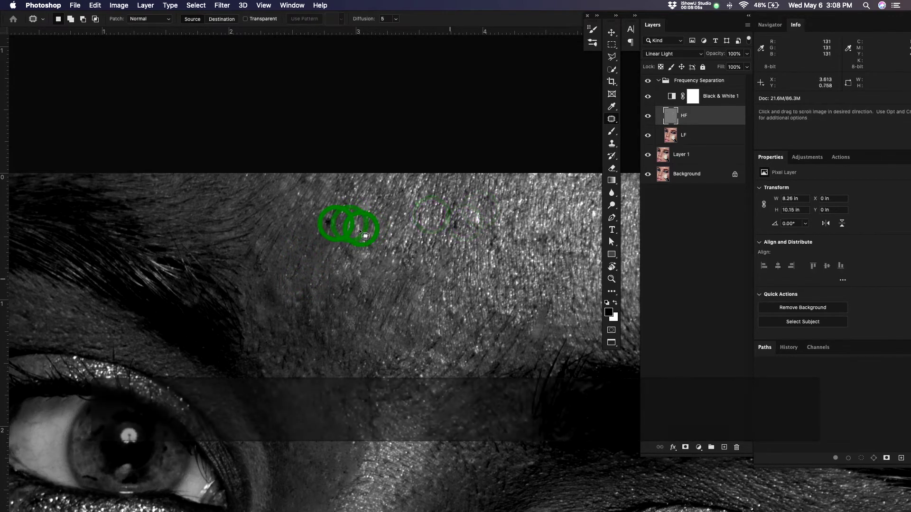
Patch the dark spot on the forehead between the eyebrows near the photo's upper edge
drag(469, 293, 361, 251)
drag(360, 179, 328, 195)
click(328, 194)
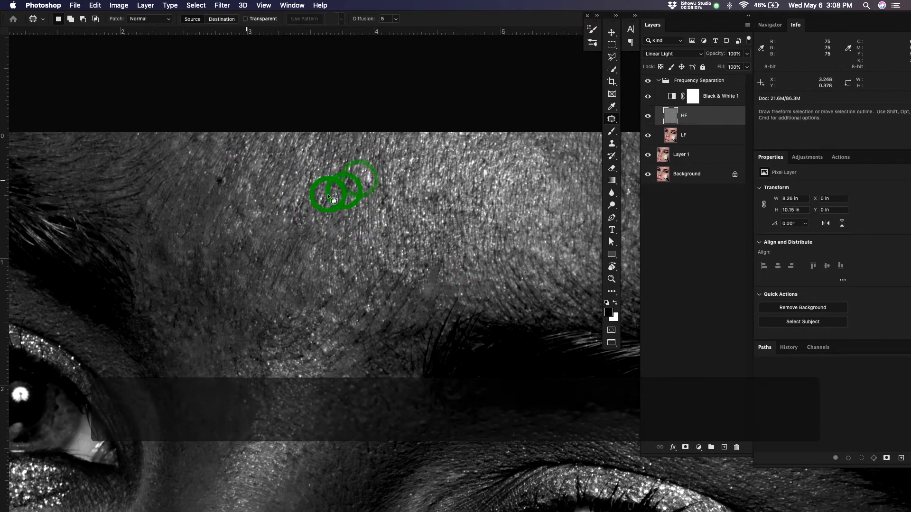
drag(230, 183, 229, 184)
drag(217, 192, 245, 195)
click(244, 194)
Patch the uneven skin texture between the eyebrows just above the nose bridge
drag(483, 297, 449, 228)
mouse_move(270, 258)
mouse_down()
mouse_move(307, 233)
mouse_move(290, 219)
mouse_move(294, 199)
mouse_move(240, 248)
mouse_move(250, 190)
mouse_up()
key(super+d)
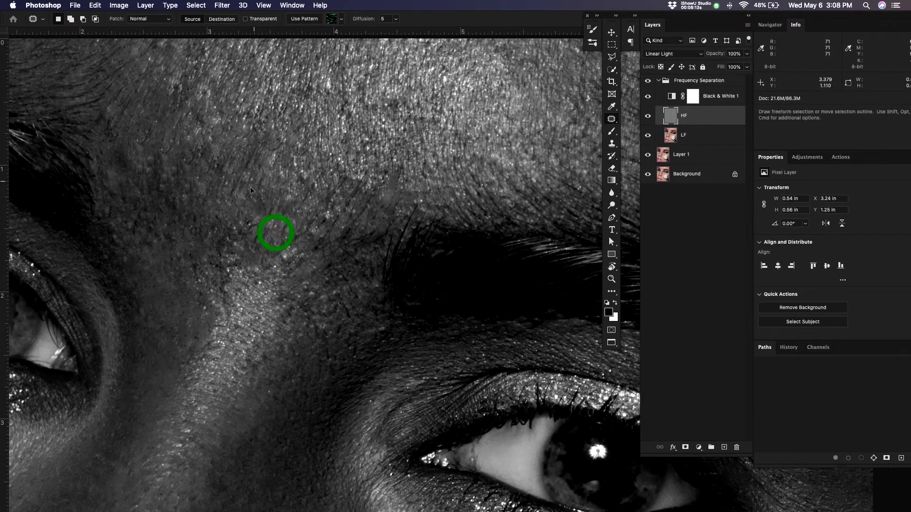
mouse_move(283, 250)
mouse_down()
mouse_move(306, 281)
mouse_move(245, 277)
mouse_move(282, 289)
mouse_move(298, 276)
mouse_move(320, 295)
mouse_move(305, 315)
mouse_move(338, 286)
mouse_up()
key(super+d)
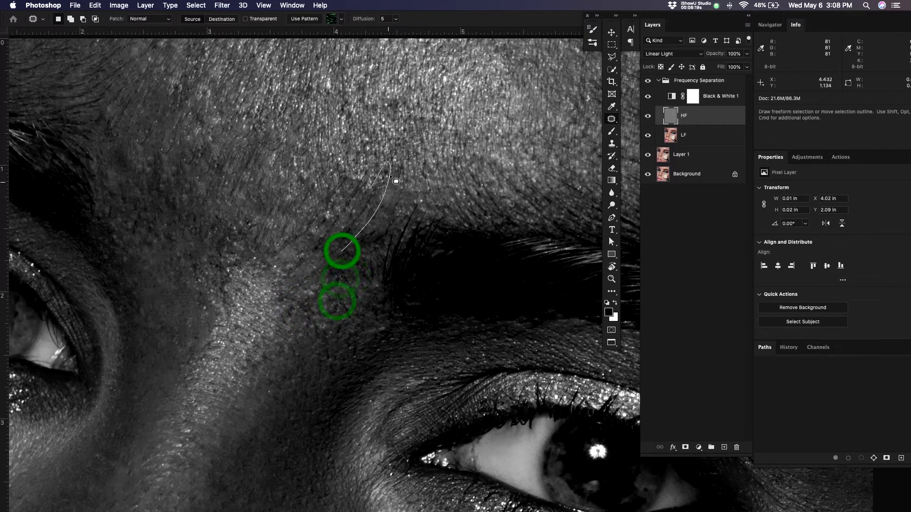
Patch the stray hairs around and just above the inner tip of the fully visible eyebrow
drag(390, 177, 342, 242)
drag(367, 213, 425, 148)
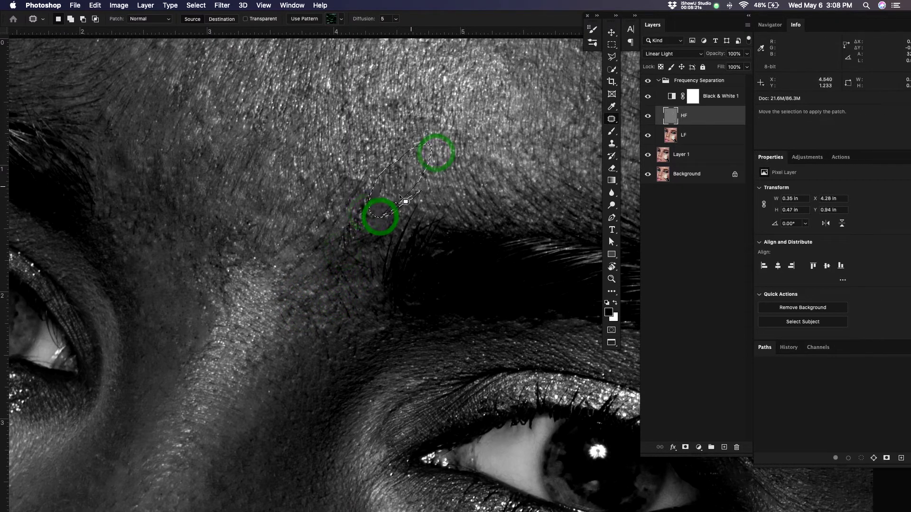
drag(393, 200, 435, 157)
mouse_move(380, 162)
mouse_down()
mouse_move(358, 208)
mouse_move(400, 138)
mouse_up()
key(super+d)
Patch the rough forehead texture between the central forehead and the fully visible eyebrow's inner end
mouse_move(333, 209)
mouse_down()
mouse_move(346, 214)
mouse_move(375, 131)
mouse_up()
click(375, 131)
mouse_move(329, 172)
mouse_down()
mouse_move(323, 195)
mouse_move(317, 190)
mouse_up()
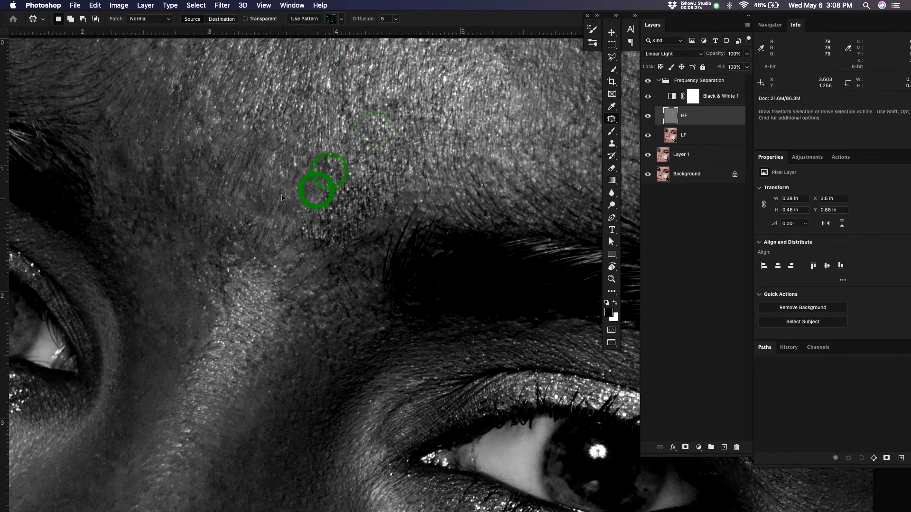
mouse_move(340, 160)
mouse_down()
mouse_move(366, 121)
mouse_move(394, 143)
mouse_up()
key(super+d)
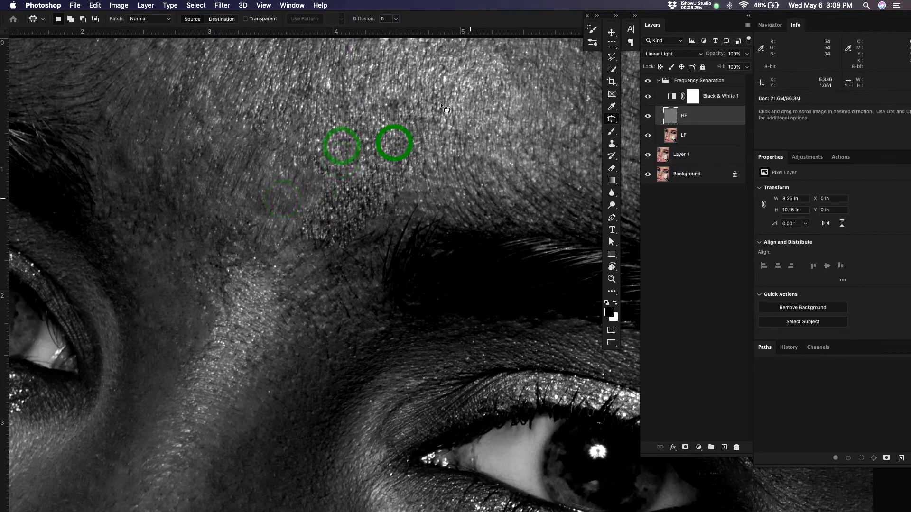
Fit the photo to the window and patch the strip of skin running along the fully visible eyebrow's inner end
key(super+0)
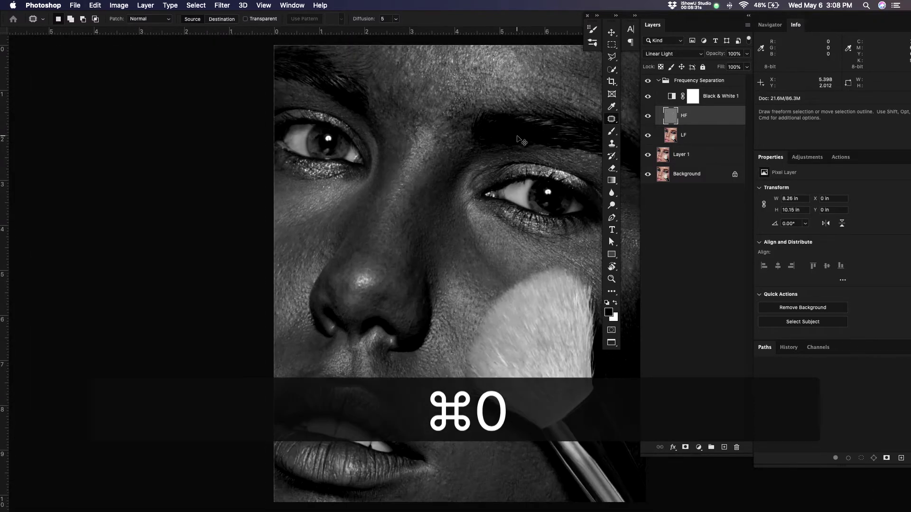
drag(522, 141, 468, 107)
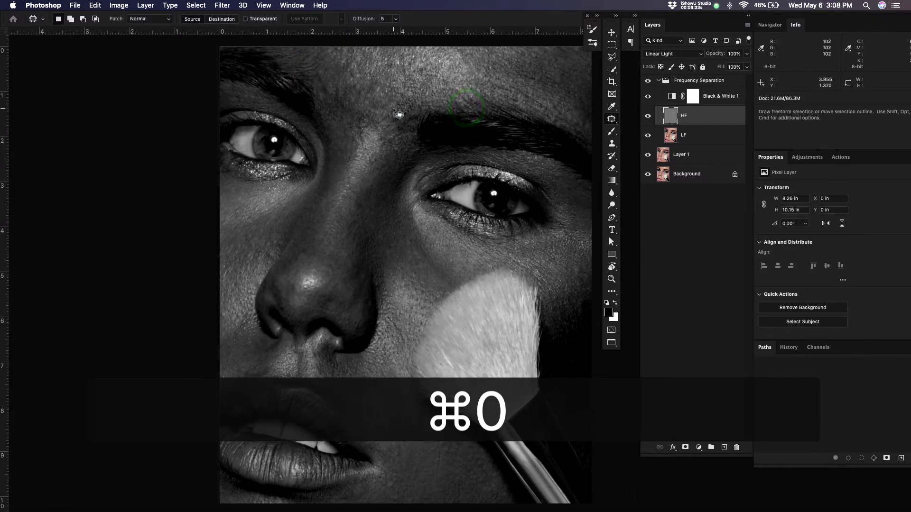
key(j)
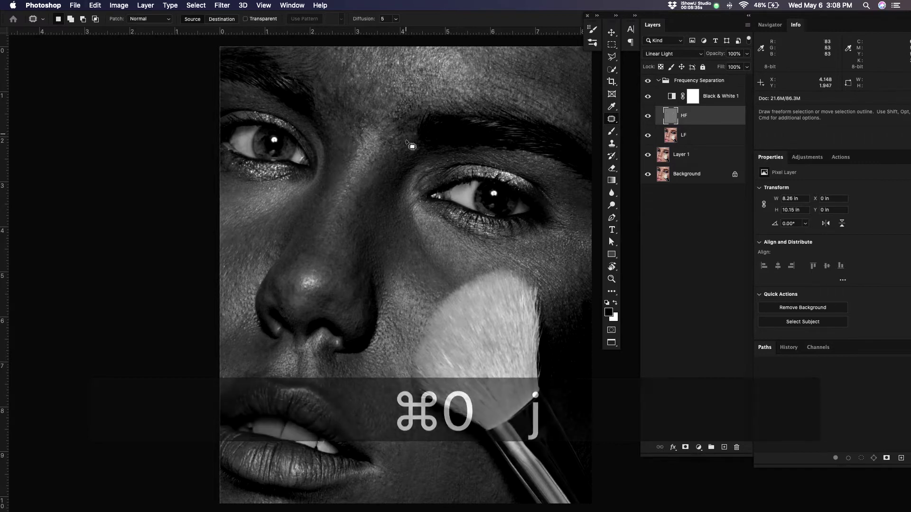
drag(395, 148, 404, 149)
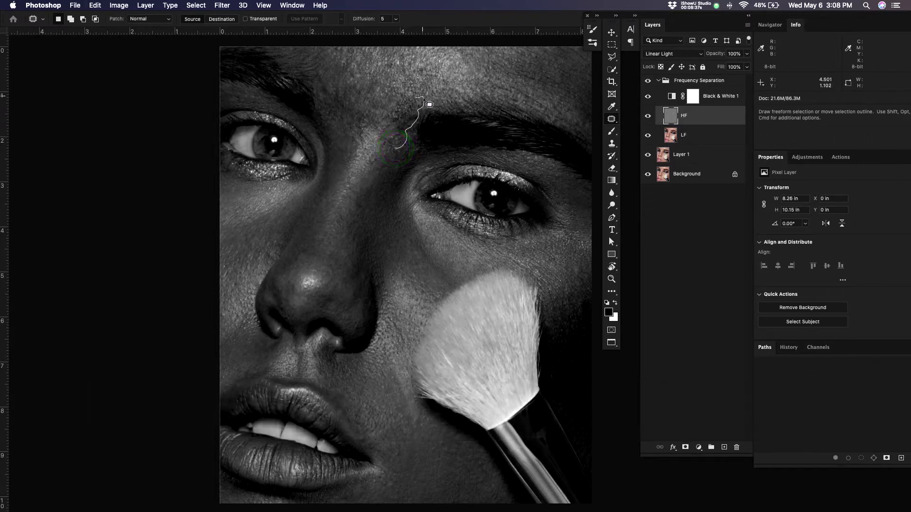
drag(383, 119, 396, 145)
drag(400, 132, 394, 107)
click(391, 101)
Patch larger areas of uneven texture across the upper central forehead
mouse_move(434, 77)
mouse_down()
mouse_move(427, 66)
mouse_move(433, 79)
mouse_up()
mouse_move(421, 77)
mouse_down()
mouse_move(447, 70)
mouse_move(396, 76)
mouse_up()
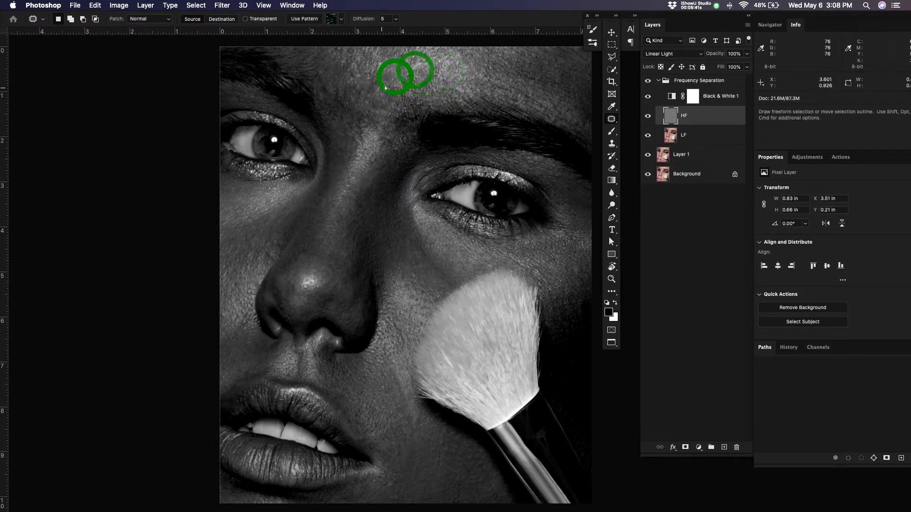
click(381, 88)
mouse_move(338, 66)
mouse_down()
mouse_move(362, 72)
mouse_move(345, 85)
mouse_up()
mouse_move(351, 80)
mouse_down()
mouse_move(374, 76)
mouse_move(359, 78)
mouse_up()
click(382, 77)
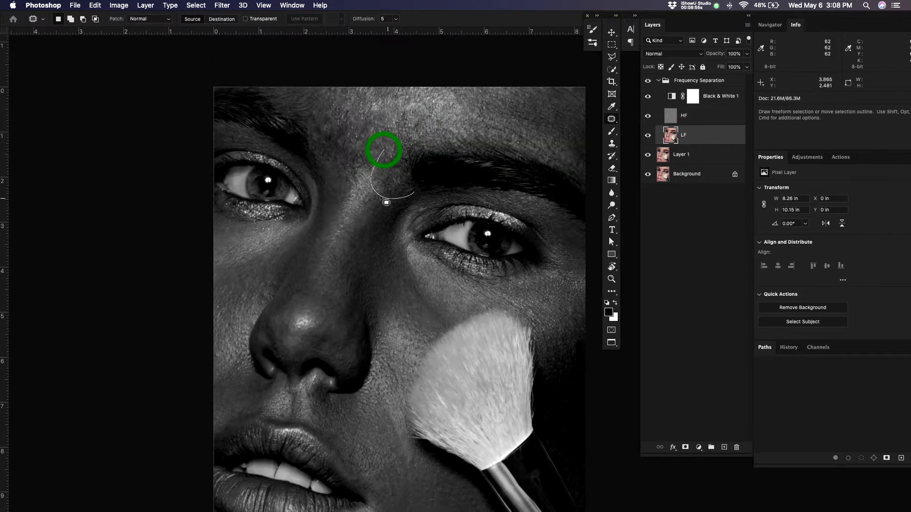
On the LF layer, patch the uneven tones from the central forehead down to the skin beside the inner eyebrow
drag(418, 162, 403, 114)
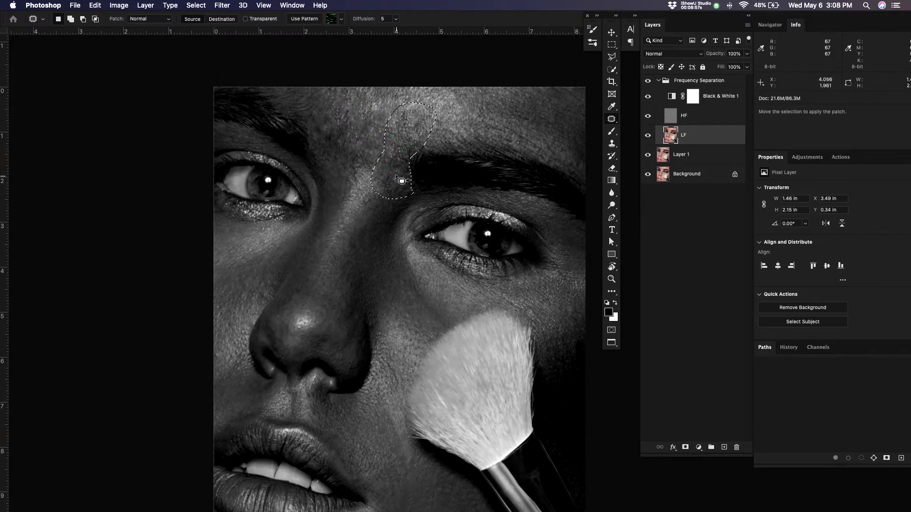
drag(396, 176, 392, 174)
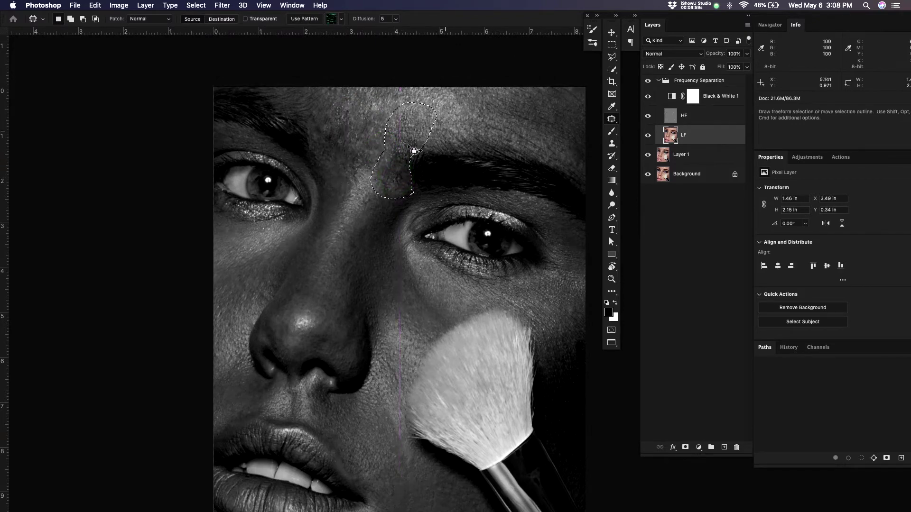
drag(346, 102, 341, 139)
click(370, 136)
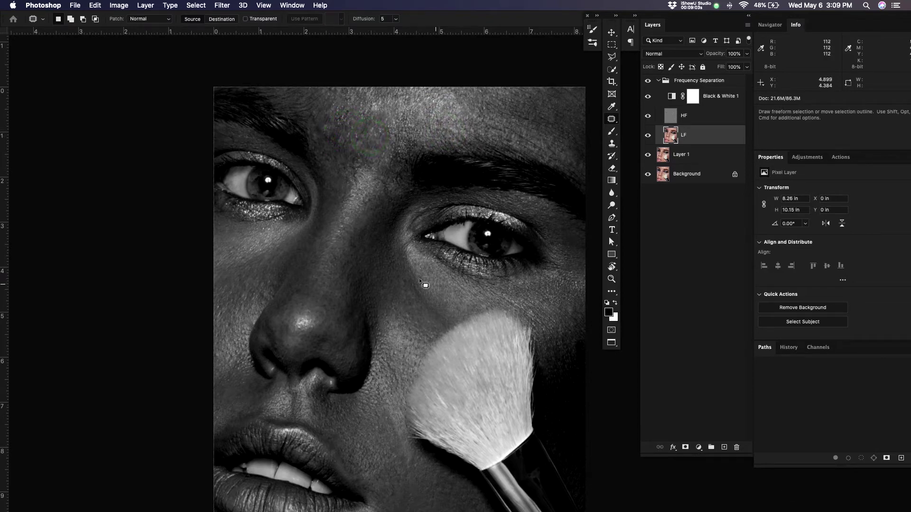
Patch the tones of the hollow beneath the inner corner of the fully visible eye
drag(392, 272, 444, 287)
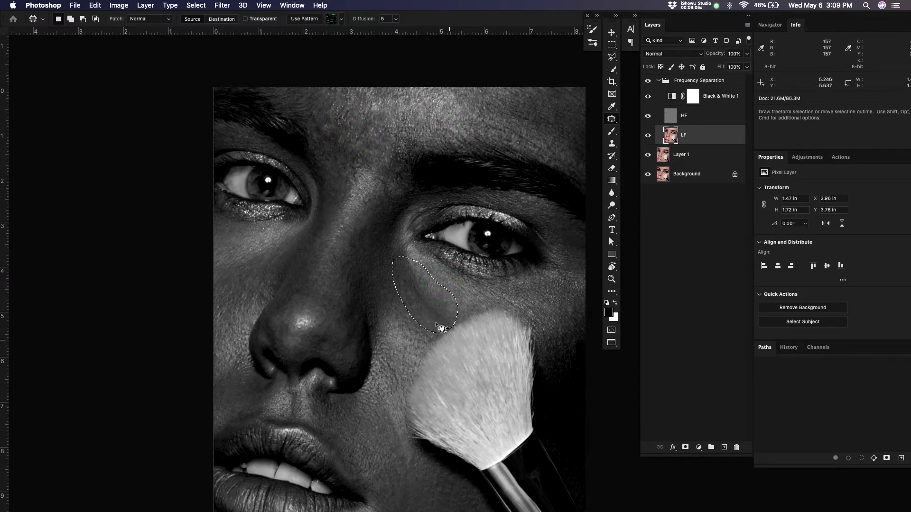
drag(468, 323, 395, 339)
key(super+d)
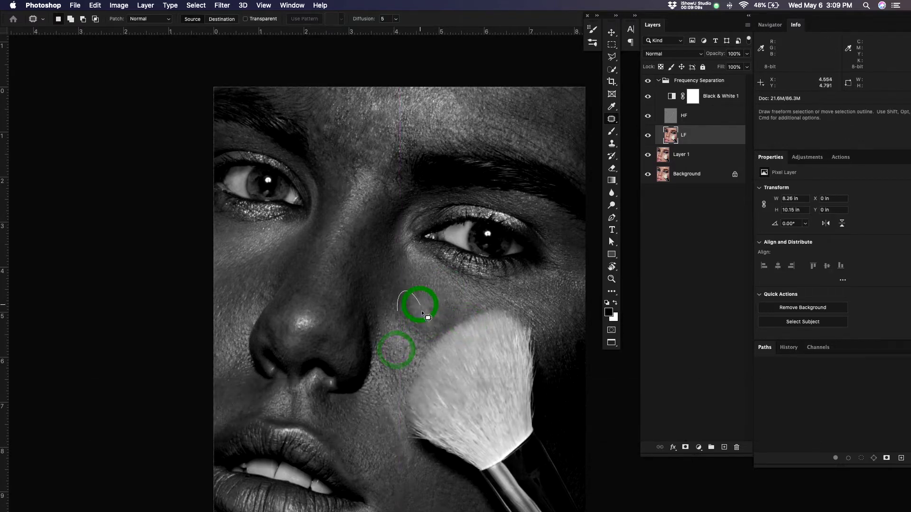
Even out the tones on the cheek between the nose, the under-eye area and the makeup brush with several patches
drag(420, 305, 416, 319)
click(440, 305)
drag(420, 285, 413, 289)
drag(412, 280, 441, 321)
click(433, 280)
mouse_move(431, 323)
mouse_down()
mouse_move(397, 334)
mouse_move(414, 330)
mouse_move(418, 295)
mouse_up()
key(super+d)
drag(416, 307, 407, 295)
click(405, 293)
drag(425, 297, 427, 299)
drag(484, 333, 471, 283)
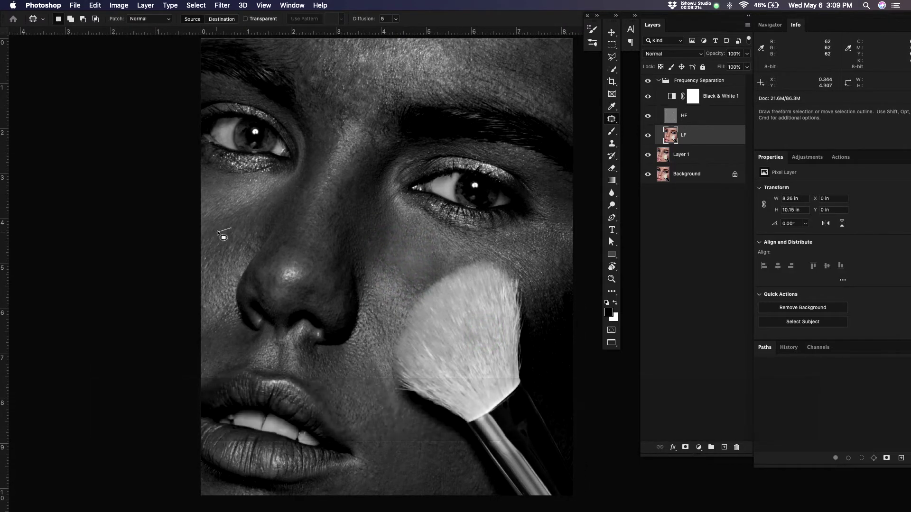
Patch the uneven tones on the opposite cheek, along the side of the nose and on the upper nose bridge
drag(216, 232, 286, 194)
drag(211, 204, 220, 229)
drag(240, 214, 243, 243)
click(244, 245)
drag(250, 204, 285, 193)
drag(279, 198, 268, 219)
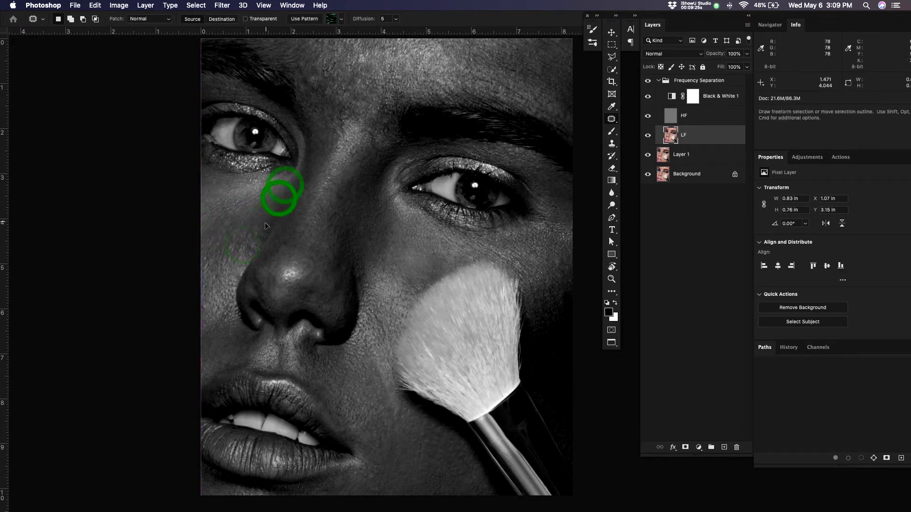
click(267, 220)
mouse_move(379, 140)
mouse_down()
mouse_move(385, 151)
mouse_move(364, 175)
mouse_up()
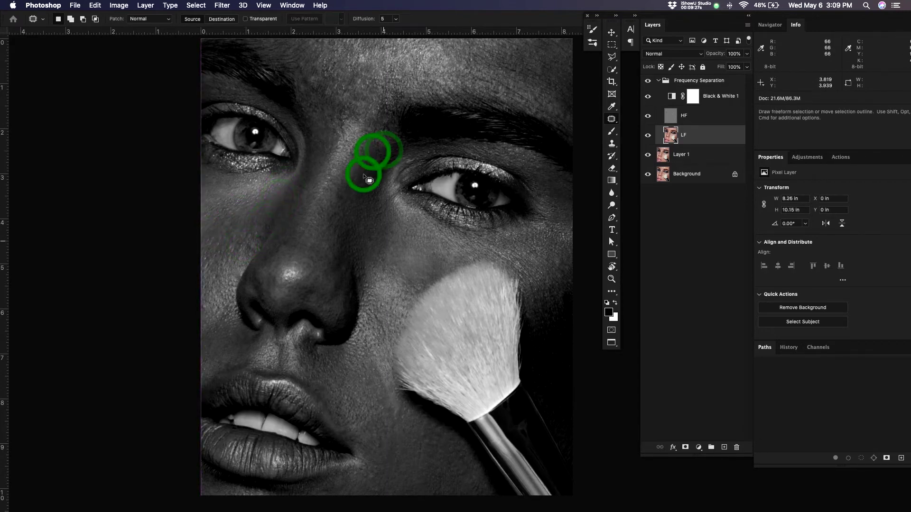
On the HF layer, outline the skin beside the fully visible eyebrow's inner end, fill it and deselect
click(704, 110)
key(j)
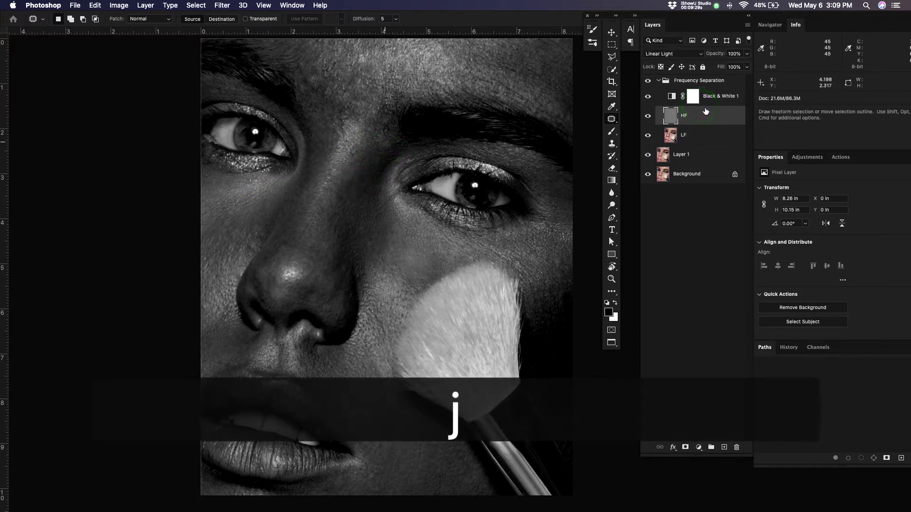
mouse_move(392, 142)
mouse_down()
mouse_move(385, 114)
mouse_move(395, 141)
mouse_up()
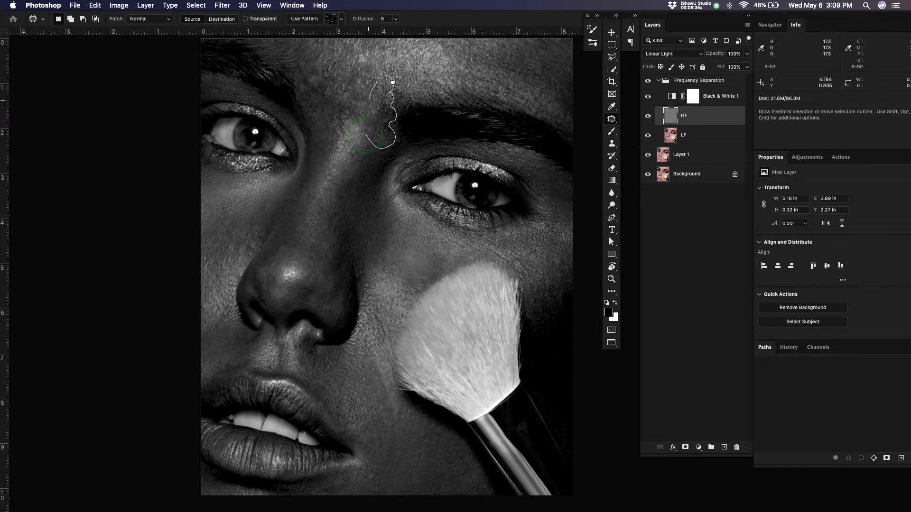
drag(386, 77, 366, 132)
key(space)
drag(393, 189, 397, 239)
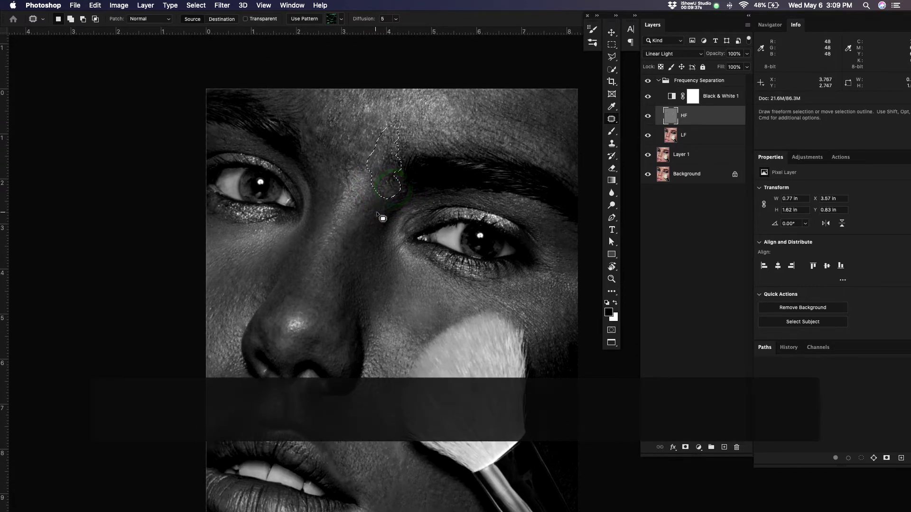
key(shift+BackSpace)
key(Return)
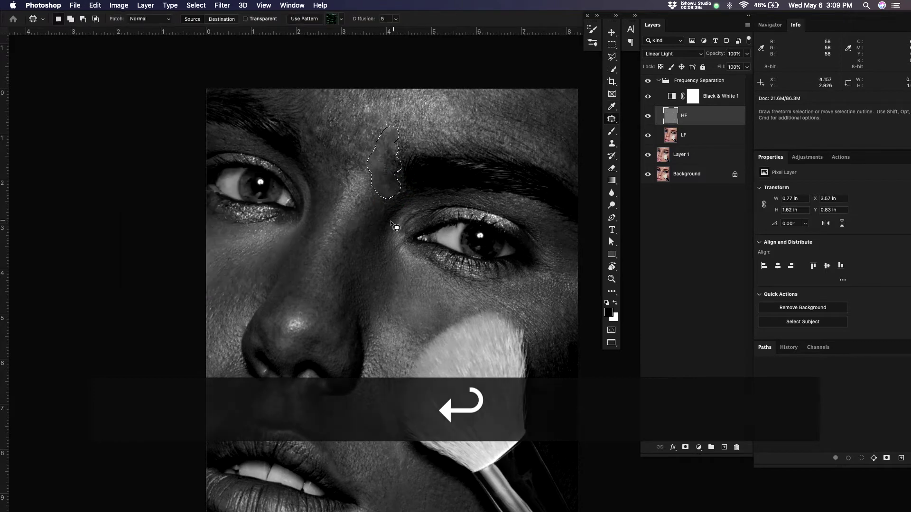
drag(392, 175, 361, 241)
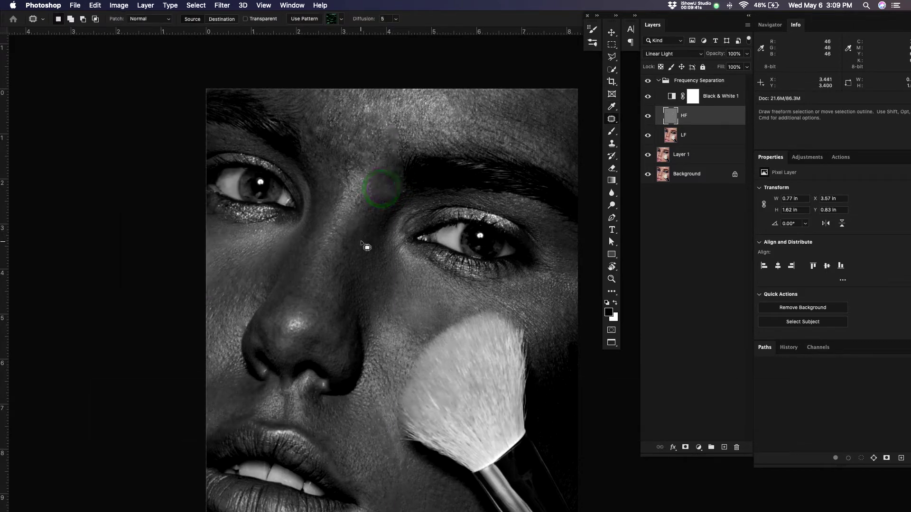
click(361, 242)
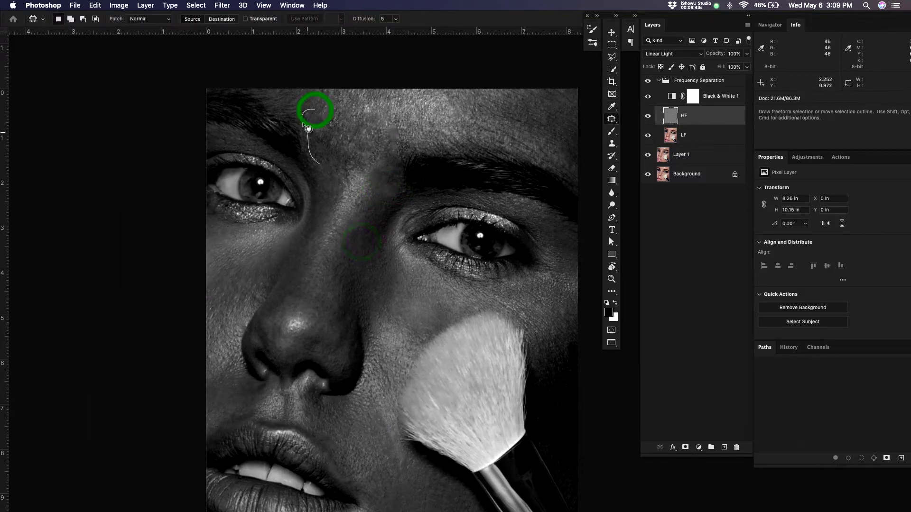
Patch the forehead texture between the eyebrows with skin sampled from the cheek beside the nose
drag(375, 138, 314, 110)
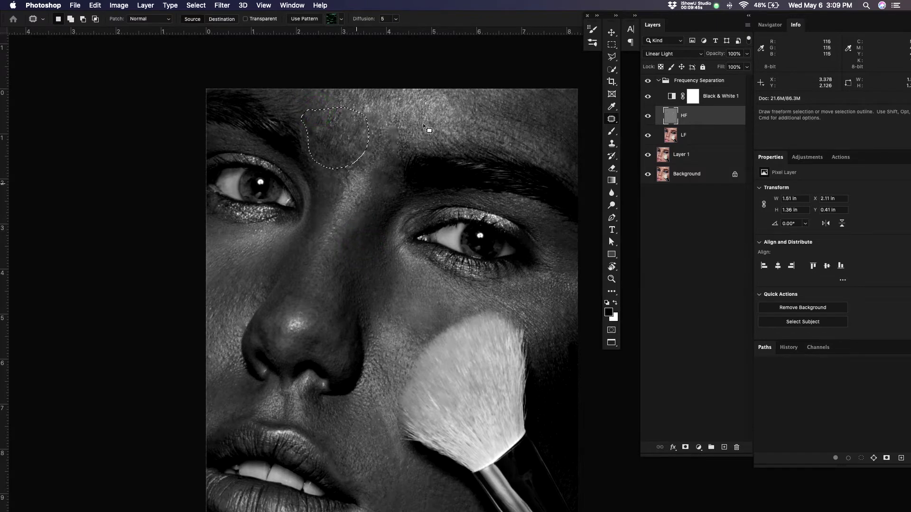
drag(339, 145, 339, 151)
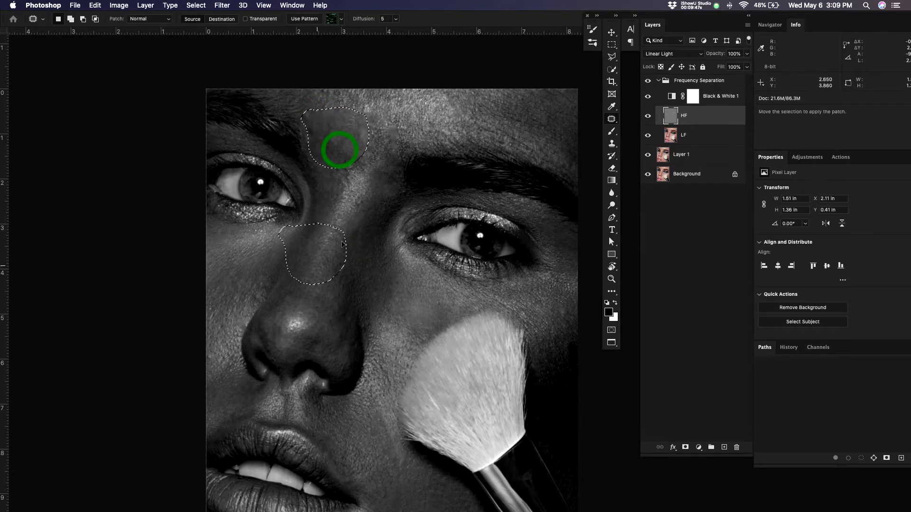
drag(267, 288, 250, 280)
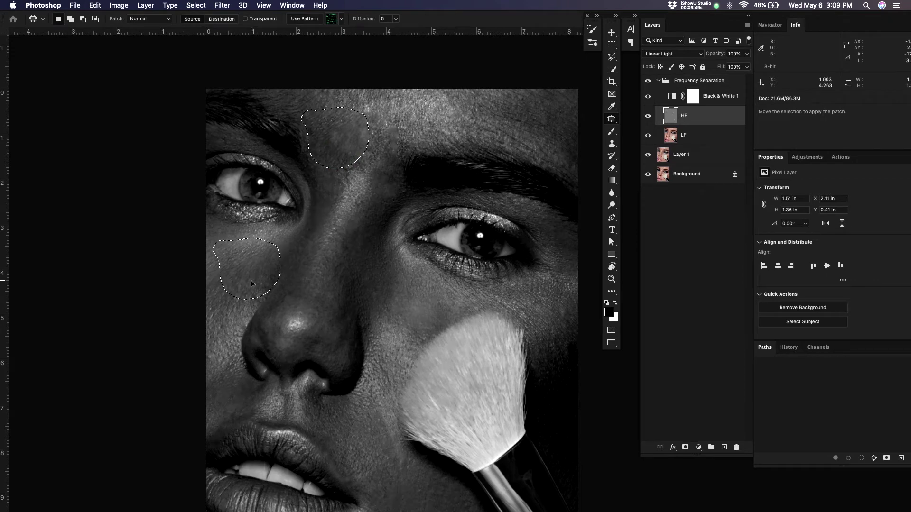
On the LF layer, outline the central forehead up to the fully visible eyebrow, fill it and deselect
click(690, 135)
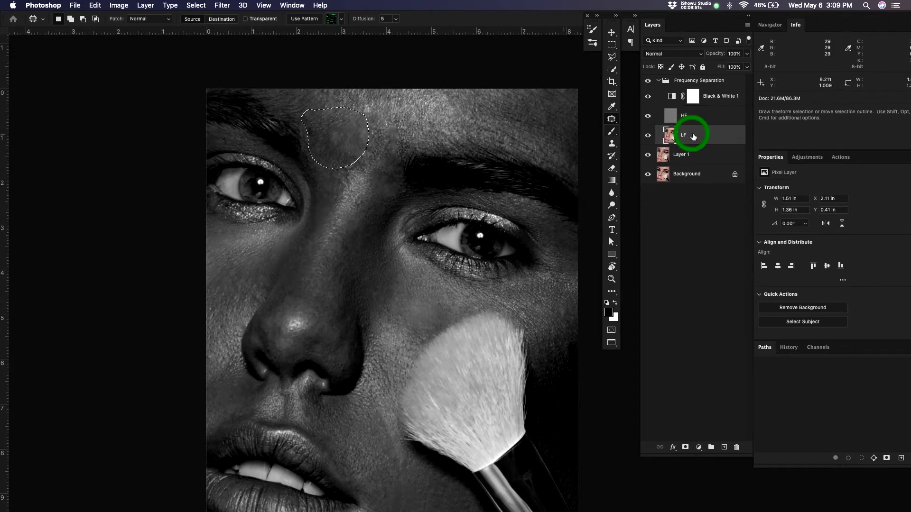
key(super+d)
click(383, 143)
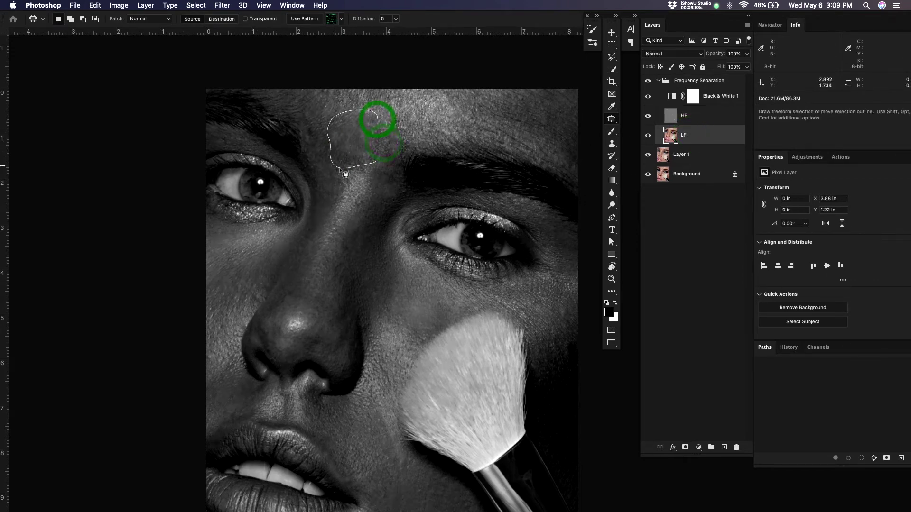
drag(405, 155, 403, 141)
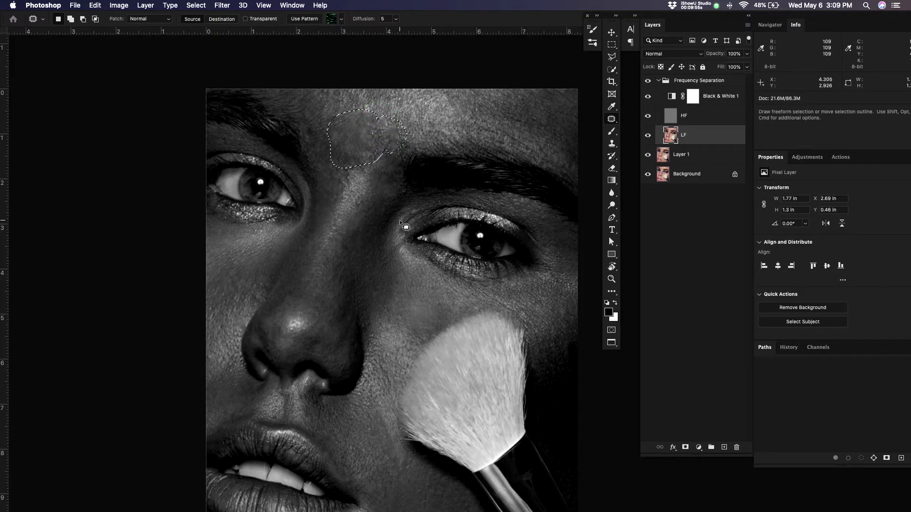
key(shift+BackSpace)
key(Return)
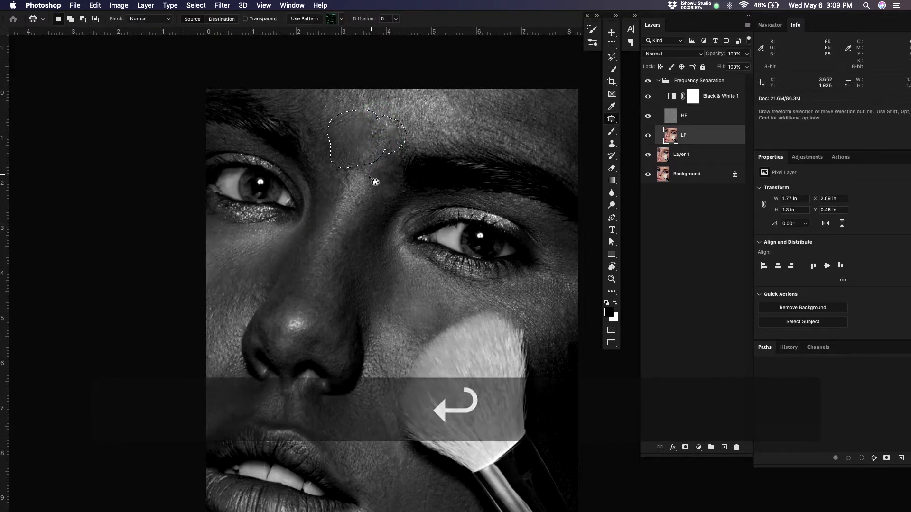
click(372, 173)
On the HF layer, patch the forehead texture just above the fully visible eyebrow's inner end
click(709, 117)
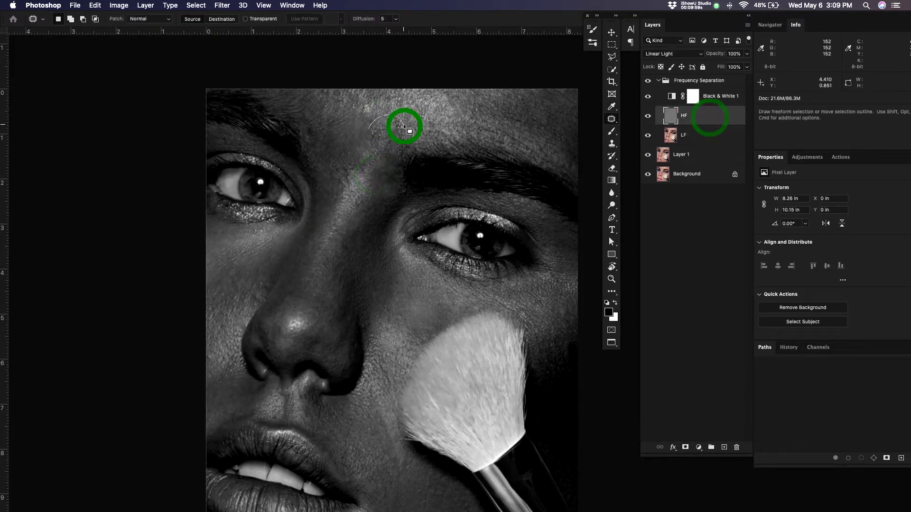
drag(409, 130, 375, 159)
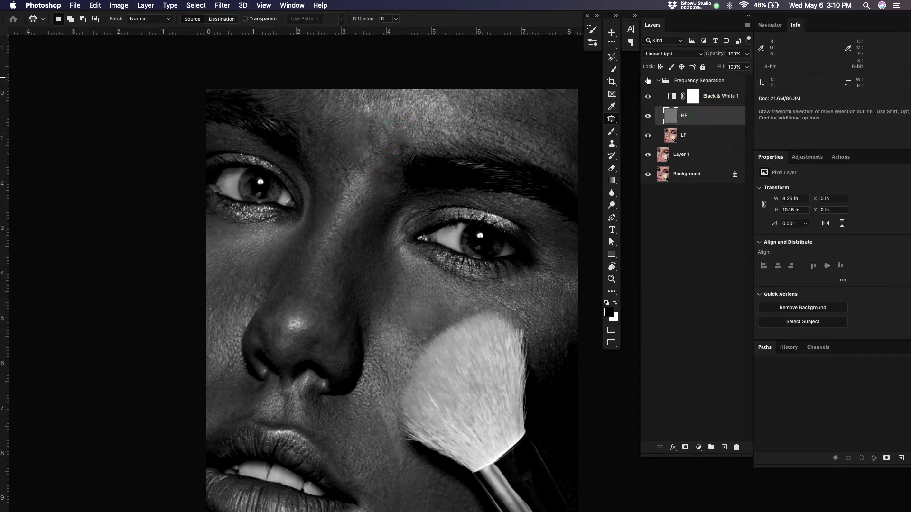
Zoom in on the area between the eyebrows, compare it in monochrome and colour, and leave the Black & White 1 layer hidden
click(648, 97)
key(z)
drag(388, 175, 398, 200)
click(648, 97)
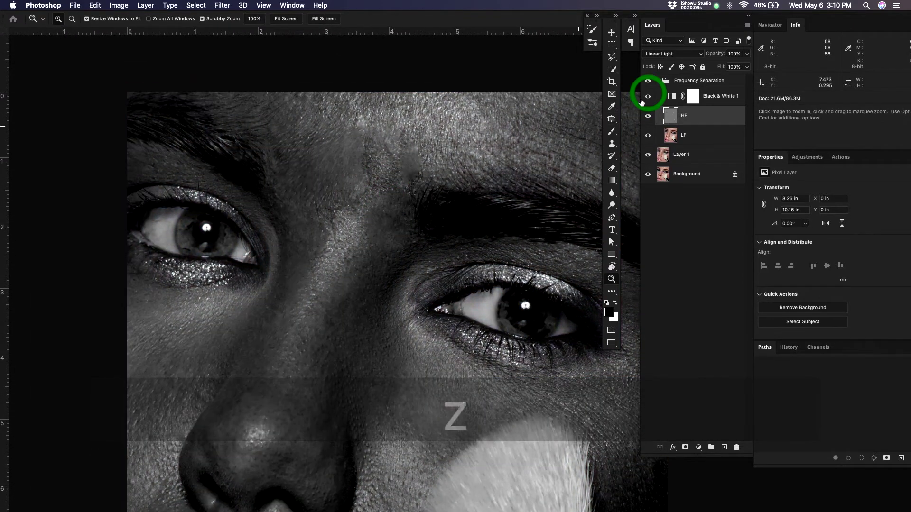
key(v)
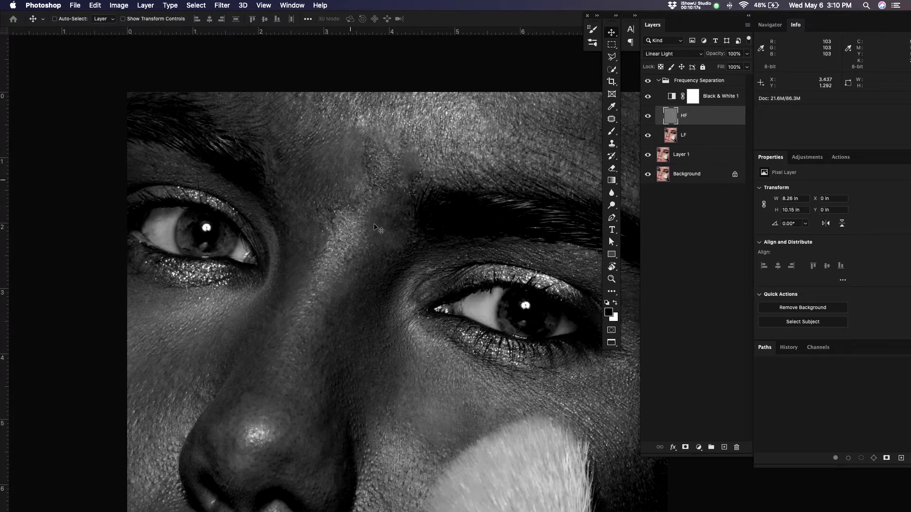
click(648, 97)
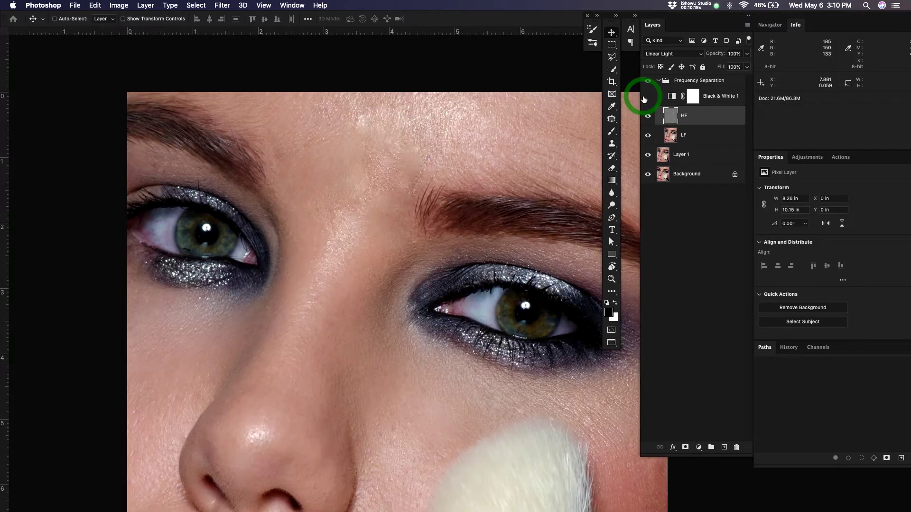
On the HF layer, patch the skin texture above and beside the fully visible eyebrow's inner end
click(696, 134)
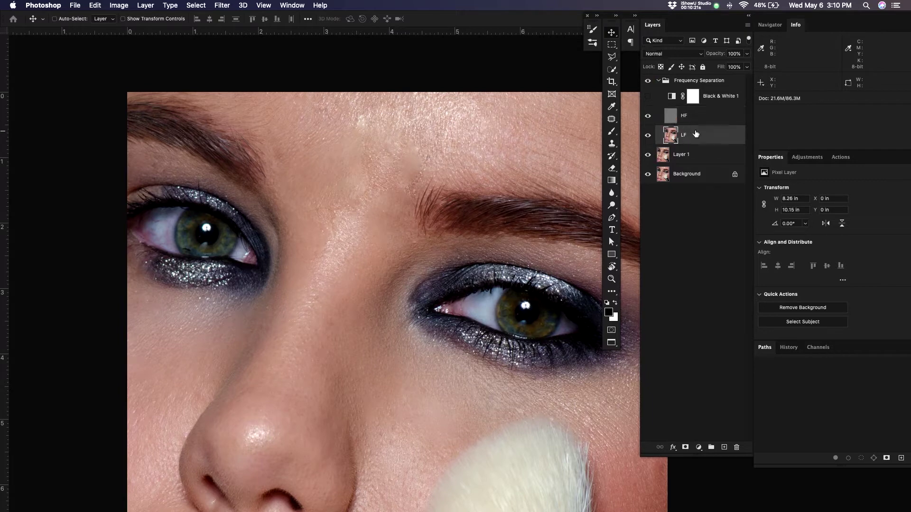
key(j)
mouse_move(407, 197)
mouse_down()
mouse_move(417, 133)
mouse_move(387, 203)
mouse_move(467, 139)
mouse_up()
click(714, 122)
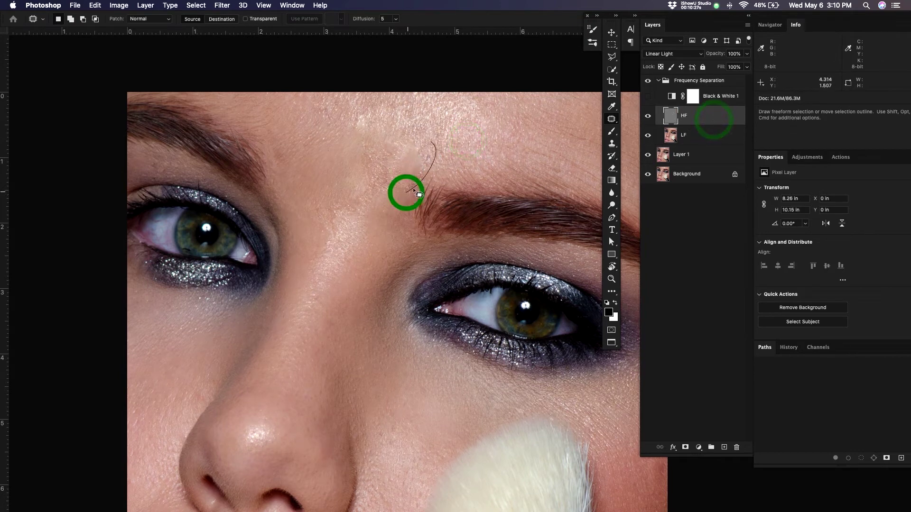
drag(416, 192, 398, 202)
drag(447, 144, 462, 135)
click(463, 136)
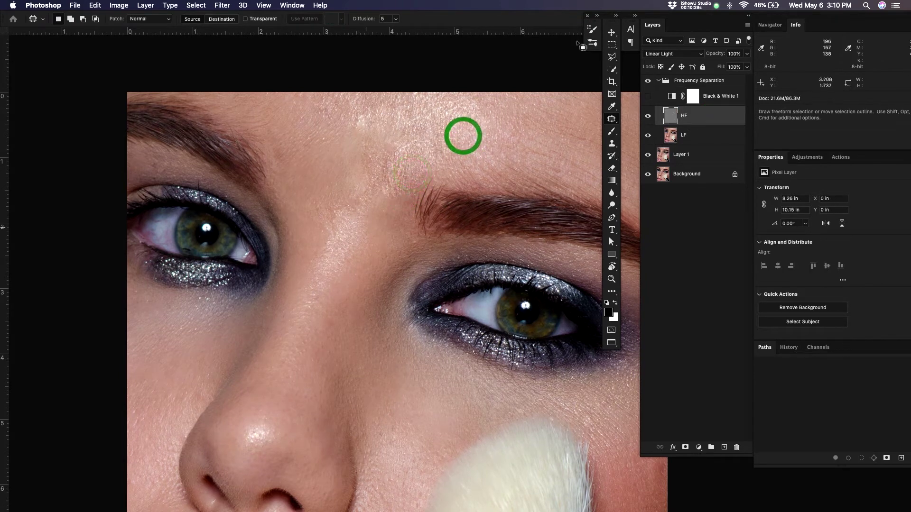
drag(394, 156, 401, 209)
drag(386, 207, 368, 241)
click(368, 241)
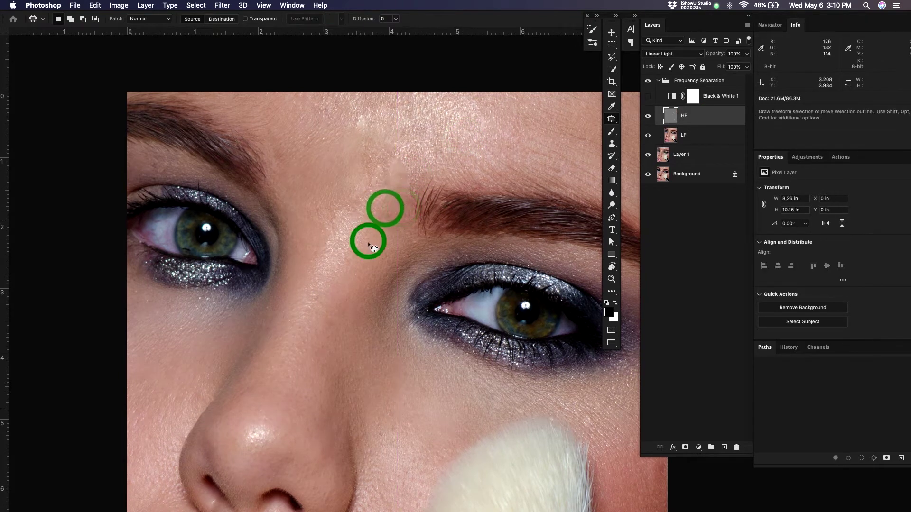
Paint back the earlier HF texture across the skin between the eyebrows with the History Brush
click(611, 157)
key(y)
mouse_move(355, 180)
mouse_down()
mouse_move(380, 174)
mouse_move(346, 220)
mouse_up()
drag(361, 155, 335, 216)
drag(338, 148, 312, 238)
drag(322, 198, 317, 239)
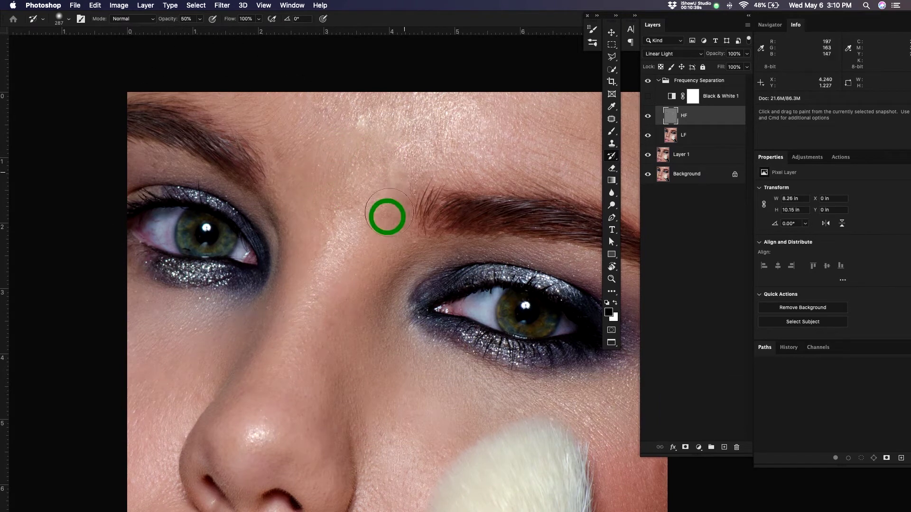
drag(406, 175, 388, 212)
drag(411, 176, 380, 236)
drag(386, 150, 331, 198)
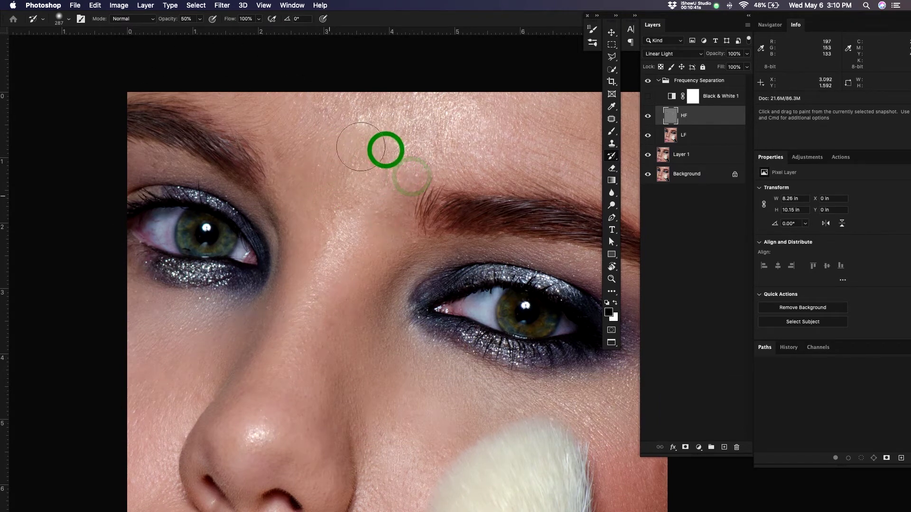
drag(359, 138, 333, 198)
drag(330, 148, 325, 203)
drag(305, 162, 313, 202)
drag(298, 171, 322, 227)
drag(400, 165, 366, 212)
drag(401, 177, 400, 177)
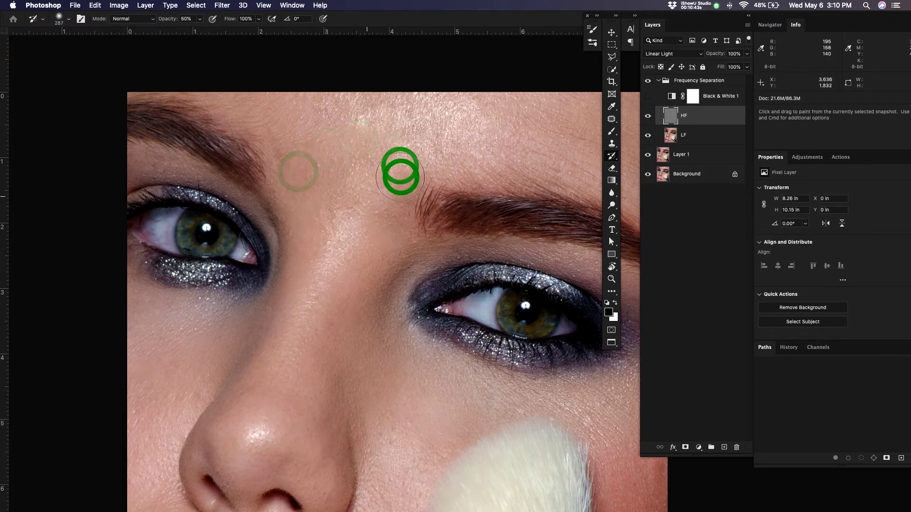
click(352, 171)
click(315, 161)
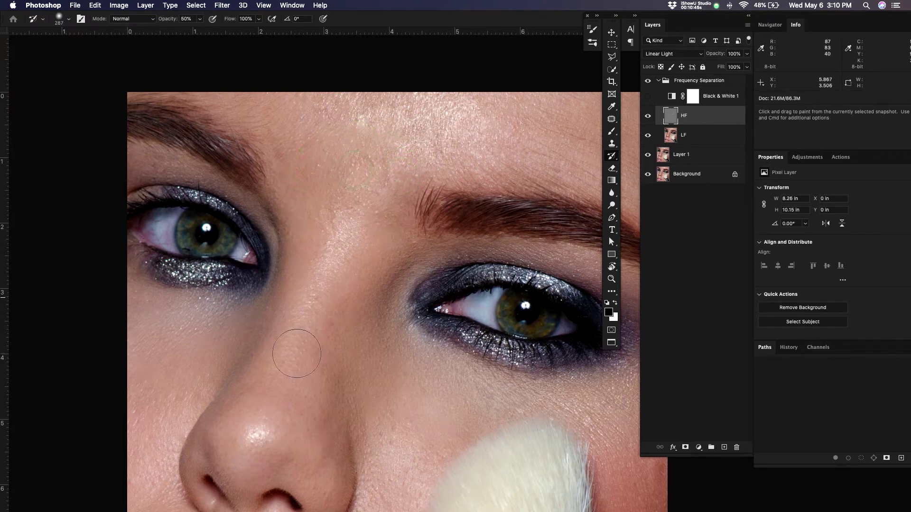
Patch the HF texture just above and beside the fully visible eyebrow's inner end
key(j)
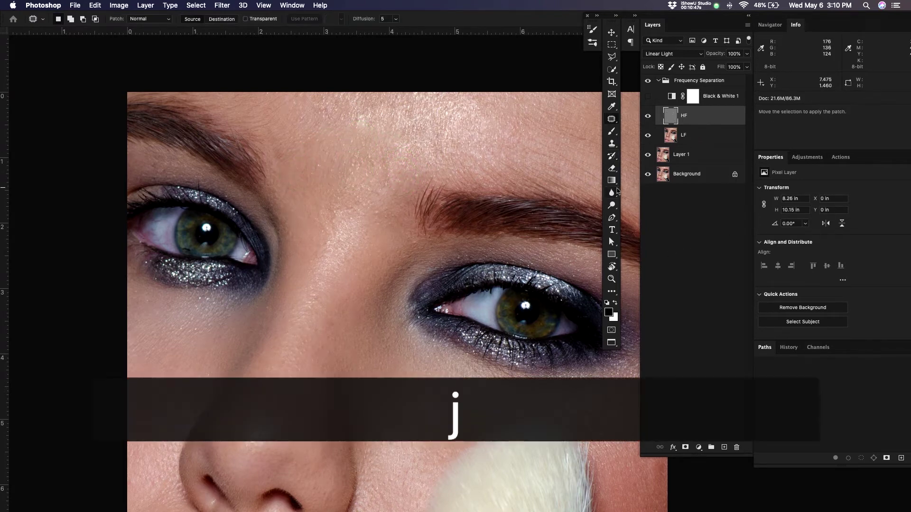
drag(420, 174, 423, 163)
click(427, 166)
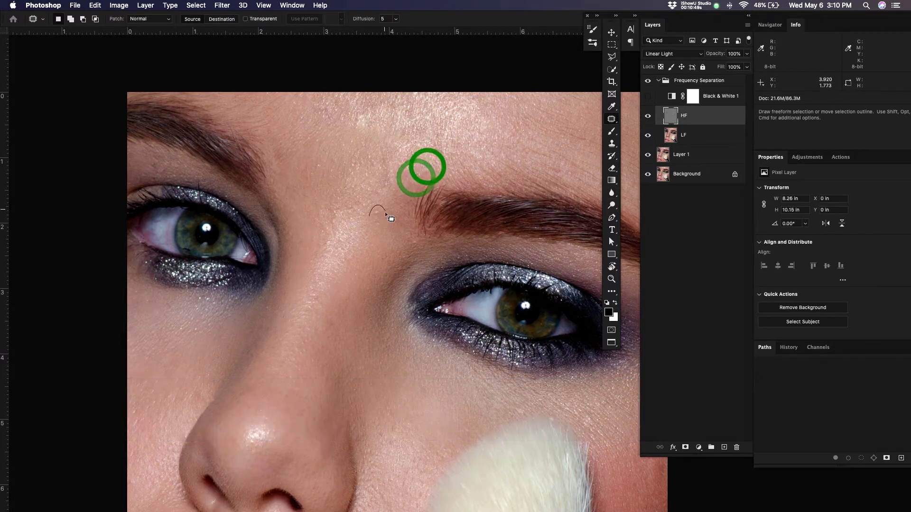
drag(385, 211, 383, 208)
drag(380, 216, 377, 235)
click(377, 229)
Patch small texture flaws on the lower central forehead of the HF layer, working toward the partly visible eyebrow
mouse_move(361, 169)
mouse_down()
mouse_move(367, 175)
mouse_move(375, 156)
mouse_up()
click(368, 172)
mouse_move(372, 159)
mouse_down()
mouse_move(380, 164)
mouse_move(362, 174)
mouse_up()
click(376, 161)
mouse_move(360, 173)
mouse_down()
mouse_move(373, 172)
mouse_move(312, 180)
mouse_up()
click(372, 171)
click(327, 179)
drag(308, 178, 309, 195)
click(309, 195)
On the HF layer, patch the texture beside the partly visible eyebrow and down the upper side of the nose
mouse_move(331, 150)
mouse_down()
mouse_move(320, 180)
mouse_move(294, 198)
mouse_up()
drag(292, 193, 297, 233)
click(299, 201)
drag(293, 241, 301, 218)
click(301, 217)
drag(273, 306, 266, 320)
click(266, 320)
drag(322, 292, 315, 299)
drag(315, 299, 311, 309)
click(311, 309)
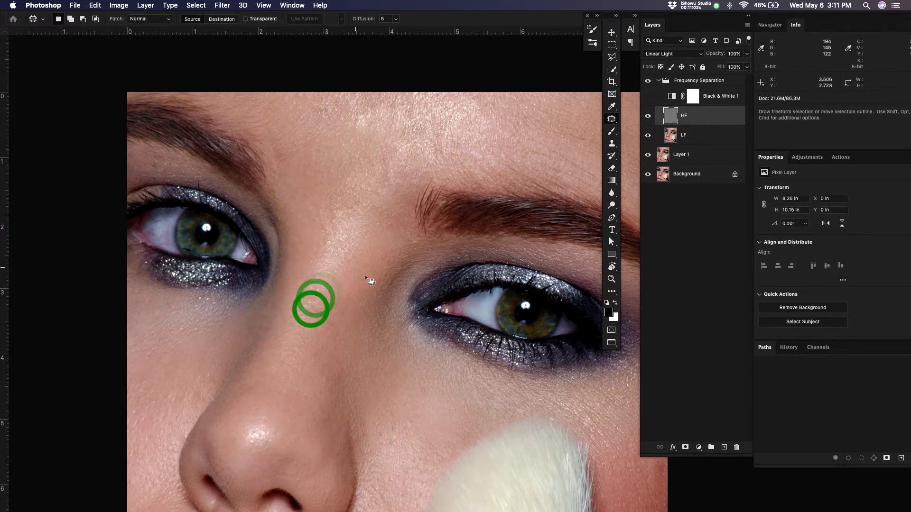
Patch small texture flaws along the highlight at the top of the nose bridge on the HF layer
drag(327, 238, 325, 237)
drag(323, 236, 323, 247)
click(324, 248)
drag(344, 218, 344, 204)
click(344, 203)
drag(333, 235, 334, 231)
drag(331, 230, 326, 234)
click(318, 257)
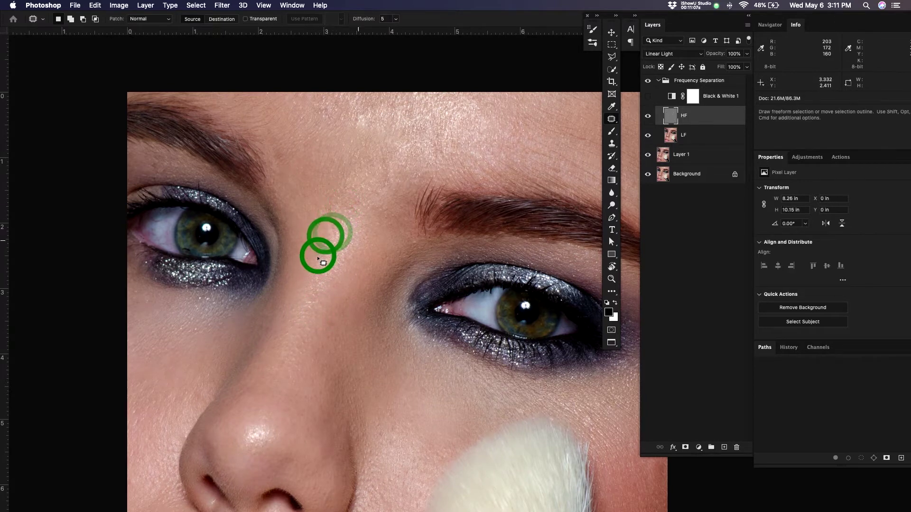
Patch the HF texture between the nose bridge and the fully visible eyebrow's inner end
drag(382, 220, 376, 238)
click(377, 237)
drag(400, 210, 392, 225)
click(393, 226)
drag(408, 197, 398, 204)
mouse_move(399, 203)
mouse_down()
mouse_move(427, 175)
mouse_move(415, 195)
mouse_up()
click(390, 219)
Zoom in, outline several small flaws between the eyebrows on the HF layer, fill them with Content-Aware and deselect
key(z)
mouse_move(415, 196)
mouse_down()
mouse_move(426, 203)
mouse_move(418, 204)
mouse_move(425, 187)
mouse_move(414, 189)
mouse_up()
key(j)
mouse_move(393, 200)
mouse_down()
mouse_move(380, 201)
mouse_move(383, 218)
mouse_move(375, 209)
mouse_move(349, 212)
mouse_move(327, 235)
mouse_move(284, 238)
mouse_move(297, 230)
mouse_move(276, 199)
mouse_up()
drag(284, 129, 269, 144)
drag(240, 199, 253, 192)
drag(267, 239, 264, 244)
mouse_move(258, 262)
mouse_down()
mouse_move(256, 254)
mouse_move(257, 262)
mouse_up()
mouse_move(246, 247)
mouse_down()
mouse_move(237, 235)
mouse_move(244, 249)
mouse_up()
mouse_move(254, 225)
mouse_down()
mouse_move(232, 218)
mouse_move(230, 205)
mouse_up()
key(shift+F5)
key(Return)
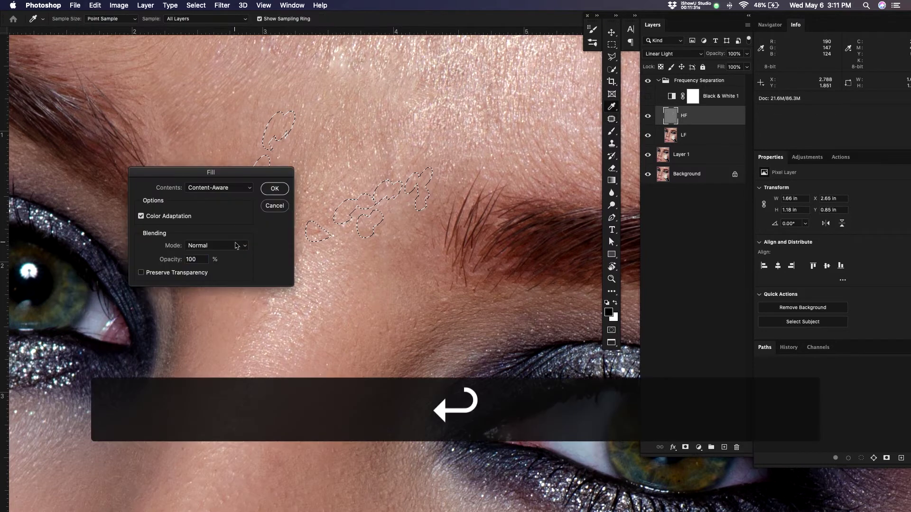
click(271, 289)
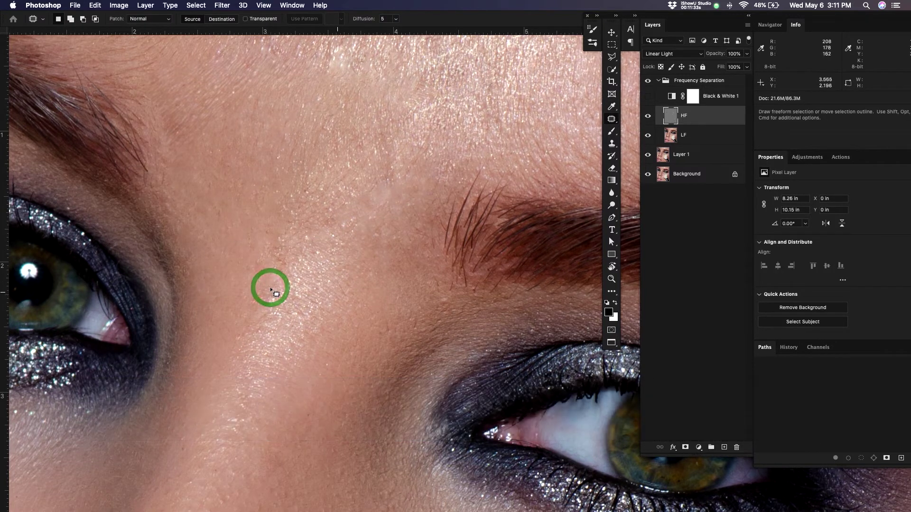
Patch remaining HF texture flaws at the top of the nose bridge and above the fully visible eyebrow's inner end
drag(346, 287, 347, 286)
drag(341, 293, 339, 308)
click(339, 309)
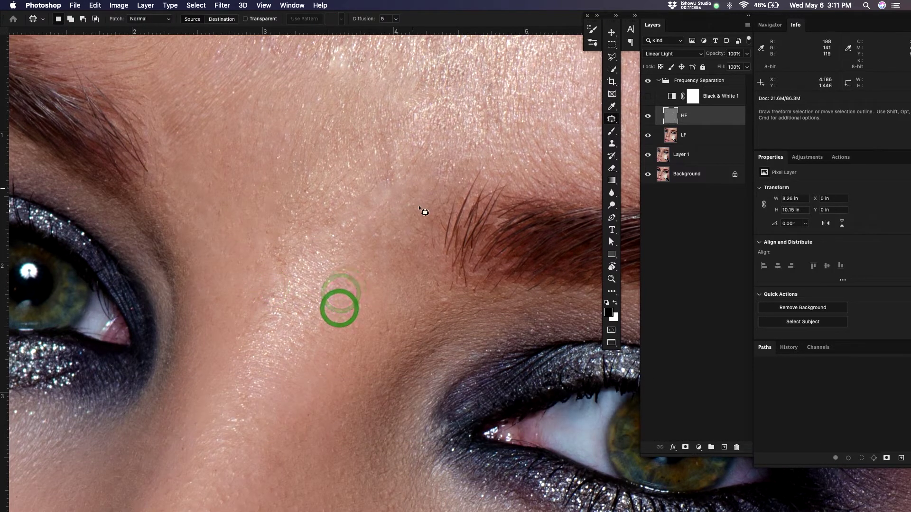
drag(408, 180, 380, 187)
drag(381, 187, 382, 210)
click(382, 210)
drag(406, 142, 392, 167)
drag(393, 167, 395, 158)
click(406, 137)
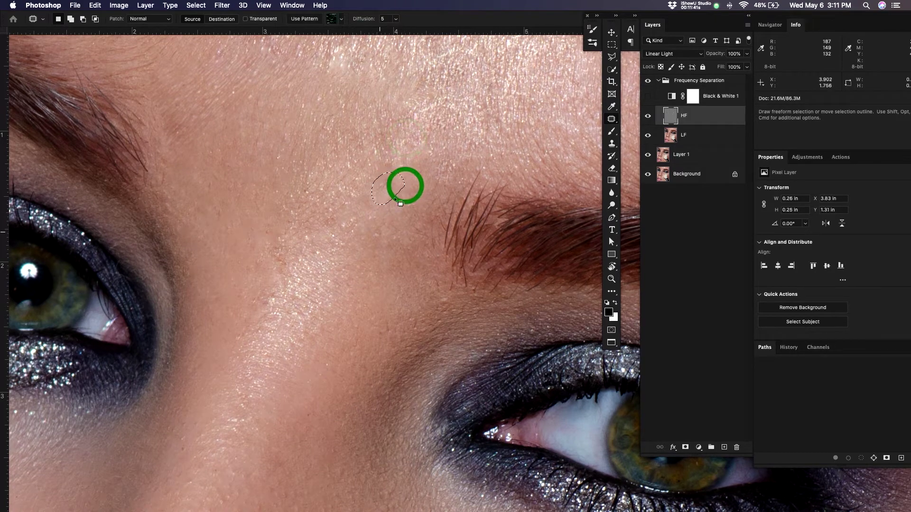
Outline scattered texture flaws from the nose bridge up to the forehead on the HF layer, fill them and deselect
mouse_move(337, 233)
mouse_down()
mouse_move(343, 223)
mouse_move(286, 207)
mouse_move(314, 205)
mouse_up()
drag(300, 228, 284, 227)
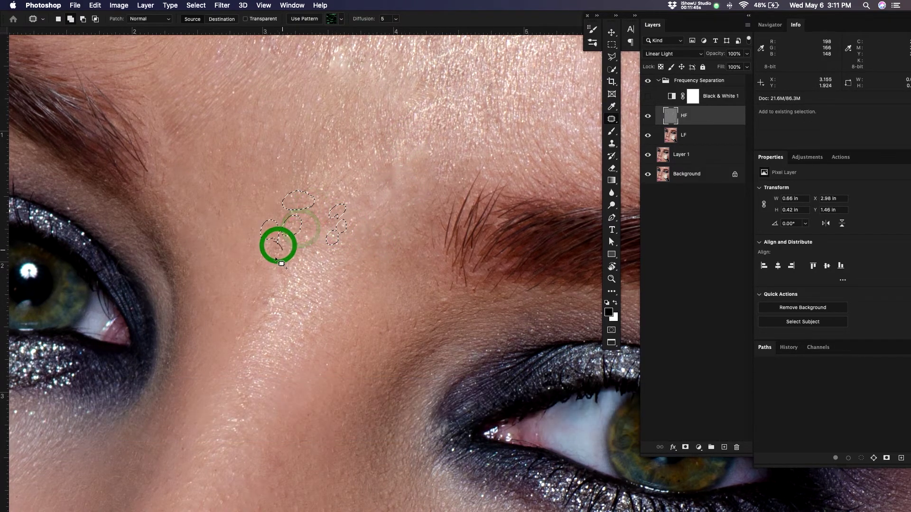
drag(241, 331, 230, 344)
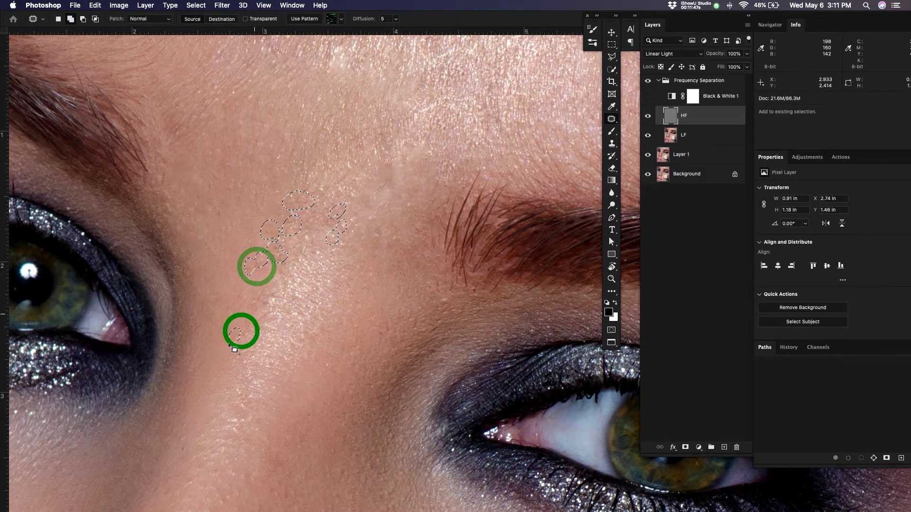
drag(253, 313, 264, 293)
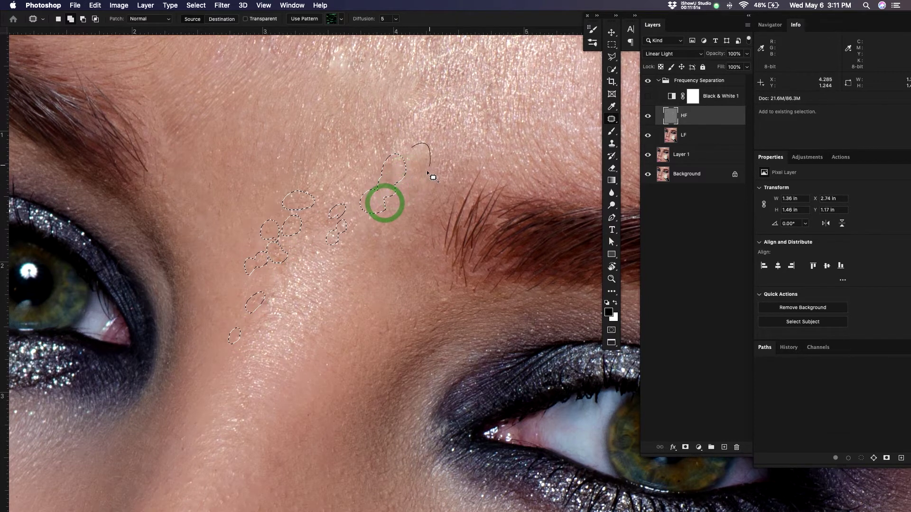
drag(429, 166, 422, 163)
mouse_move(430, 136)
mouse_down()
mouse_move(432, 123)
mouse_move(411, 119)
mouse_up()
mouse_move(348, 76)
mouse_down()
mouse_move(326, 59)
mouse_move(344, 81)
mouse_up()
drag(225, 218, 227, 220)
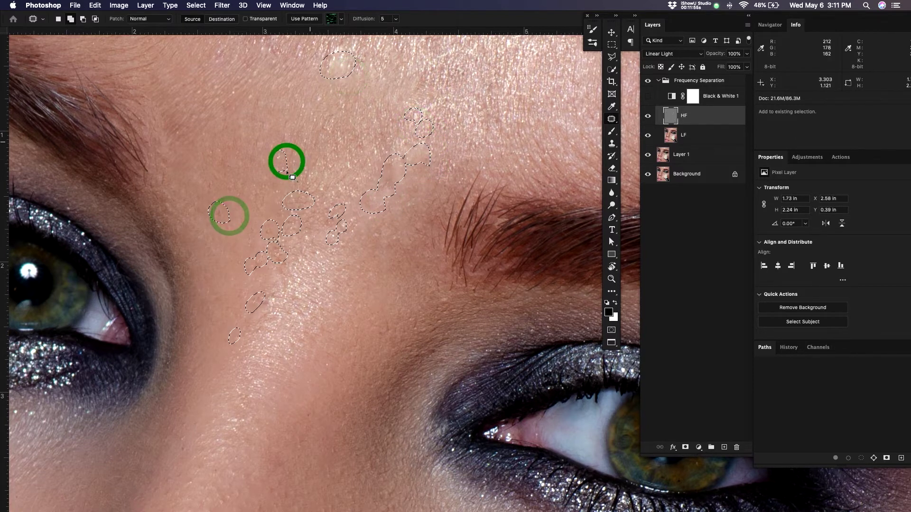
drag(293, 176, 285, 171)
drag(329, 130, 327, 132)
key(shift+BackSpace)
key(Return)
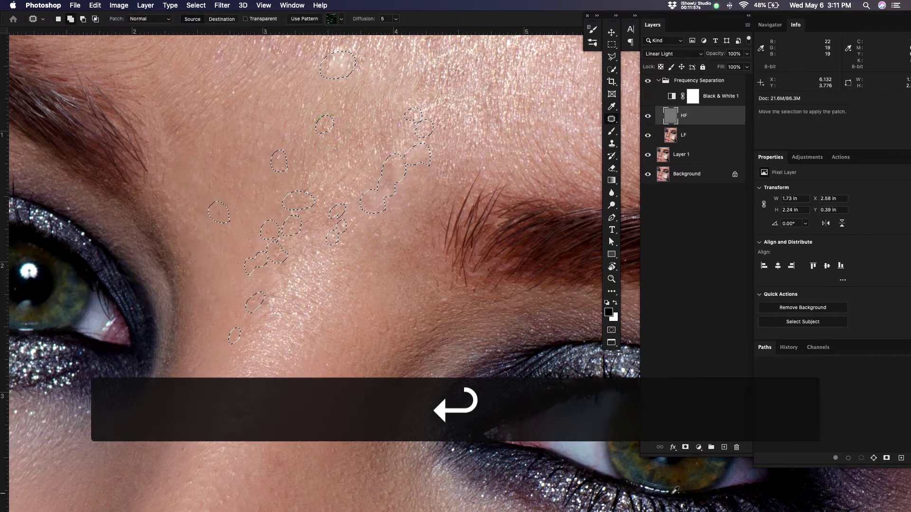
key(cmd+d)
Zoom out slightly and patch the small leftover texture spots at the top of the nose bridge on the HF layer
key(z)
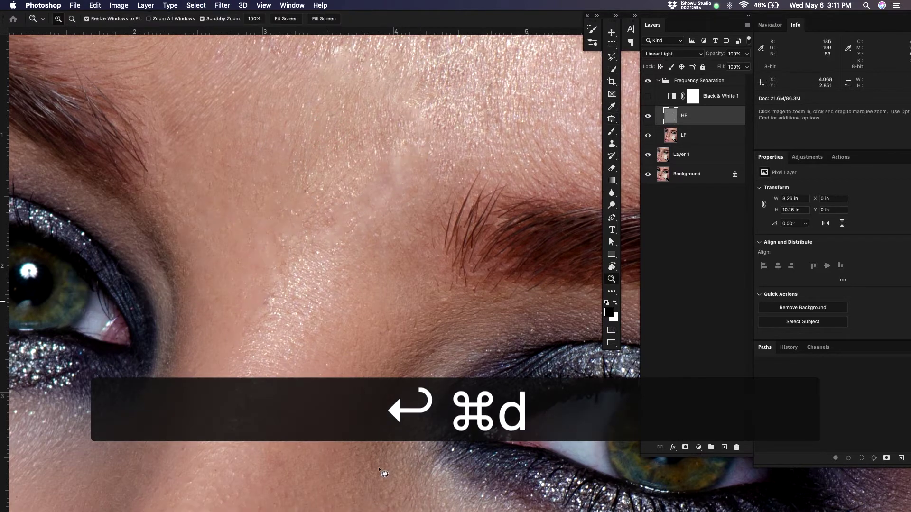
drag(419, 232, 389, 247)
drag(389, 248, 435, 267)
key(j)
mouse_move(402, 231)
mouse_down()
mouse_move(430, 221)
mouse_move(422, 174)
mouse_move(401, 252)
mouse_move(379, 253)
mouse_move(357, 231)
mouse_move(357, 278)
mouse_up()
click(394, 272)
click(357, 278)
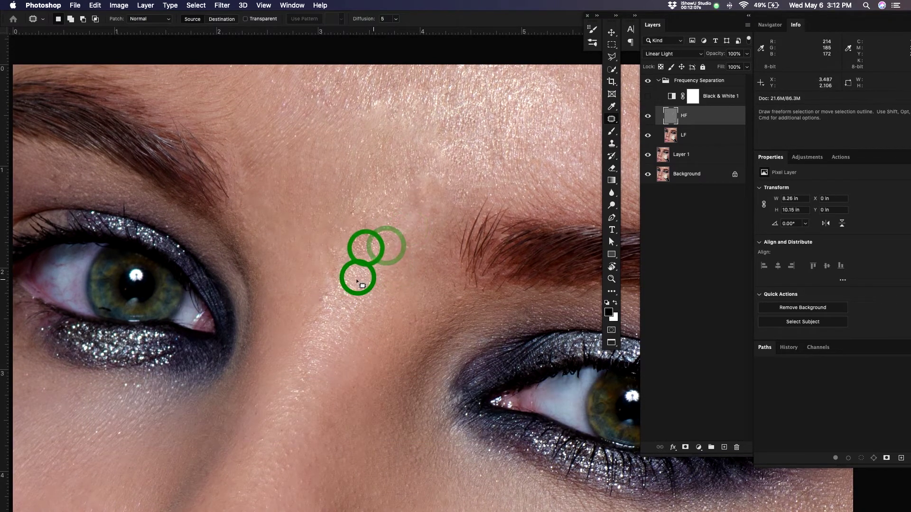
click(377, 281)
mouse_move(364, 237)
mouse_down()
mouse_move(354, 250)
mouse_move(371, 237)
mouse_up()
mouse_move(355, 243)
mouse_down()
mouse_move(352, 260)
mouse_move(374, 234)
mouse_move(368, 210)
mouse_move(341, 218)
mouse_move(343, 264)
mouse_move(348, 236)
mouse_move(346, 248)
mouse_up()
click(353, 260)
click(369, 210)
click(341, 218)
click(343, 264)
click(346, 248)
click(426, 277)
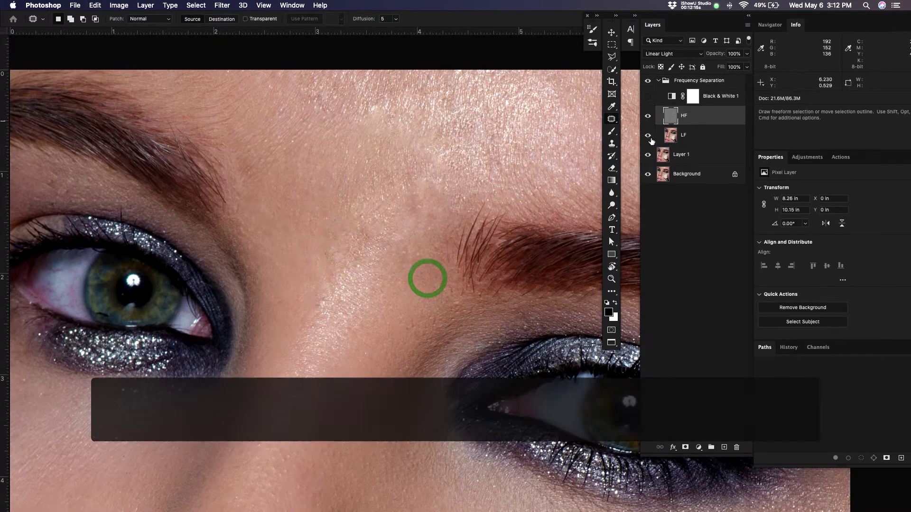
Hide the HF layer, then patch the uneven tones between the eyebrows and above the nose bridge on the LF layer
click(647, 117)
click(647, 118)
click(647, 117)
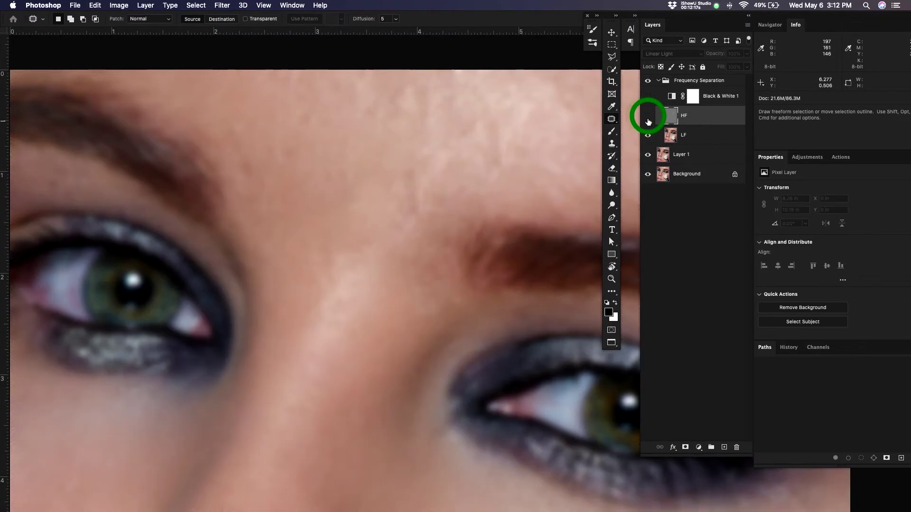
click(691, 138)
key(j)
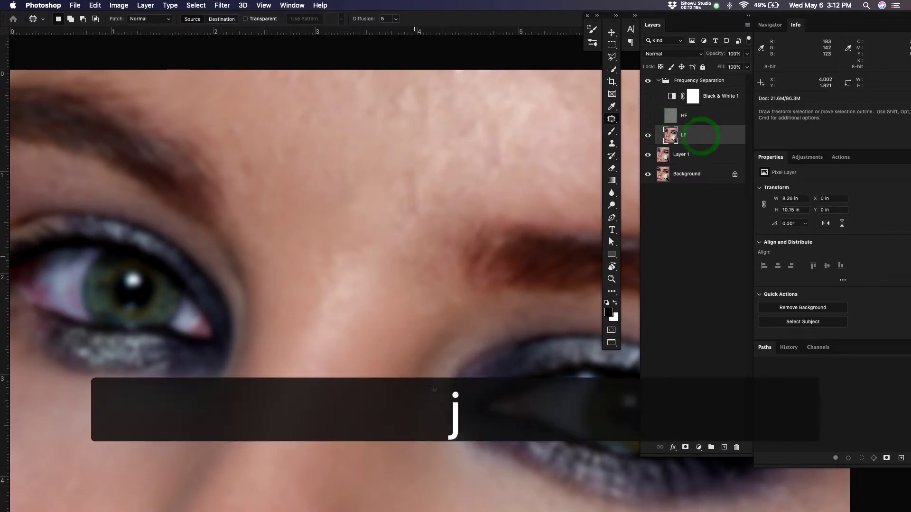
mouse_move(415, 234)
mouse_down()
mouse_move(387, 188)
mouse_move(412, 238)
mouse_up()
drag(410, 222, 372, 199)
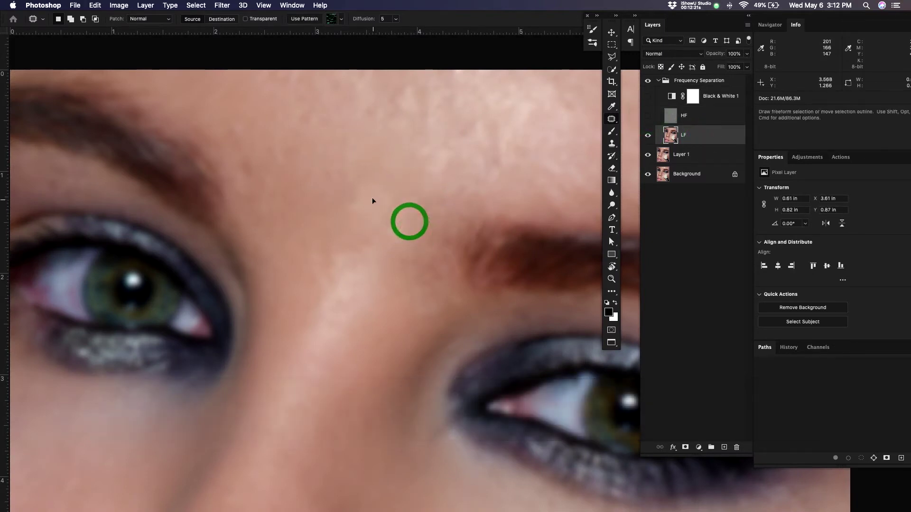
mouse_move(344, 230)
mouse_down()
mouse_move(377, 236)
mouse_move(366, 223)
mouse_move(360, 261)
mouse_move(369, 237)
mouse_up()
mouse_move(369, 245)
mouse_down()
mouse_move(335, 227)
mouse_move(335, 261)
mouse_move(330, 244)
mouse_move(301, 240)
mouse_up()
drag(314, 244, 332, 213)
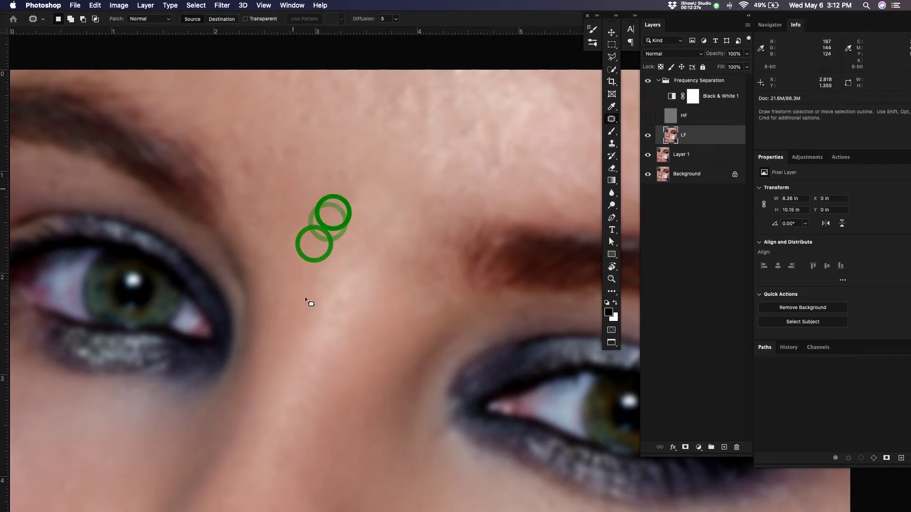
Patch the LF tones on the forehead just above the partly visible eyebrow's inner end
mouse_move(295, 157)
mouse_down()
mouse_move(254, 145)
mouse_move(276, 182)
mouse_up()
drag(265, 167, 281, 193)
click(287, 196)
mouse_move(273, 142)
mouse_down()
mouse_move(239, 114)
mouse_move(257, 166)
mouse_up()
drag(254, 151, 283, 175)
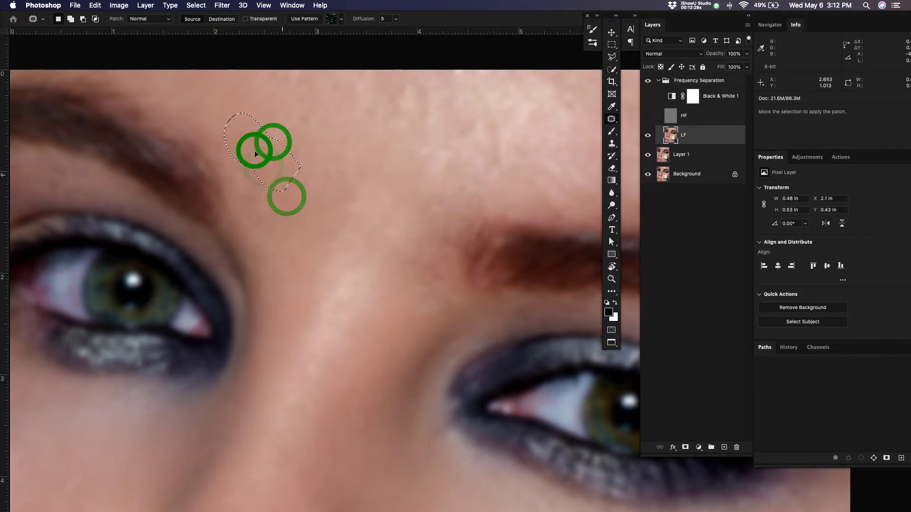
click(283, 173)
On the LF layer, patch the blotchy highlights on the forehead above the fully visible eyebrow's inner end
drag(449, 253, 411, 341)
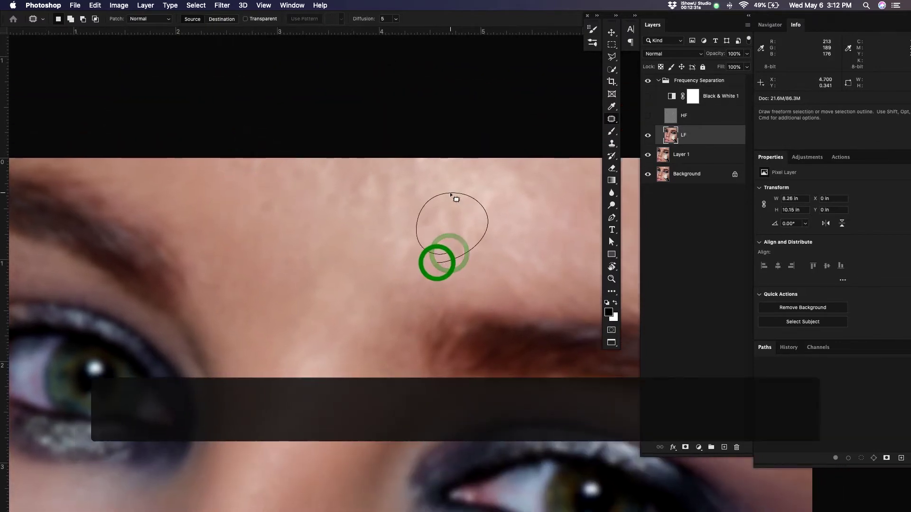
drag(450, 193, 447, 253)
drag(457, 238, 508, 202)
click(508, 202)
mouse_move(437, 189)
mouse_down()
mouse_move(415, 174)
mouse_move(409, 219)
mouse_up()
drag(397, 204, 460, 199)
click(460, 200)
Patch the uneven LF tones across the middle of the forehead near the image's upper edge
mouse_move(390, 182)
mouse_down()
mouse_move(332, 226)
mouse_move(380, 222)
mouse_up()
drag(357, 203, 384, 232)
click(384, 232)
mouse_move(302, 209)
mouse_down()
mouse_move(287, 184)
mouse_move(291, 219)
mouse_move(274, 246)
mouse_up()
click(274, 246)
mouse_move(355, 158)
mouse_down()
mouse_move(265, 202)
mouse_move(342, 208)
mouse_up()
drag(325, 189, 312, 229)
click(312, 230)
mouse_move(458, 202)
mouse_down()
mouse_move(459, 192)
mouse_move(409, 216)
mouse_move(323, 223)
mouse_up()
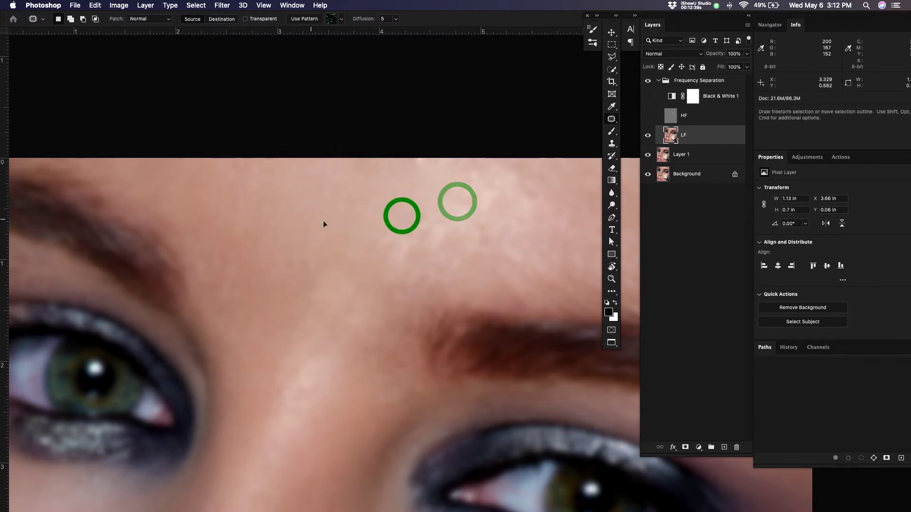
click(310, 219)
Patch the bright LF blotches on the forehead just above the inner half of the fully visible eyebrow
click(475, 248)
mouse_move(513, 202)
mouse_down()
mouse_move(454, 217)
mouse_move(484, 228)
mouse_up()
drag(482, 215, 510, 231)
click(508, 230)
drag(437, 233, 460, 219)
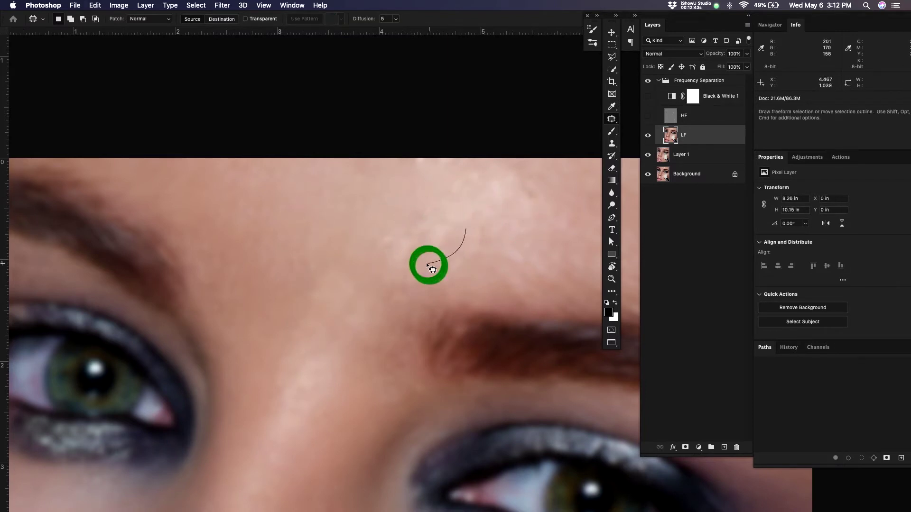
mouse_move(427, 263)
mouse_down()
mouse_move(456, 220)
mouse_move(411, 238)
mouse_up()
key(super+d)
drag(405, 248, 442, 235)
click(444, 233)
Smooth the LF forehead highlight above the fully visible eyebrow with patches from neighbouring skin, up towards the image edge
mouse_move(510, 227)
mouse_down()
mouse_move(498, 218)
mouse_move(508, 231)
mouse_up()
drag(483, 236, 516, 230)
click(510, 231)
drag(433, 242, 427, 259)
drag(418, 248, 464, 243)
click(467, 247)
mouse_move(467, 199)
mouse_down()
mouse_move(459, 229)
mouse_move(387, 217)
mouse_up()
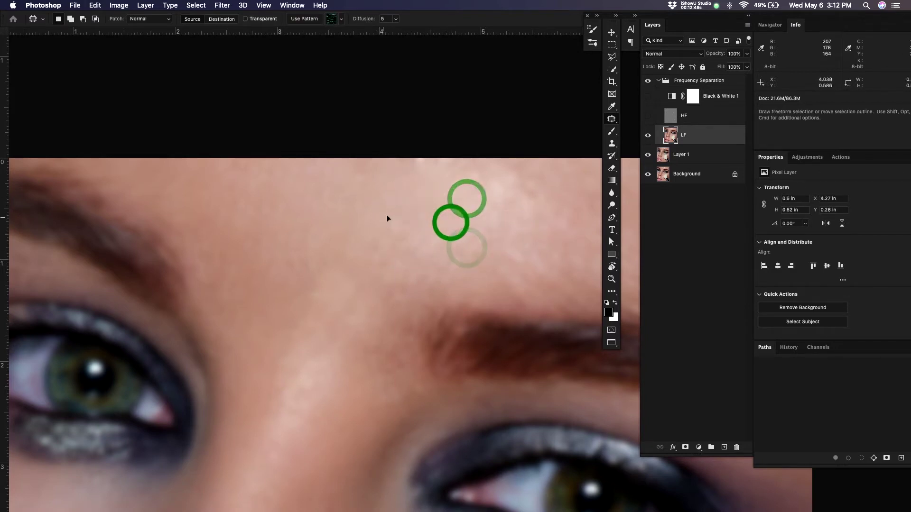
click(382, 217)
mouse_move(540, 188)
mouse_down()
mouse_move(497, 198)
mouse_move(529, 209)
mouse_up()
drag(519, 194, 517, 209)
click(516, 210)
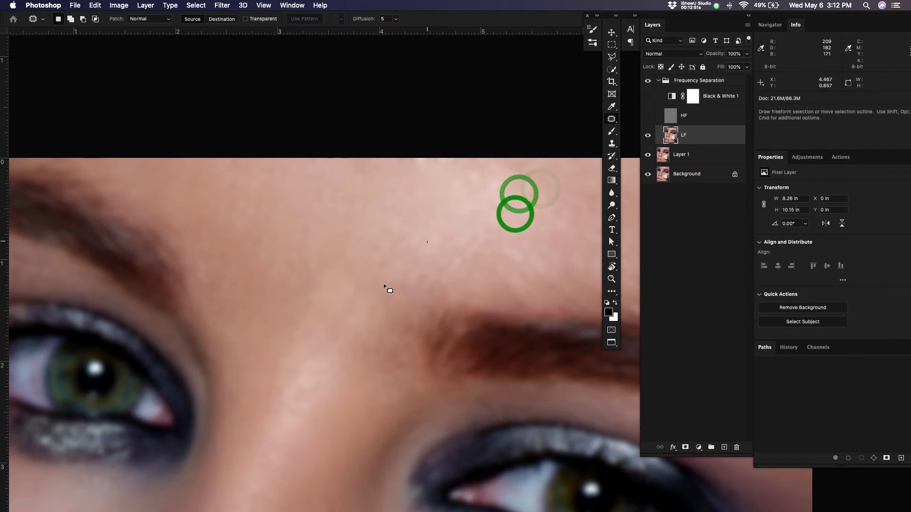
Patch the LF tone transitions in the lower middle of the forehead between the two eyebrows
mouse_move(423, 244)
mouse_down()
mouse_move(341, 270)
mouse_move(411, 260)
mouse_move(360, 239)
mouse_move(418, 286)
mouse_move(432, 244)
mouse_up()
click(358, 228)
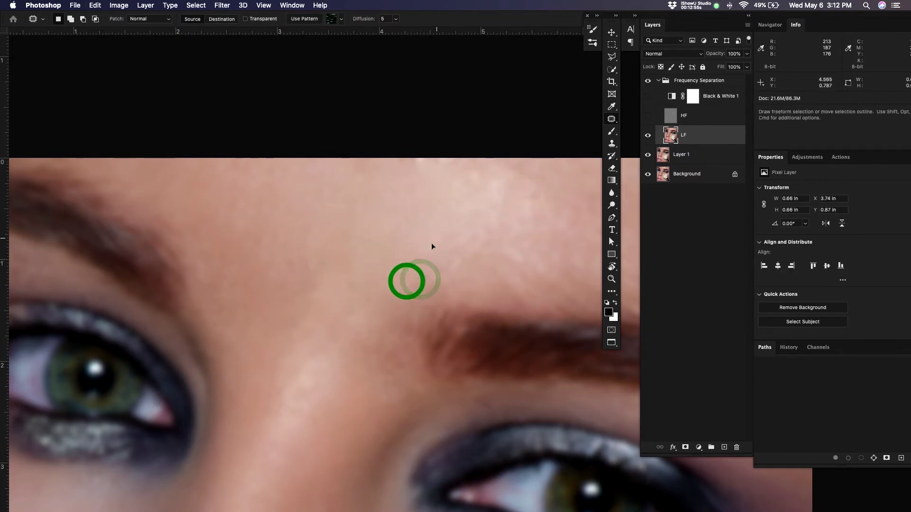
mouse_move(374, 257)
mouse_down()
mouse_move(303, 272)
mouse_move(366, 268)
mouse_up()
drag(329, 275, 363, 271)
drag(364, 271, 354, 248)
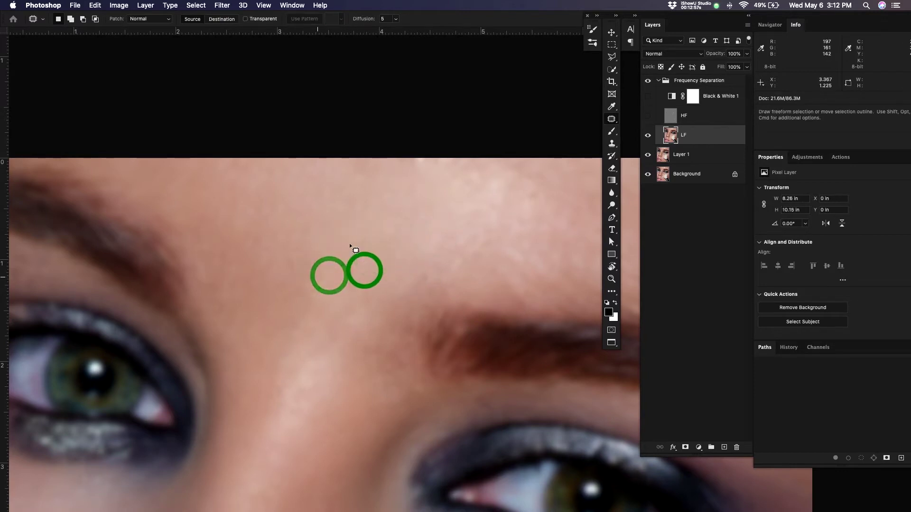
click(317, 276)
drag(266, 276, 318, 275)
drag(299, 270, 337, 242)
click(342, 235)
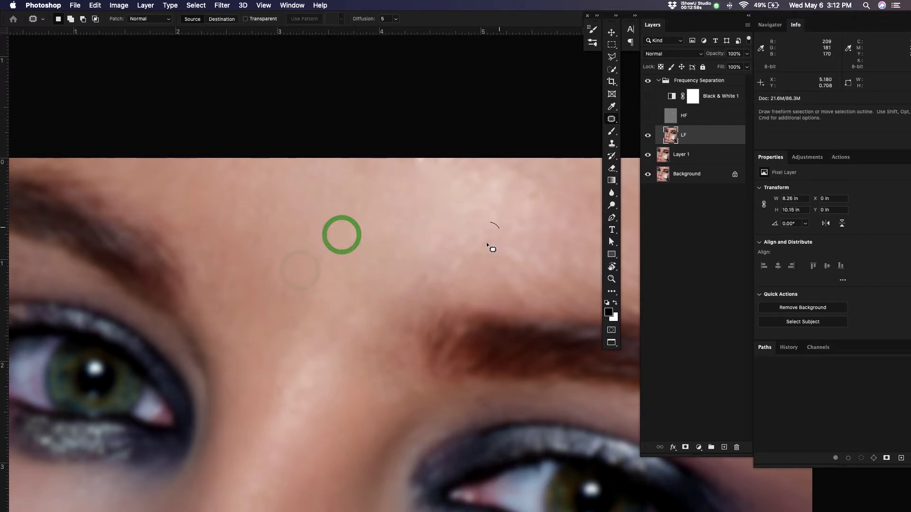
Patch the remaining LF highlight patches above the fully visible eyebrow and the uneven tone beside its inner end
drag(461, 284, 499, 230)
drag(470, 260, 420, 250)
click(418, 250)
mouse_move(558, 185)
mouse_down()
mouse_move(512, 215)
mouse_move(556, 186)
mouse_up()
drag(533, 202, 530, 238)
click(526, 238)
mouse_move(506, 199)
mouse_down()
mouse_move(477, 161)
mouse_move(505, 202)
mouse_move(467, 233)
mouse_up()
click(467, 236)
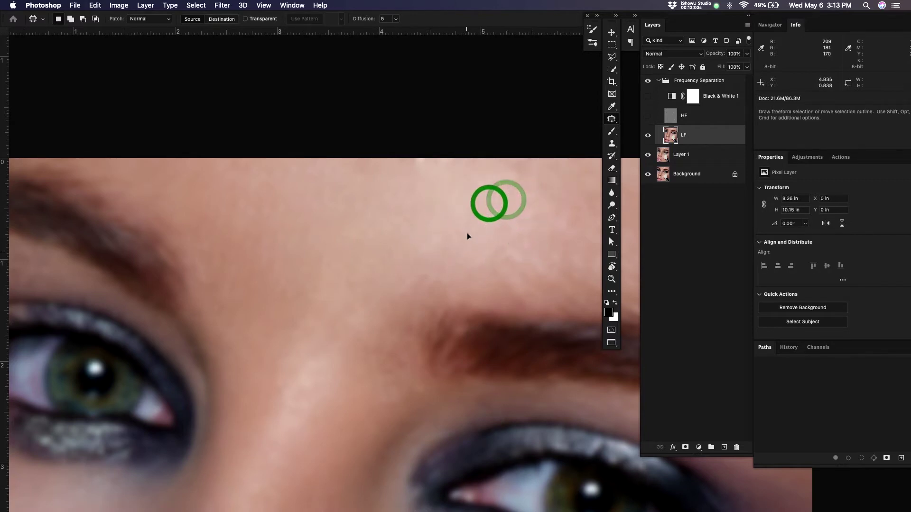
drag(403, 274, 401, 284)
drag(397, 288, 420, 245)
click(422, 244)
Show the HF layer again and make it the active layer for texture patching
key(space)
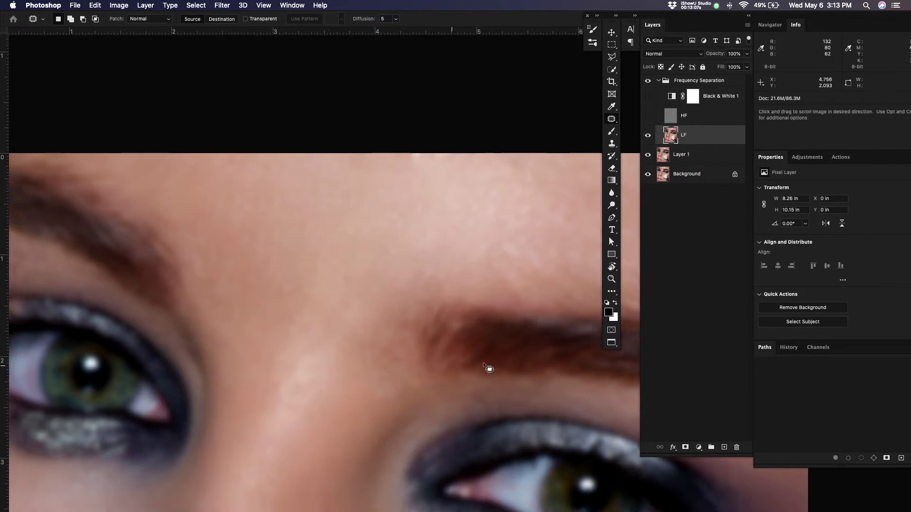
drag(488, 368, 446, 274)
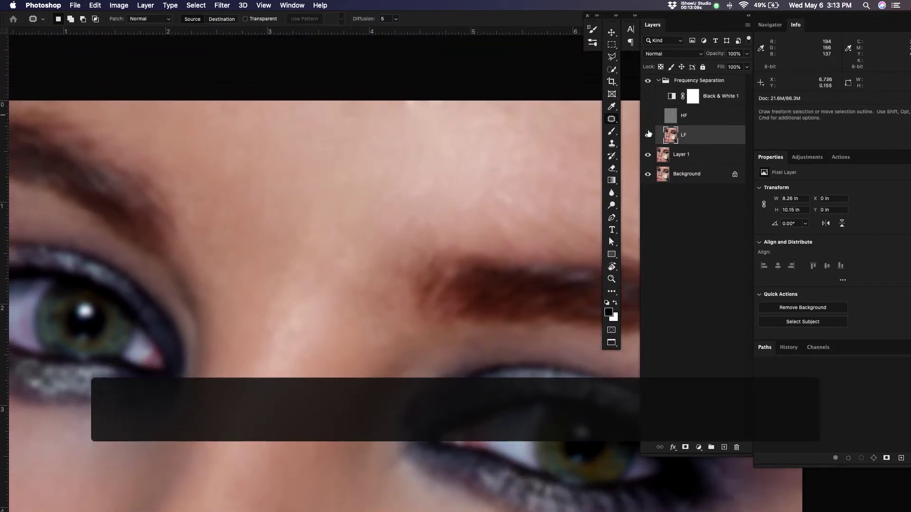
click(648, 115)
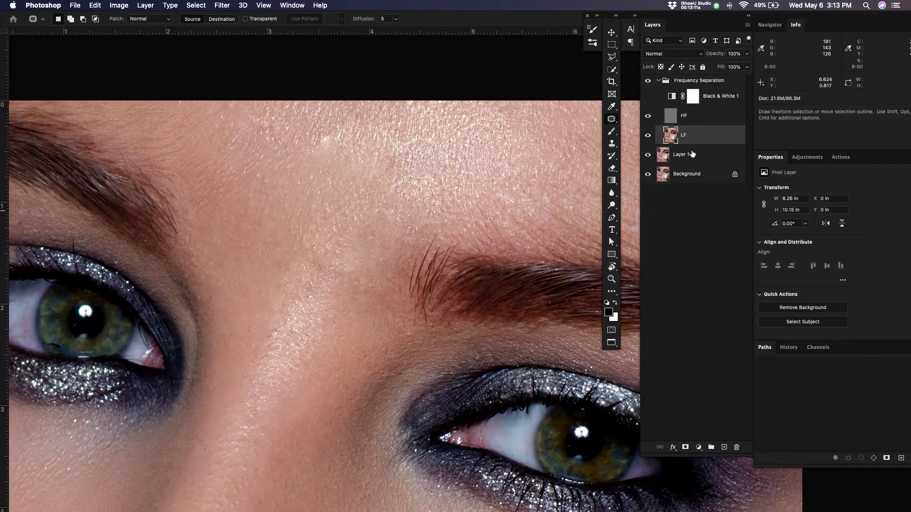
click(701, 122)
key(j)
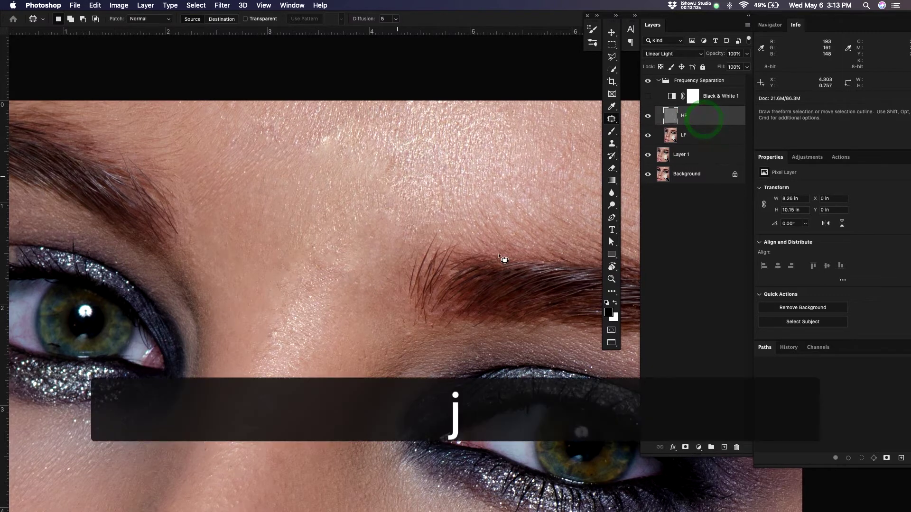
Try filling an outlined oval of mid-forehead texture on the HF layer
drag(395, 160, 393, 159)
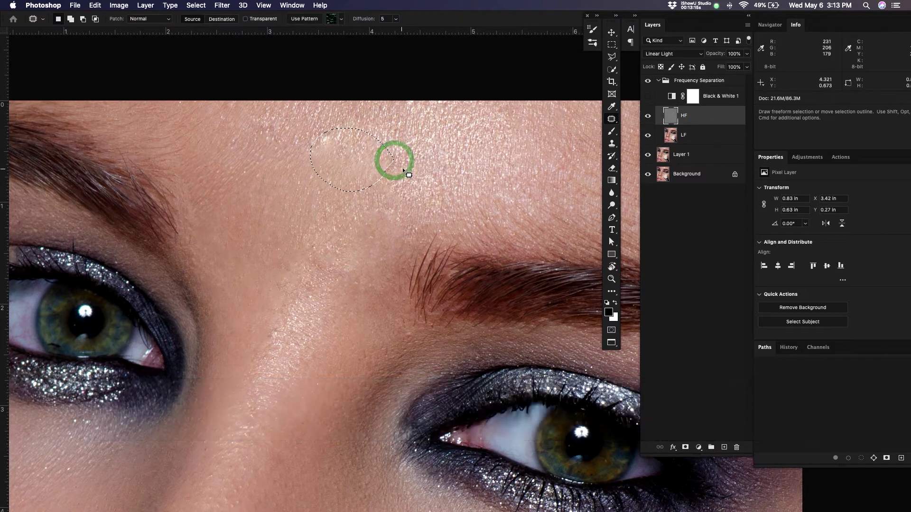
key(shift+BackSpace)
key(Return)
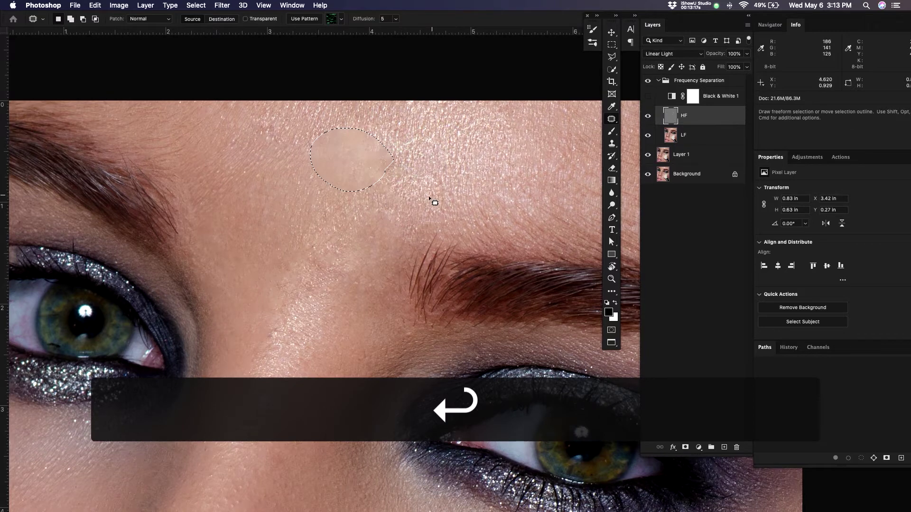
key(super+z)
Patch the rough HF texture spots in the upper middle of the forehead with nearby skin
mouse_move(332, 153)
mouse_down()
mouse_move(326, 158)
mouse_move(331, 143)
mouse_up()
drag(322, 177, 325, 174)
drag(317, 180, 317, 193)
drag(337, 152, 327, 177)
click(327, 177)
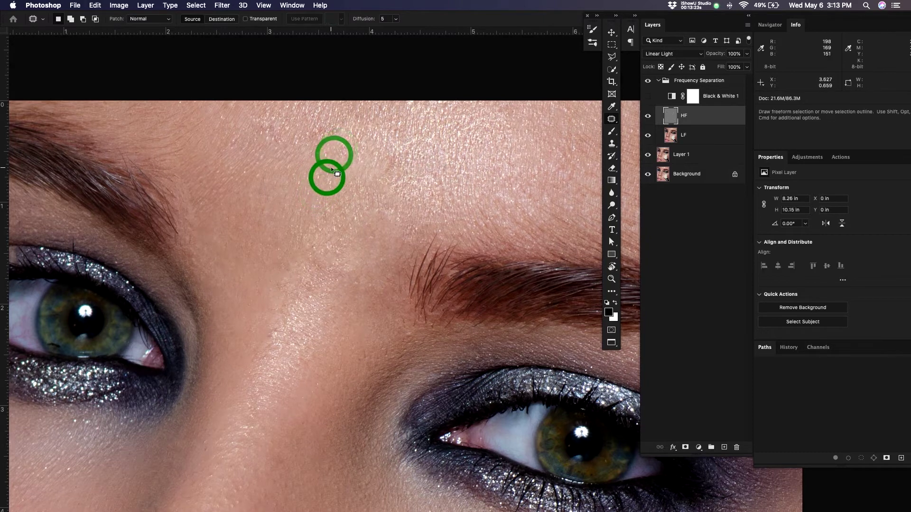
drag(393, 161, 383, 176)
drag(382, 176, 375, 191)
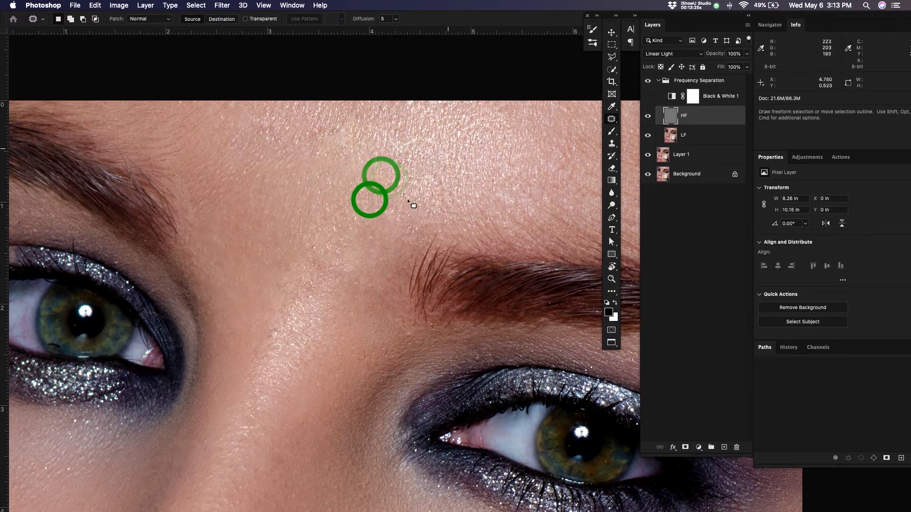
drag(328, 140, 374, 118)
drag(342, 144, 348, 146)
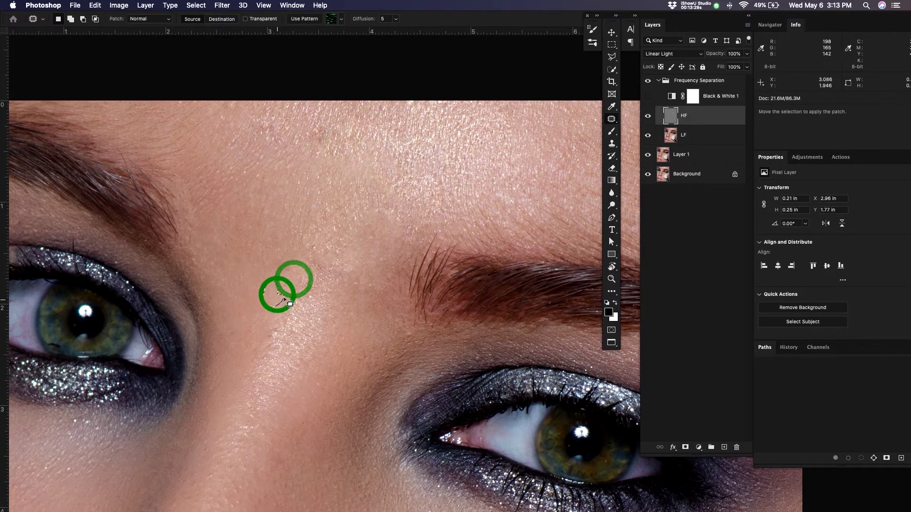
Patch the HF texture spots between the eyebrows on the side of the partly visible eyebrow
mouse_move(277, 299)
mouse_down()
mouse_move(267, 316)
mouse_move(295, 273)
mouse_up()
drag(297, 265, 284, 265)
mouse_move(285, 270)
mouse_down()
mouse_move(290, 249)
mouse_move(295, 256)
mouse_up()
drag(291, 245, 311, 252)
drag(322, 245, 321, 244)
drag(318, 248, 311, 271)
click(309, 266)
Patch the small HF texture spots midway between the eyebrows, just above the nose bridge
drag(344, 231, 344, 230)
drag(340, 232, 335, 248)
click(335, 251)
mouse_move(322, 279)
mouse_down()
mouse_move(321, 294)
mouse_move(325, 283)
mouse_up()
drag(325, 283, 315, 296)
click(315, 296)
mouse_move(337, 250)
mouse_down()
mouse_move(338, 265)
mouse_move(337, 251)
mouse_up()
drag(339, 252, 333, 263)
click(334, 264)
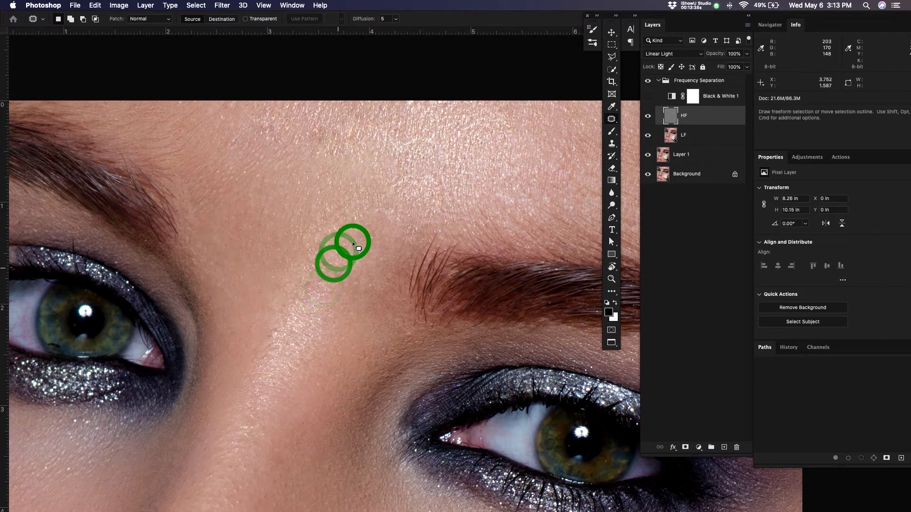
Patch the shiny HF texture specks along the upper nose bridge
drag(279, 342, 279, 337)
drag(279, 335, 271, 346)
click(266, 366)
drag(308, 307, 309, 290)
mouse_move(309, 291)
mouse_down()
mouse_move(289, 316)
mouse_move(295, 306)
mouse_up()
click(287, 328)
Patch the HF texture on the forehead just above the fully visible eyebrow's inner end
mouse_move(400, 216)
mouse_down()
mouse_move(387, 238)
mouse_move(397, 219)
mouse_up()
drag(385, 228, 375, 247)
click(373, 252)
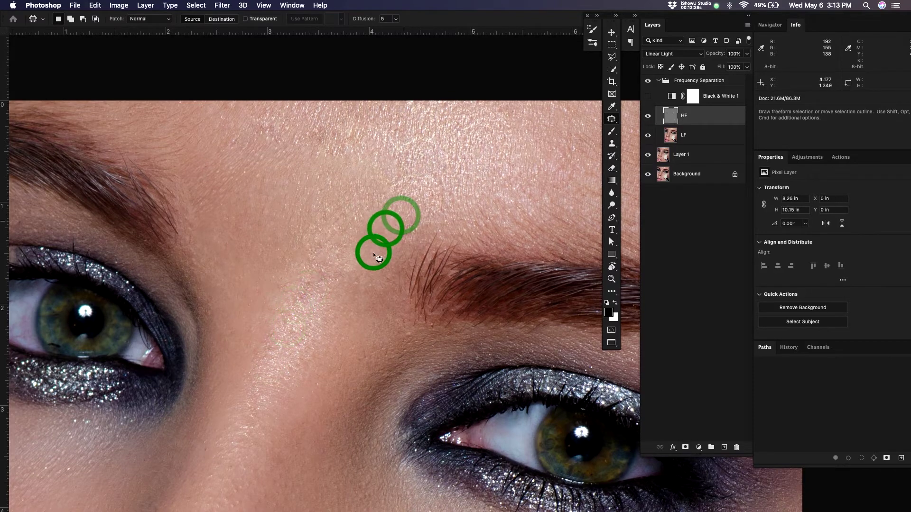
mouse_move(406, 192)
mouse_down()
mouse_move(392, 195)
mouse_move(405, 193)
mouse_up()
drag(400, 204, 427, 191)
click(421, 185)
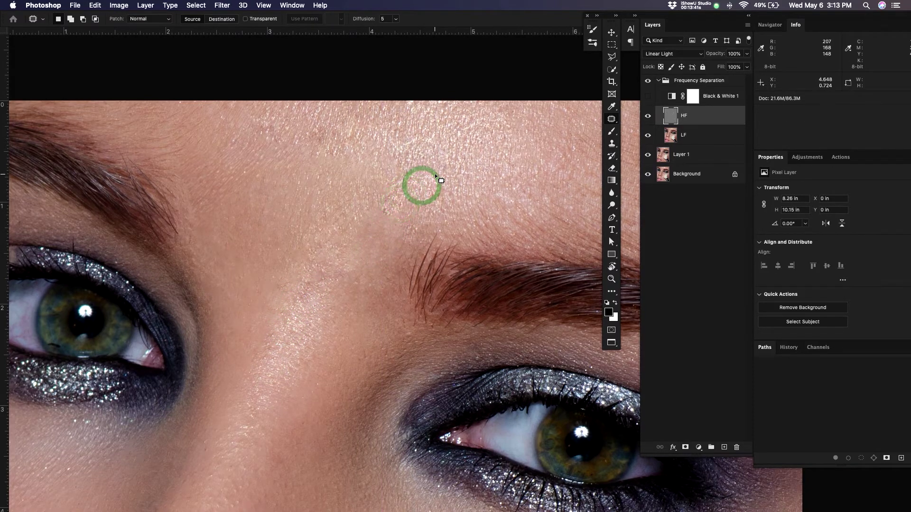
Fit the whole portrait in view and toggle the LF layer's visibility to compare the retouched tones
key(super+0)
key(space)
drag(432, 117, 413, 136)
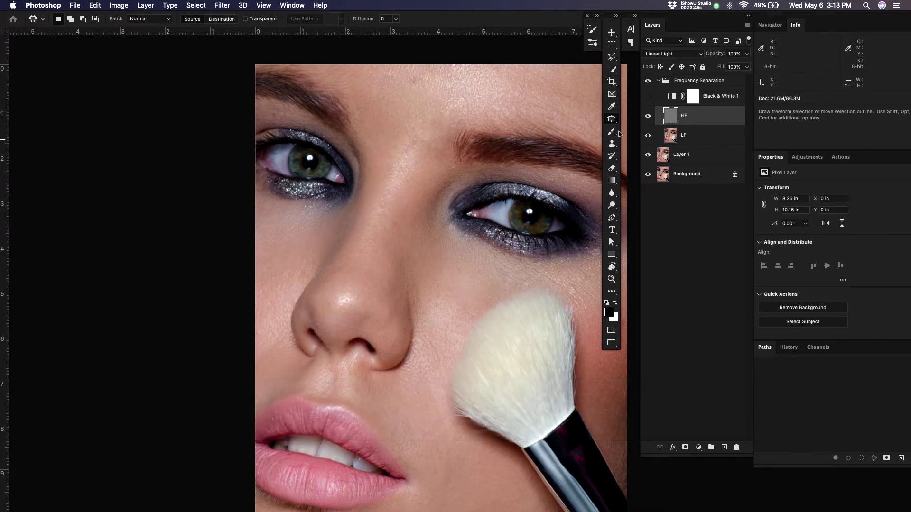
click(646, 136)
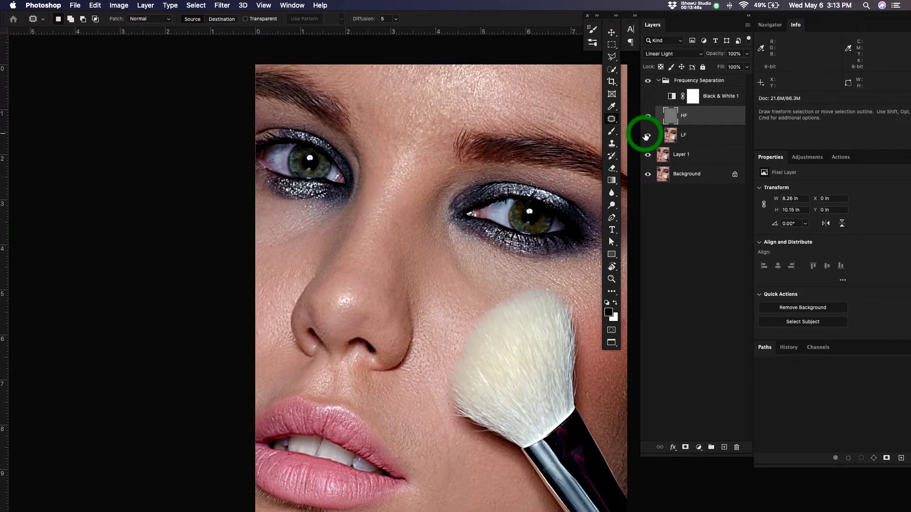
Patch the uneven tone in the upper middle of the forehead on the LF layer
click(700, 133)
key(j)
drag(402, 79, 388, 84)
click(414, 87)
Switch to the HF layer and patch the texture in the upper middle of the forehead
click(700, 115)
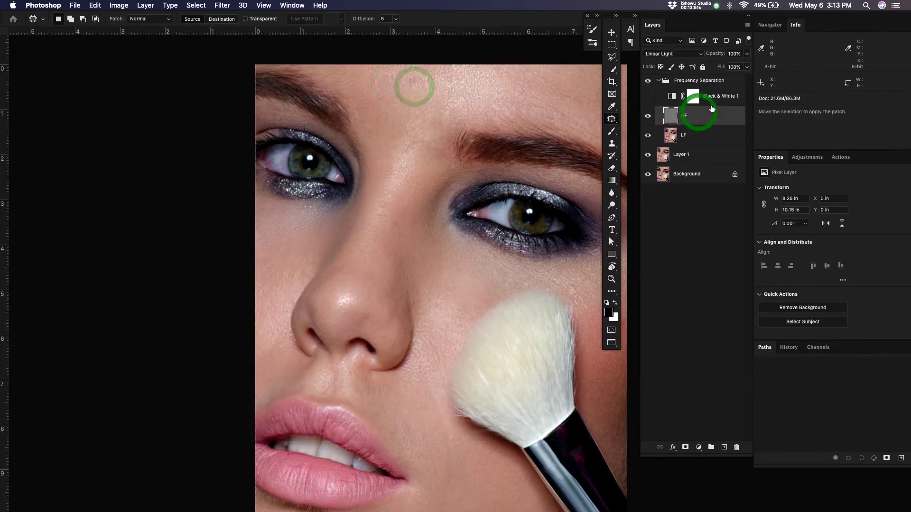
key(j)
drag(397, 77, 407, 84)
drag(409, 84, 393, 81)
click(405, 87)
click(390, 82)
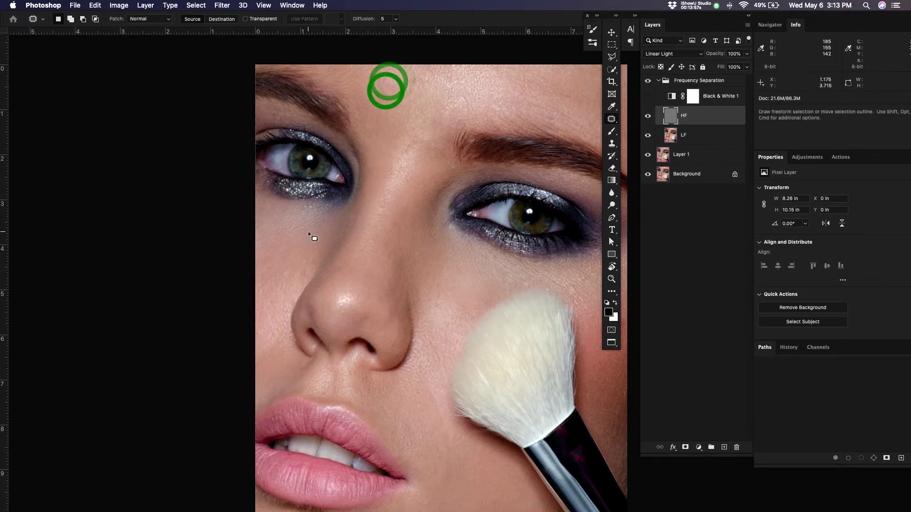
drag(427, 79, 427, 90)
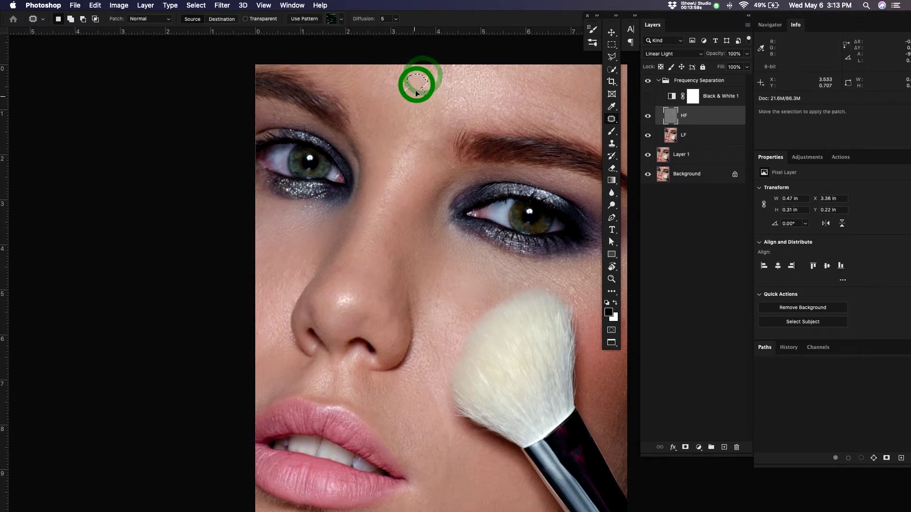
click(416, 98)
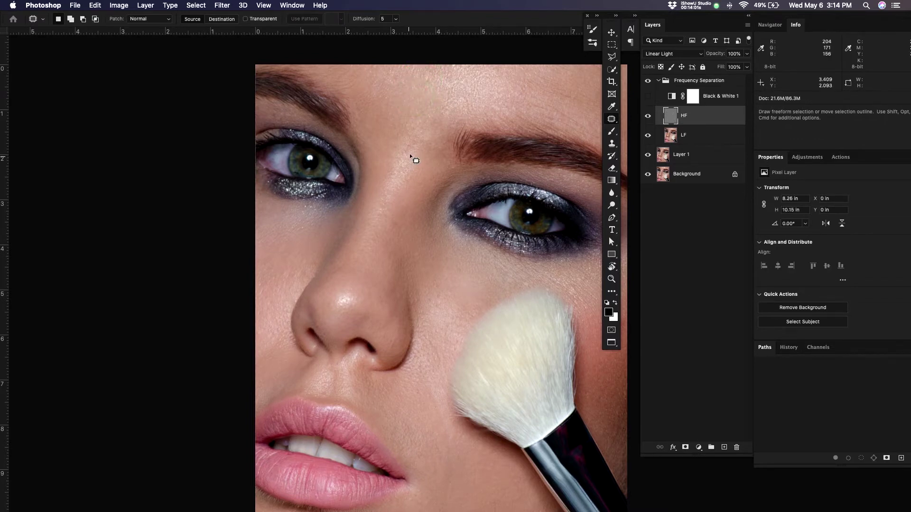
Patch and fill the small texture spots between the eyebrows on the HF layer
click(401, 167)
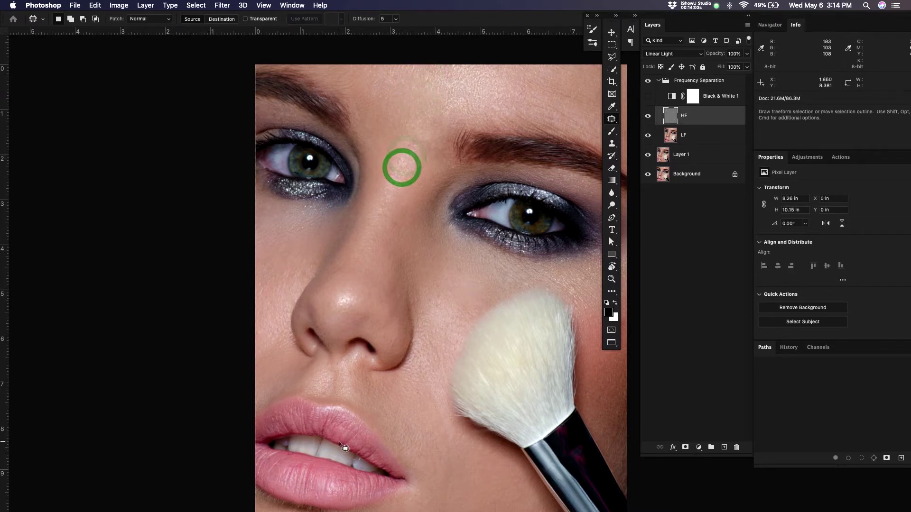
drag(411, 144, 404, 147)
click(407, 162)
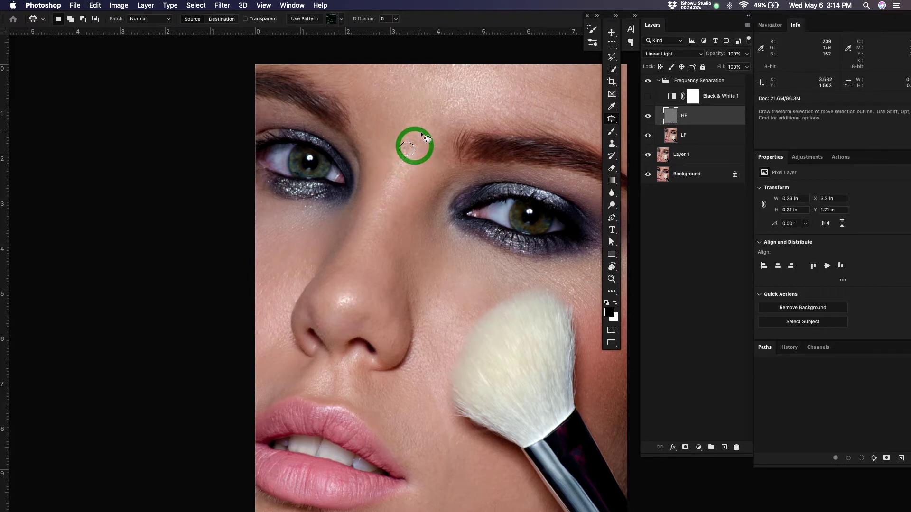
key(shift+BackSpace)
key(Return)
click(438, 174)
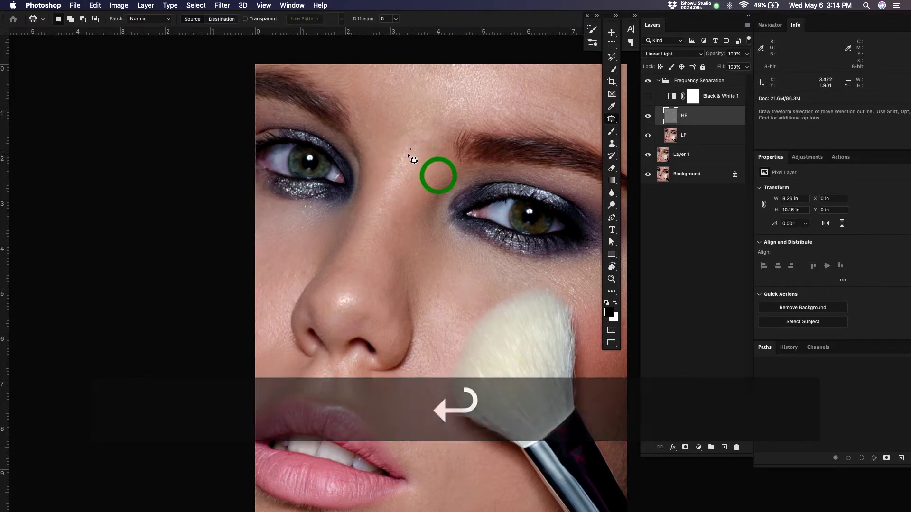
click(412, 150)
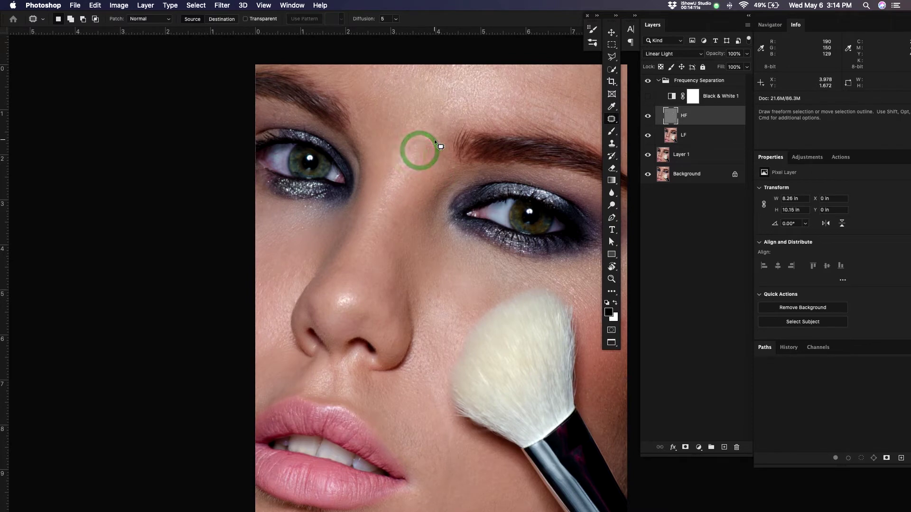
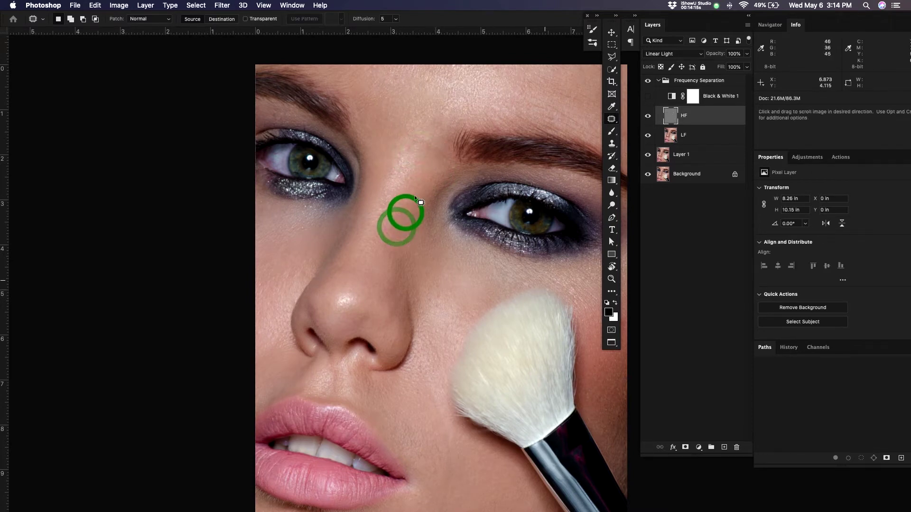
Patch the HF texture spot on the cheek between the nose and the makeup brush
drag(487, 312, 469, 282)
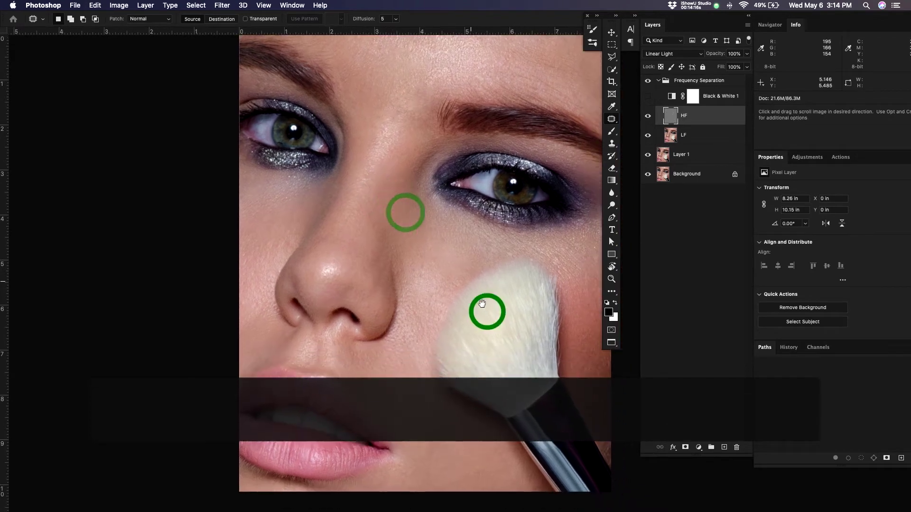
click(431, 272)
drag(425, 263, 426, 262)
drag(423, 263, 421, 269)
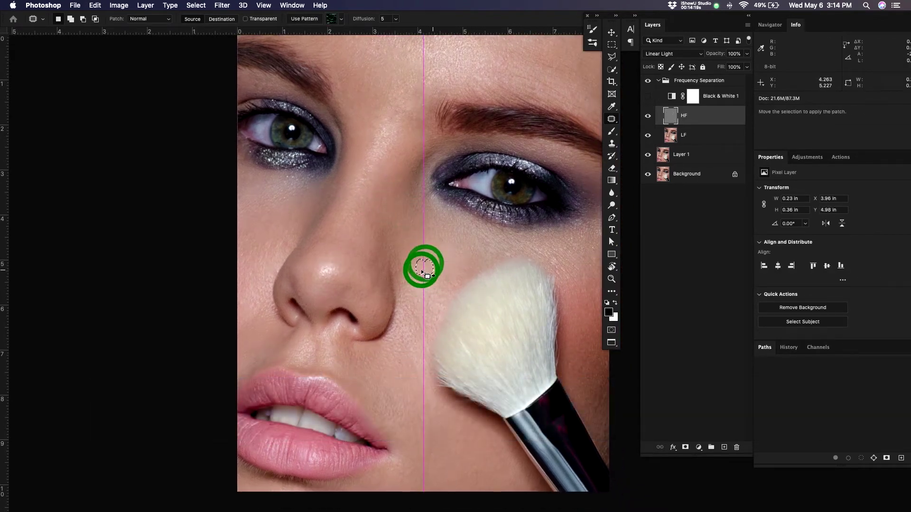
click(435, 268)
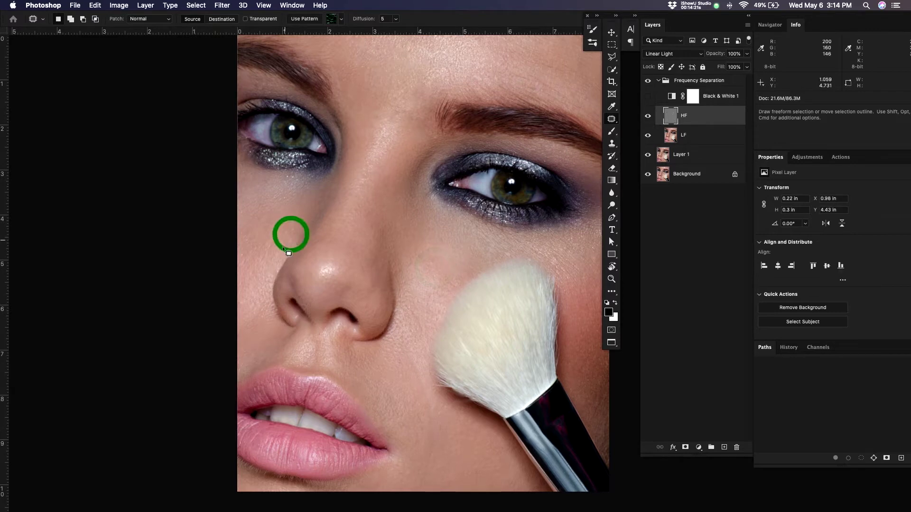
Patch the small HF texture spots on the opposite cheek, beside the nose and below the partly visible eyebrow's eye
mouse_move(288, 242)
mouse_down()
mouse_move(296, 235)
mouse_move(283, 247)
mouse_move(289, 233)
mouse_up()
drag(275, 242, 277, 245)
click(284, 232)
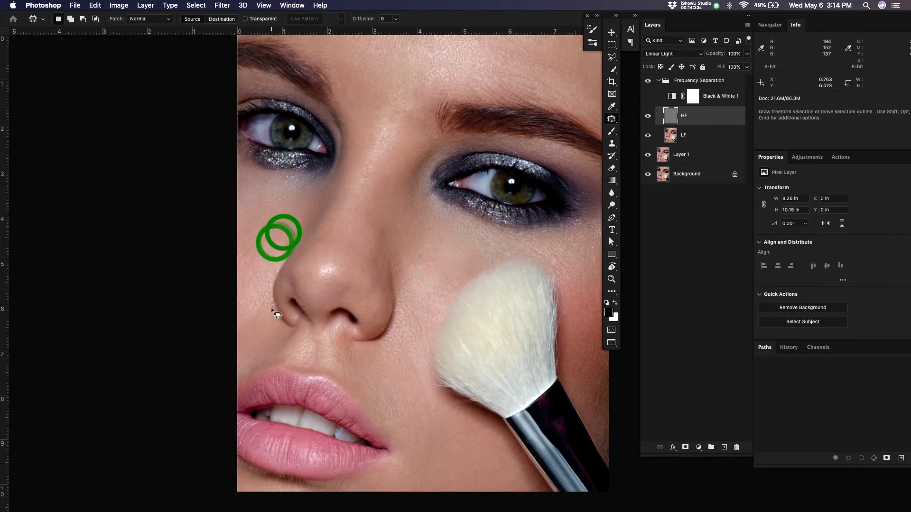
Select the red veins in the white of the eye without the brush beneath it and fill them using Content-Aware on HF
mouse_move(463, 319)
mouse_down()
mouse_move(431, 306)
mouse_move(393, 312)
mouse_move(404, 333)
mouse_up()
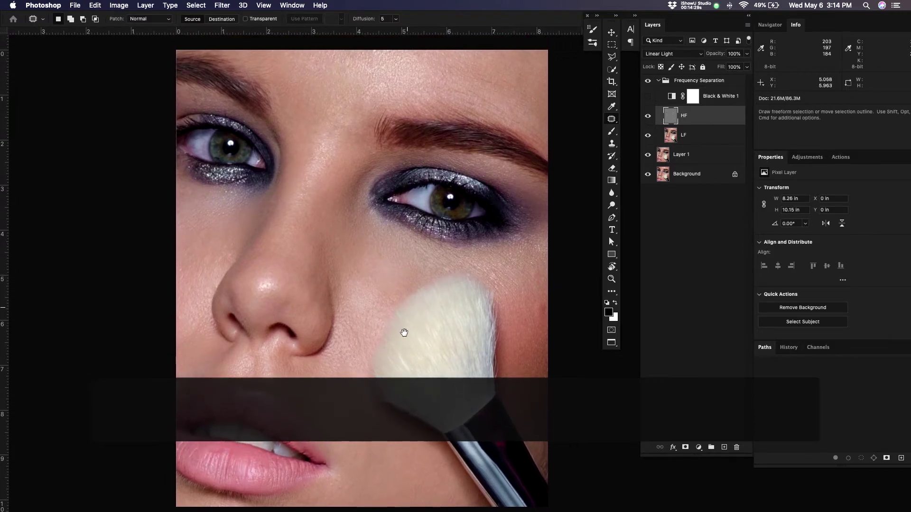
key(z)
drag(192, 144, 430, 189)
key(j)
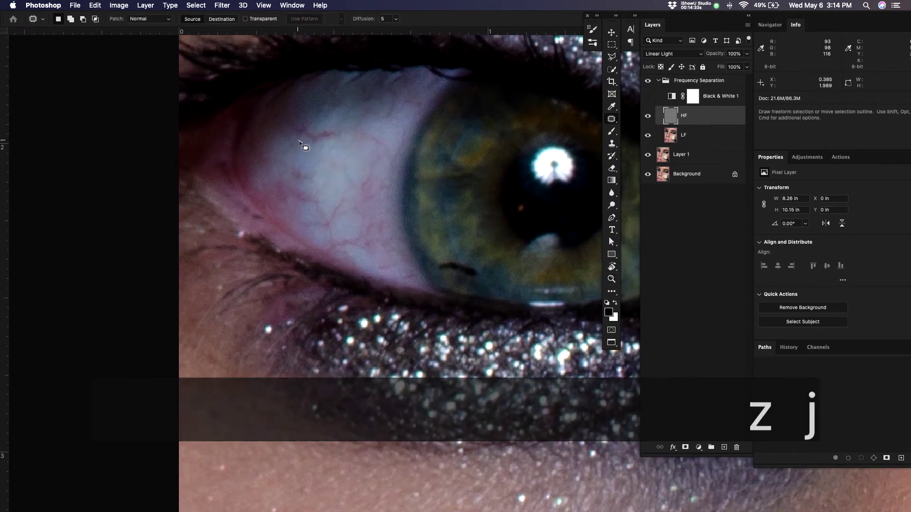
mouse_move(297, 138)
mouse_down()
mouse_move(339, 140)
mouse_move(309, 130)
mouse_move(296, 138)
mouse_up()
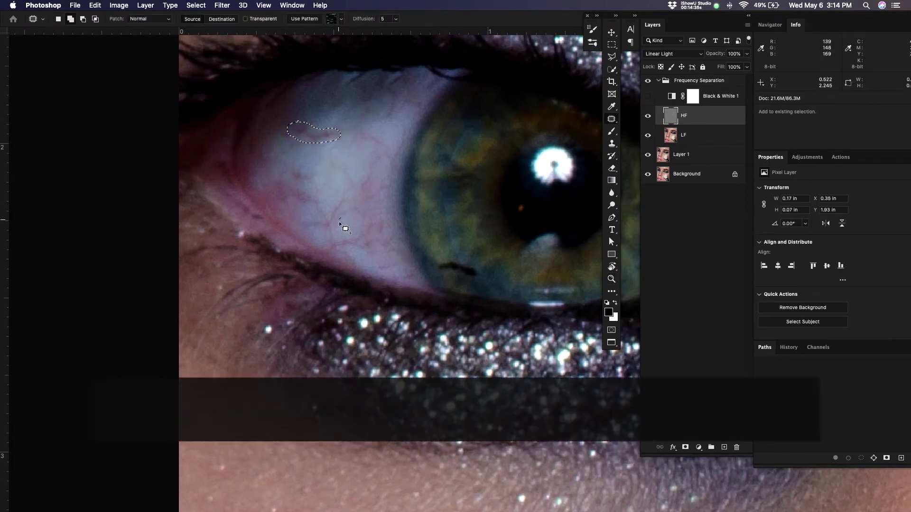
mouse_move(339, 221)
mouse_down()
mouse_move(346, 202)
mouse_move(317, 223)
mouse_up()
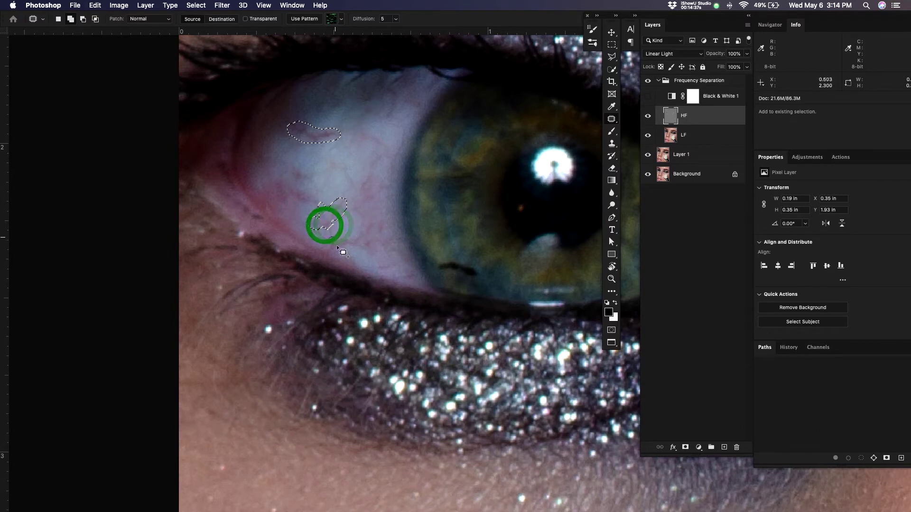
key(shift+BackSpace)
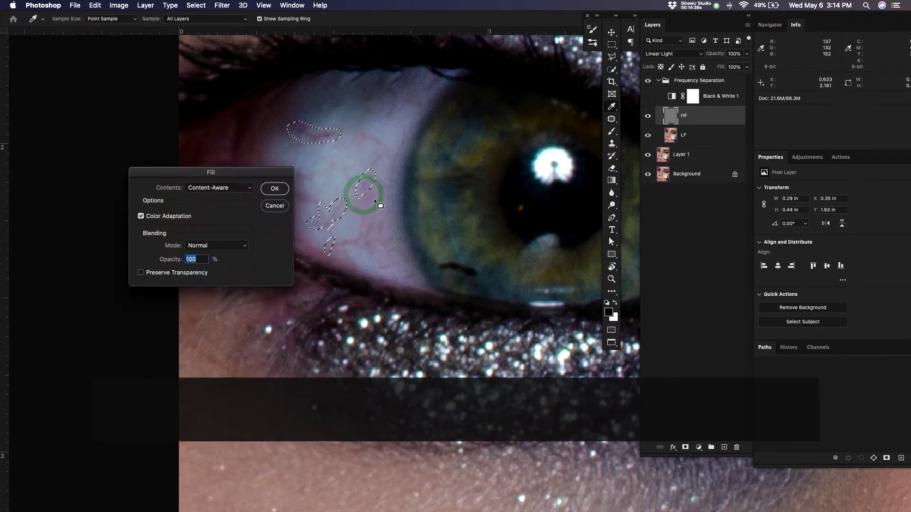
key(Return)
Patch the remaining fine veins in the upper eye white close to the iris on the HF layer
click(377, 207)
drag(389, 144, 385, 146)
drag(379, 148, 379, 152)
drag(387, 110, 386, 113)
drag(387, 116, 387, 126)
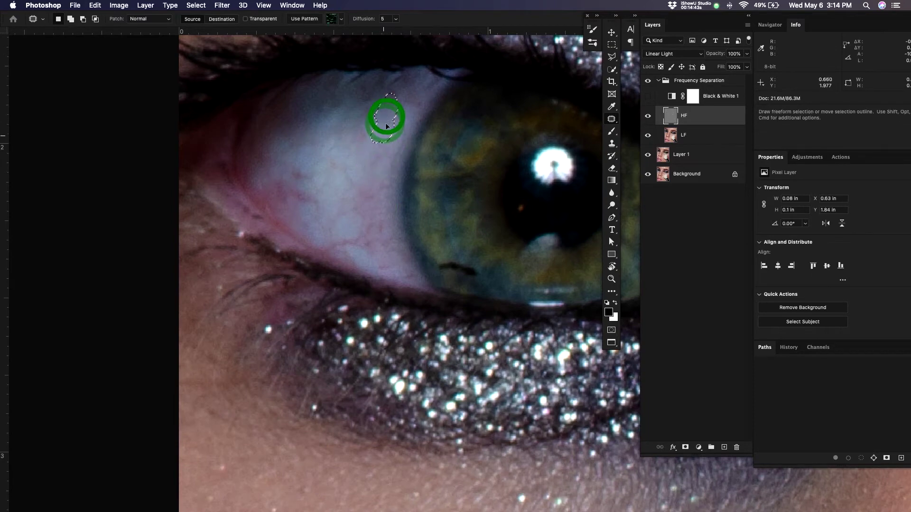
drag(370, 129, 373, 153)
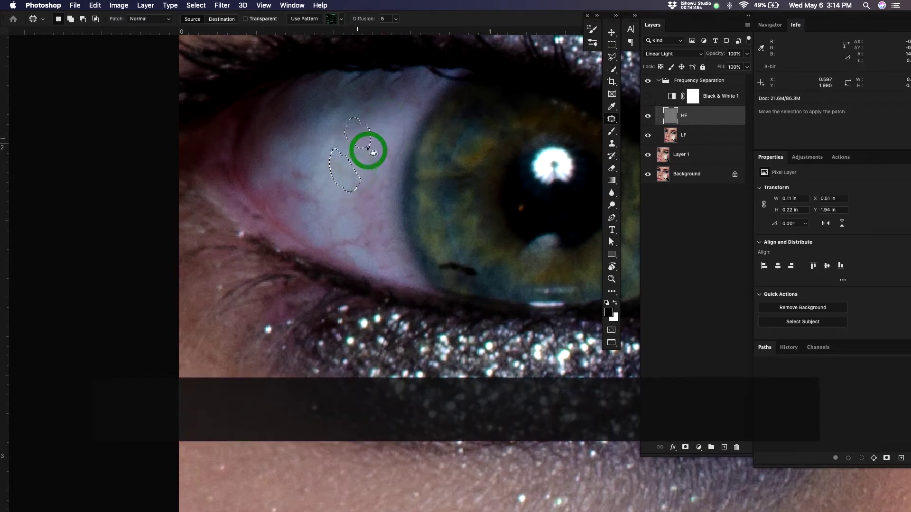
Patch the uneven spots in the middle of the eye white on the HF layer
mouse_move(308, 170)
mouse_down()
mouse_move(300, 166)
mouse_move(305, 177)
mouse_move(312, 157)
mouse_up()
drag(310, 191, 308, 196)
mouse_move(307, 199)
mouse_down()
mouse_move(290, 191)
mouse_move(283, 213)
mouse_move(301, 210)
mouse_up()
drag(340, 144, 329, 158)
drag(324, 173, 324, 174)
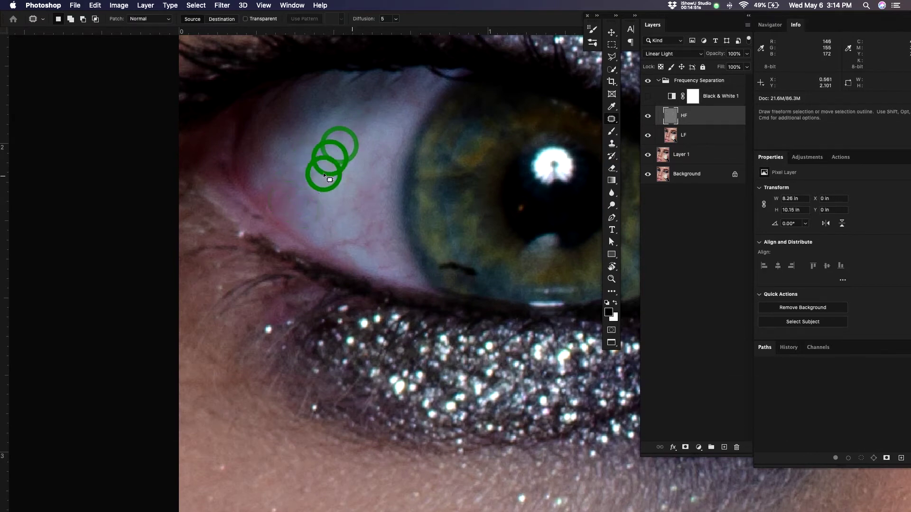
click(347, 168)
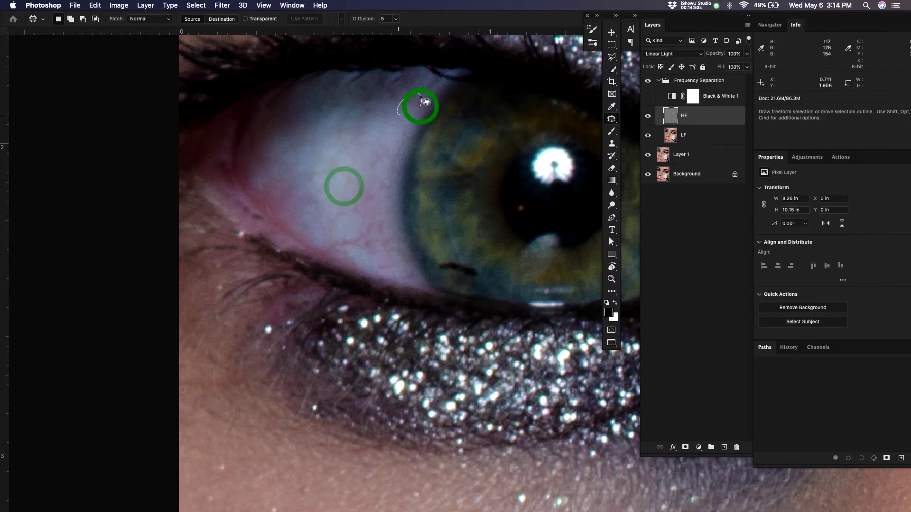
Patch the veins at the iris's upper edge and along the lower part of the eye white
drag(420, 96, 403, 114)
drag(362, 238, 367, 259)
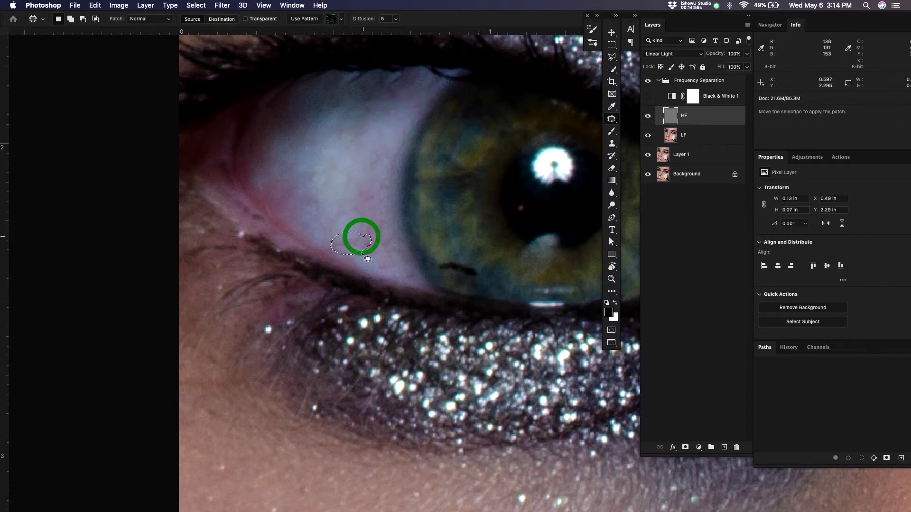
click(366, 212)
mouse_move(366, 219)
mouse_down()
mouse_move(378, 196)
mouse_move(372, 180)
mouse_move(368, 214)
mouse_move(367, 172)
mouse_move(348, 177)
mouse_move(322, 159)
mouse_move(338, 184)
mouse_up()
click(338, 185)
Select the dark mark in the lower part of the iris and fill it on the HF layer
key(space)
drag(384, 165, 386, 136)
key(z)
drag(489, 282, 489, 284)
key(j)
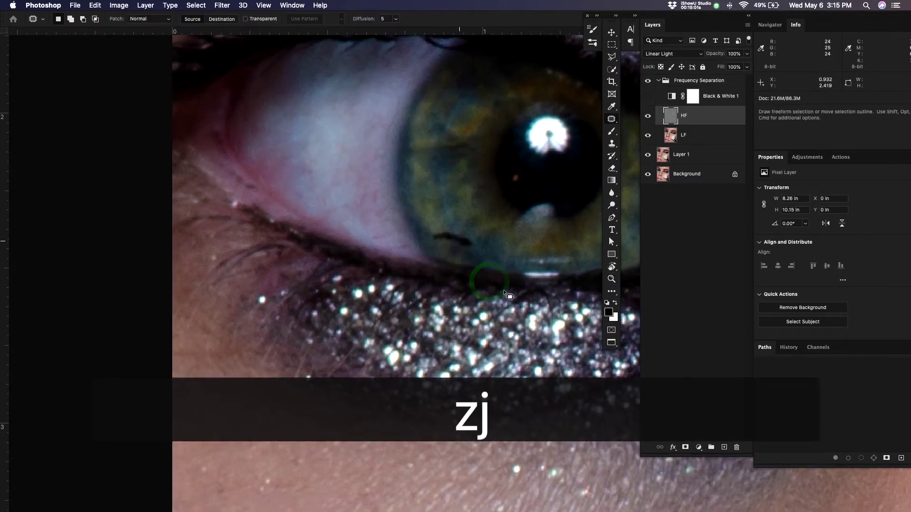
drag(468, 240, 456, 240)
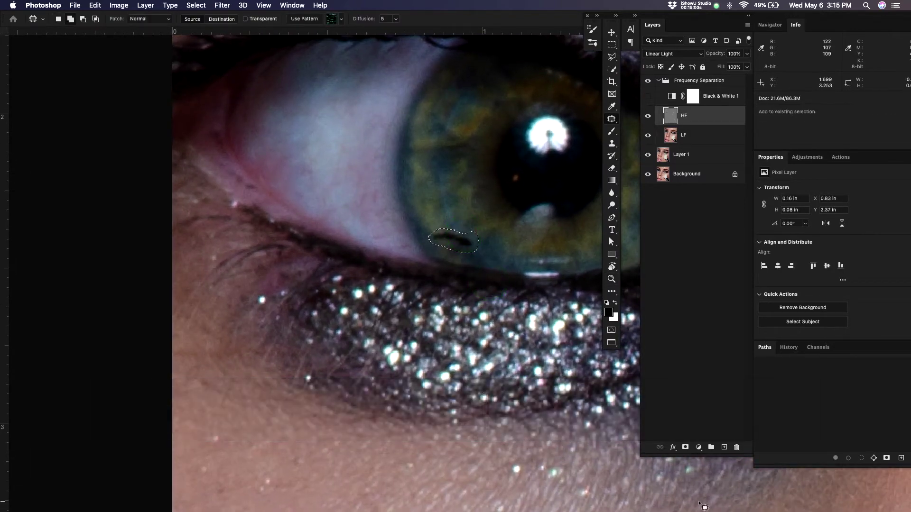
key(shift+BackSpace)
key(Return)
Patch out the small reddish spot at the edge of the pupil
key(space)
drag(590, 255, 429, 322)
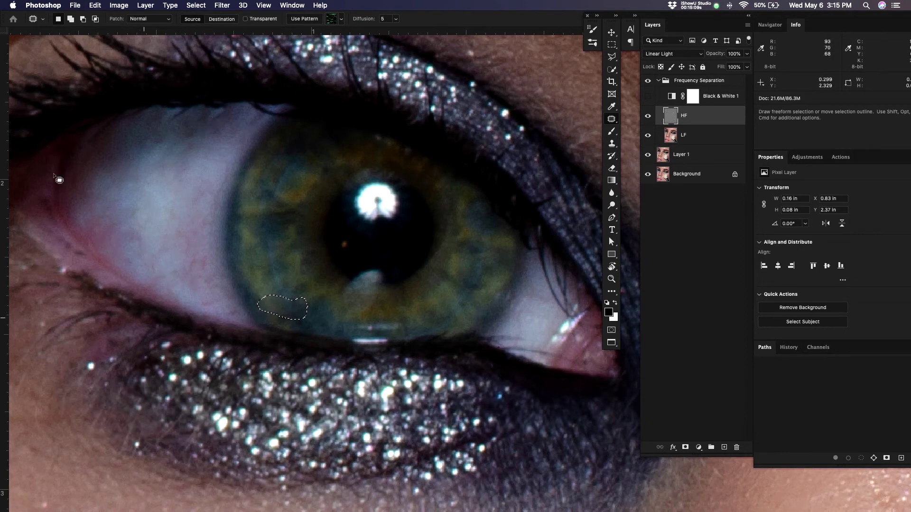
key(space)
drag(446, 293, 374, 264)
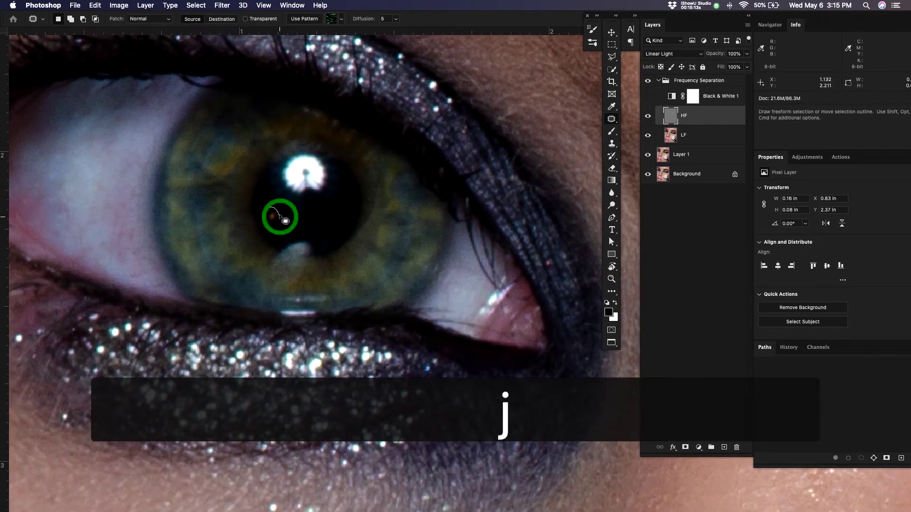
Patch the HF texture spots on the skin between the eyebrow and the glittery upper eyelid
key(z)
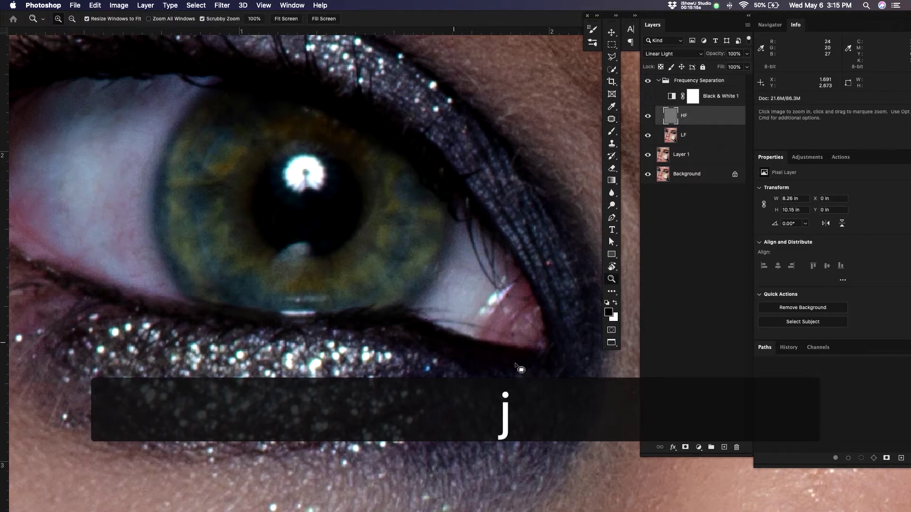
alt+click(468, 328)
drag(468, 329, 434, 369)
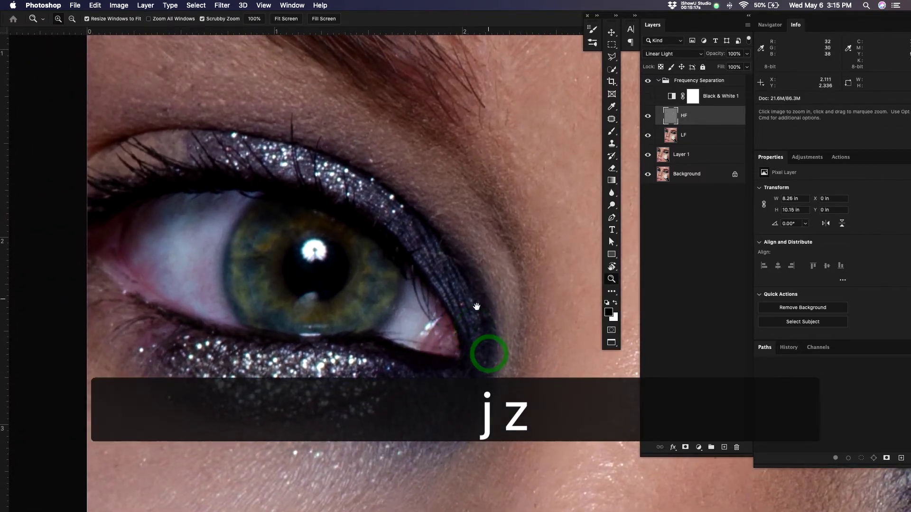
drag(488, 303, 475, 307)
key(j)
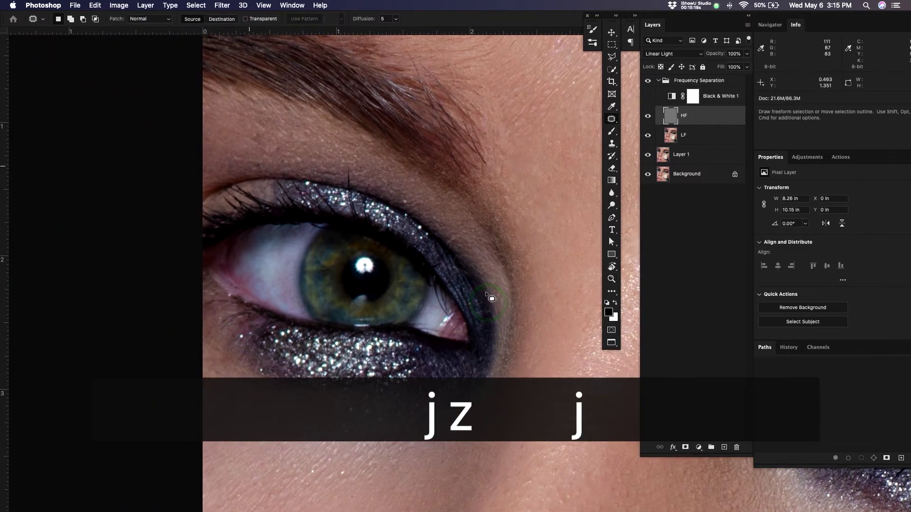
drag(261, 164, 261, 166)
mouse_move(260, 170)
mouse_down()
mouse_move(287, 168)
mouse_move(283, 147)
mouse_move(292, 150)
mouse_up()
click(271, 163)
drag(261, 137, 272, 139)
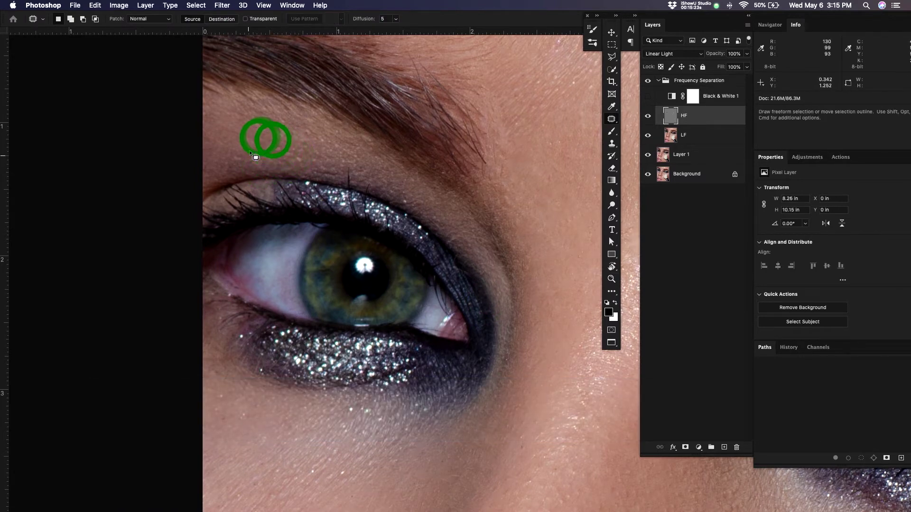
Patch the small HF texture spots on the cheek below the eye, beside the nose
key(space)
drag(469, 320, 384, 215)
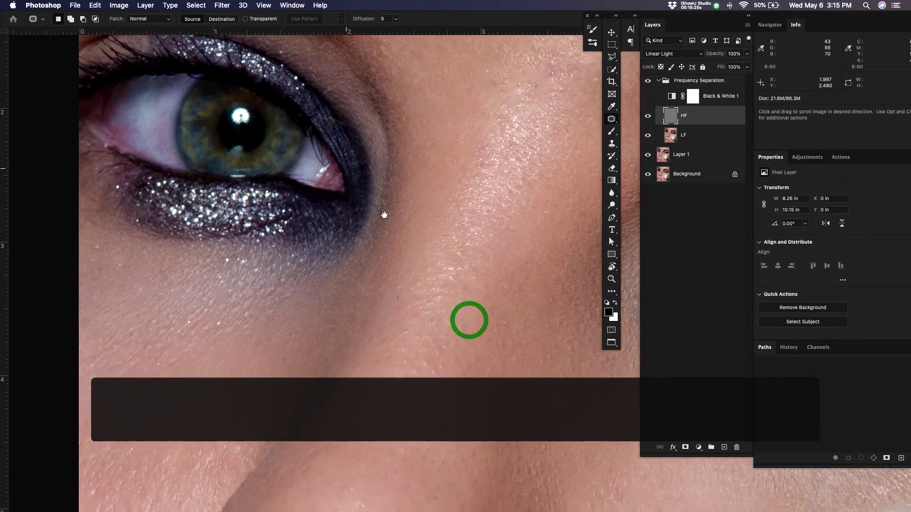
drag(498, 331, 472, 220)
key(j)
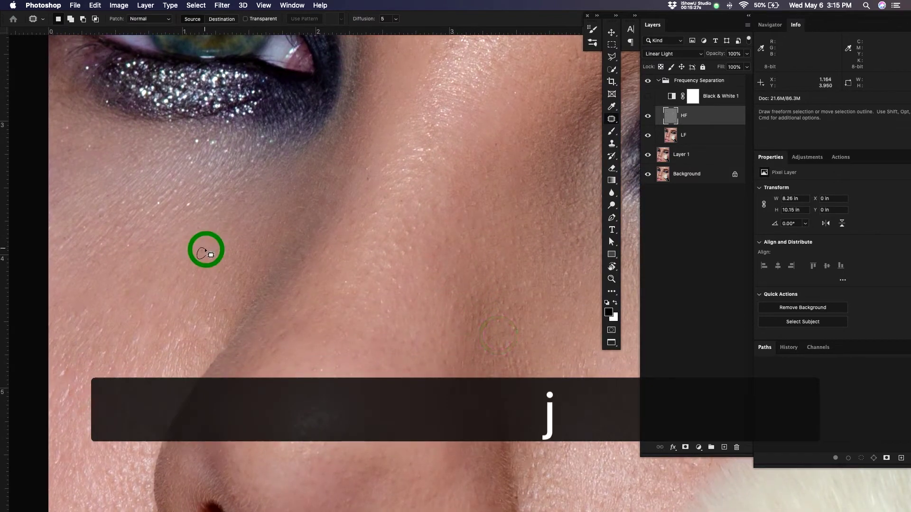
drag(206, 249, 206, 250)
drag(203, 255, 201, 264)
click(202, 263)
drag(205, 228, 204, 229)
drag(200, 232, 196, 239)
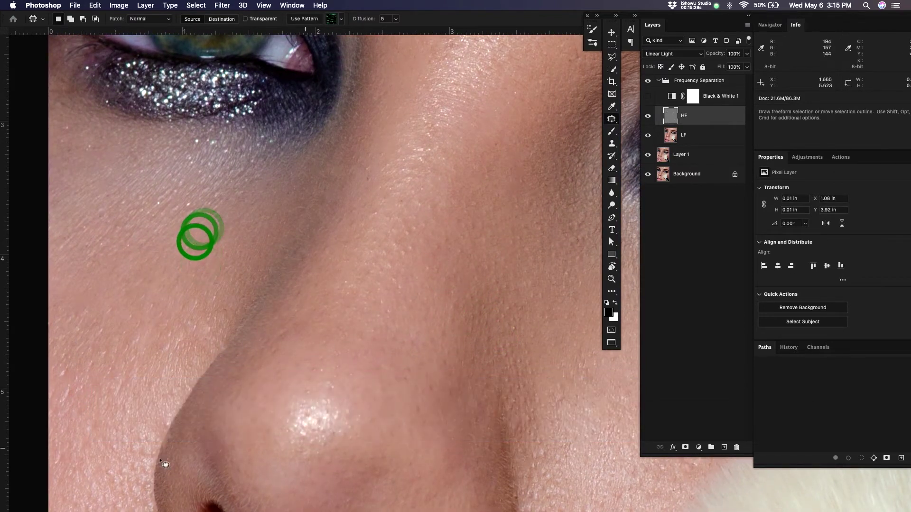
Patch the HF texture spots along the side and highlight of the nose bridge
key(space)
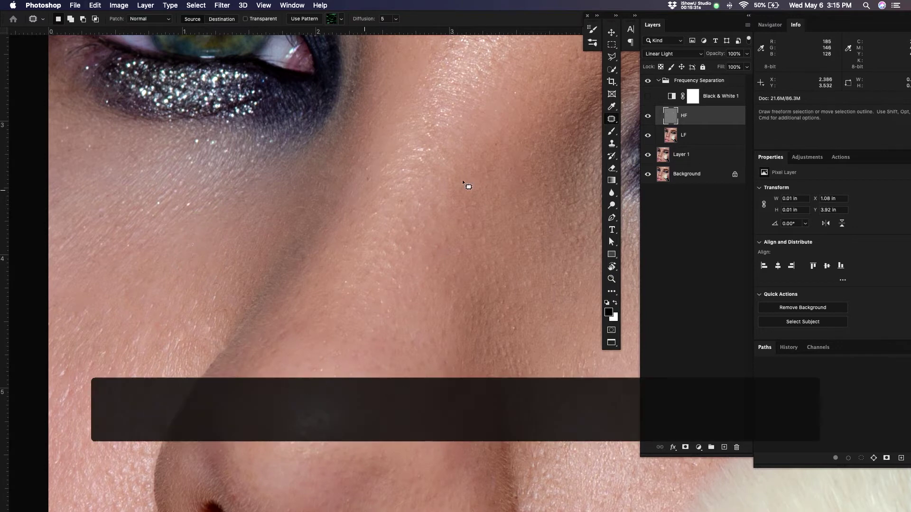
drag(378, 183, 376, 182)
drag(367, 181, 361, 197)
click(360, 197)
drag(388, 157, 387, 158)
mouse_move(384, 157)
mouse_down()
mouse_move(368, 178)
mouse_move(364, 167)
mouse_move(359, 191)
mouse_move(373, 151)
mouse_up()
click(378, 171)
click(361, 185)
drag(370, 157, 381, 145)
click(381, 144)
Patch the HF texture spots on the skin between the outer nostril wing and the upper lip, near the photo's edge
key(space)
drag(447, 297, 423, 156)
drag(417, 355, 417, 287)
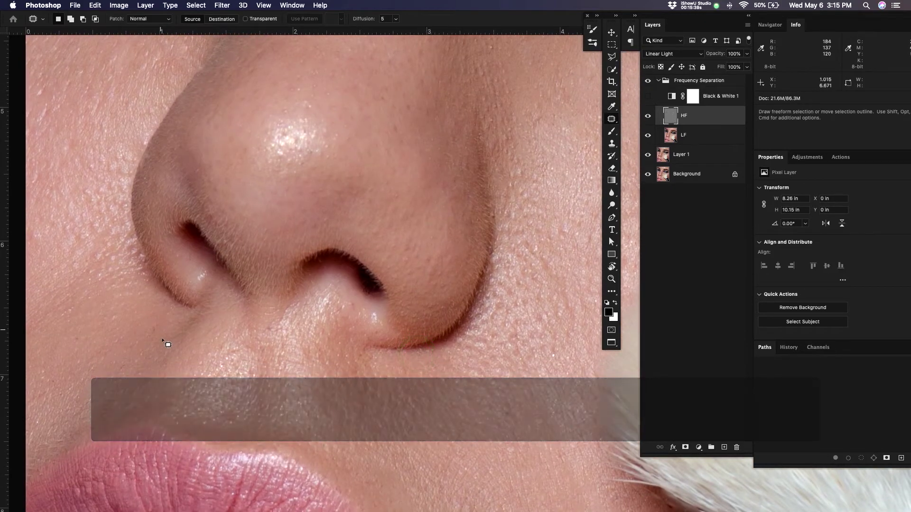
drag(156, 327, 159, 335)
drag(87, 342, 86, 341)
drag(81, 340, 89, 320)
click(89, 320)
drag(57, 381, 67, 359)
click(66, 360)
Patch the HF texture spots beneath the middle of the nose and under the nostril nearer the makeup brush
key(space)
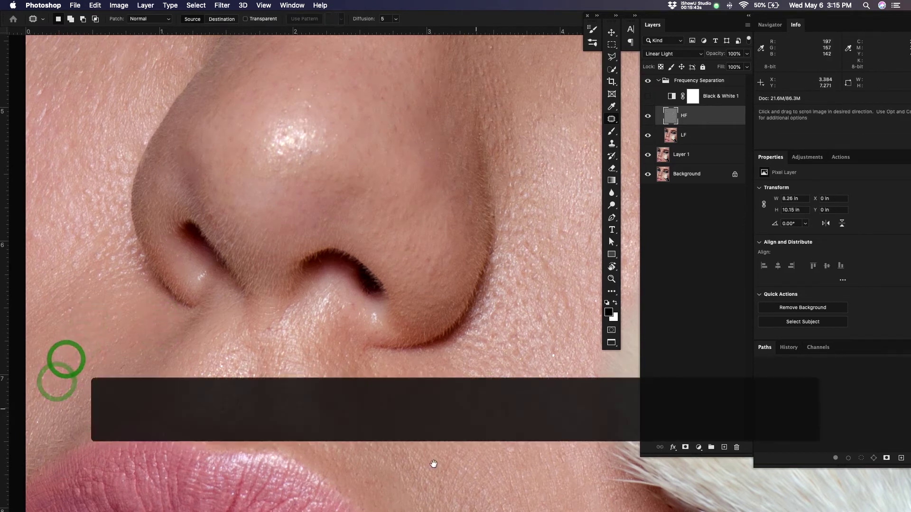
drag(273, 332, 274, 345)
click(274, 345)
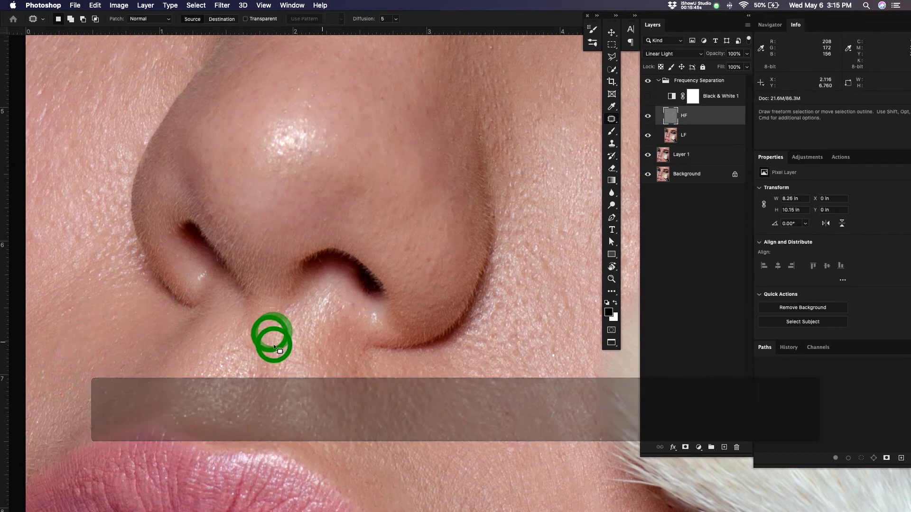
drag(357, 313, 353, 313)
drag(347, 312, 357, 323)
click(357, 324)
Patch the HF texture spots on the skin just above the upper lip's edge, on the makeup brush side
key(space)
drag(491, 407, 458, 270)
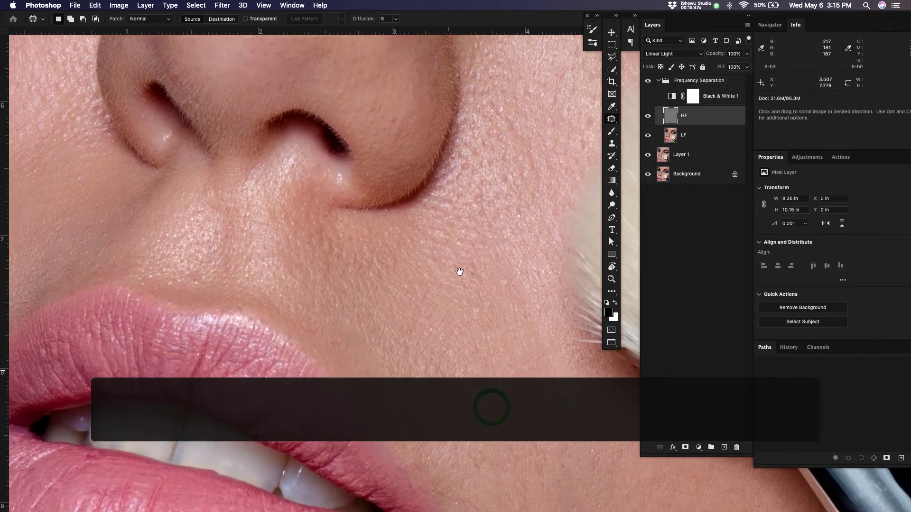
drag(446, 370, 426, 378)
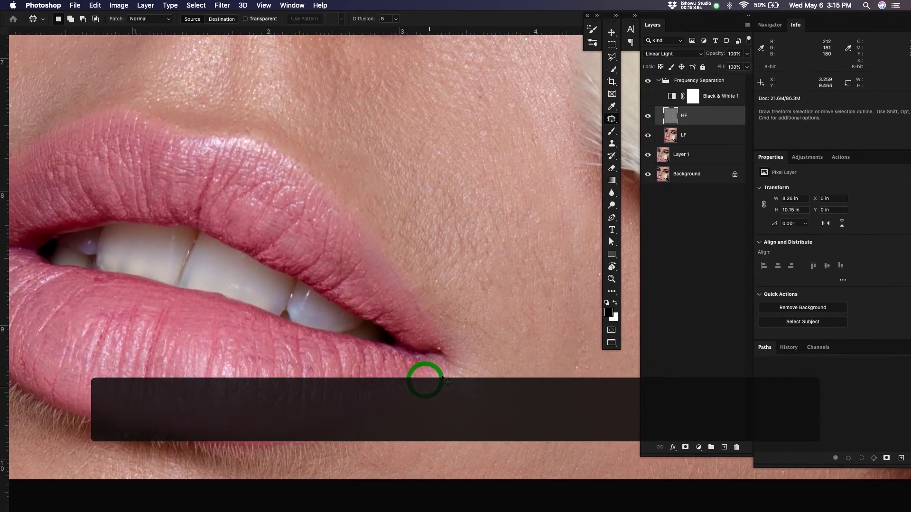
key(z)
alt+click(425, 348)
alt+click(425, 348)
key(space)
drag(477, 361, 419, 389)
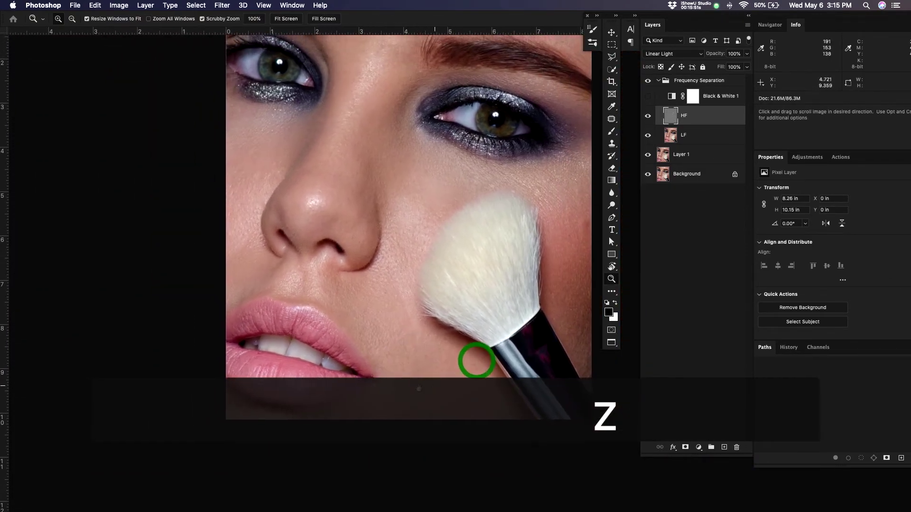
key(z)
click(370, 315)
click(370, 315)
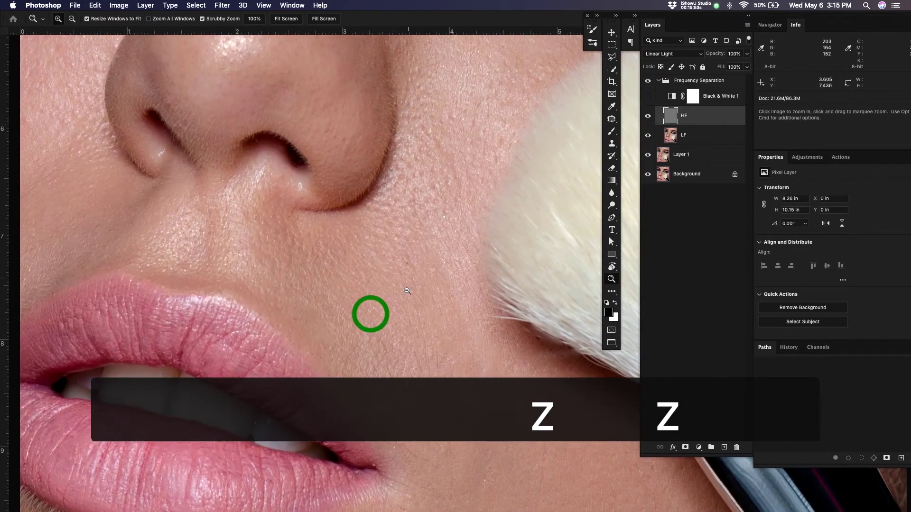
key(j)
mouse_move(329, 329)
mouse_down()
mouse_move(319, 343)
mouse_move(329, 332)
mouse_up()
drag(324, 333, 337, 347)
click(332, 340)
mouse_move(317, 309)
mouse_down()
mouse_move(299, 296)
mouse_move(316, 307)
mouse_up()
mouse_move(310, 304)
mouse_down()
mouse_move(317, 295)
mouse_move(305, 326)
mouse_up()
drag(300, 322, 313, 335)
Patch the uneven HF texture directly beneath the nostril on the makeup brush side
key(space)
drag(327, 262, 371, 336)
drag(328, 253, 328, 255)
drag(328, 255, 323, 251)
drag(327, 260, 330, 266)
mouse_move(330, 265)
mouse_down()
mouse_move(319, 232)
mouse_move(316, 239)
mouse_up()
click(323, 250)
Select the uneven texture spots on the cheek between the mouth corner and the makeup brush
key(space)
drag(478, 385, 229, 266)
drag(461, 404, 455, 281)
drag(399, 299, 486, 342)
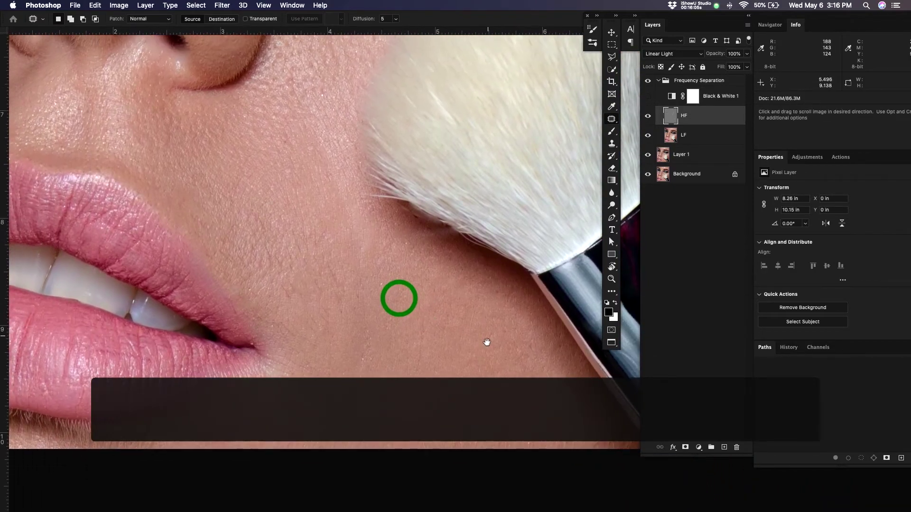
drag(337, 282, 336, 285)
drag(345, 314, 345, 319)
drag(336, 324, 313, 338)
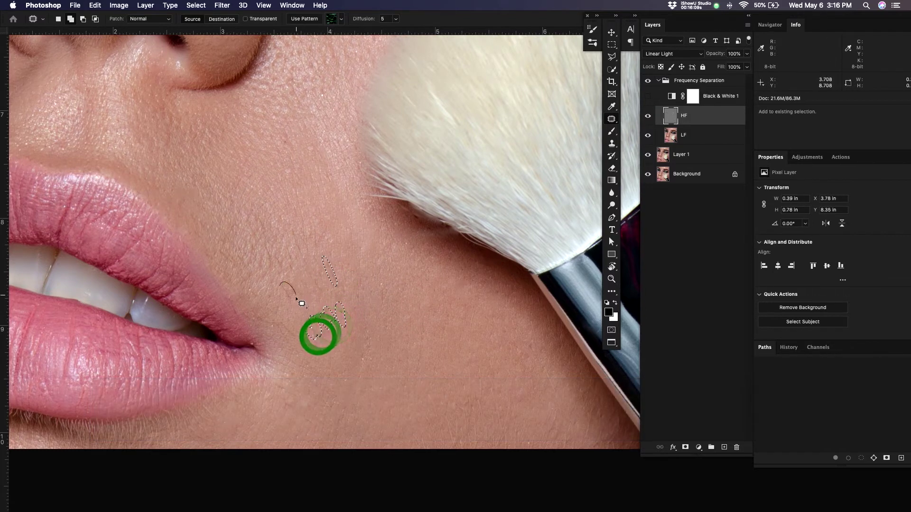
mouse_move(296, 296)
mouse_down()
mouse_move(291, 303)
mouse_move(278, 275)
mouse_up()
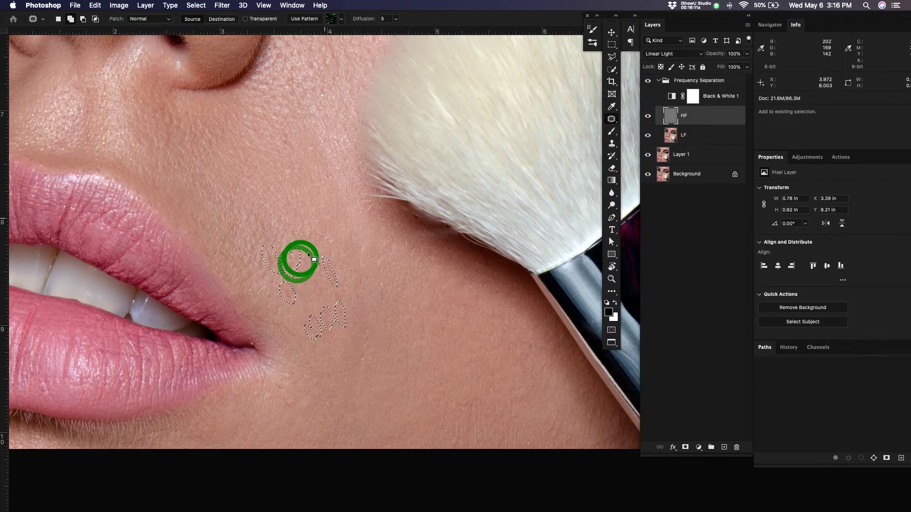
drag(323, 247, 331, 254)
drag(322, 300, 320, 285)
drag(294, 334, 273, 322)
Add the texture spots along the upper lip's edge and under the nostril to the selection and fill it with Content-Aware
drag(237, 263, 232, 267)
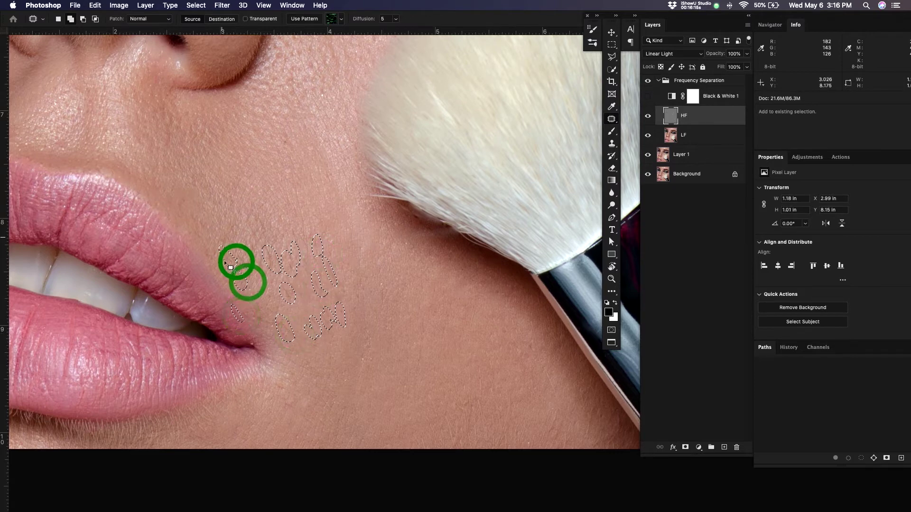
drag(221, 232, 172, 192)
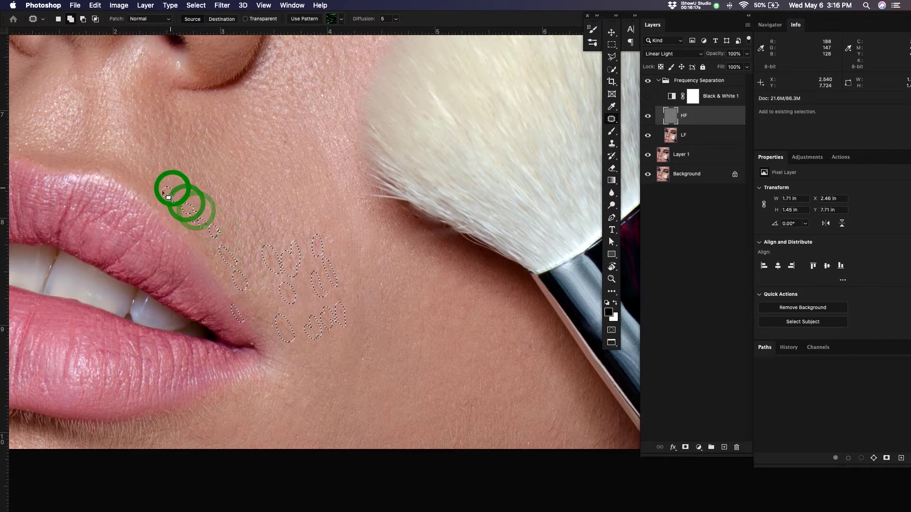
drag(294, 150, 289, 147)
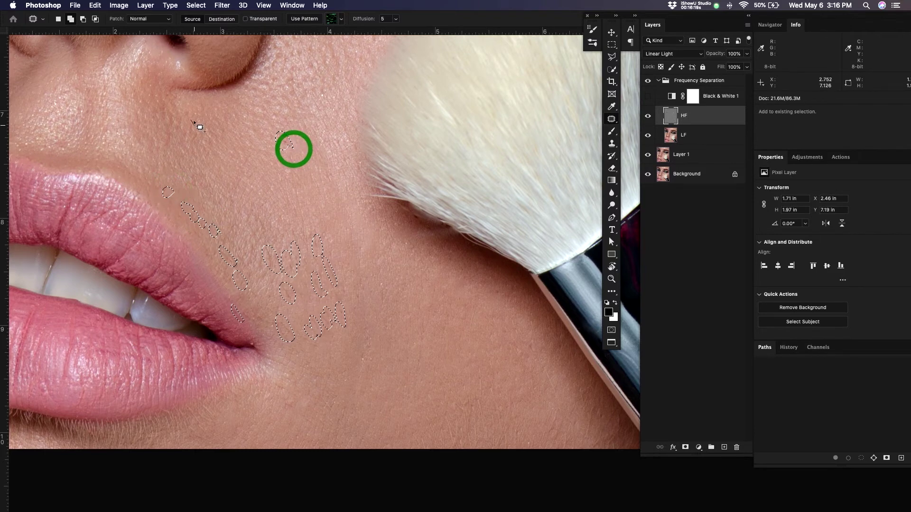
drag(194, 125, 173, 149)
key(shift+BackSpace)
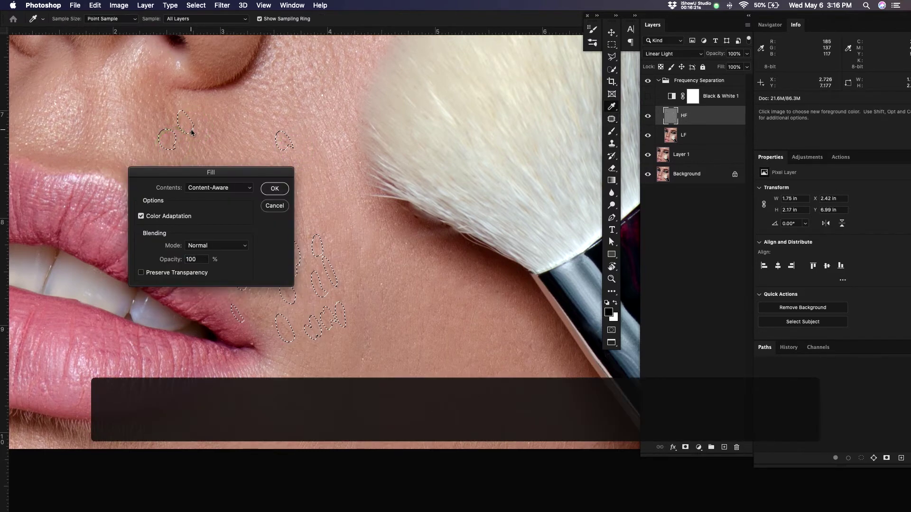
key(Return)
click(251, 204)
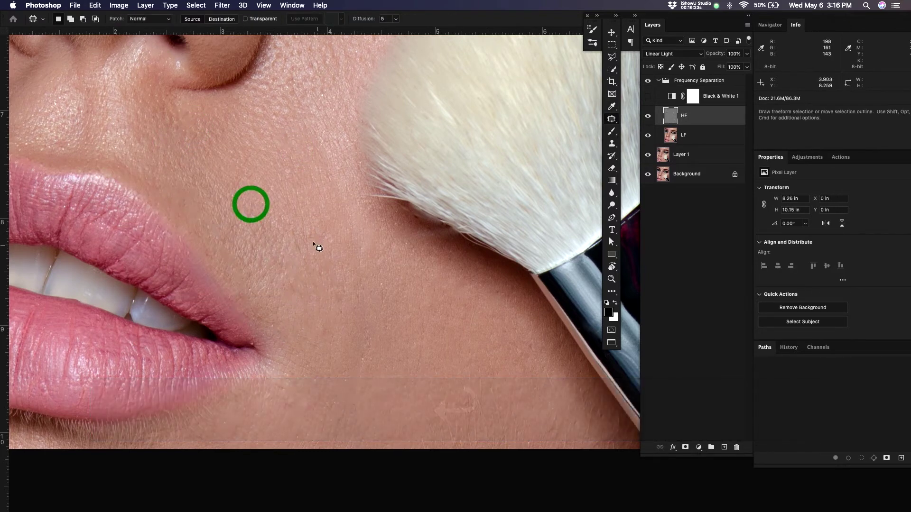
key(super+z)
click(227, 258)
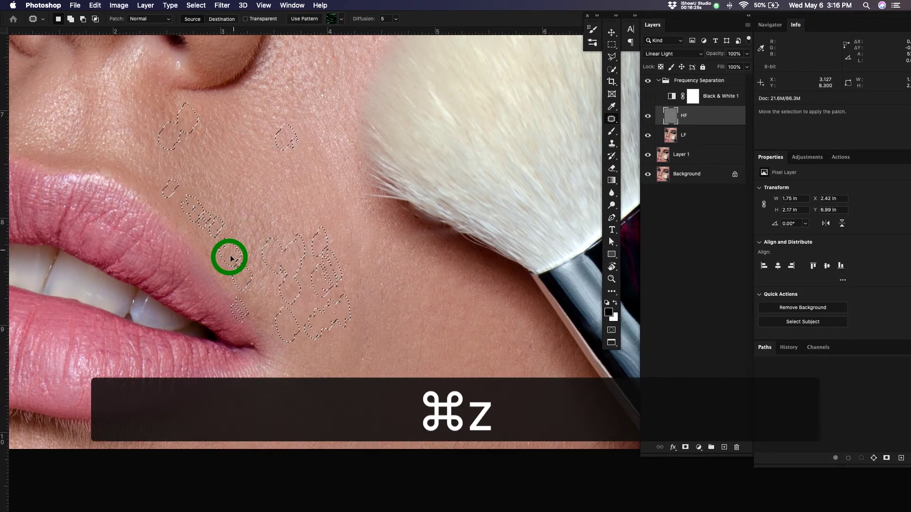
click(239, 247)
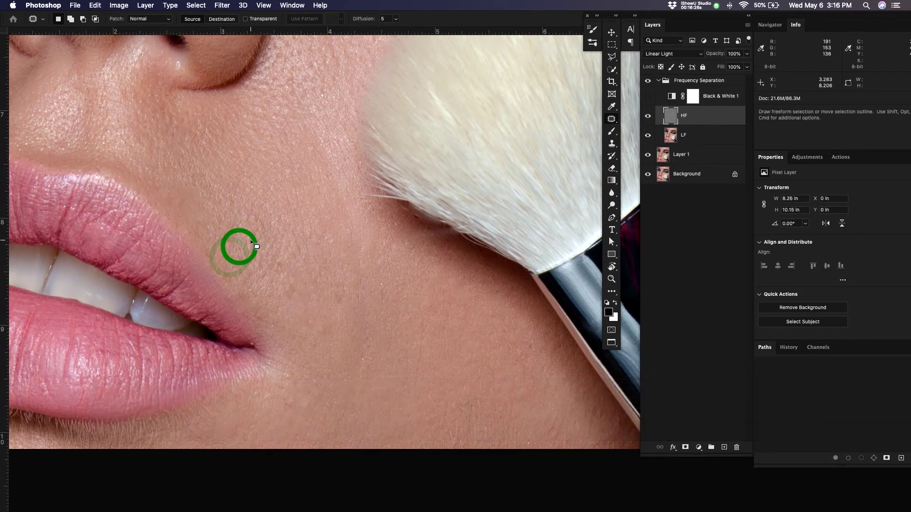
Patch the uneven HF texture spots on the cheek just beyond the mouth corner, towards the makeup brush
mouse_move(284, 265)
mouse_down()
mouse_move(295, 282)
mouse_move(284, 266)
mouse_up()
click(291, 284)
mouse_move(283, 268)
mouse_down()
mouse_move(291, 285)
mouse_move(311, 238)
mouse_move(301, 264)
mouse_up()
drag(301, 258, 313, 295)
click(313, 295)
Patch the HF texture spots higher on the cheek, between the upper lip and the brush bristles
mouse_move(312, 225)
mouse_down()
mouse_move(287, 200)
mouse_move(309, 226)
mouse_up()
drag(302, 214, 317, 206)
click(317, 207)
mouse_move(296, 173)
mouse_down()
mouse_move(304, 201)
mouse_move(320, 157)
mouse_move(322, 178)
mouse_up()
click(302, 195)
mouse_move(315, 186)
mouse_down()
mouse_move(309, 206)
mouse_move(275, 208)
mouse_move(279, 218)
mouse_up()
click(309, 208)
click(279, 219)
Select the small mark at the corner of the mouth and fill it with Content-Aware
mouse_move(340, 361)
mouse_down()
mouse_move(363, 304)
mouse_move(344, 269)
mouse_up()
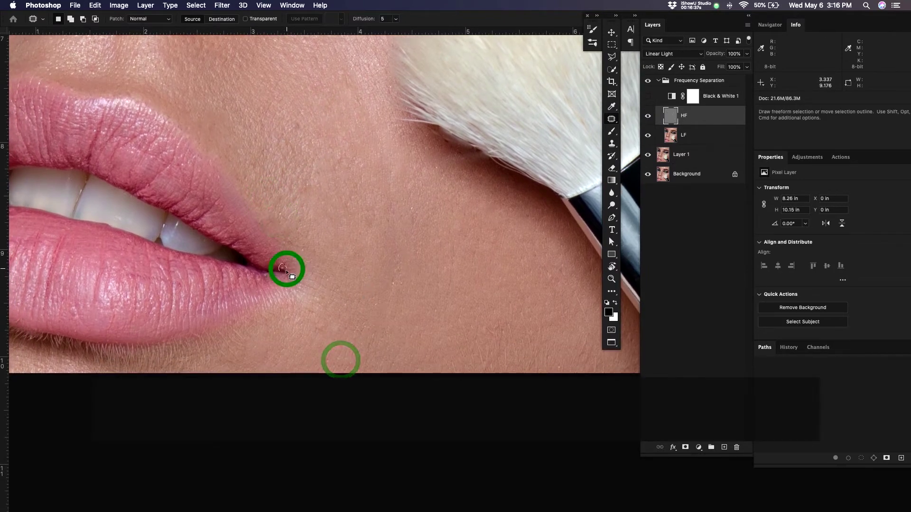
key(shift+BackSpace)
key(Return)
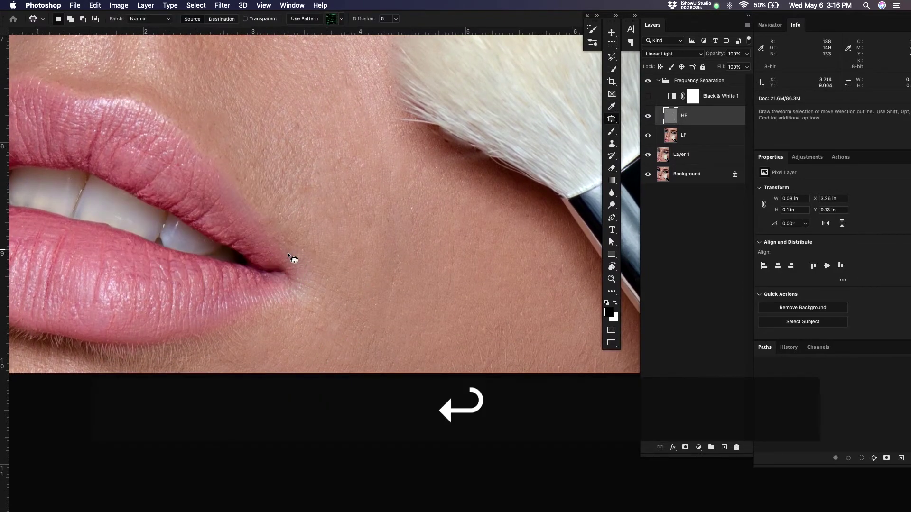
Patch the long vertical strips of uneven HF texture running down the cheek between the mouth and the makeup brush
key(z)
drag(443, 270, 316, 336)
key(j)
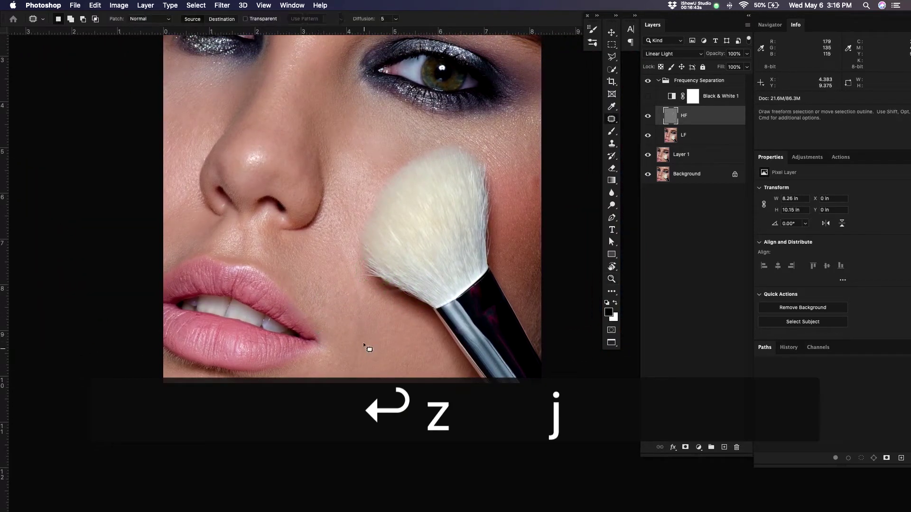
mouse_move(360, 366)
mouse_down()
mouse_move(371, 309)
mouse_move(353, 272)
mouse_up()
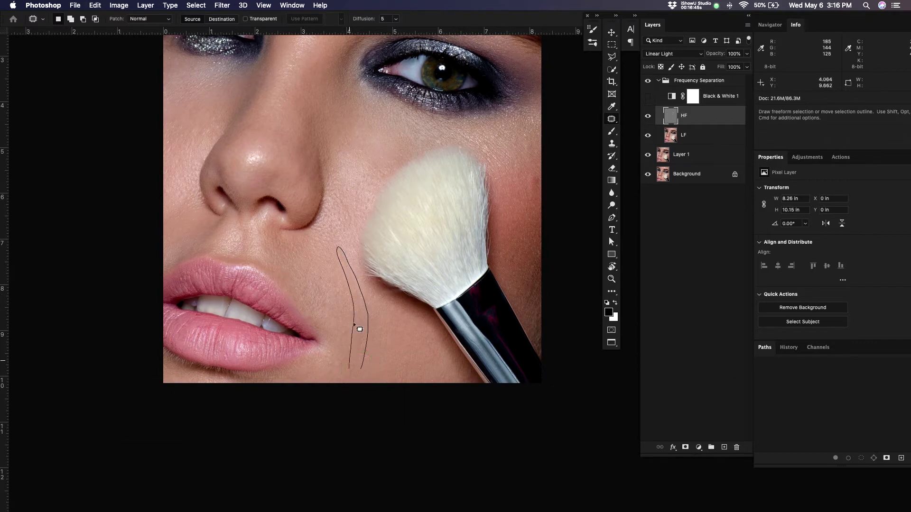
drag(355, 325, 362, 369)
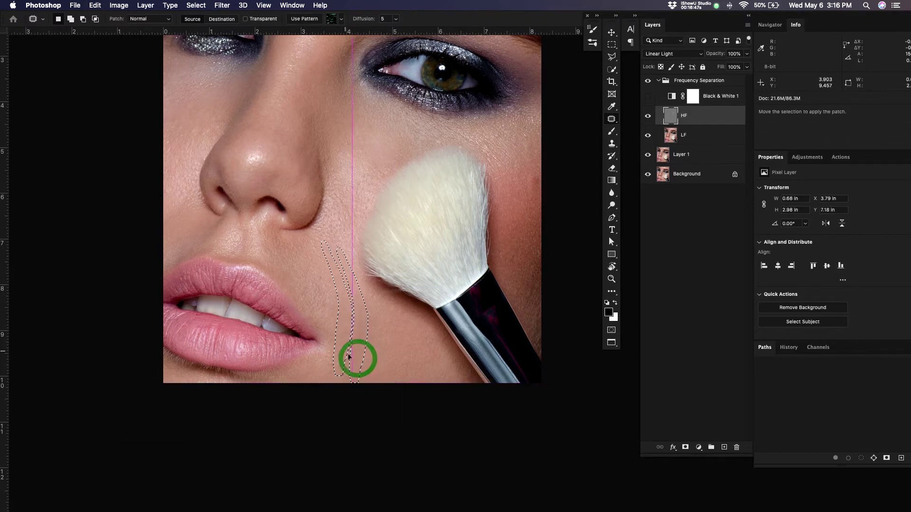
mouse_move(363, 355)
mouse_down()
mouse_move(389, 327)
mouse_move(365, 354)
mouse_move(350, 327)
mouse_up()
click(382, 334)
mouse_move(353, 334)
mouse_down()
mouse_move(325, 364)
mouse_move(335, 367)
mouse_up()
click(361, 343)
click(347, 357)
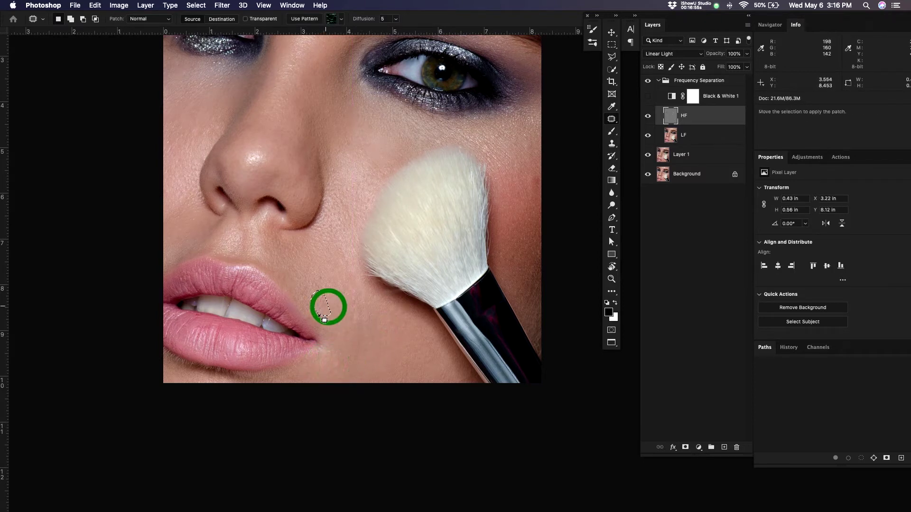
Patch the small remaining HF texture spots on the skin just above the mouth corner
drag(327, 298, 325, 308)
click(338, 295)
drag(327, 275, 329, 276)
drag(327, 277, 322, 279)
click(329, 293)
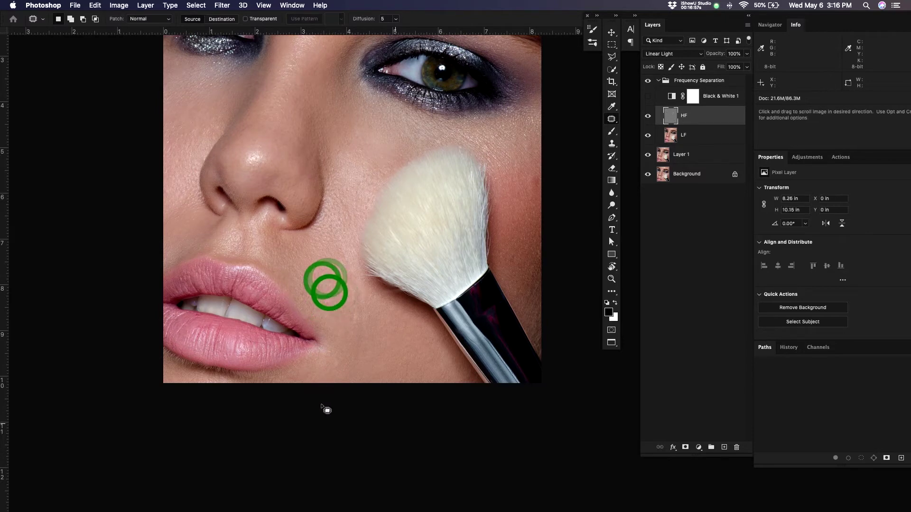
Try to clone clean texture over the mark on the brush handle's dark edge with a 16 px Clone Stamp
drag(471, 374, 451, 412)
key(z)
drag(480, 352, 444, 270)
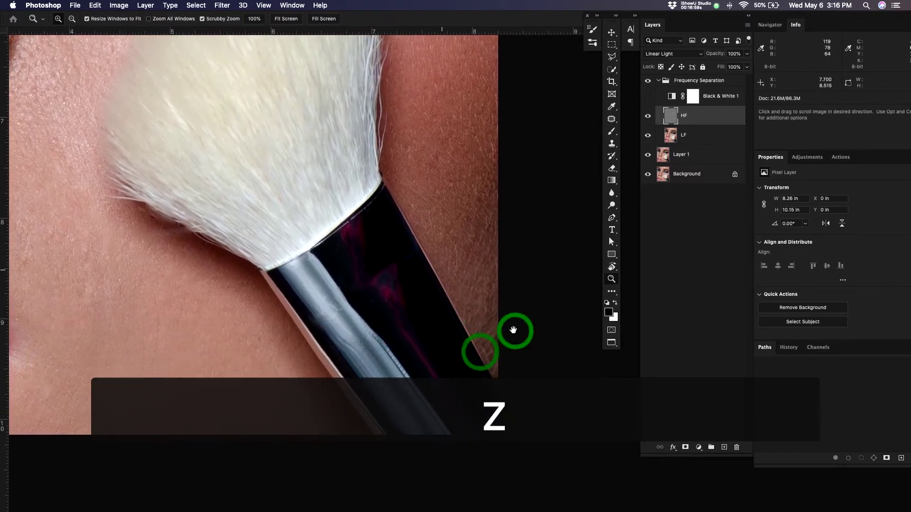
drag(512, 330, 437, 234)
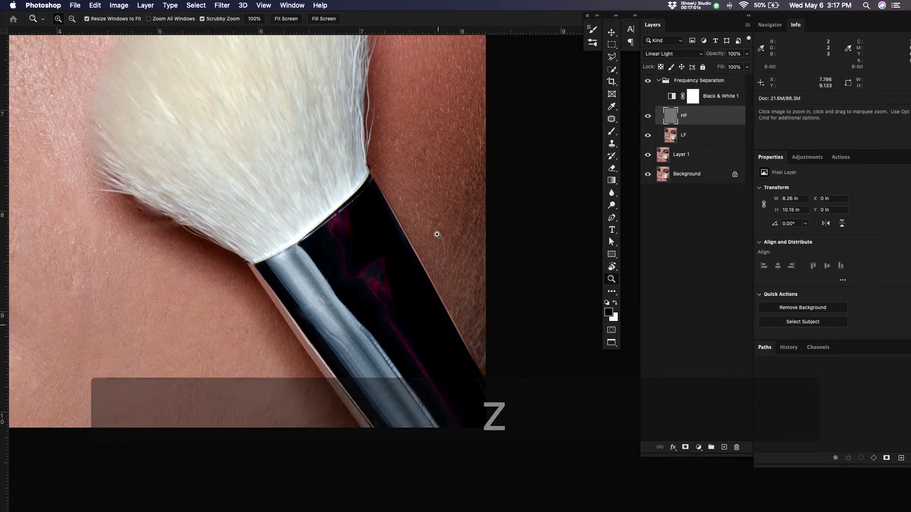
key(z)
click(304, 315)
key(s)
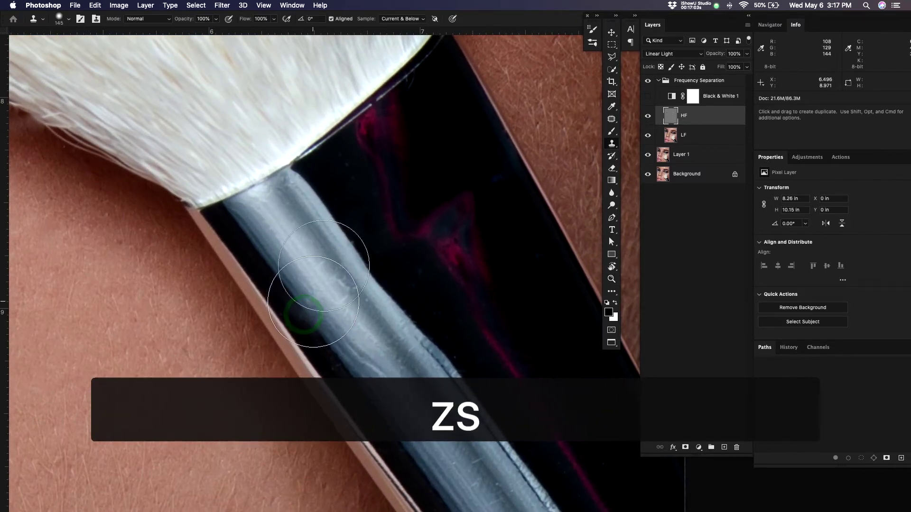
ctrl+alt+drag(307, 289, 308, 289)
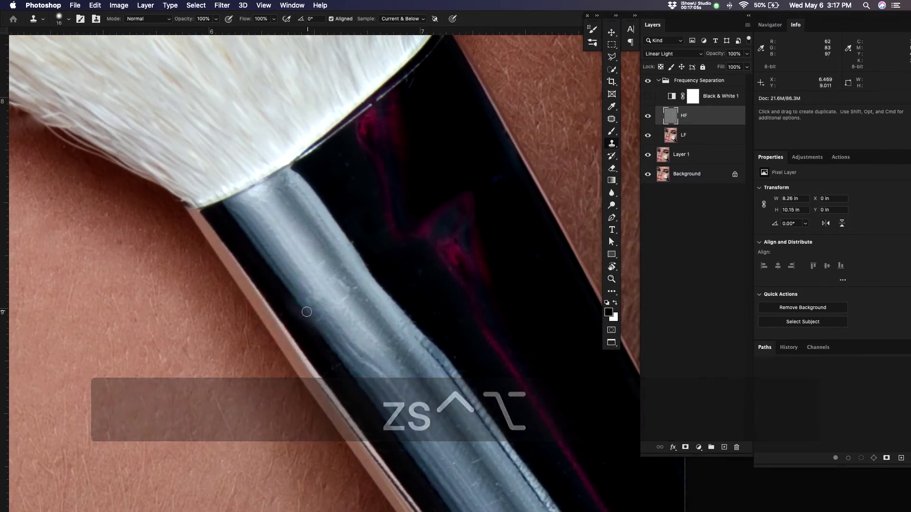
alt+click(274, 274)
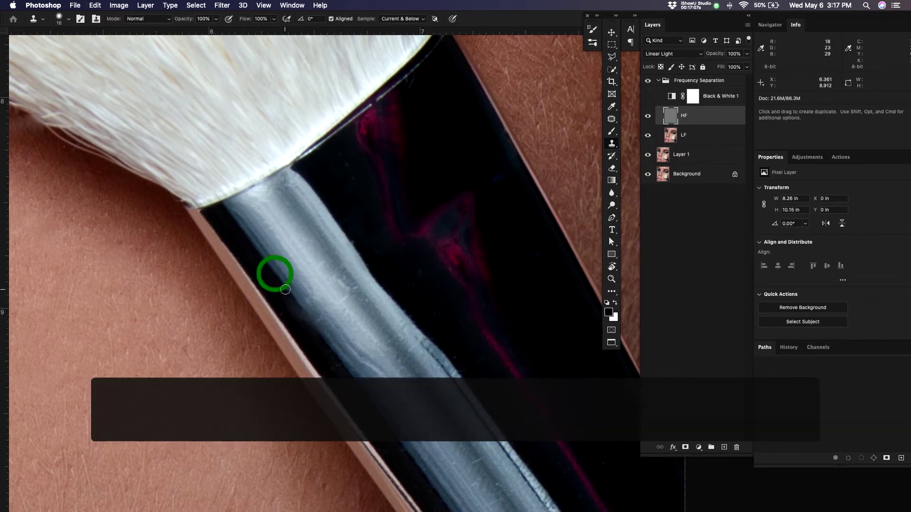
click(287, 290)
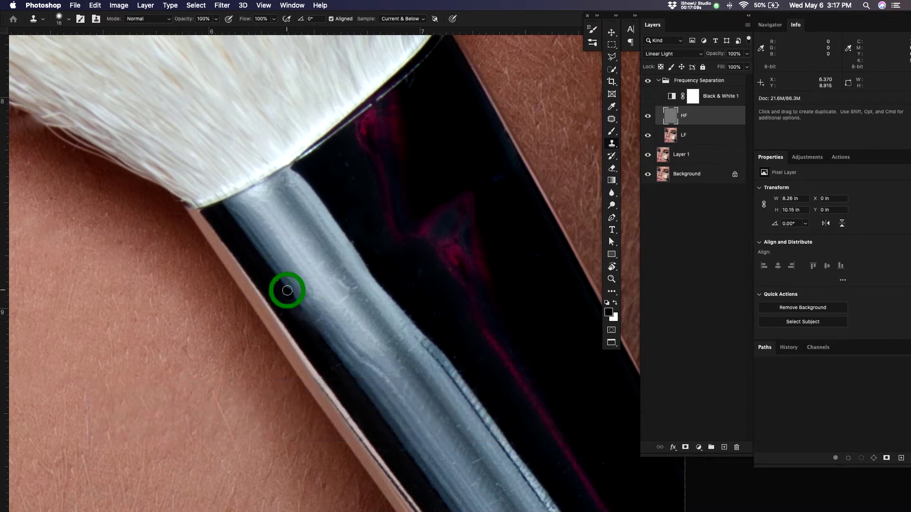
key(super+z)
Try to clone over the mark on the handle's dark edge with a 32 px Clone Stamp
drag(282, 287, 287, 286)
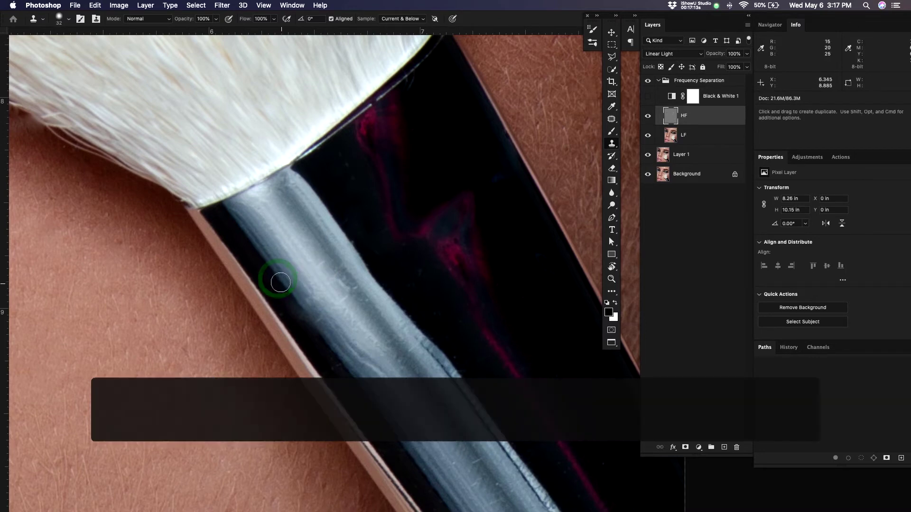
click(281, 285)
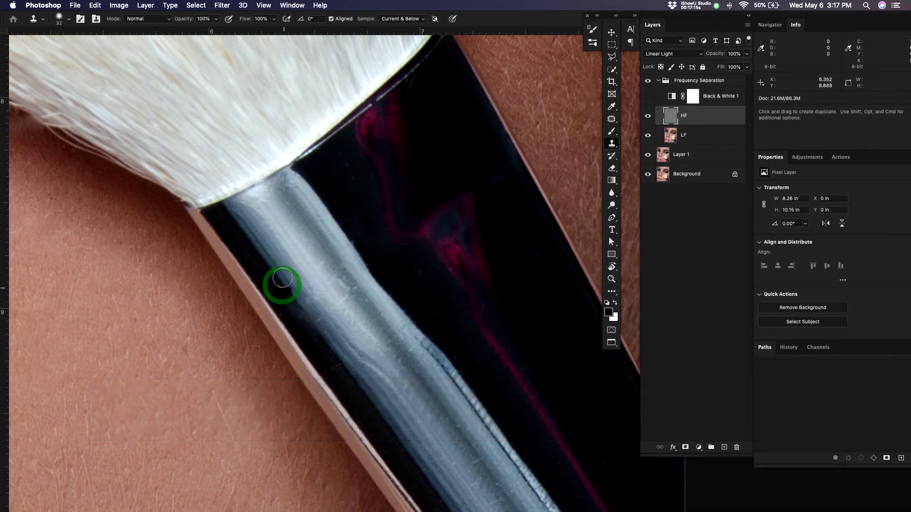
key(super+z)
key(super+z)
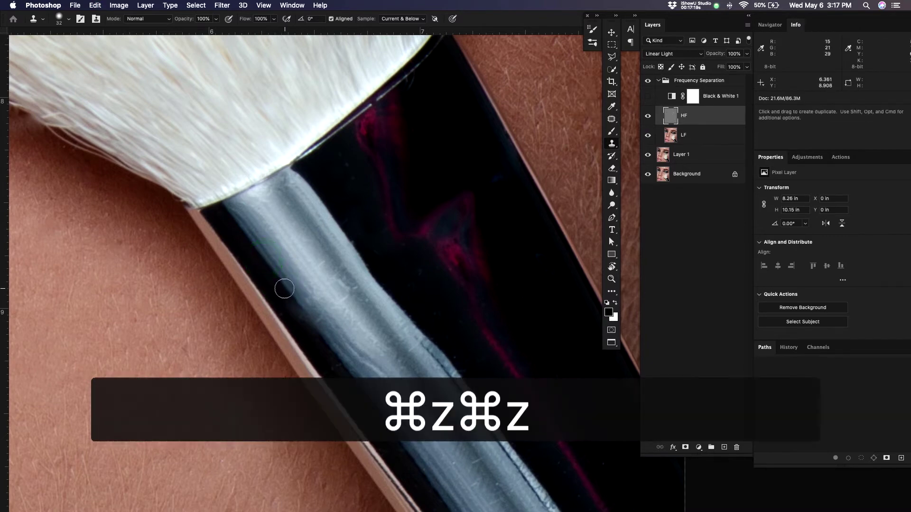
click(286, 290)
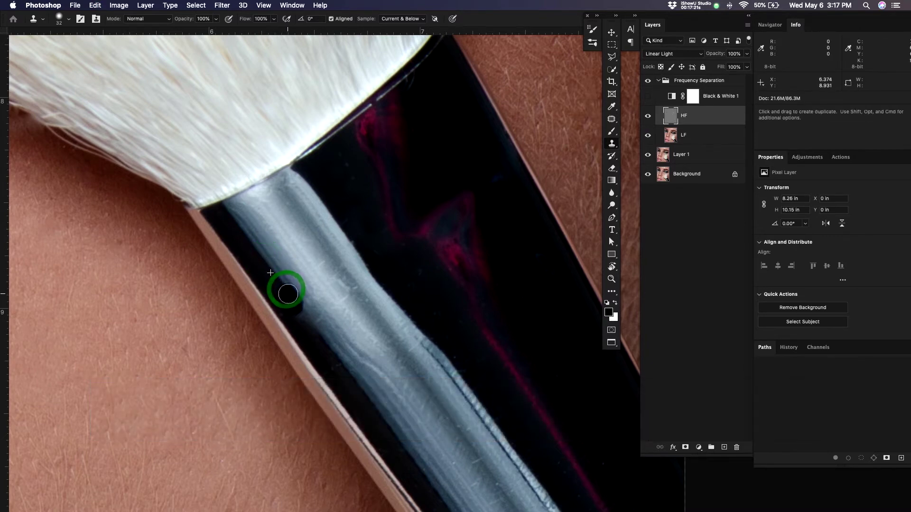
key(super+z)
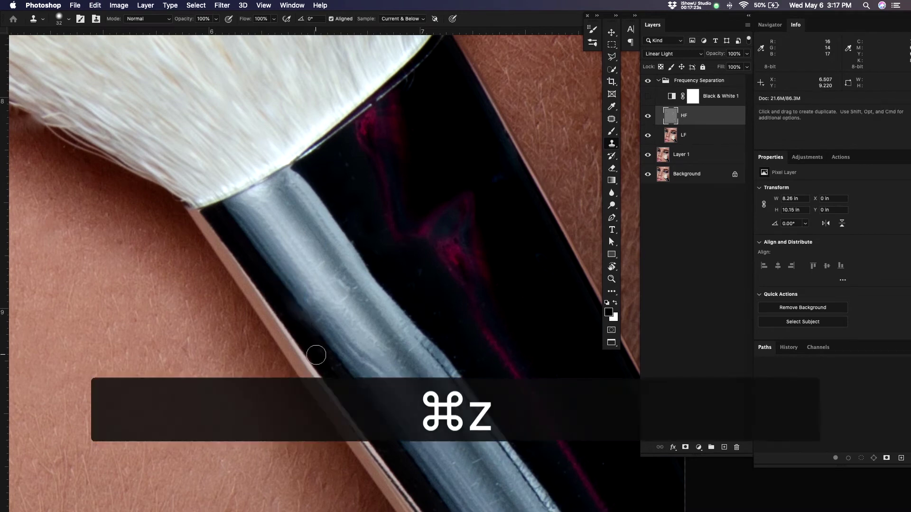
Select the marks on the brush handle's dark edge beside the silver reflection and fill them with Content-Aware
key(j)
mouse_move(313, 321)
mouse_down()
mouse_move(315, 335)
mouse_move(320, 318)
mouse_up()
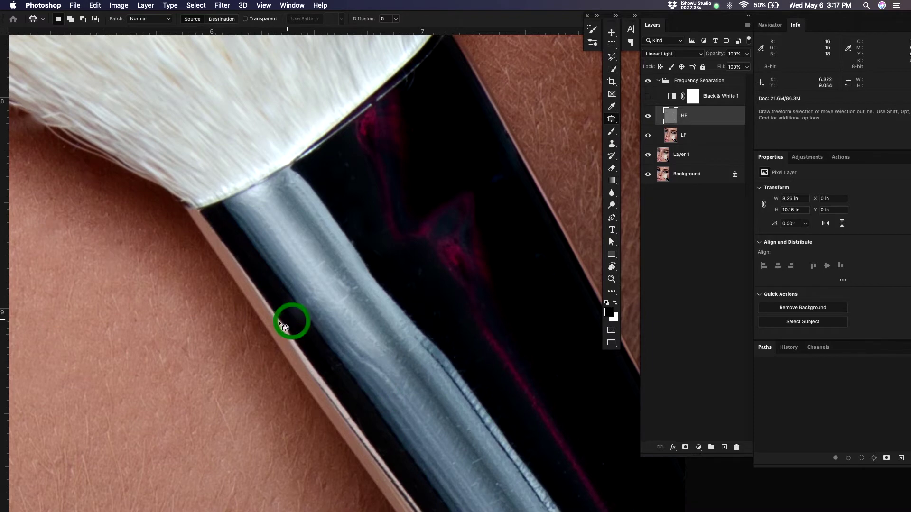
key(shift+BackSpace)
key(Return)
Fill the specks on the black area between the handle's silver and pink reflections with Content-Aware, and deselect
drag(359, 237, 357, 236)
drag(357, 186, 355, 185)
drag(347, 152, 349, 161)
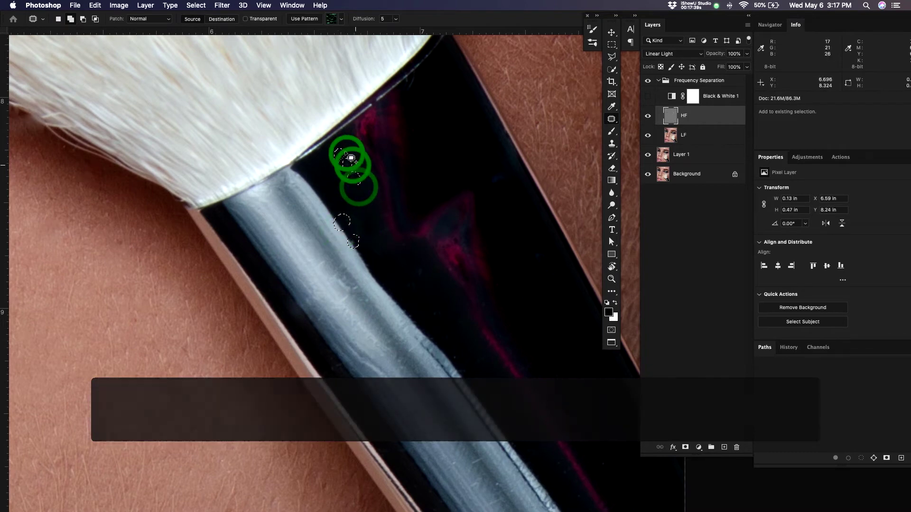
key(shift+BackSpace)
key(Return)
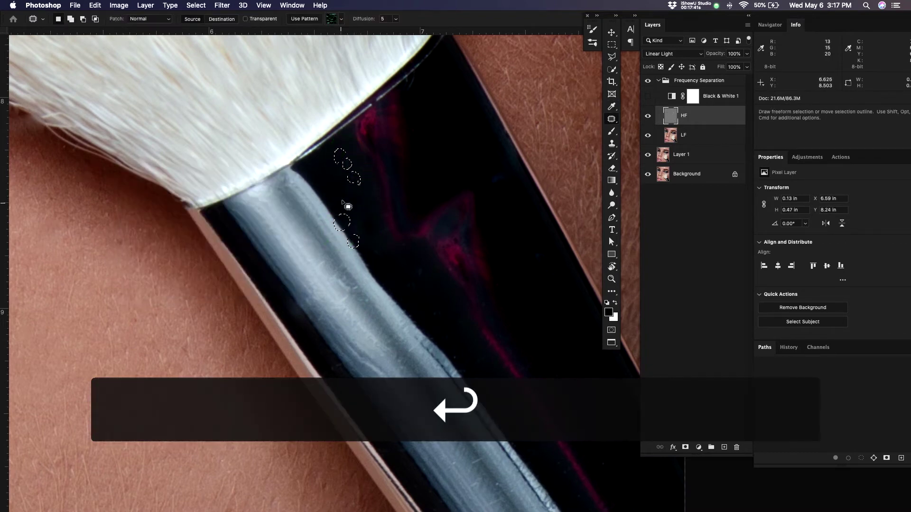
key(super+d)
Patch the specks on the handle's black surface, near its outer edge and beside the pink reflection
key(z)
drag(386, 240, 363, 242)
drag(449, 241, 421, 242)
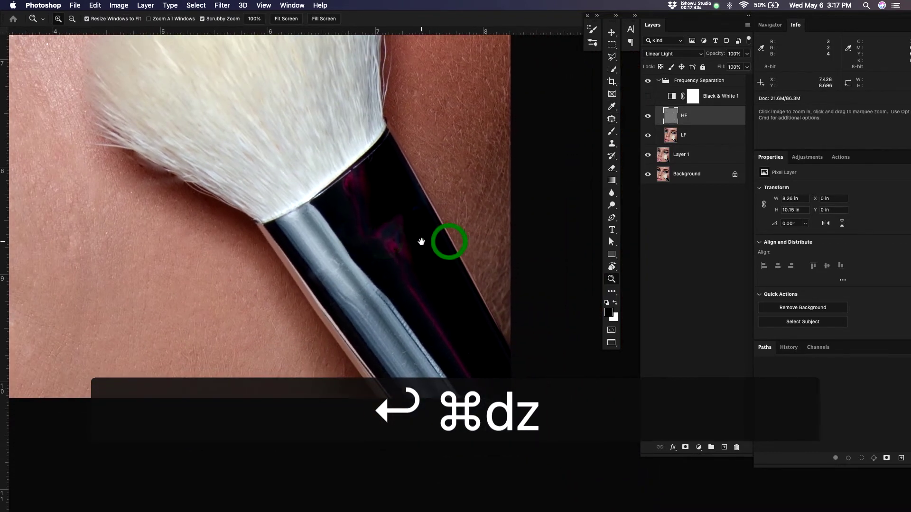
key(j)
drag(413, 205, 421, 216)
drag(416, 215, 425, 231)
click(425, 231)
drag(383, 264, 383, 264)
drag(374, 264, 386, 280)
click(387, 280)
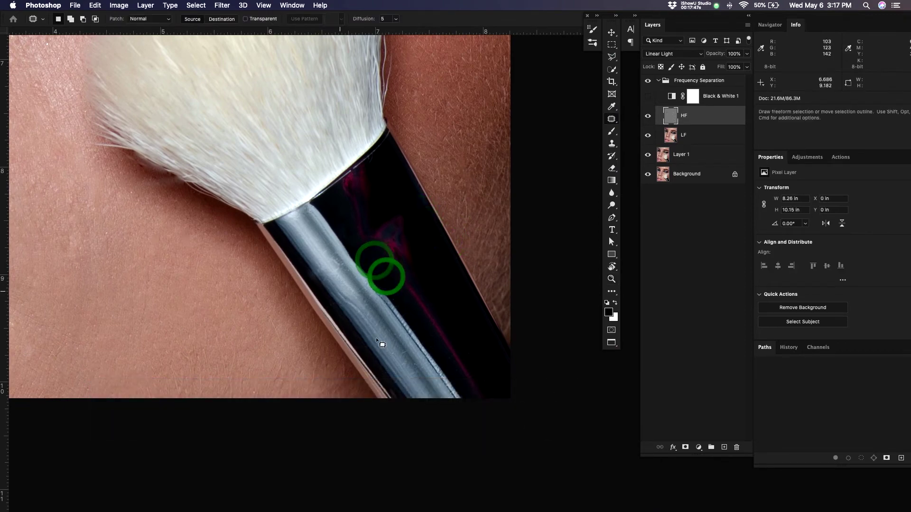
Clone clean black texture over the marks along the handle's dark edge with a small Clone Stamp brush of about 22 px
key(z)
click(311, 273)
key(super+d)
key(s)
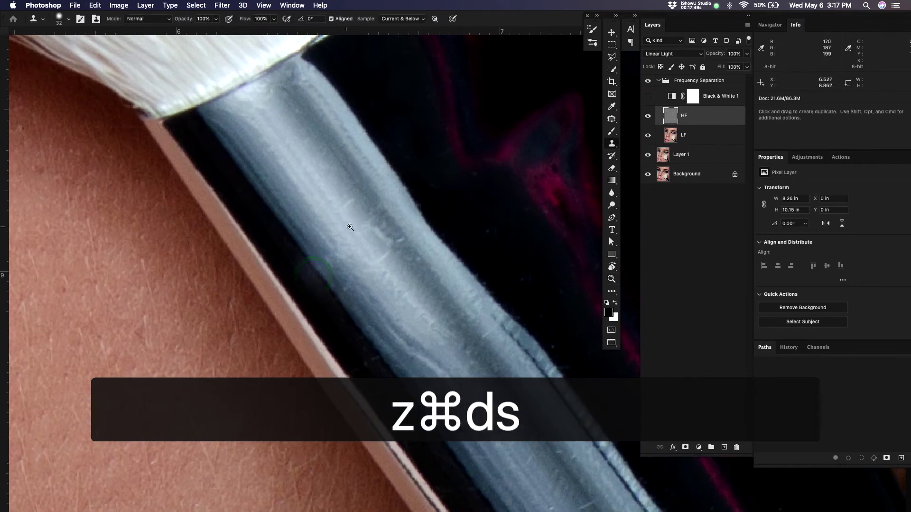
drag(291, 227, 285, 227)
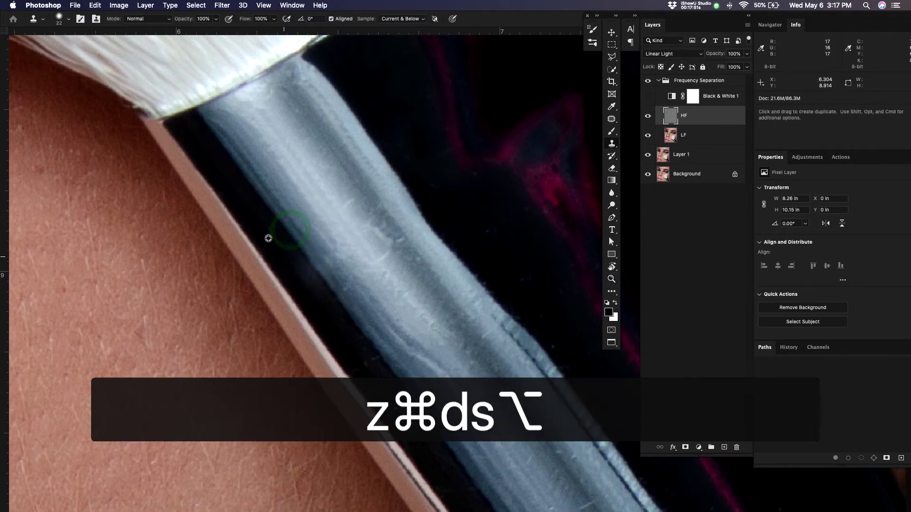
alt+click(266, 238)
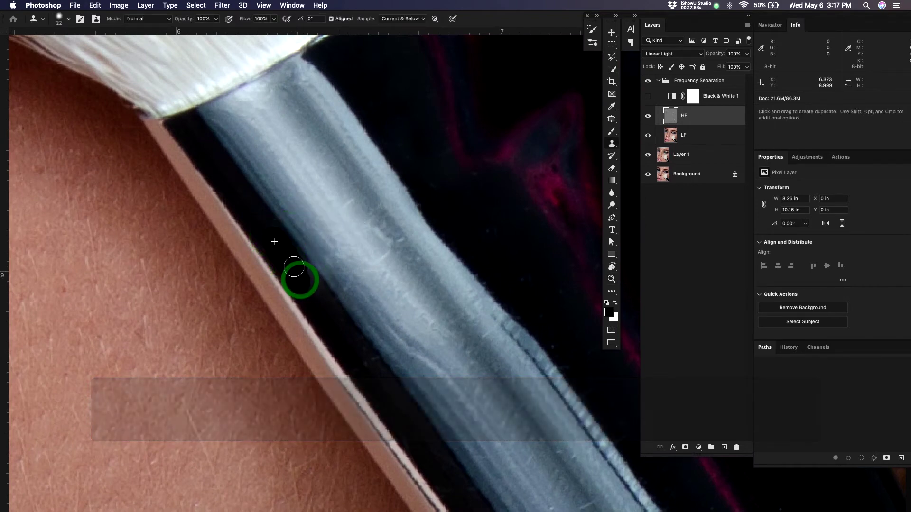
drag(265, 228, 257, 211)
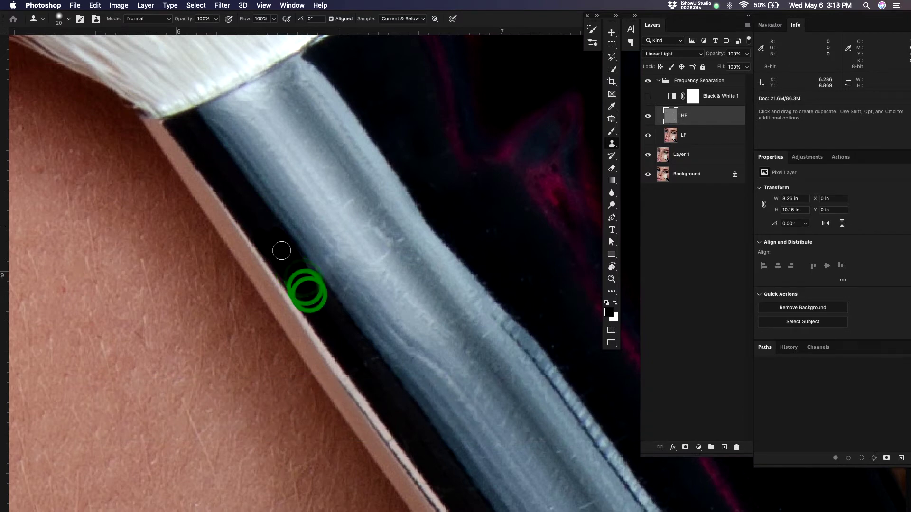
Patch the remaining marks on the brush handle's narrow black strip between the silver reflection and the skin-side edge
key(j)
mouse_move(323, 294)
mouse_down()
mouse_move(298, 264)
mouse_move(332, 310)
mouse_up()
drag(341, 330, 348, 345)
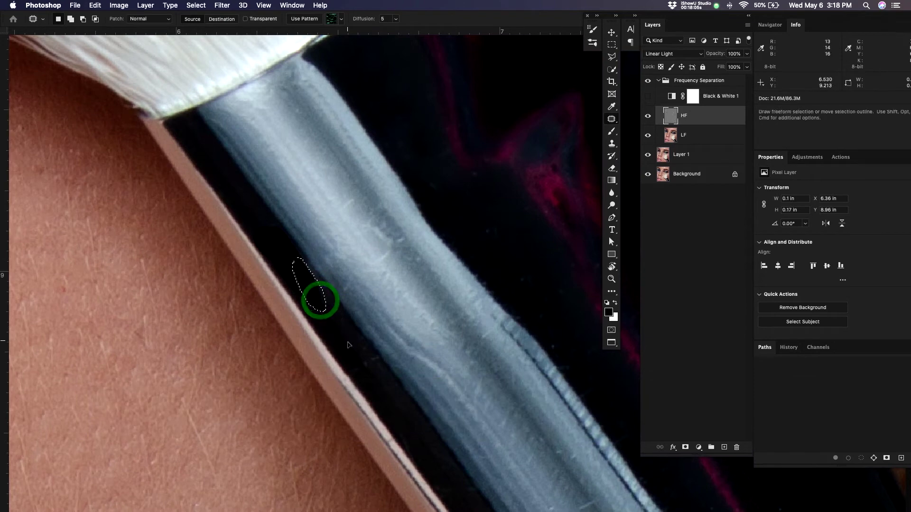
click(347, 338)
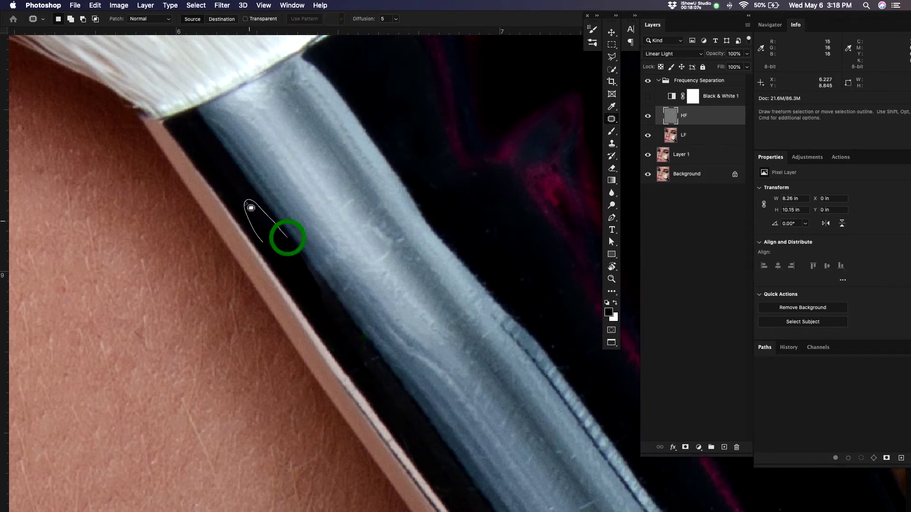
mouse_move(287, 238)
mouse_down()
mouse_move(271, 250)
mouse_move(273, 237)
mouse_move(285, 268)
mouse_up()
click(272, 237)
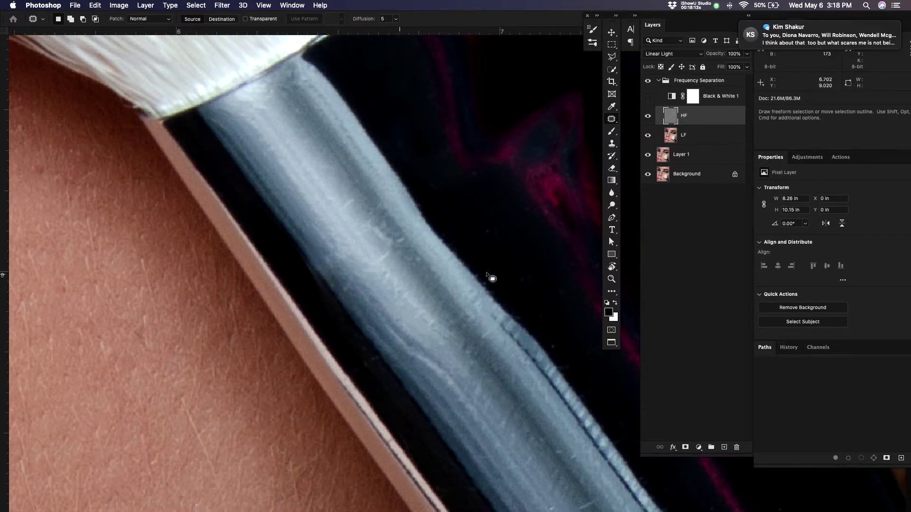
Compare the whole portrait before and after retouching by repeatedly showing only the Background layer and restoring the other layers
key(z)
mouse_move(447, 248)
mouse_down()
mouse_move(390, 277)
mouse_move(413, 280)
mouse_move(406, 293)
mouse_move(447, 405)
mouse_up()
drag(469, 294, 473, 327)
drag(332, 281, 321, 272)
key(z)
drag(411, 257, 407, 263)
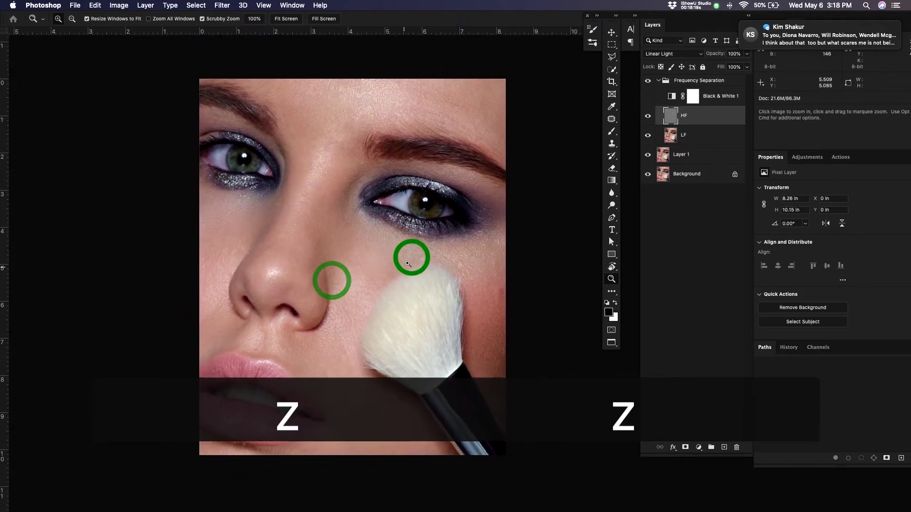
alt+click(649, 175)
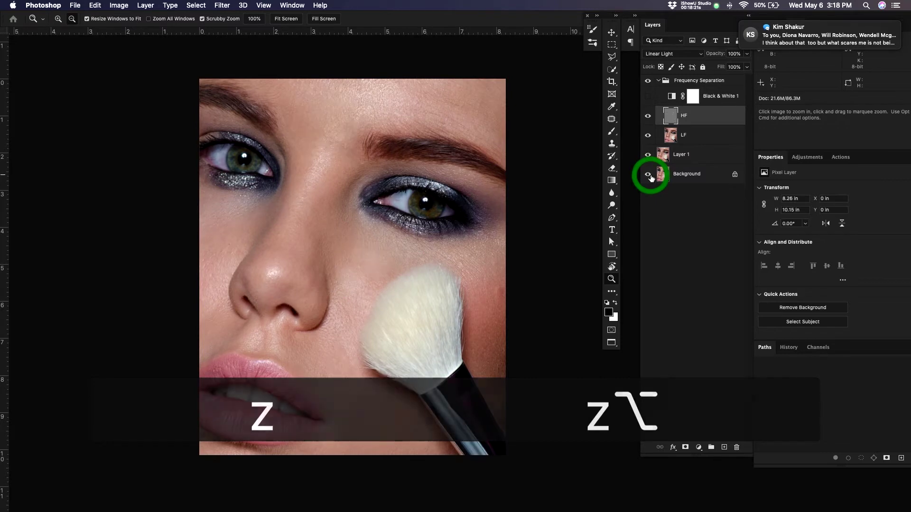
alt+click(651, 175)
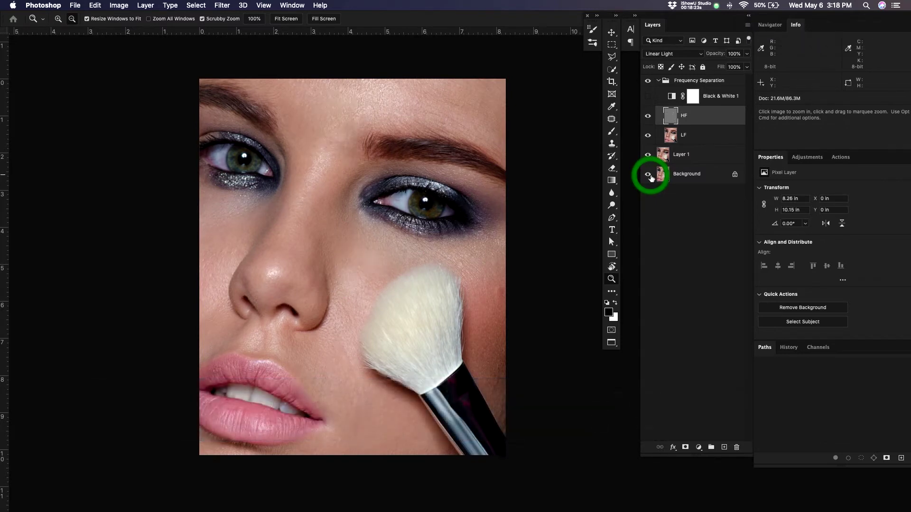
alt+click(650, 176)
alt+click(650, 176)
alt+click(650, 176)
alt+click(650, 175)
alt+click(651, 176)
alt+click(650, 175)
Patch the small texture flaws on the cheek between the mouth corner and the makeup brush, and clear the selection
key(z)
click(380, 416)
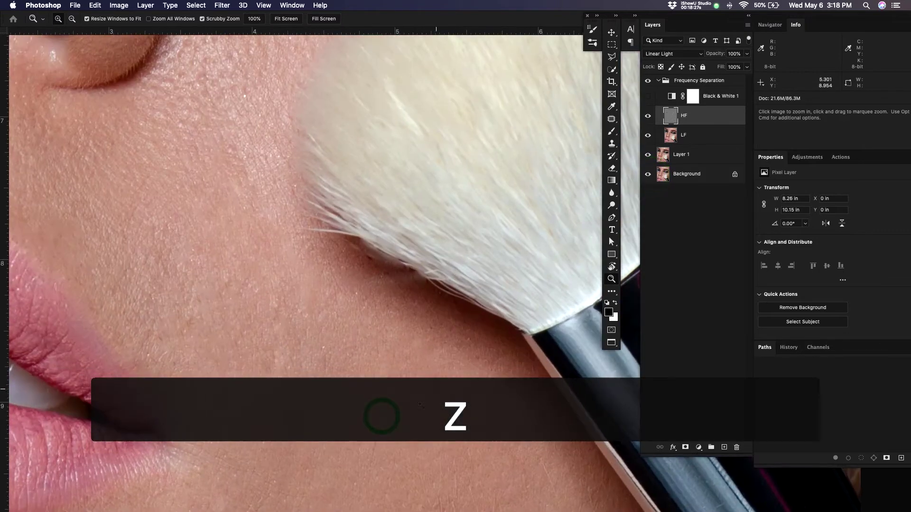
click(366, 380)
key(j)
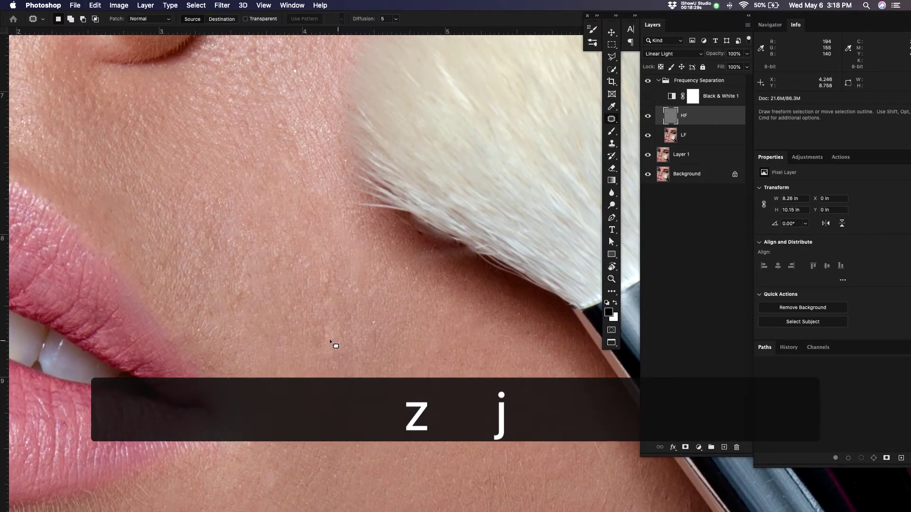
click(335, 336)
click(335, 369)
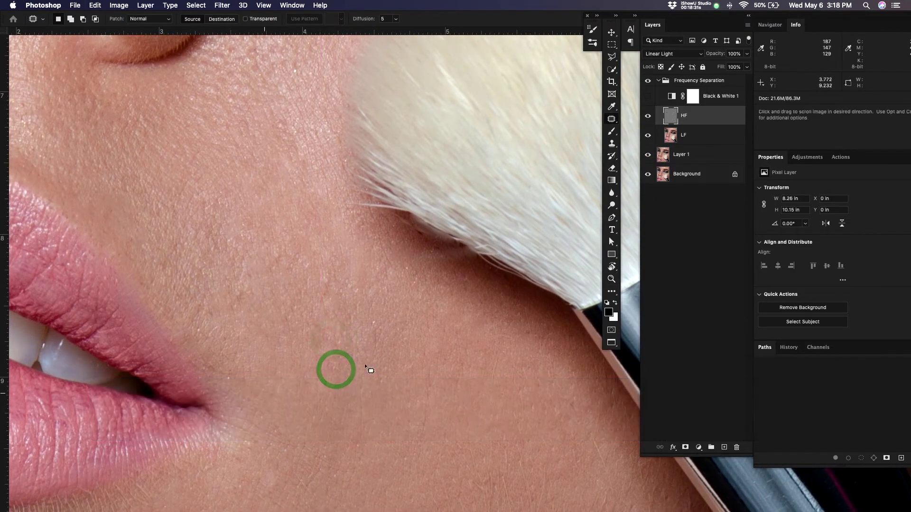
drag(214, 308, 286, 372)
drag(318, 199, 465, 363)
drag(162, 236, 164, 246)
key(super+d)
drag(503, 304, 508, 332)
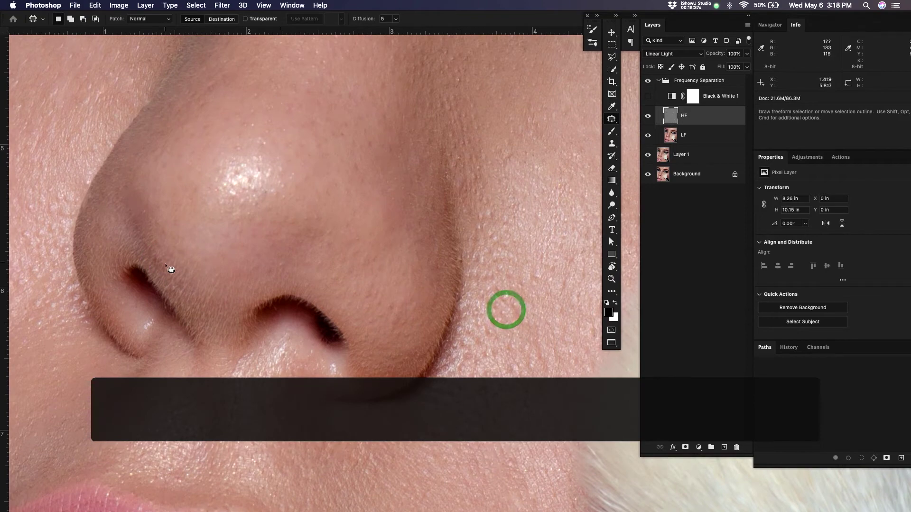
Check the nose with the HF layer hidden, show the layer again, and patch the spot just above the narrower nostril
click(647, 117)
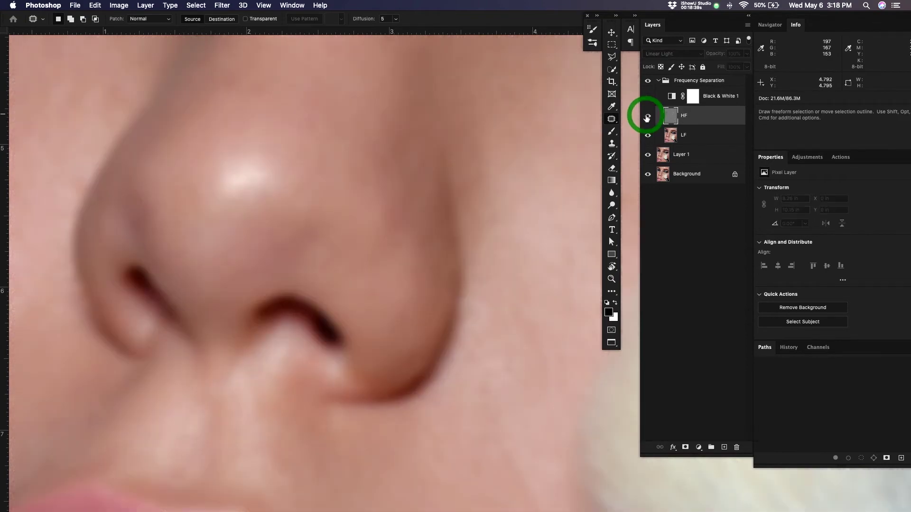
click(647, 116)
mouse_move(156, 262)
mouse_down()
mouse_move(179, 284)
mouse_move(157, 262)
mouse_up()
click(177, 283)
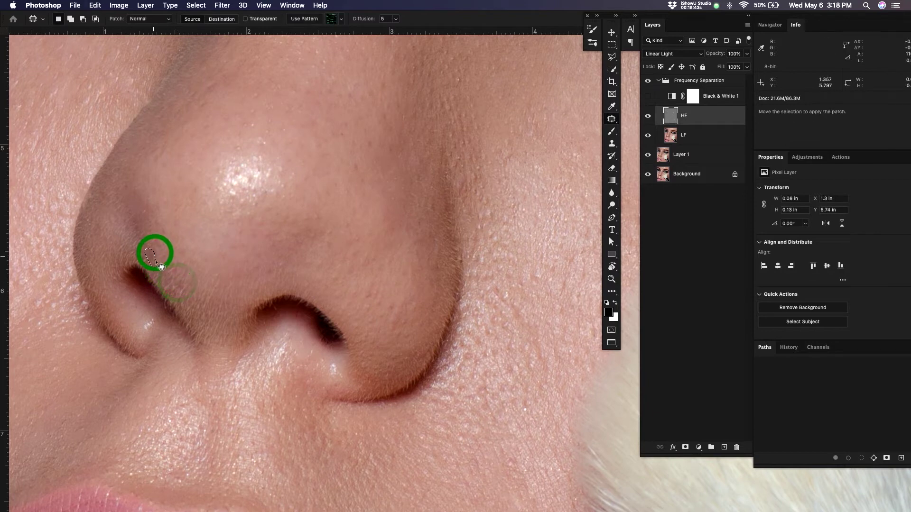
Patch the small dark spots on the side of the nose, beside the highlight on its tip
drag(390, 262, 393, 283)
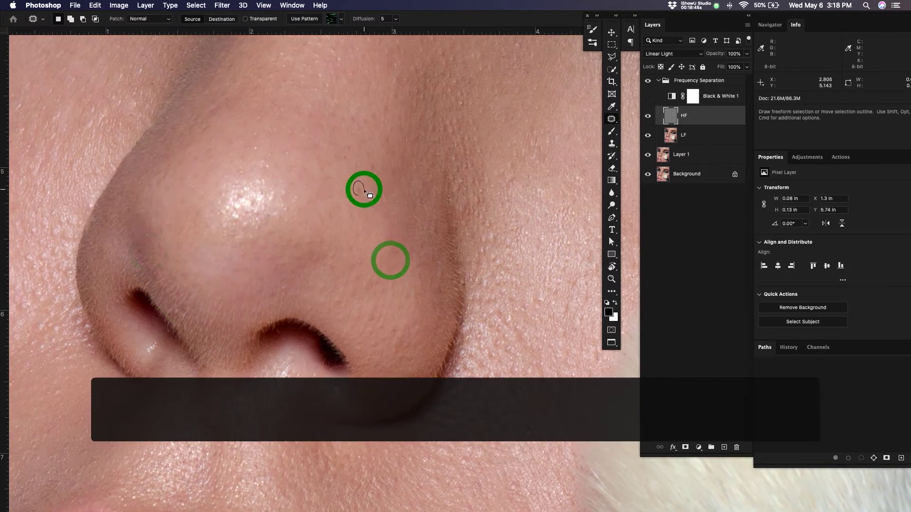
drag(364, 189, 359, 195)
drag(358, 188, 361, 199)
click(364, 199)
drag(346, 163, 347, 163)
drag(345, 160, 349, 170)
click(350, 171)
Examine the nose bridge and the full portrait for remaining texture flaws
drag(361, 156, 383, 325)
key(super+minus)
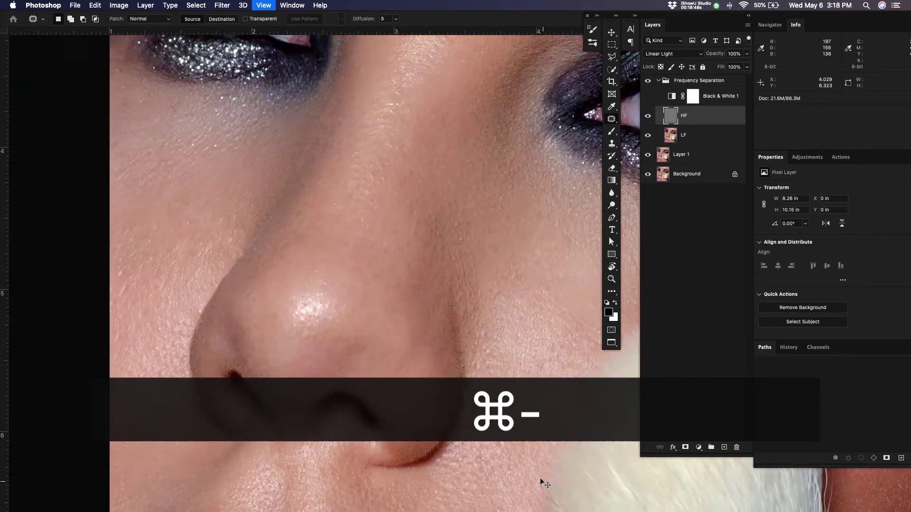
key(super+minus)
key(super+minus)
key(super+minus)
drag(461, 311, 419, 338)
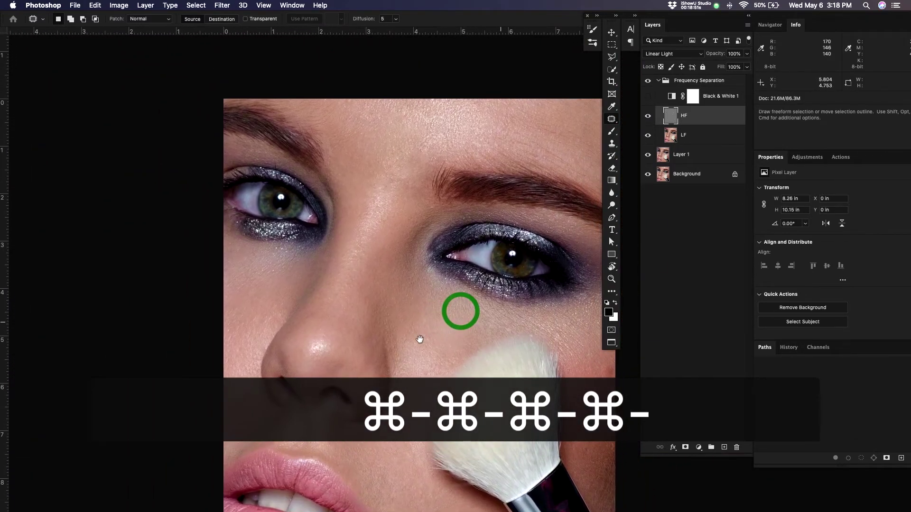
key(z)
drag(503, 319, 488, 320)
drag(511, 320, 489, 283)
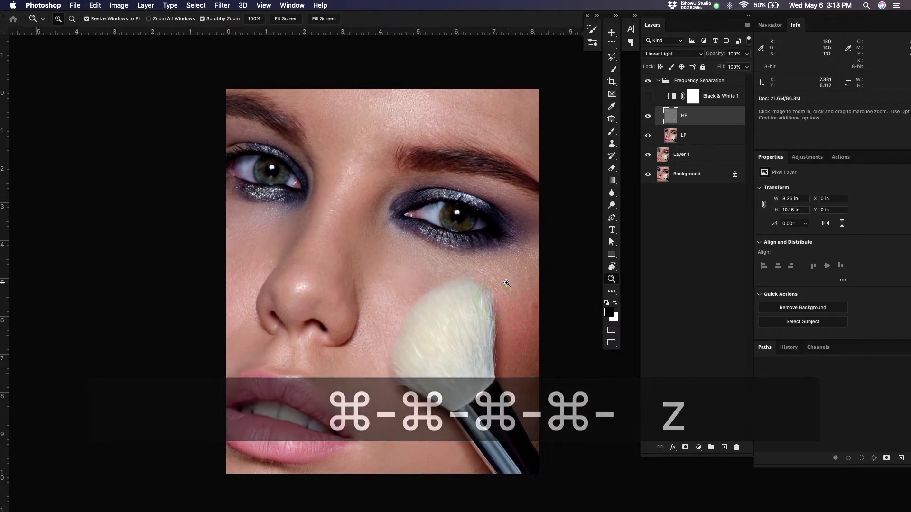
drag(485, 370, 473, 345)
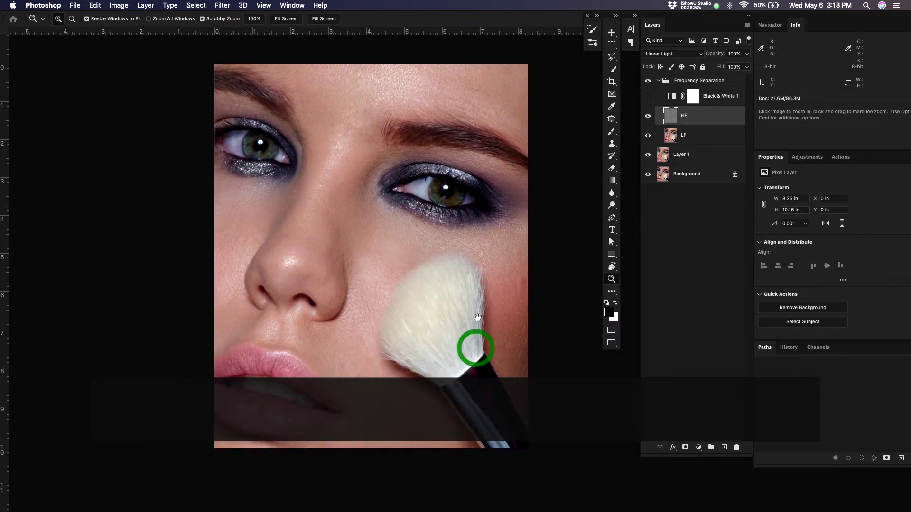
Patch small skin texture flaws on the cheek beside the mouth corner, working on the HF layer
key(z)
drag(428, 433, 442, 380)
key(j)
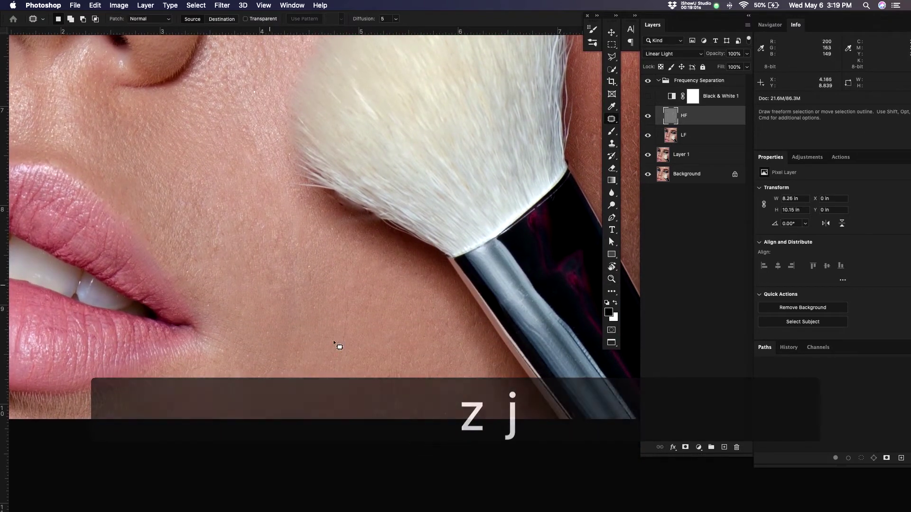
drag(283, 286, 282, 286)
drag(282, 285, 278, 313)
click(272, 289)
click(278, 315)
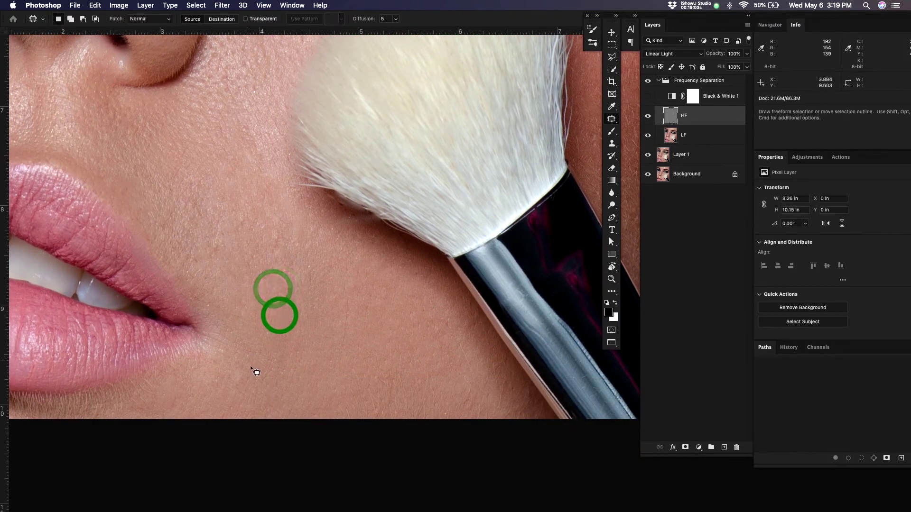
Patch the uneven skin texture on the lower cheek and chin below the mouth corner
mouse_move(245, 360)
mouse_down()
mouse_move(242, 383)
mouse_move(245, 372)
mouse_move(220, 355)
mouse_move(223, 371)
mouse_move(204, 395)
mouse_move(167, 397)
mouse_up()
click(256, 356)
click(214, 394)
click(178, 406)
drag(231, 350, 229, 351)
drag(225, 354, 236, 360)
click(237, 364)
Outline the skin flaw just below the makeup brush bristles with the Patch tool, fill it, and deselect
key(space)
drag(335, 309, 345, 345)
drag(478, 341, 423, 433)
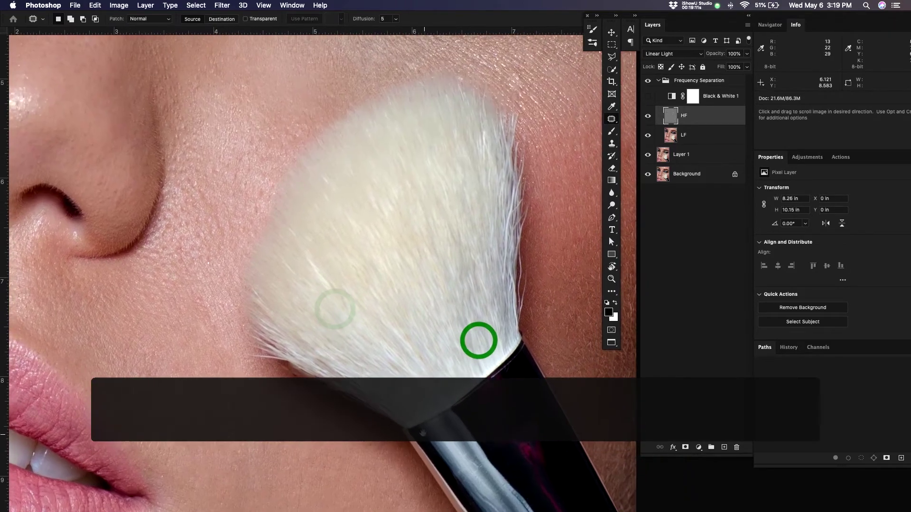
key(z)
drag(335, 396, 373, 379)
key(j)
mouse_move(317, 369)
mouse_down()
mouse_move(349, 349)
mouse_move(292, 338)
mouse_move(300, 366)
mouse_up()
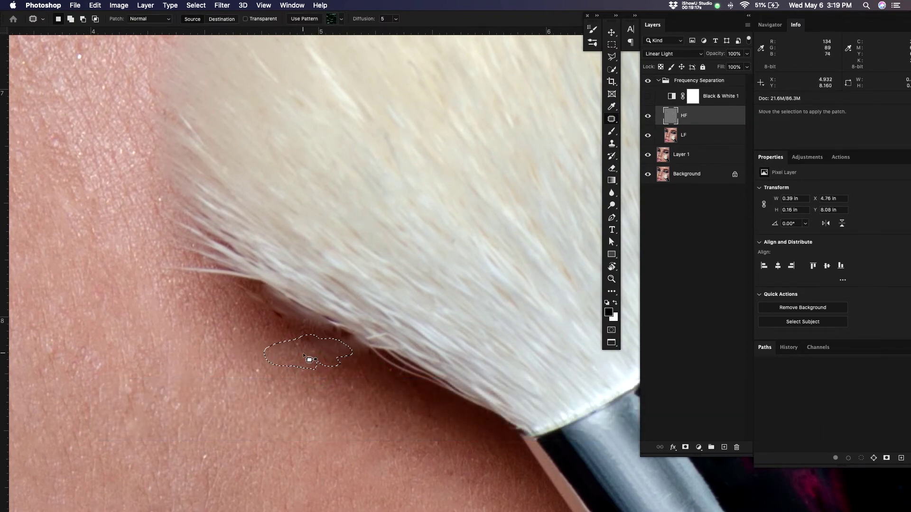
key(shift+BackSpace)
key(Return)
click(362, 367)
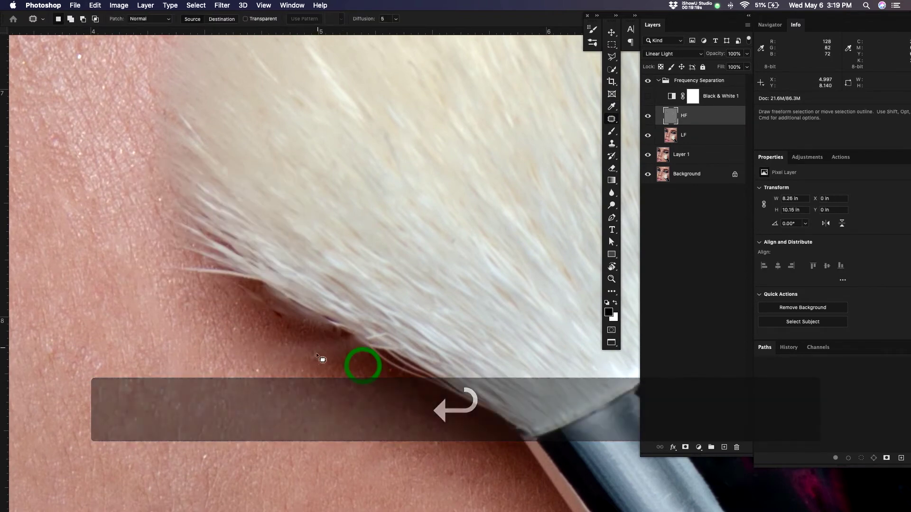
Patch the remaining texture flaws in the shadowed cheek skin below the bristles with cleaner skin nearby
mouse_move(320, 348)
mouse_down()
mouse_move(277, 341)
mouse_move(322, 352)
mouse_move(328, 376)
mouse_up()
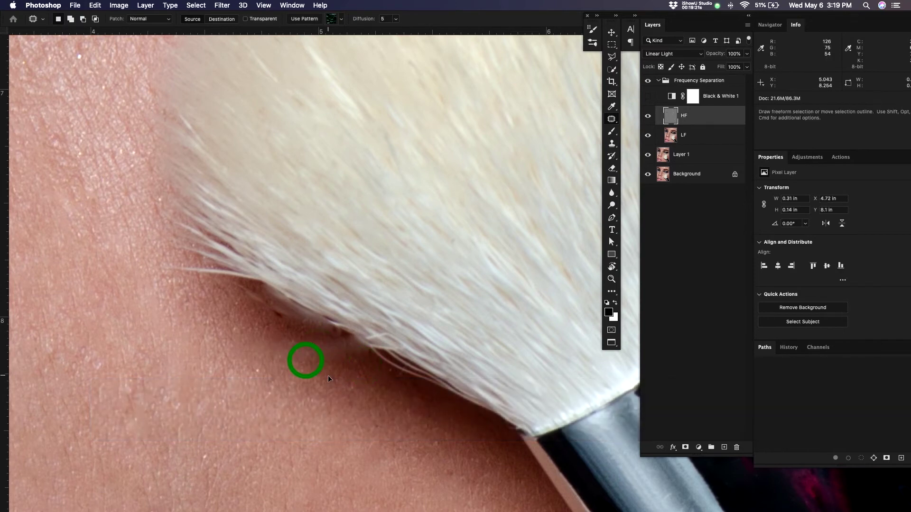
click(293, 334)
drag(267, 359, 274, 368)
drag(260, 370, 280, 384)
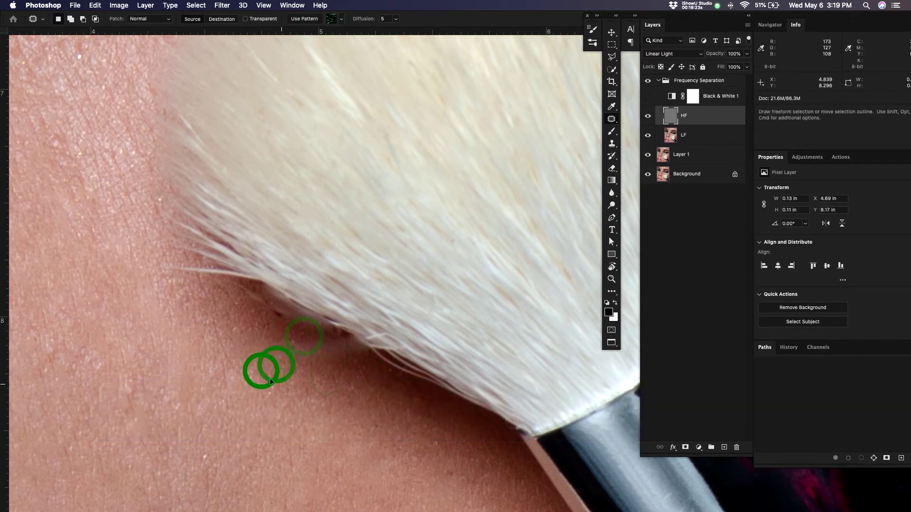
click(281, 385)
drag(240, 353, 240, 353)
mouse_move(237, 351)
mouse_down()
mouse_move(230, 377)
mouse_move(236, 361)
mouse_up()
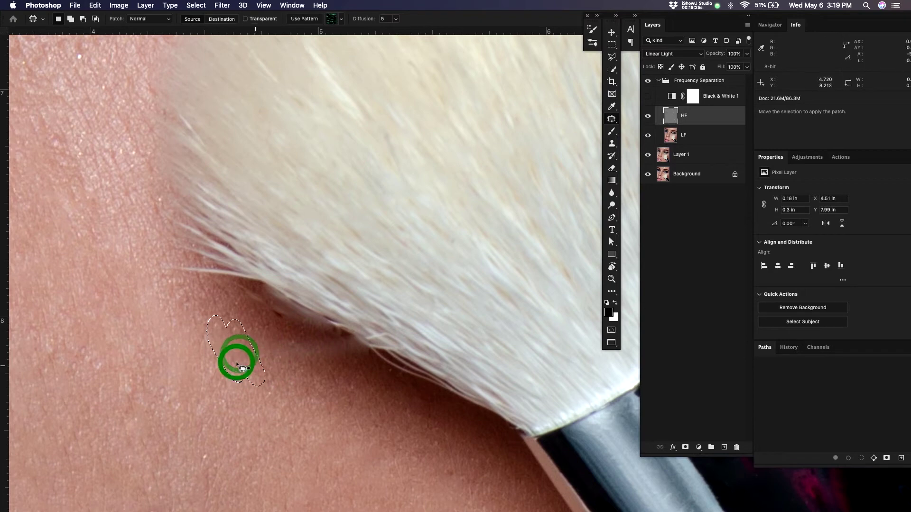
click(253, 365)
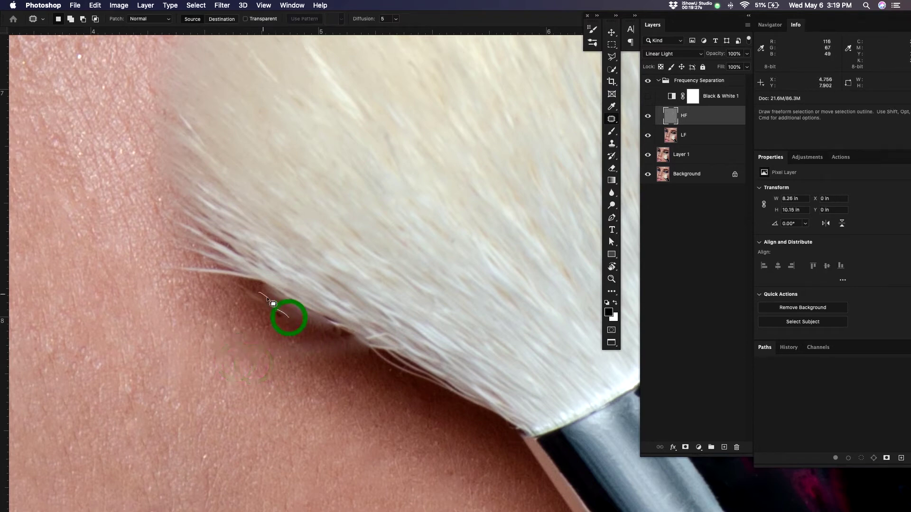
Outline the flawed skin along the lower bristle edge, fill the selection, and deselect it
mouse_move(281, 334)
mouse_down()
mouse_move(216, 280)
mouse_move(232, 309)
mouse_move(208, 295)
mouse_move(220, 314)
mouse_up()
drag(210, 288, 210, 289)
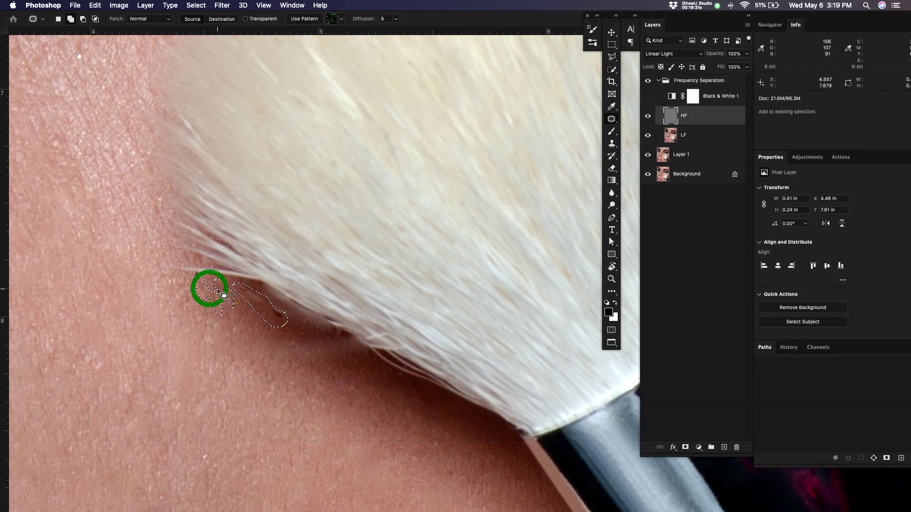
key(shift+BackSpace)
key(Return)
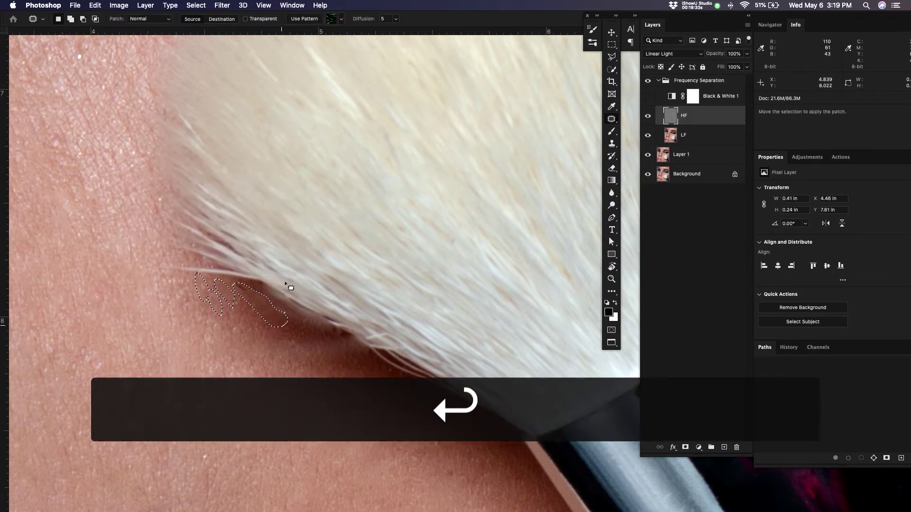
click(244, 313)
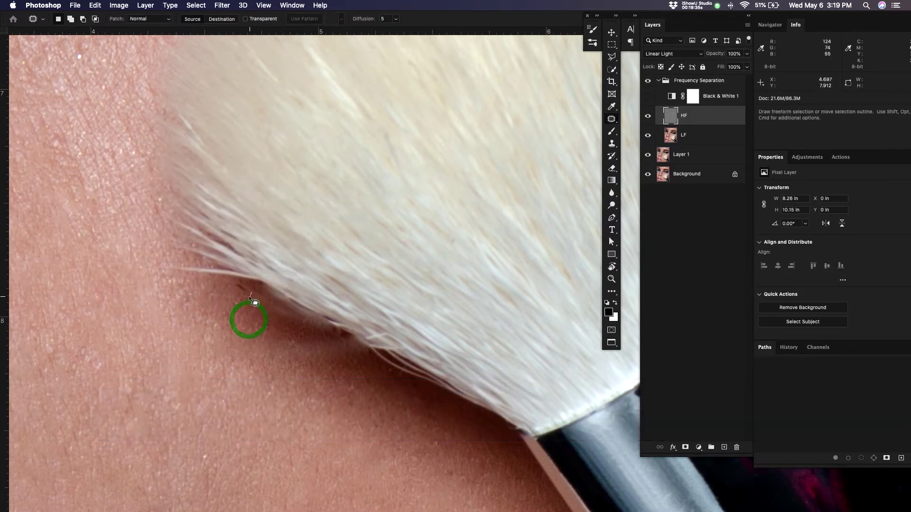
Select three small skin spots beneath the bristle tips, fill them, and clear the selection
mouse_move(241, 281)
mouse_down()
mouse_move(239, 300)
mouse_move(215, 297)
mouse_move(188, 323)
mouse_up()
key(Return)
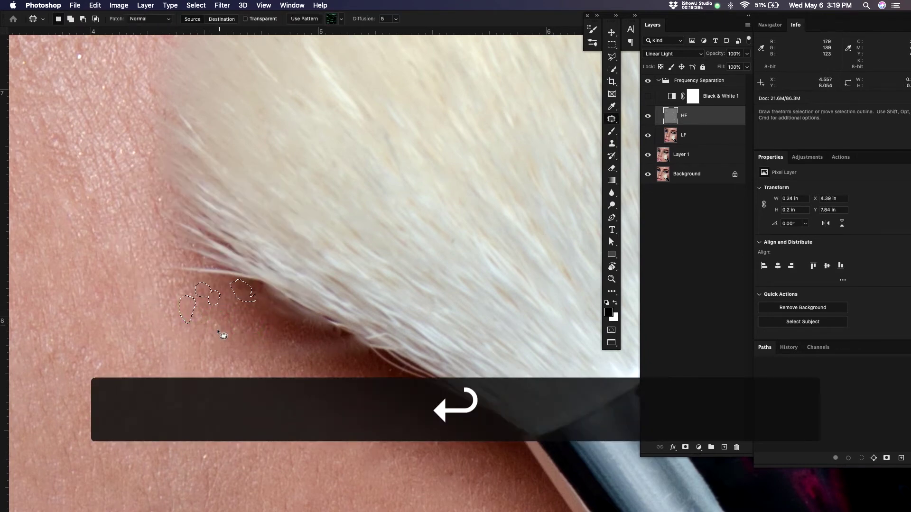
key(super+d)
Preview the cheek retouch with the HF layer hidden, and make the LF layer active
key(z)
drag(306, 290, 270, 306)
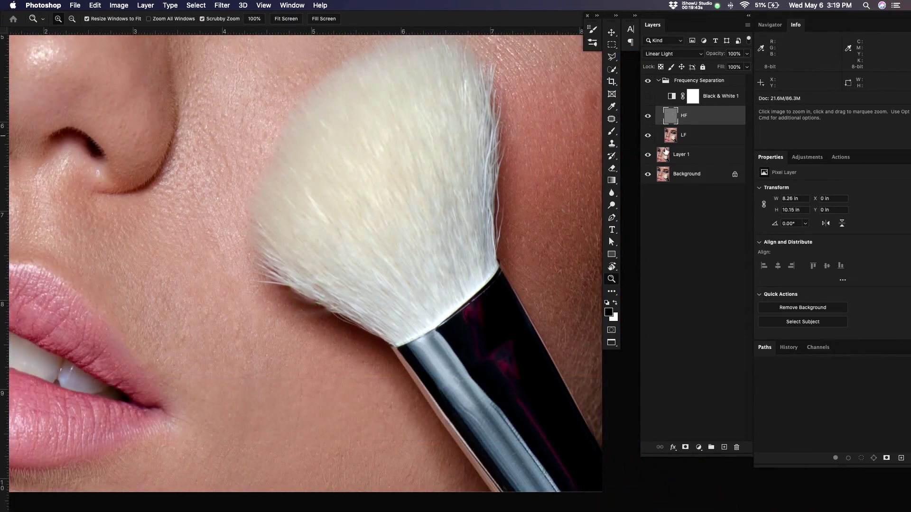
click(649, 118)
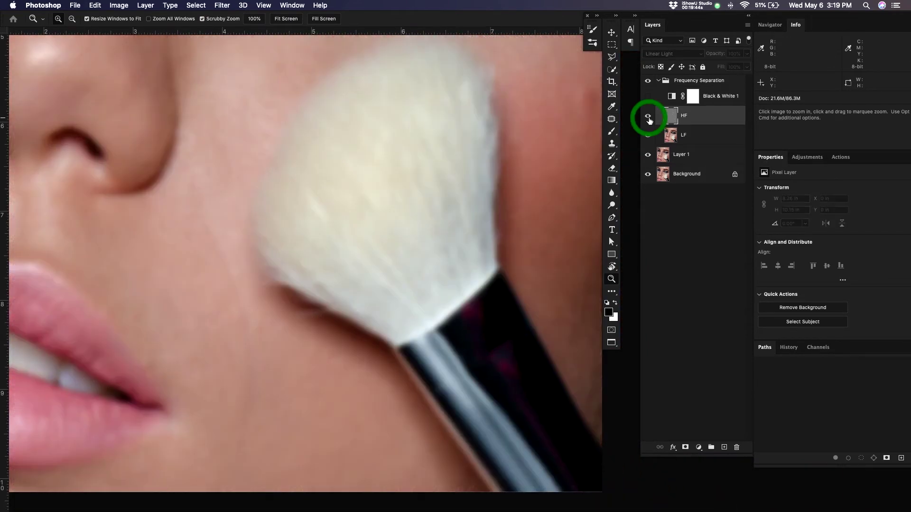
click(693, 133)
On the LF layer, fill the blotchy shadow area below the bristles and patch the tone around it
key(z)
drag(335, 328, 368, 315)
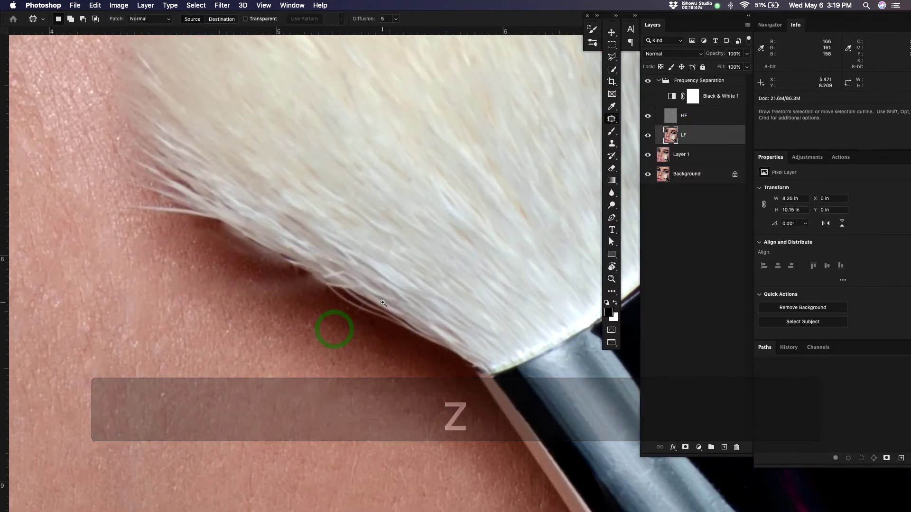
key(j)
mouse_move(262, 309)
mouse_down()
mouse_move(322, 306)
mouse_move(294, 286)
mouse_up()
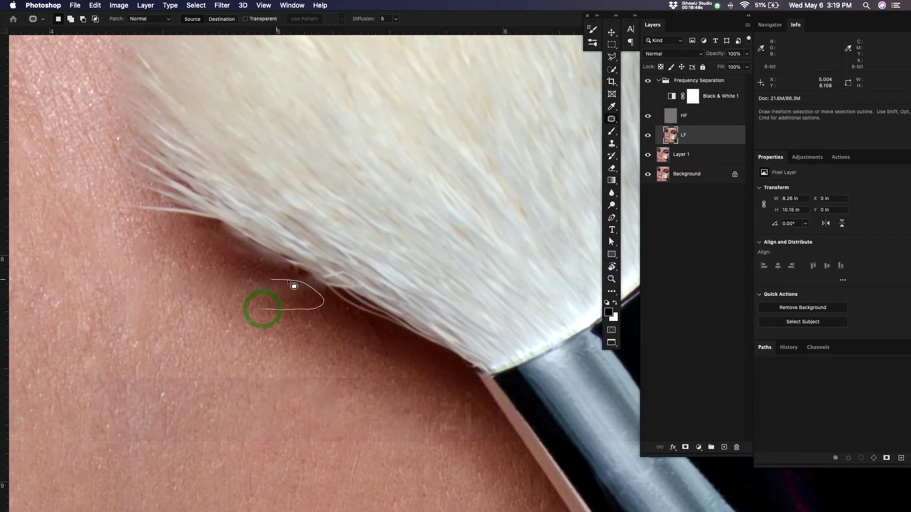
drag(233, 280, 256, 308)
key(shift+BackSpace)
key(Return)
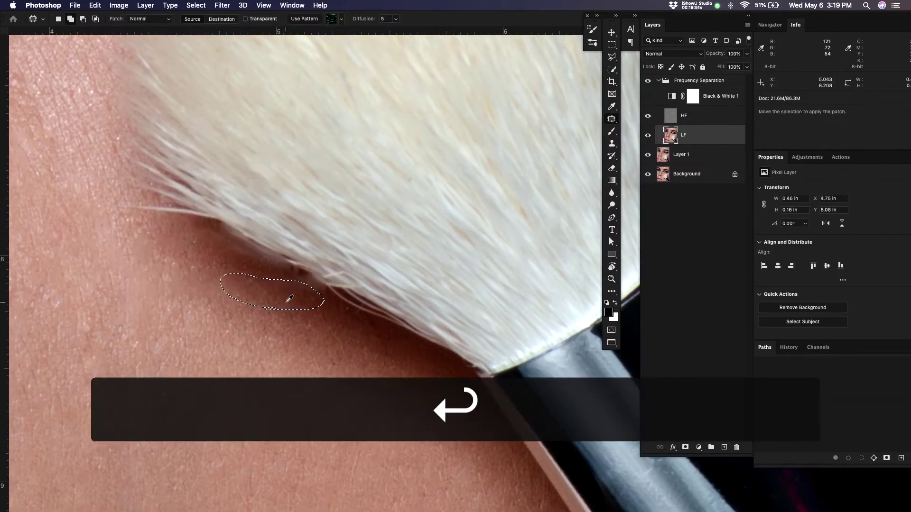
click(319, 305)
click(304, 324)
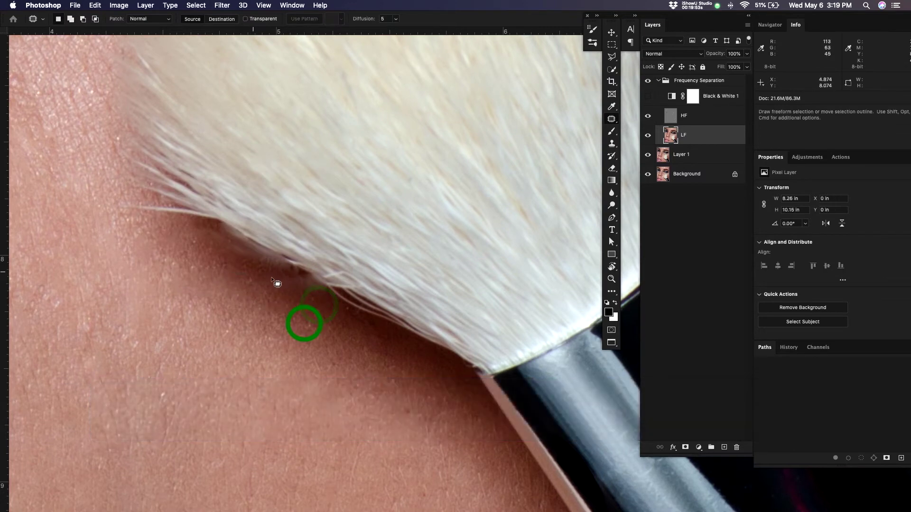
drag(269, 278, 259, 292)
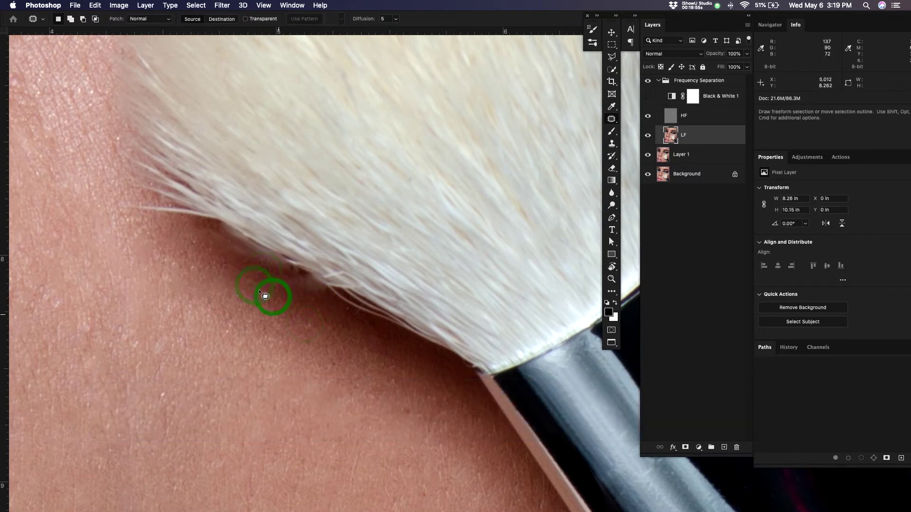
Examine the retouched portrait at different magnifications, comparing it with the LF layer hidden and shown
key(super+0)
key(z)
drag(408, 211, 353, 212)
drag(488, 242, 465, 227)
click(648, 135)
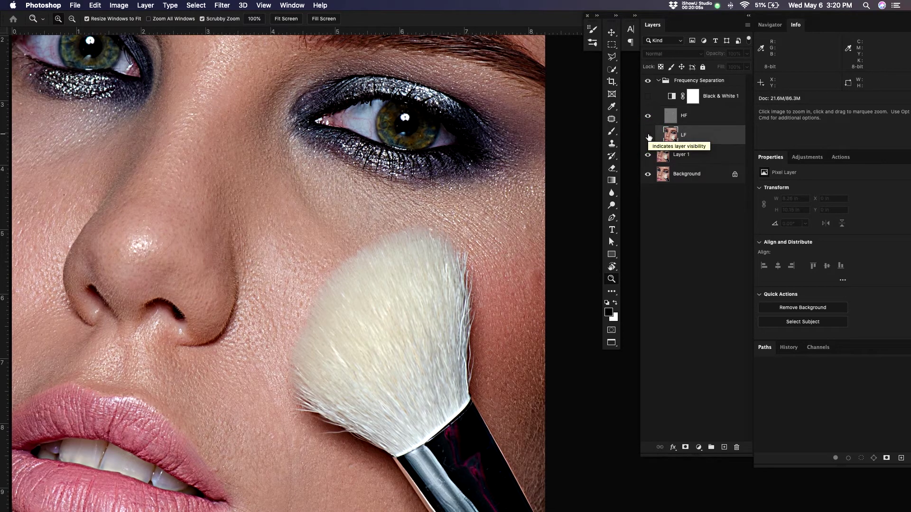
click(647, 136)
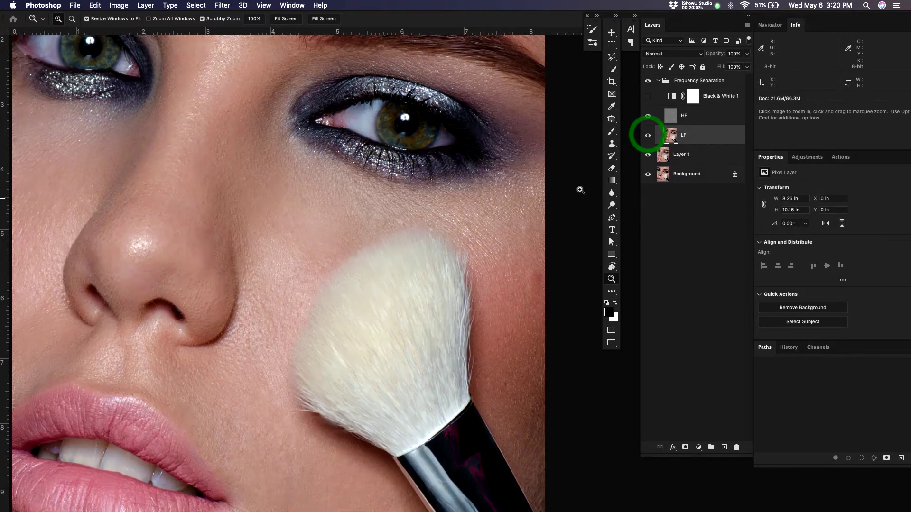
key(z)
drag(428, 211, 431, 238)
key(space)
key(space)
key(space)
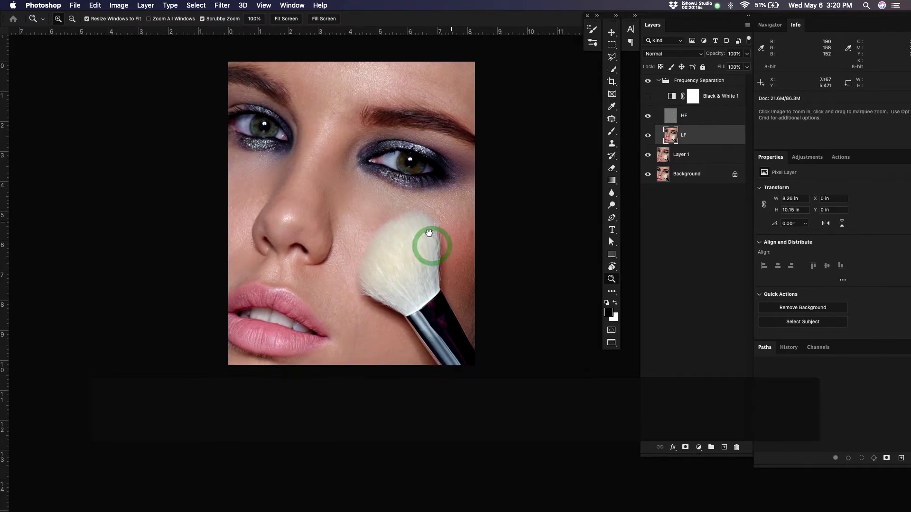
On the HF layer, select several small texture flaws across the upper forehead and fill them together
drag(449, 120, 454, 118)
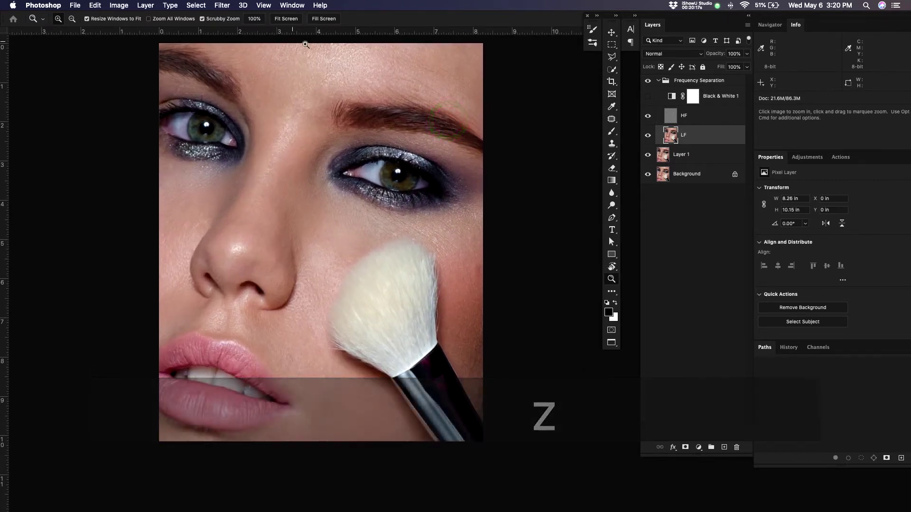
drag(302, 54, 334, 55)
key(space)
drag(344, 89, 388, 160)
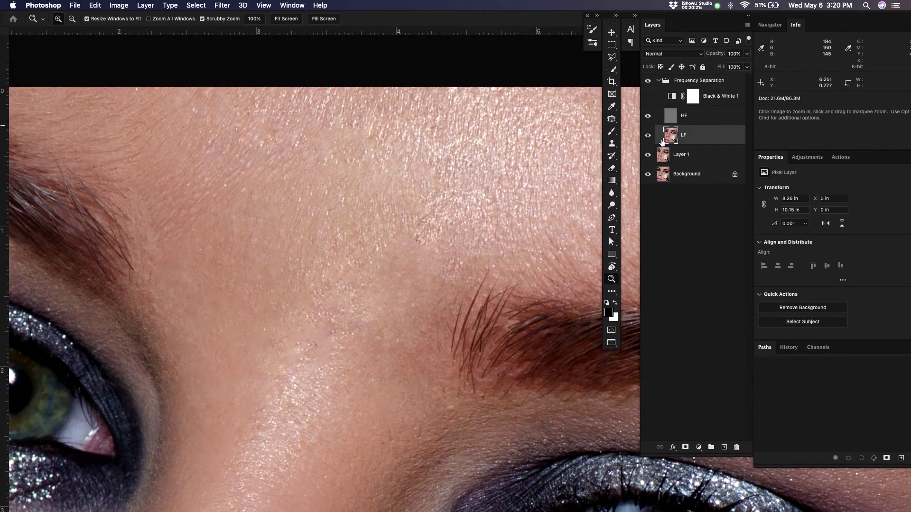
click(712, 124)
key(j)
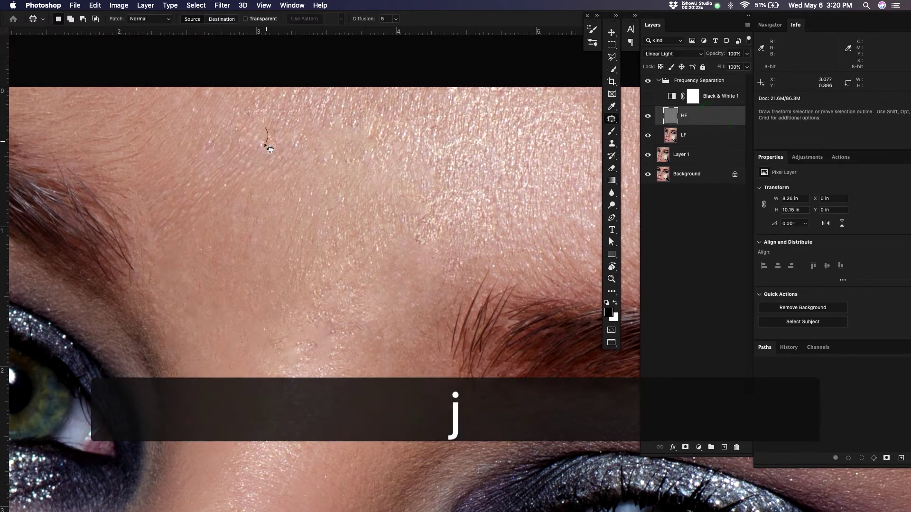
drag(264, 144, 217, 154)
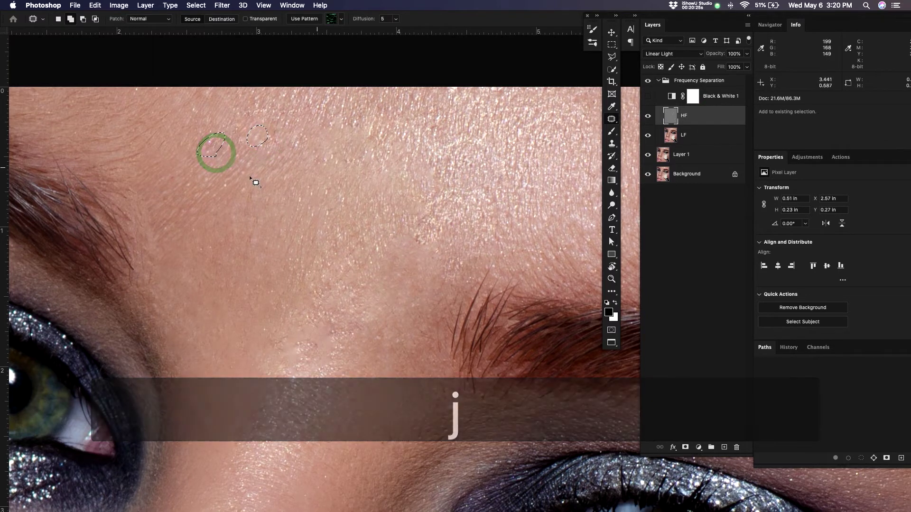
mouse_move(315, 164)
mouse_down()
mouse_move(314, 153)
mouse_move(314, 163)
mouse_up()
drag(371, 141, 371, 140)
drag(361, 136, 346, 128)
key(shift+BackSpace)
key(Return)
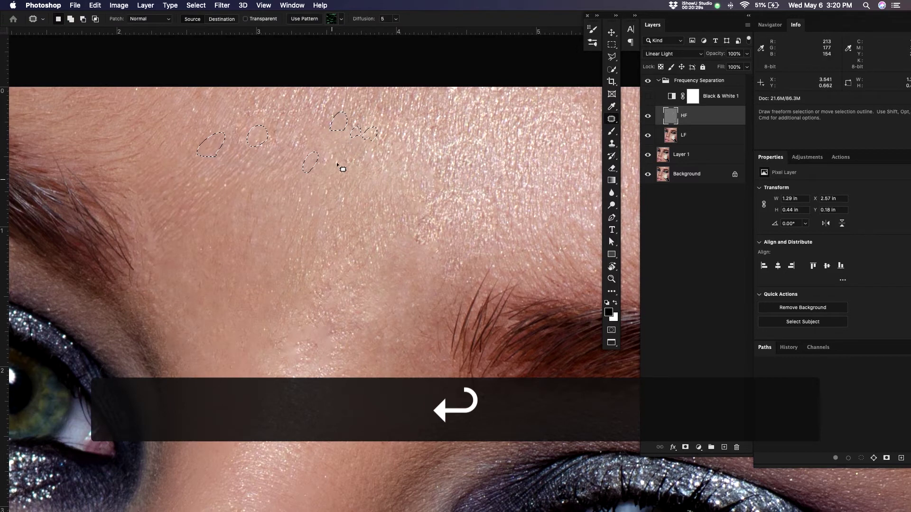
Patch the selected forehead spots and the neighbouring rough texture with cleaner skin from just below
drag(308, 165, 309, 155)
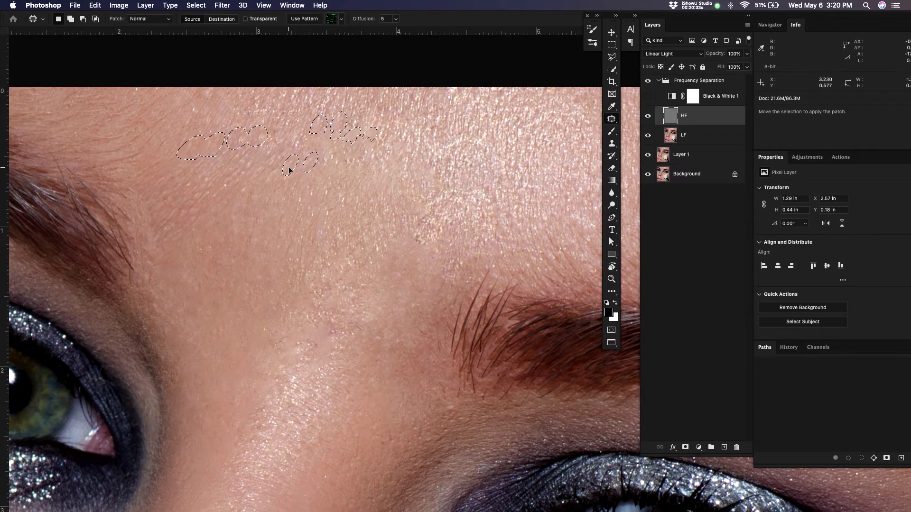
click(306, 196)
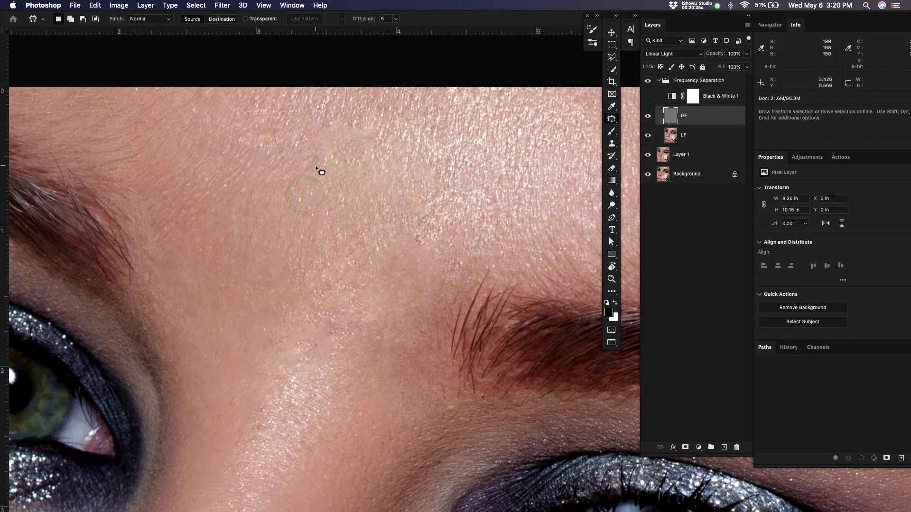
mouse_move(308, 172)
mouse_down()
mouse_move(323, 174)
mouse_move(297, 171)
mouse_up()
click(323, 174)
drag(288, 179, 303, 187)
click(303, 187)
Patch the remaining texture flaws on the forehead above the inner end of the shorter visible eyebrow
drag(273, 147, 271, 149)
mouse_move(262, 150)
mouse_down()
mouse_move(271, 163)
mouse_move(255, 164)
mouse_up()
click(271, 163)
mouse_move(250, 168)
mouse_down()
mouse_move(267, 170)
mouse_move(240, 180)
mouse_move(241, 191)
mouse_move(254, 168)
mouse_move(239, 160)
mouse_move(249, 160)
mouse_up()
click(267, 169)
click(240, 191)
click(249, 160)
drag(198, 118, 192, 121)
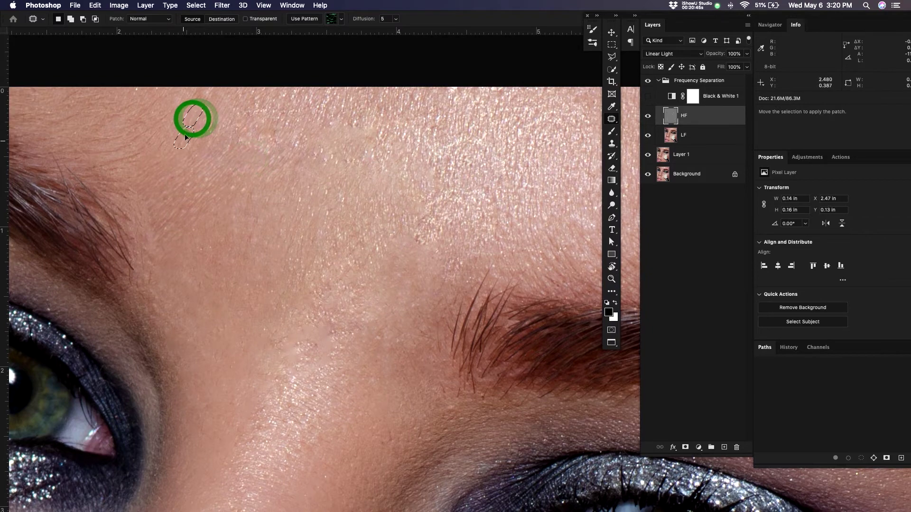
click(192, 145)
Fit the whole portrait in view, hide the HF layer, and make the LF layer active
key(super+0)
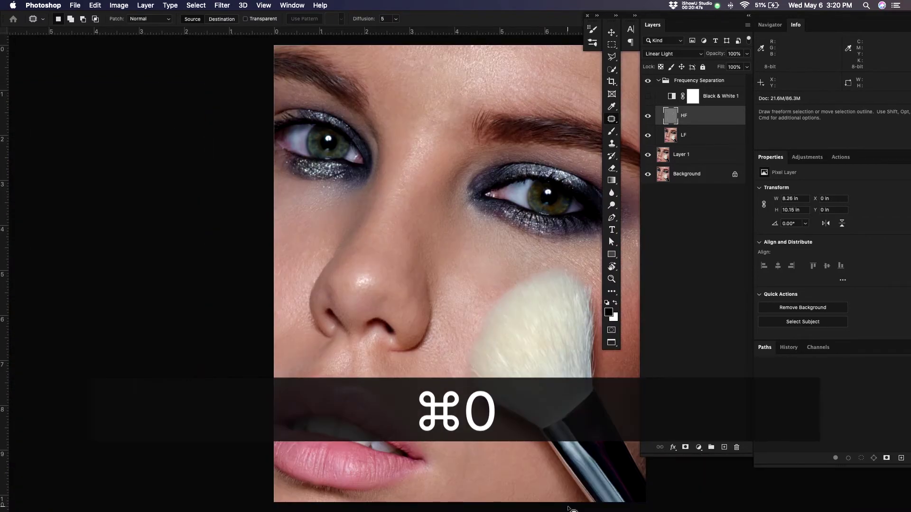
drag(383, 365, 314, 306)
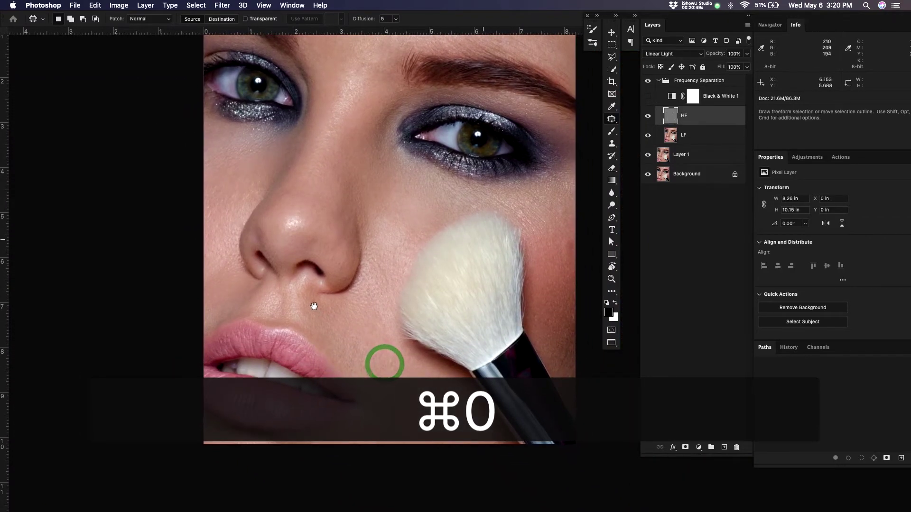
click(647, 135)
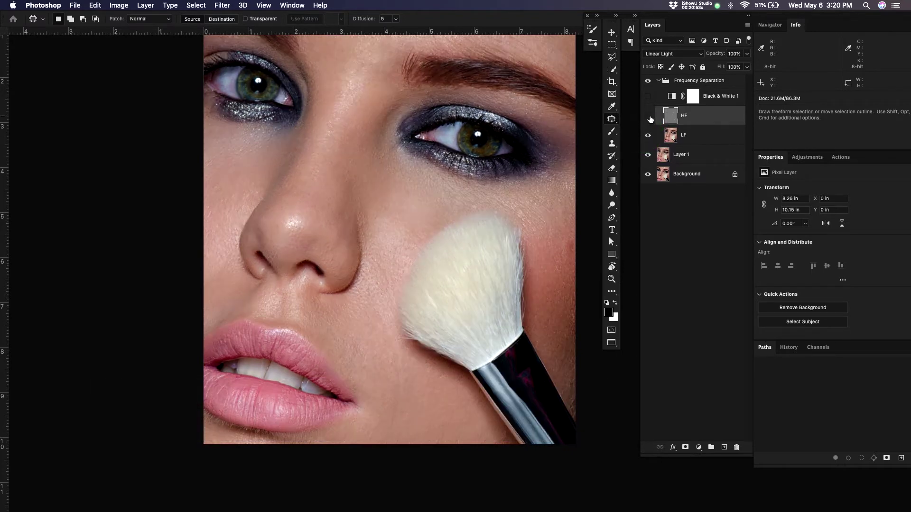
click(648, 118)
click(704, 137)
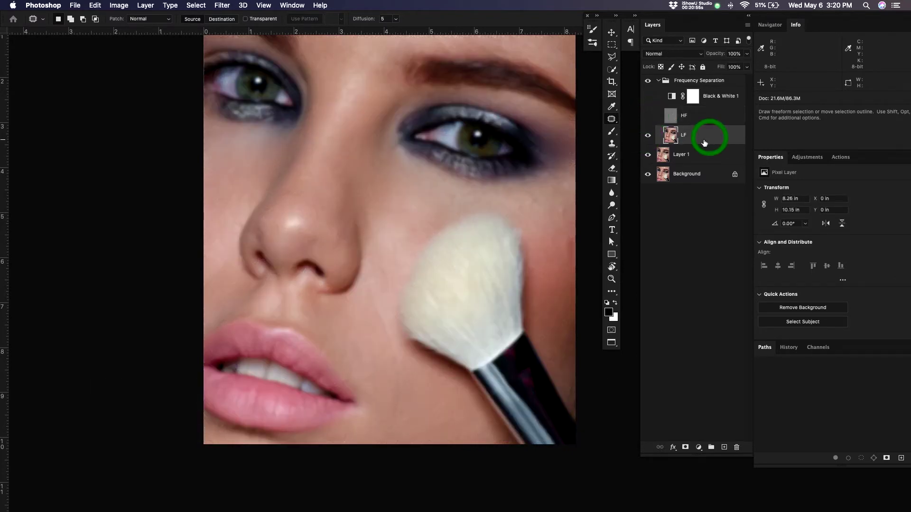
On the LF layer, select the long streak down the cheek between the nose and makeup brush, fill it, and deselect
key(j)
mouse_move(397, 436)
mouse_down()
mouse_move(407, 366)
mouse_move(390, 332)
mouse_up()
drag(390, 415, 404, 426)
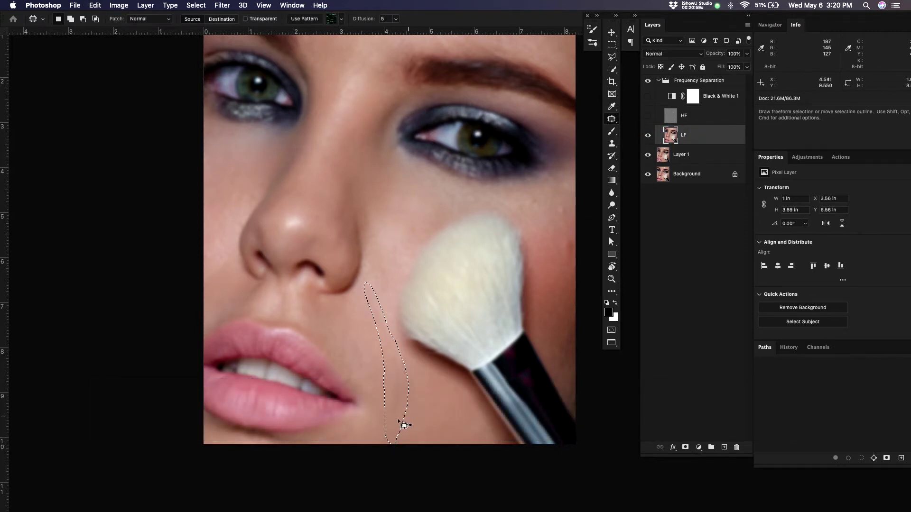
key(shift+BackSpace)
key(Return)
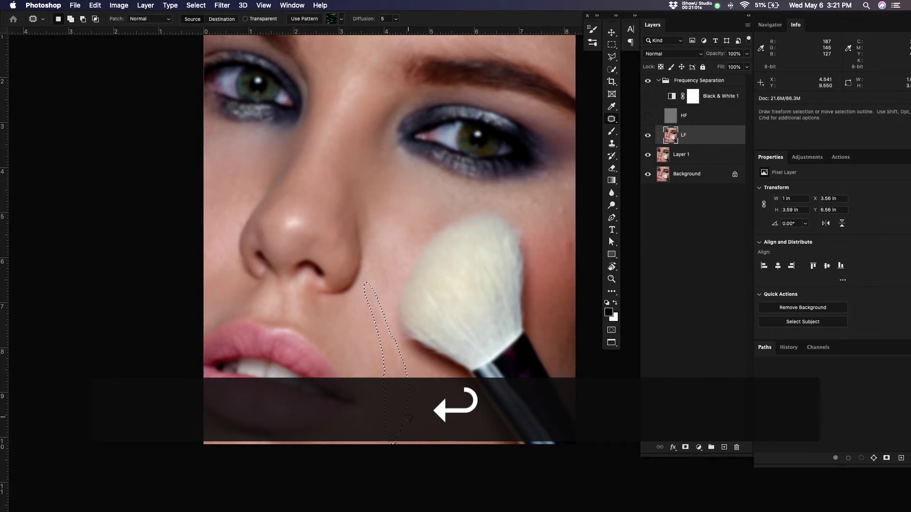
key(super+d)
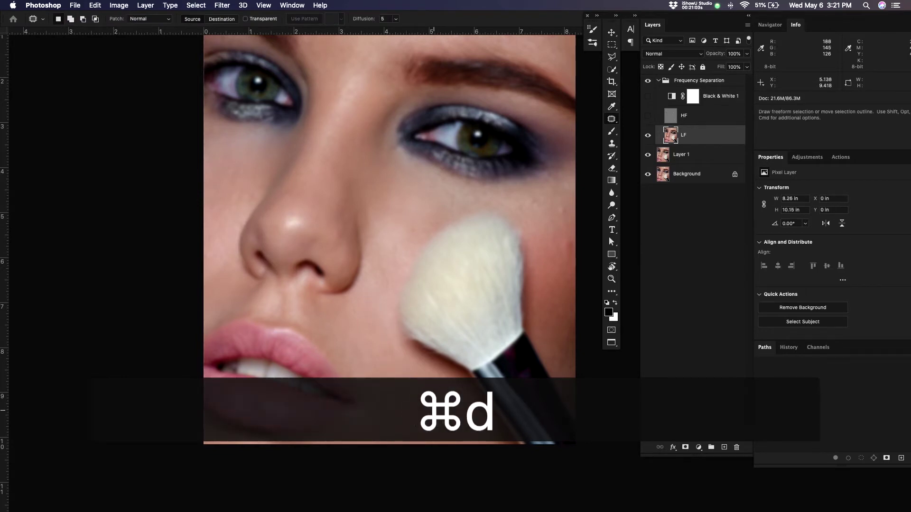
Patch the uneven tone near the corner of the mouth and on the outer cheek above the makeup brush
mouse_move(396, 360)
mouse_down()
mouse_move(387, 339)
mouse_move(392, 364)
mouse_move(340, 361)
mouse_move(345, 344)
mouse_up()
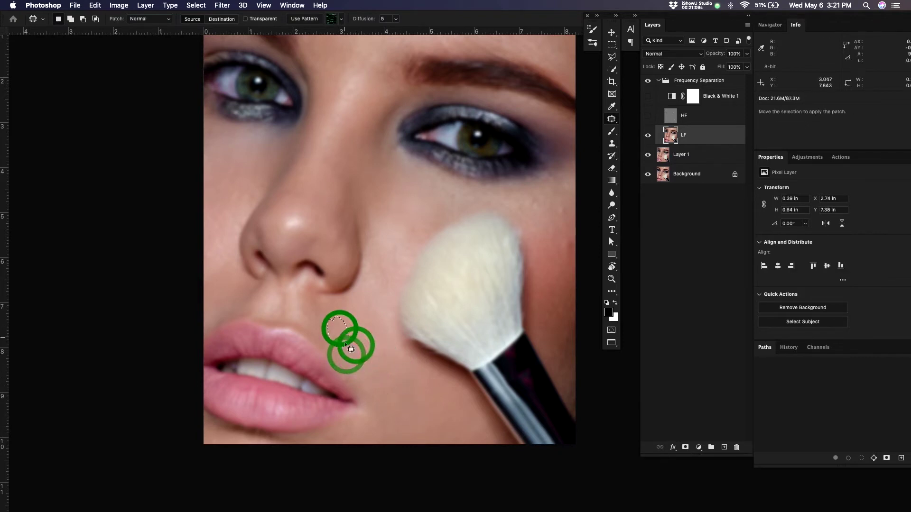
drag(571, 211, 570, 210)
mouse_move(562, 215)
mouse_down()
mouse_move(553, 231)
mouse_move(575, 247)
mouse_move(561, 273)
mouse_move(560, 245)
mouse_up()
key(super+d)
key(super+d)
mouse_move(540, 204)
mouse_down()
mouse_move(532, 202)
mouse_move(551, 212)
mouse_move(518, 210)
mouse_up()
key(super+d)
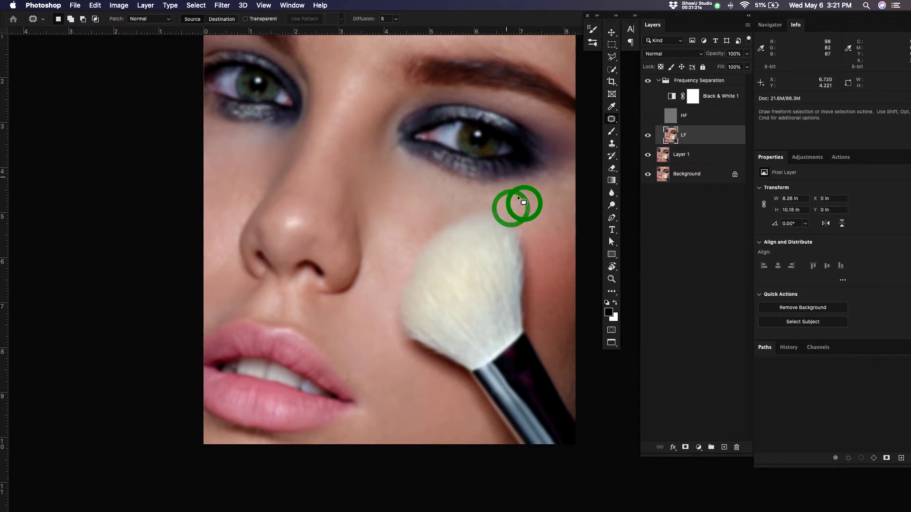
Patch the tone below the eye above the brush, beside the nose, and on the outer cheek near the brush handle
click(459, 199)
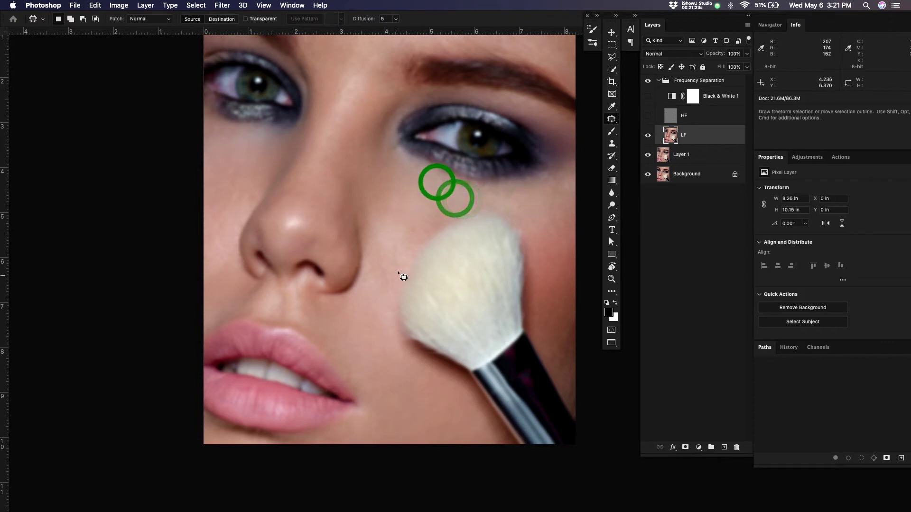
drag(389, 269, 390, 242)
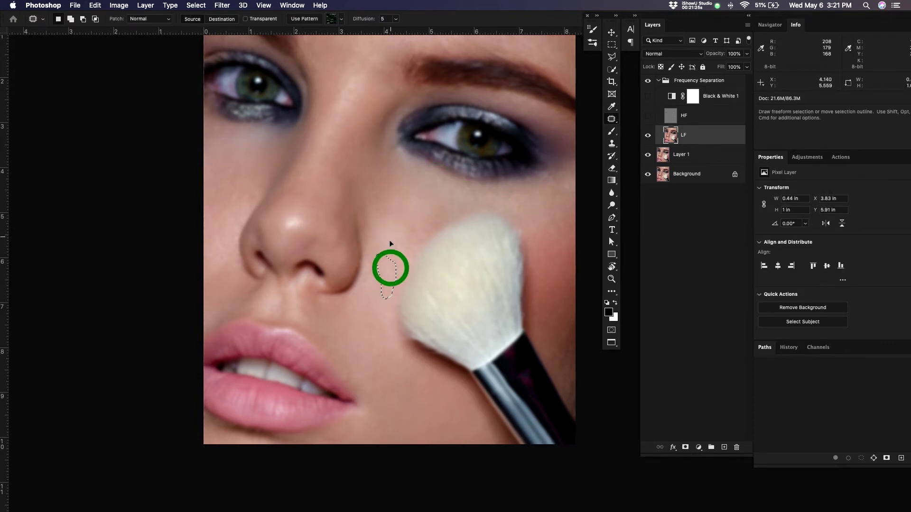
click(391, 237)
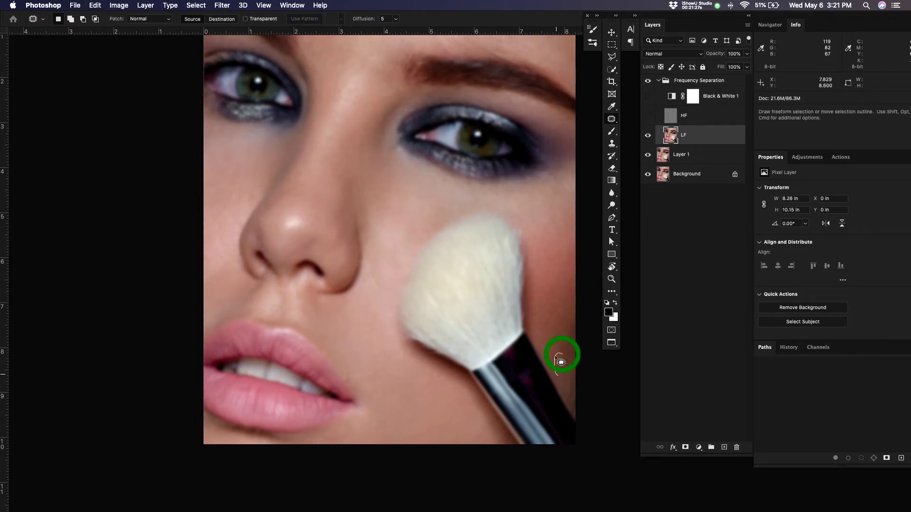
mouse_move(561, 362)
mouse_down()
mouse_move(575, 327)
mouse_move(559, 325)
mouse_move(561, 337)
mouse_up()
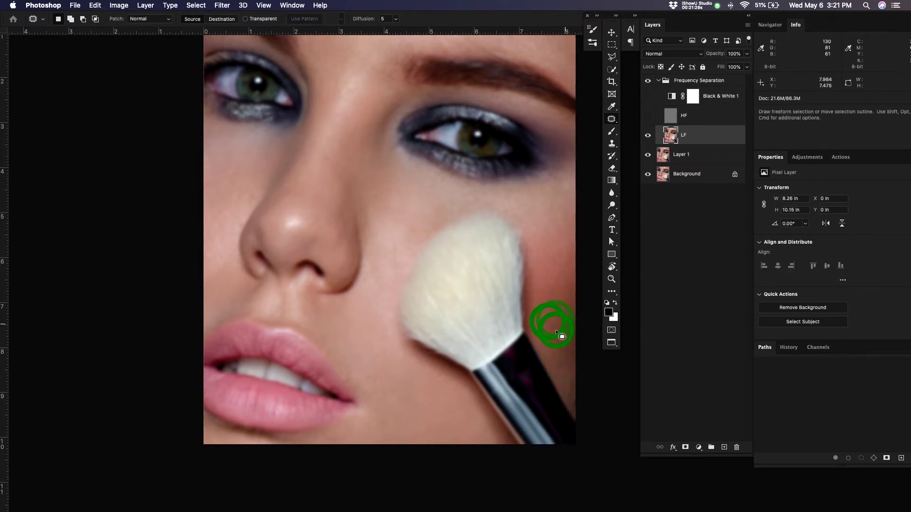
Patch the tonal patch on the opposite cheek, just beside the side of the nose
key(space)
drag(419, 340, 415, 372)
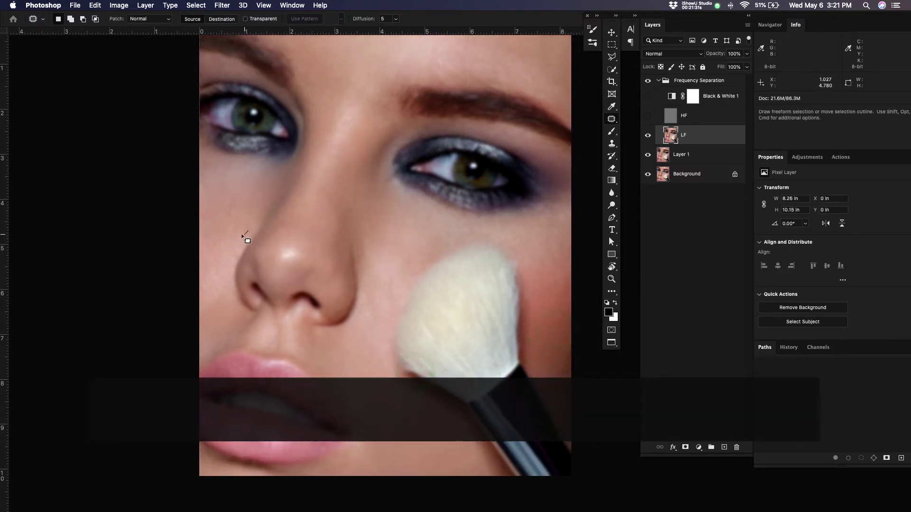
mouse_move(242, 235)
mouse_down()
mouse_move(227, 232)
mouse_move(246, 231)
mouse_up()
drag(243, 227, 259, 200)
click(259, 201)
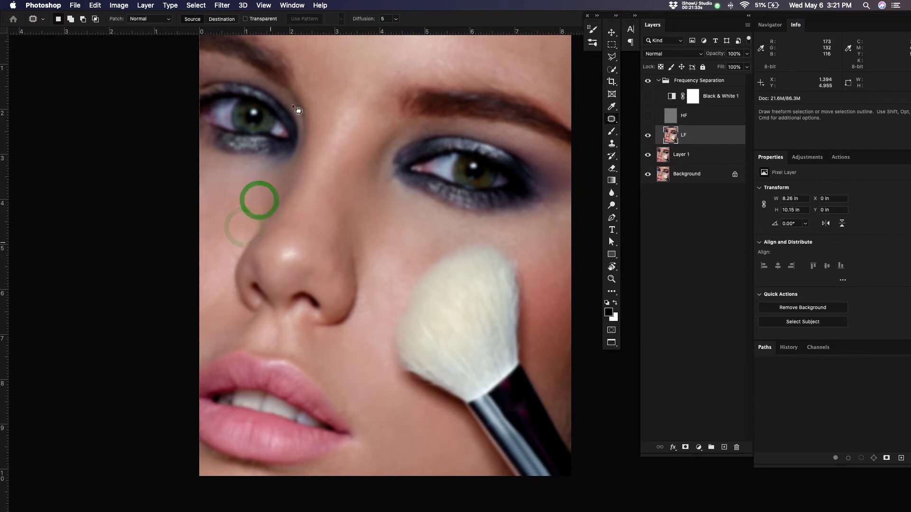
Examine the evened skin tone across the whole portrait at a reduced size
key(space)
drag(464, 359, 443, 385)
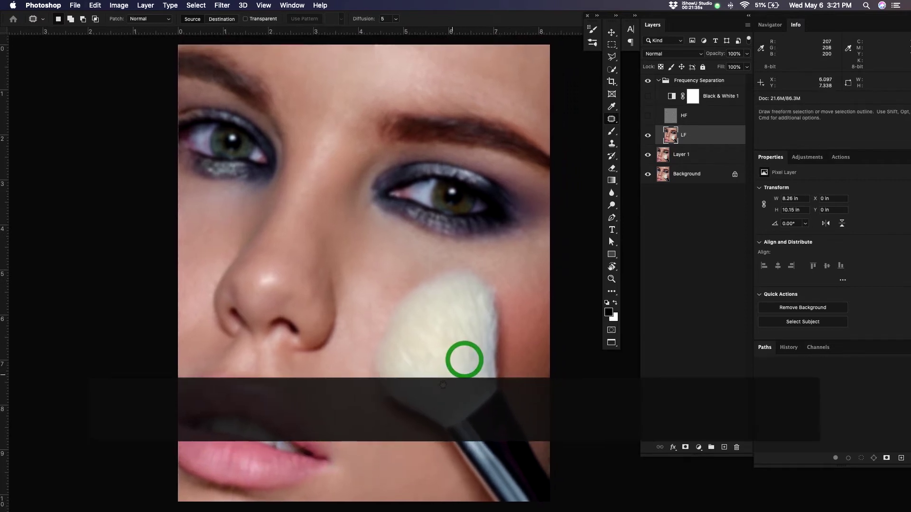
key(super+0)
key(super+minus)
key(super+minus)
key(super+minus)
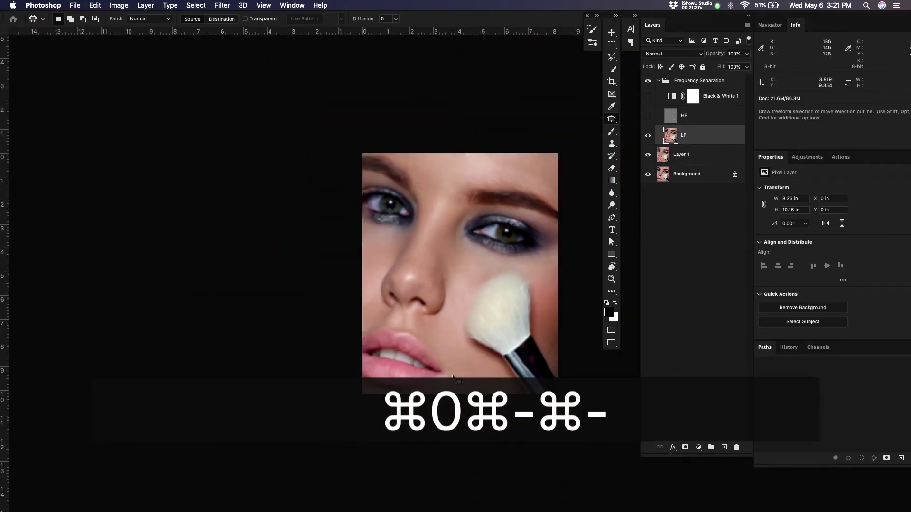
key(space)
drag(397, 334, 337, 329)
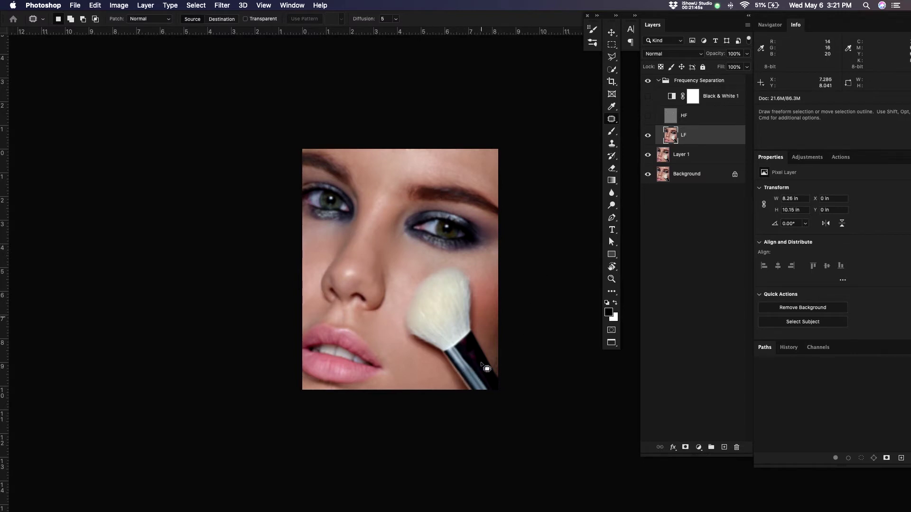
Show the HF layer and inspect the skin between the eyebrows with the texture switched off and on
click(647, 116)
key(z)
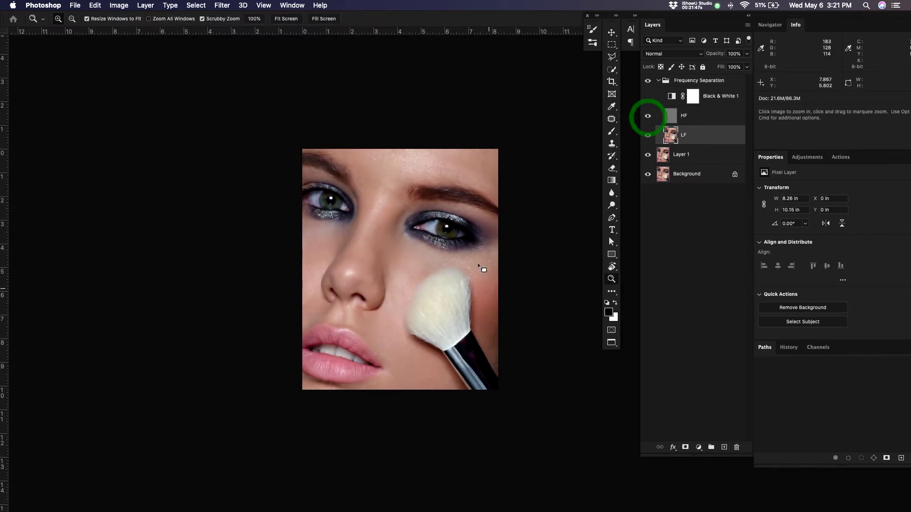
click(448, 294)
click(465, 292)
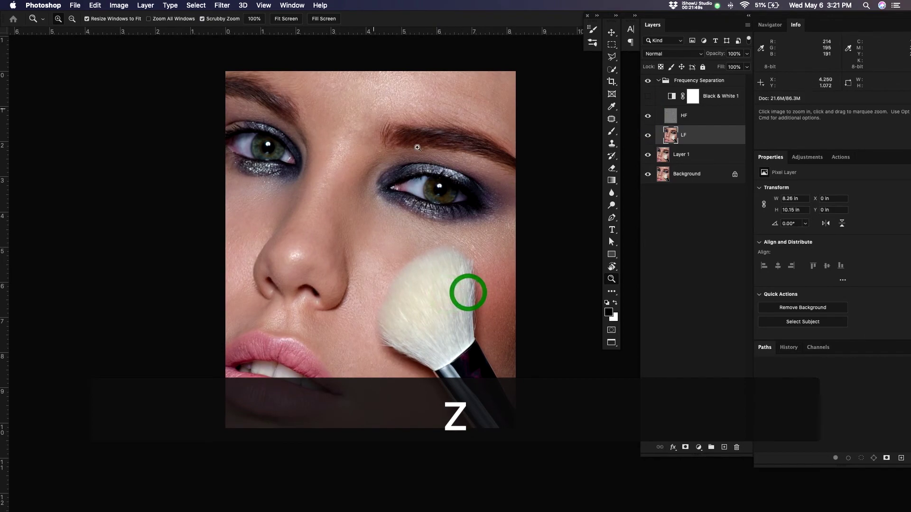
click(356, 120)
click(380, 154)
click(354, 194)
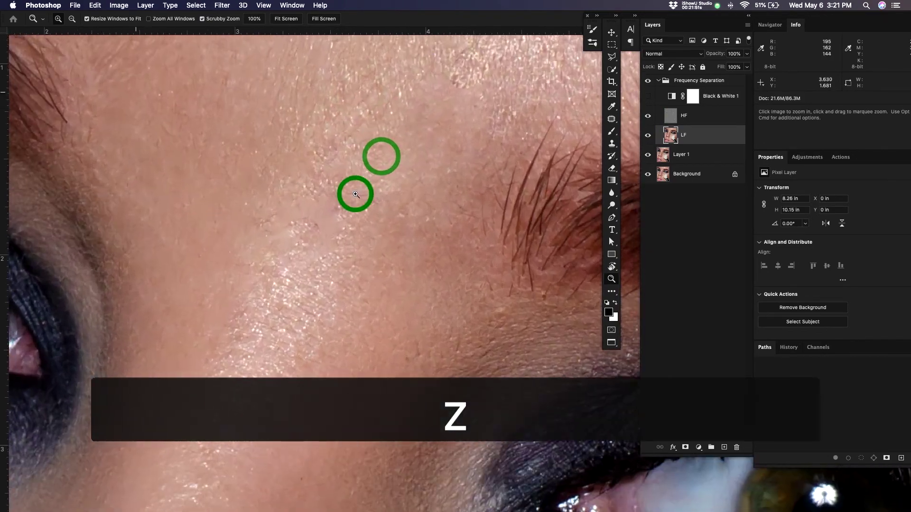
click(359, 216)
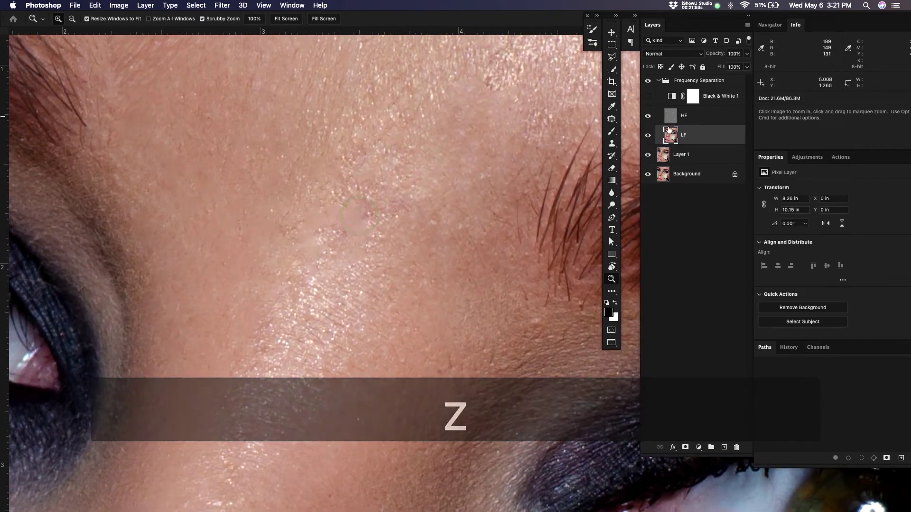
click(647, 116)
click(647, 115)
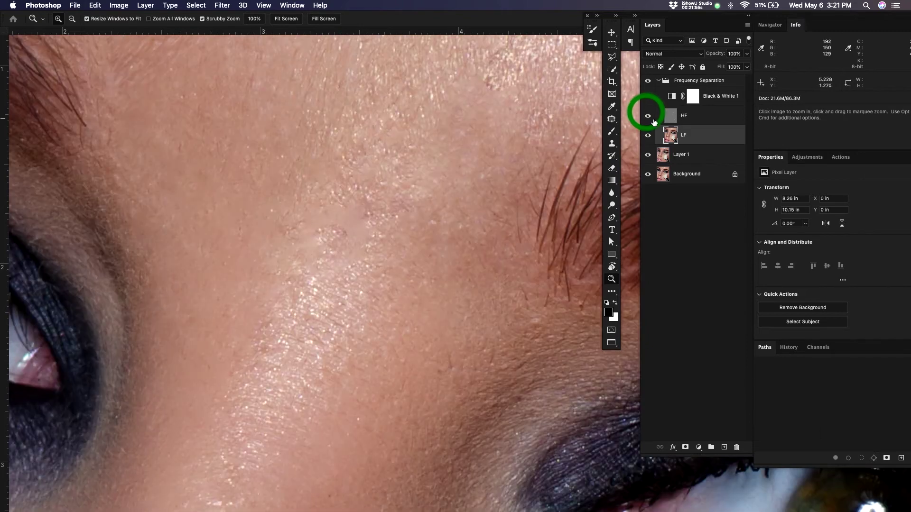
On the HF layer, patch the rough texture in the centre of the area between the eyebrows with nearby skin
click(712, 119)
key(j)
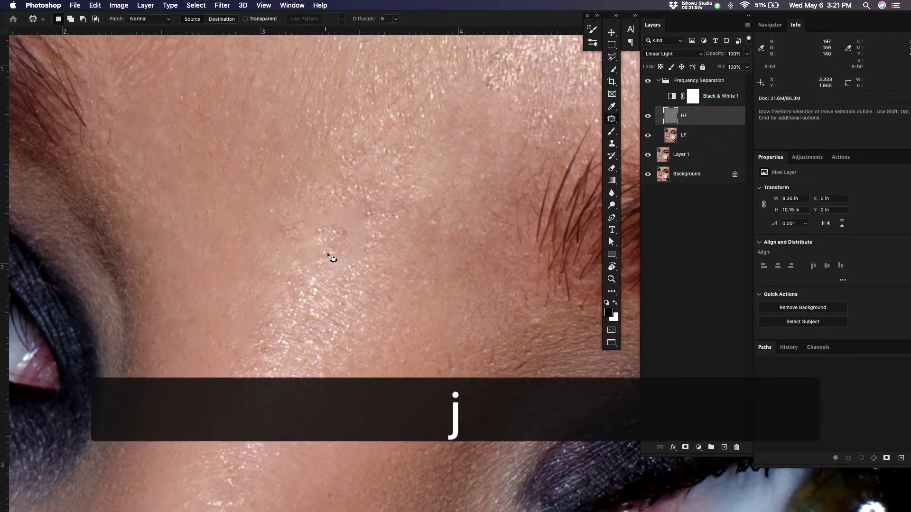
click(340, 216)
mouse_move(314, 261)
mouse_down()
mouse_move(324, 231)
mouse_move(341, 231)
mouse_move(335, 257)
mouse_move(371, 253)
mouse_move(359, 212)
mouse_move(331, 200)
mouse_move(296, 246)
mouse_up()
drag(353, 241, 331, 292)
click(375, 260)
mouse_move(295, 232)
mouse_down()
mouse_move(278, 243)
mouse_move(296, 229)
mouse_up()
drag(296, 229, 308, 203)
drag(330, 232, 331, 246)
drag(333, 244, 347, 228)
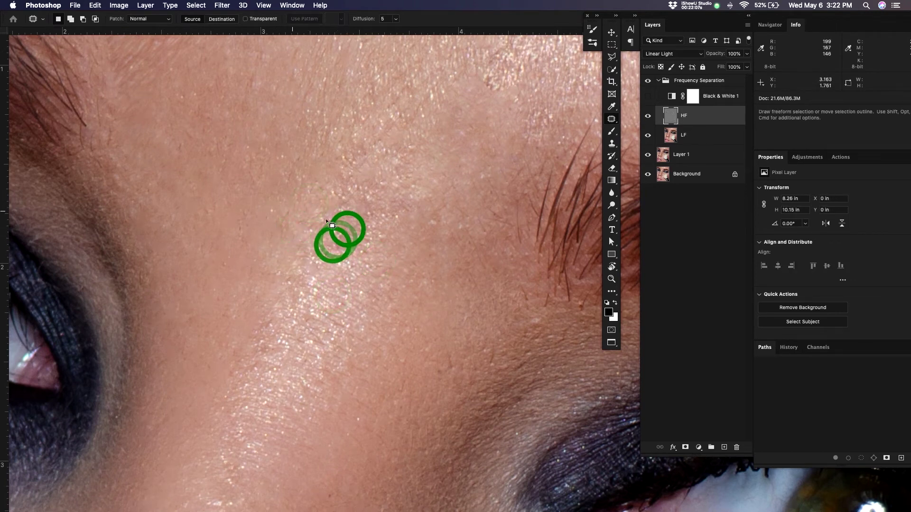
Patch the small texture flaws between the central highlight and the shorter visible eyebrow, down toward that eye
click(293, 212)
drag(275, 216, 277, 213)
drag(277, 213, 291, 195)
click(293, 194)
mouse_move(250, 228)
mouse_down()
mouse_move(244, 249)
mouse_move(249, 234)
mouse_up()
drag(247, 237, 260, 220)
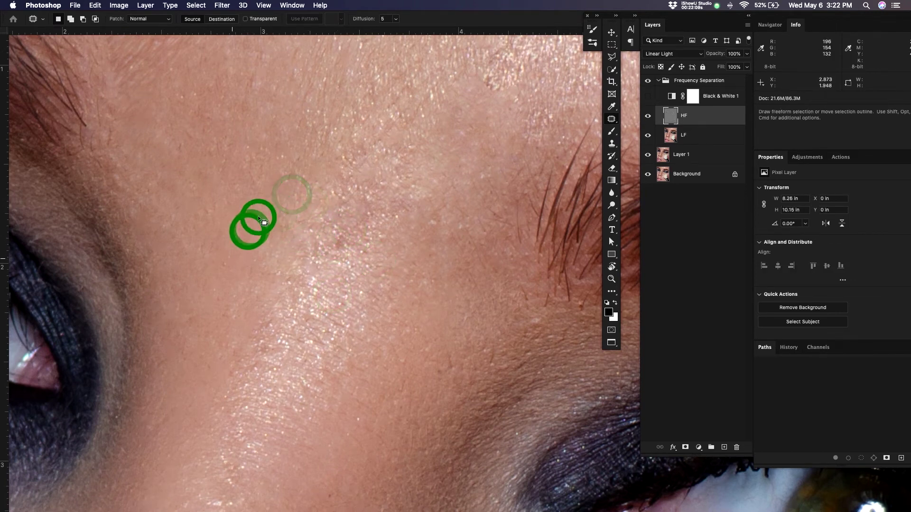
click(258, 217)
mouse_move(234, 256)
mouse_down()
mouse_move(228, 268)
mouse_move(232, 259)
mouse_up()
drag(230, 264, 246, 234)
drag(230, 302, 229, 300)
drag(223, 292, 235, 264)
click(235, 264)
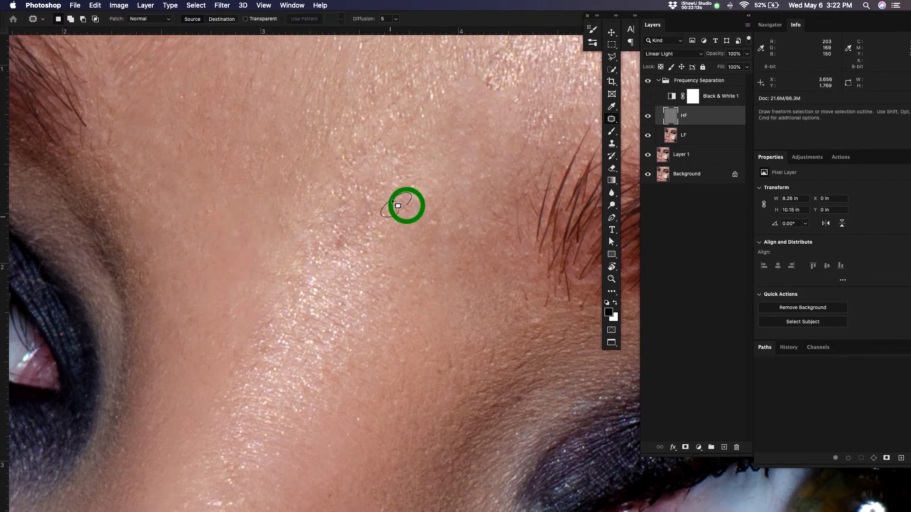
Patch the rough texture at the upper end of the bright highlight between the eyebrows
drag(392, 201, 405, 205)
mouse_move(395, 210)
mouse_down()
mouse_move(385, 234)
mouse_move(348, 243)
mouse_up()
click(386, 232)
drag(340, 247, 328, 276)
click(329, 278)
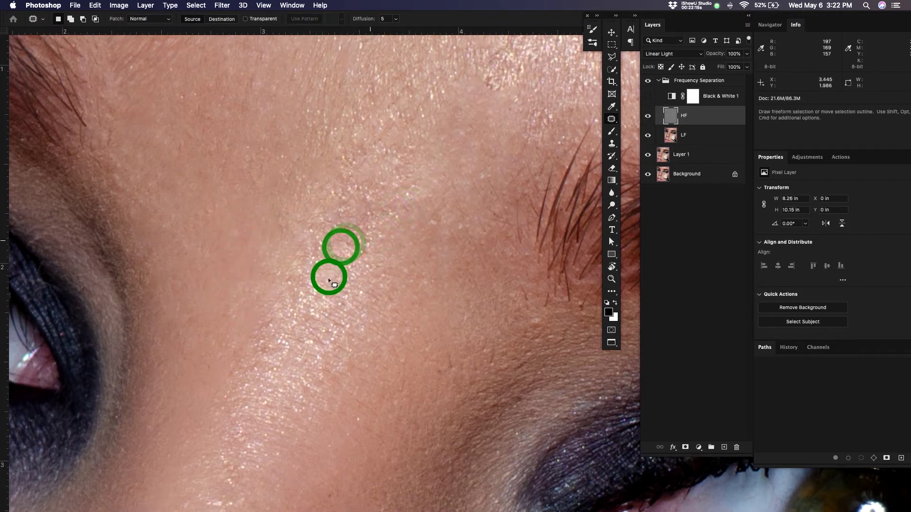
Patch the remaining small flaws beside and along the bright highlight running down to the nose bridge
mouse_move(226, 207)
mouse_down()
mouse_move(205, 211)
mouse_move(224, 208)
mouse_up()
drag(215, 217, 217, 242)
drag(217, 243, 216, 248)
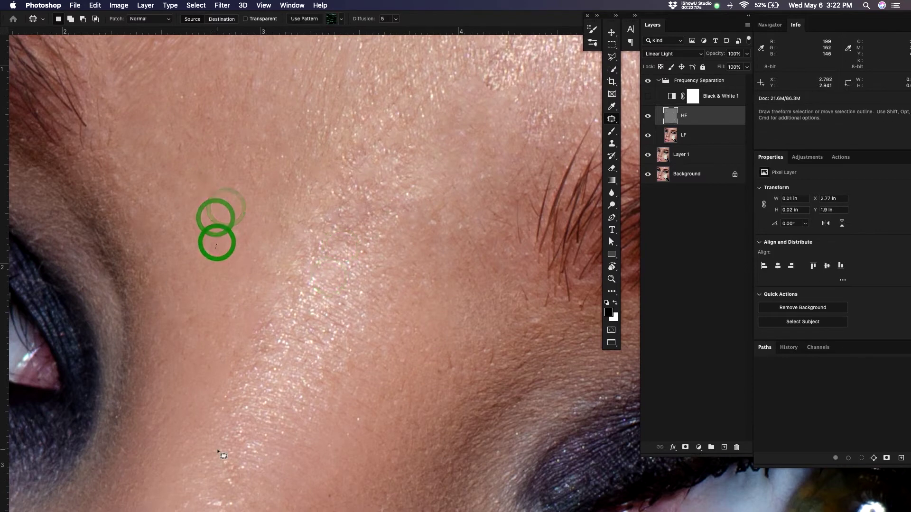
mouse_move(322, 265)
mouse_down()
mouse_move(305, 278)
mouse_move(320, 265)
mouse_up()
drag(315, 275, 333, 280)
click(334, 279)
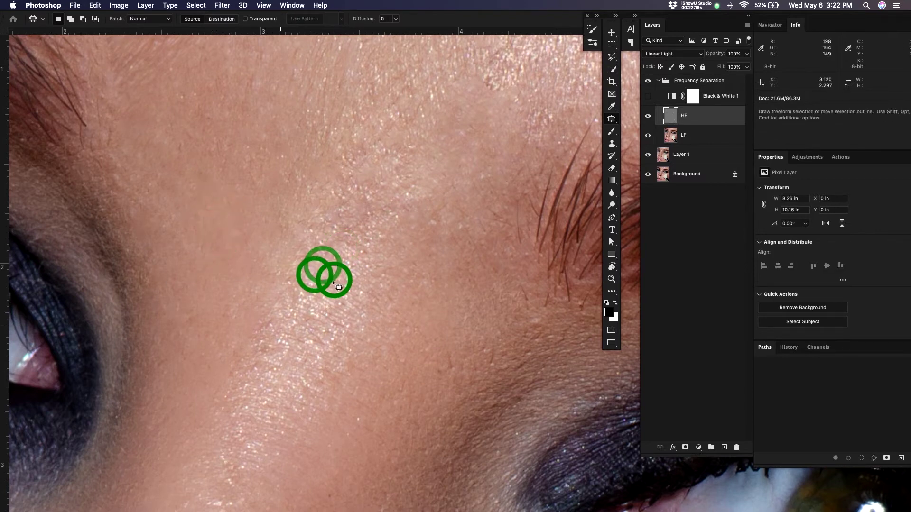
mouse_move(295, 313)
mouse_down()
mouse_move(271, 317)
mouse_move(293, 314)
mouse_up()
drag(288, 316, 308, 318)
click(308, 317)
Check the whole portrait, then patch the texture flaws beside the inner end of the longer eyebrow
key(super+0)
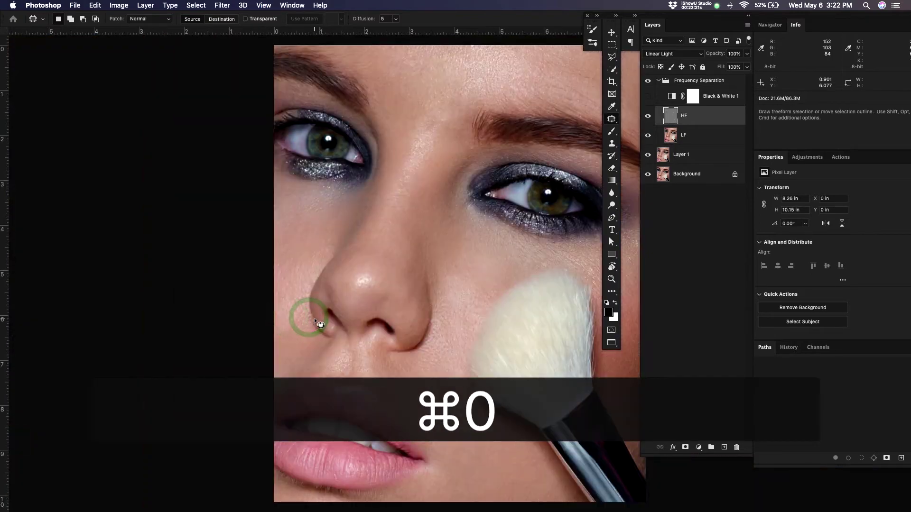
drag(443, 216, 386, 232)
click(647, 116)
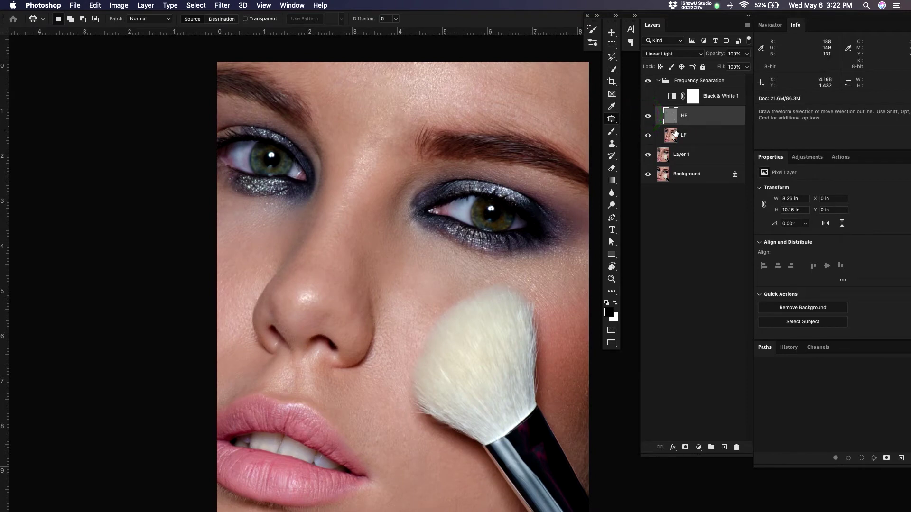
drag(404, 132, 417, 107)
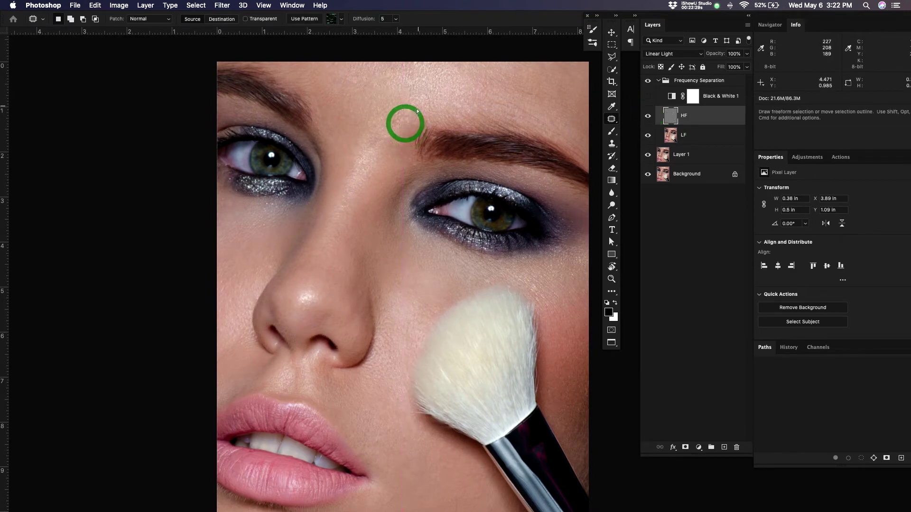
click(417, 107)
click(387, 137)
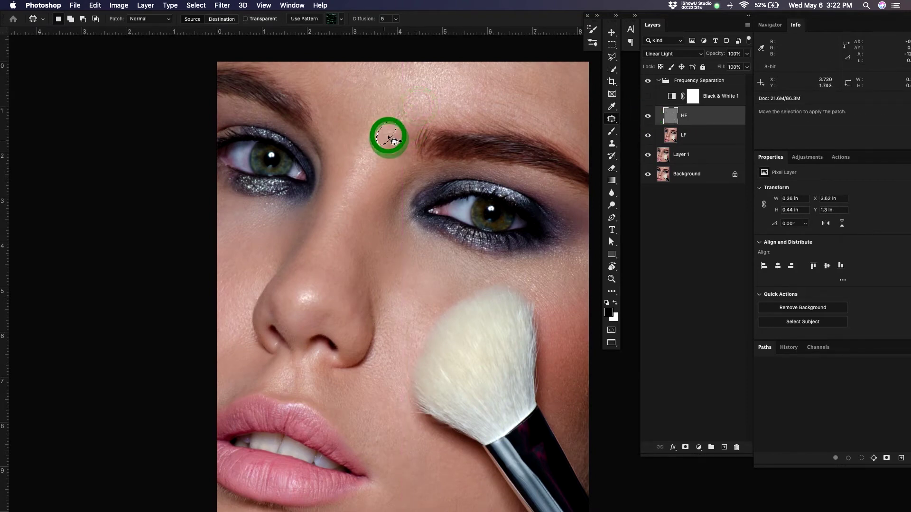
click(378, 150)
mouse_move(381, 137)
mouse_down()
mouse_move(372, 177)
mouse_move(393, 132)
mouse_move(379, 139)
mouse_move(389, 141)
mouse_move(381, 154)
mouse_move(382, 122)
mouse_up()
click(379, 152)
drag(376, 127, 372, 138)
click(372, 139)
Patch the texture flaws on the skin just above the corner of the mouth
drag(453, 392, 439, 354)
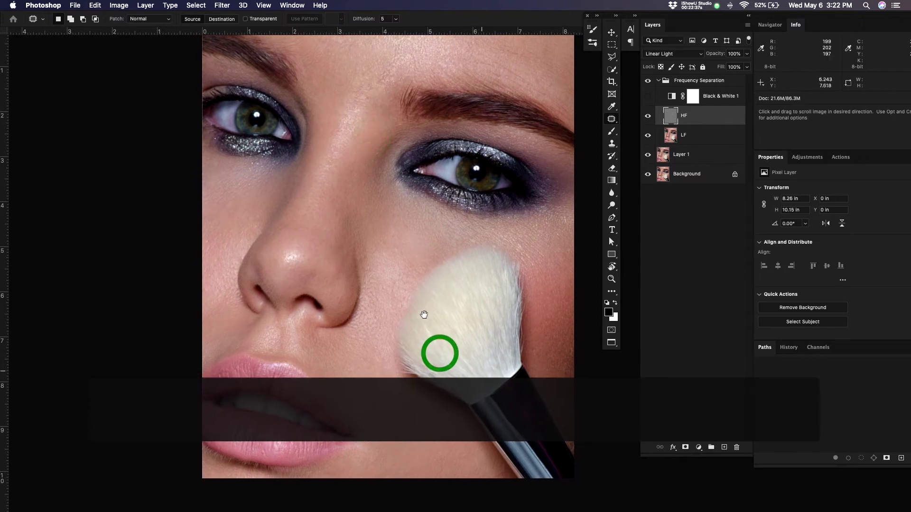
drag(500, 373, 423, 386)
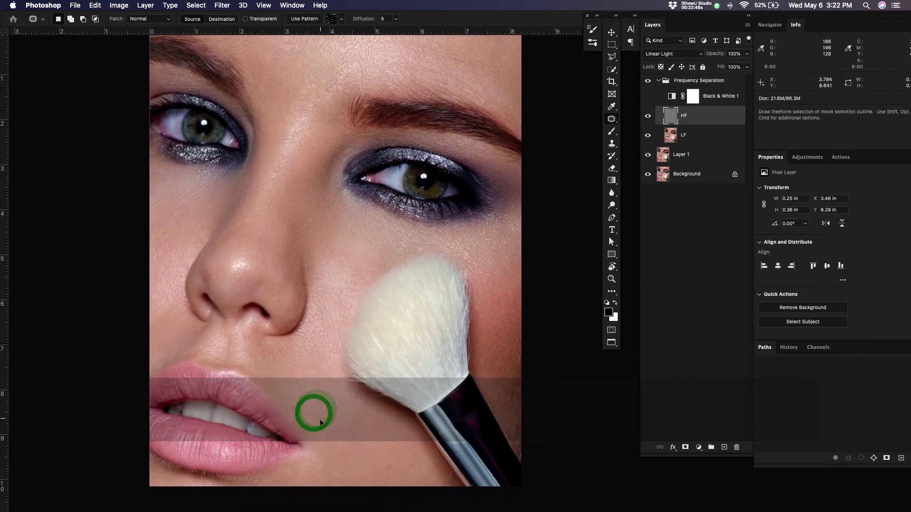
mouse_move(302, 415)
mouse_down()
mouse_move(295, 412)
mouse_move(310, 419)
mouse_up()
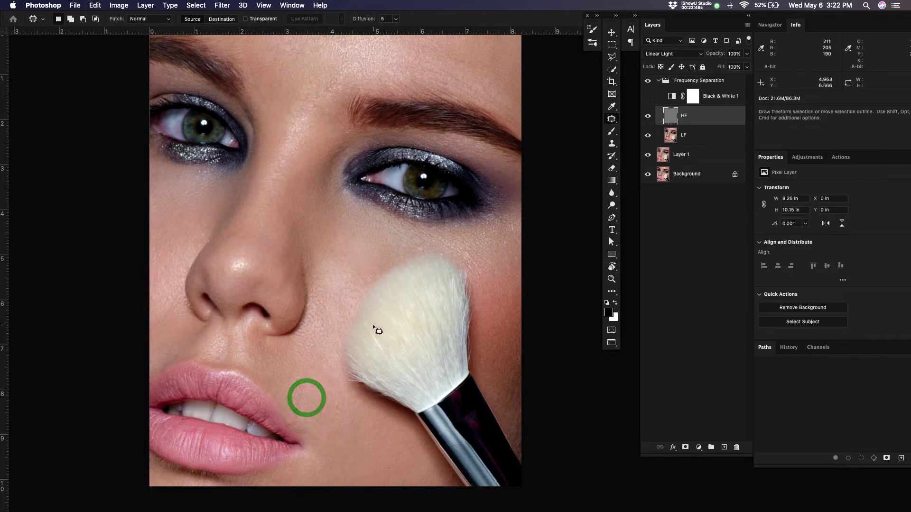
Compare the portrait with and without texture, leave the HF layer hidden, and make the LF layer active
click(648, 117)
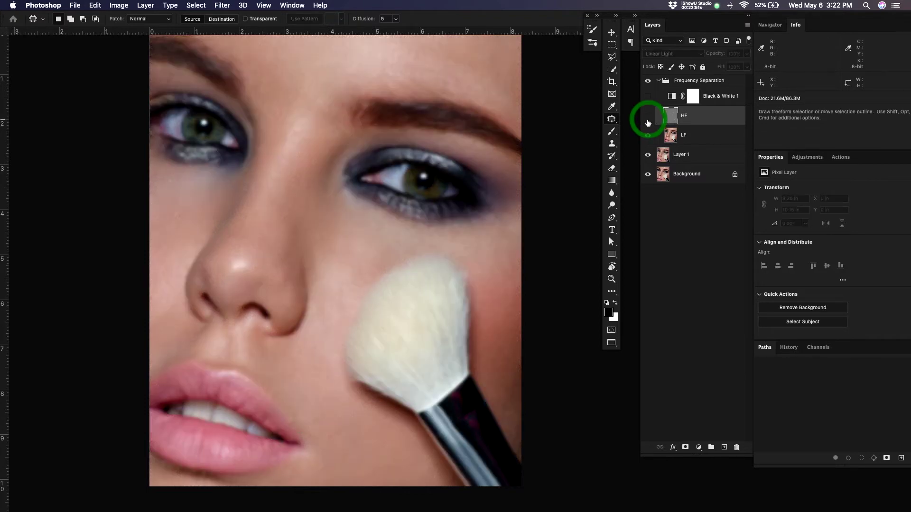
click(647, 120)
click(648, 117)
click(696, 132)
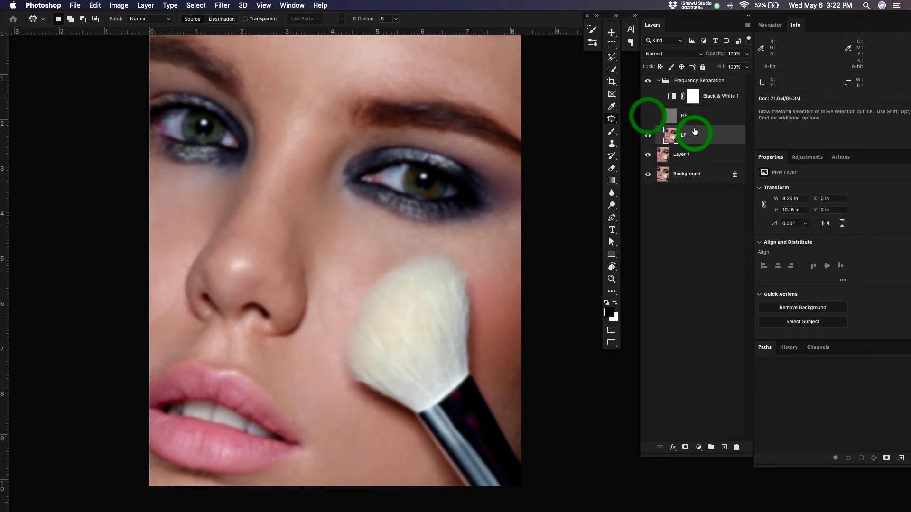
Patch the uneven skin tone beside the corner of the mouth on the LF layer
key(j)
drag(301, 422, 297, 401)
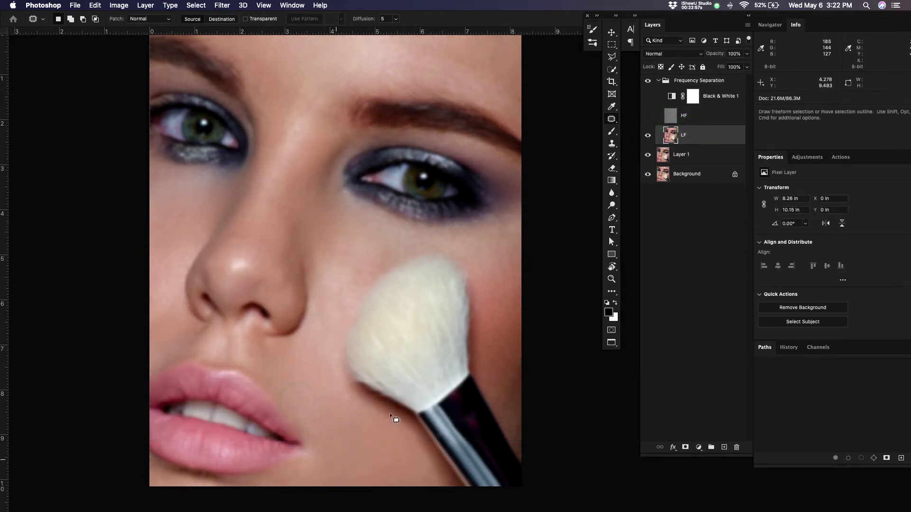
click(322, 417)
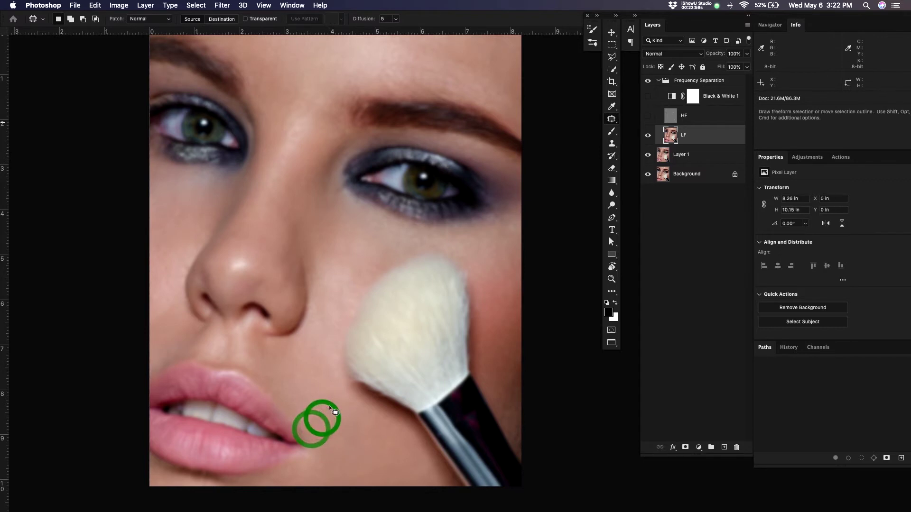
Make the HF layer visible and active, and patch the texture flaw just above the corner of the mouth
click(648, 117)
click(705, 117)
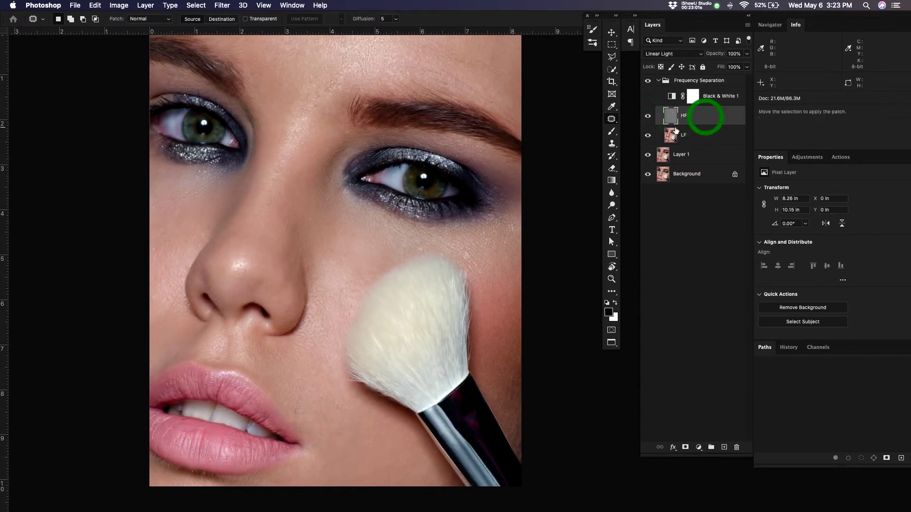
key(j)
drag(299, 409, 297, 411)
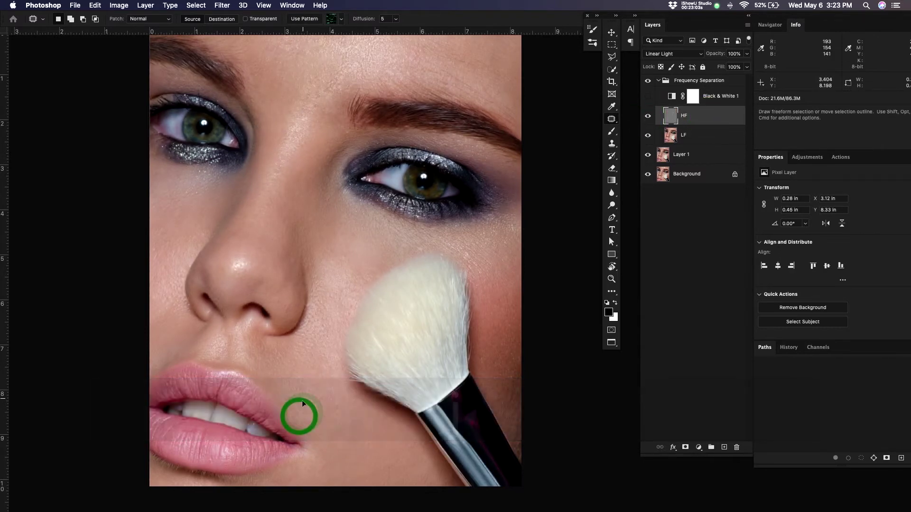
click(300, 397)
Compare the portrait with and without the HF layer, then patch the texture flaws on the outer cheek beside the makeup brush's tip
key(z)
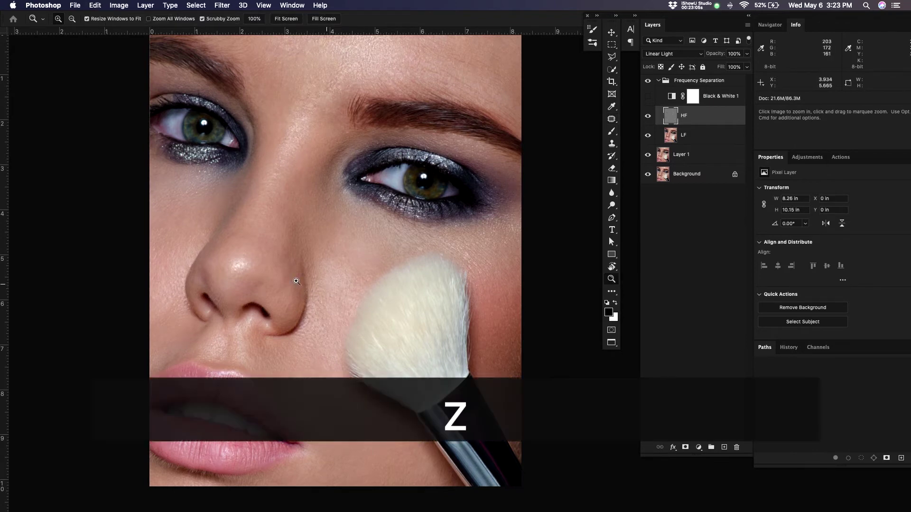
drag(326, 285, 313, 285)
drag(428, 320, 405, 340)
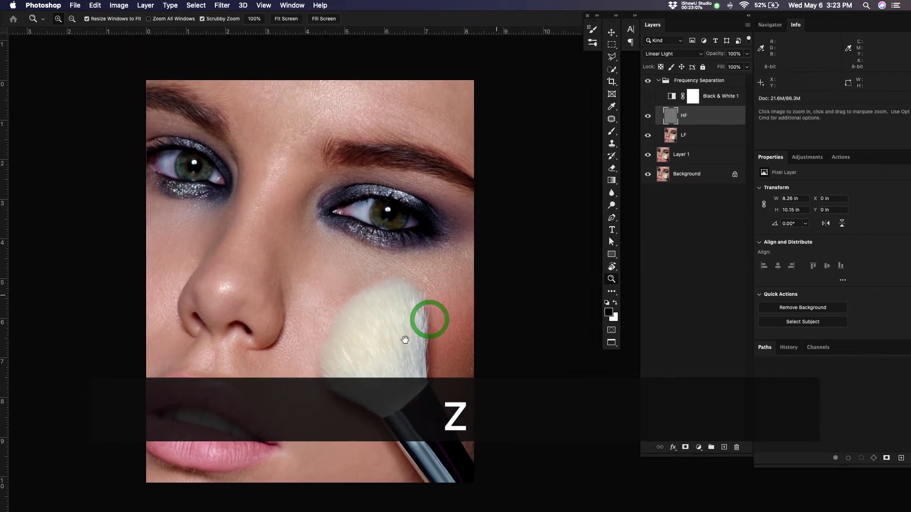
click(648, 116)
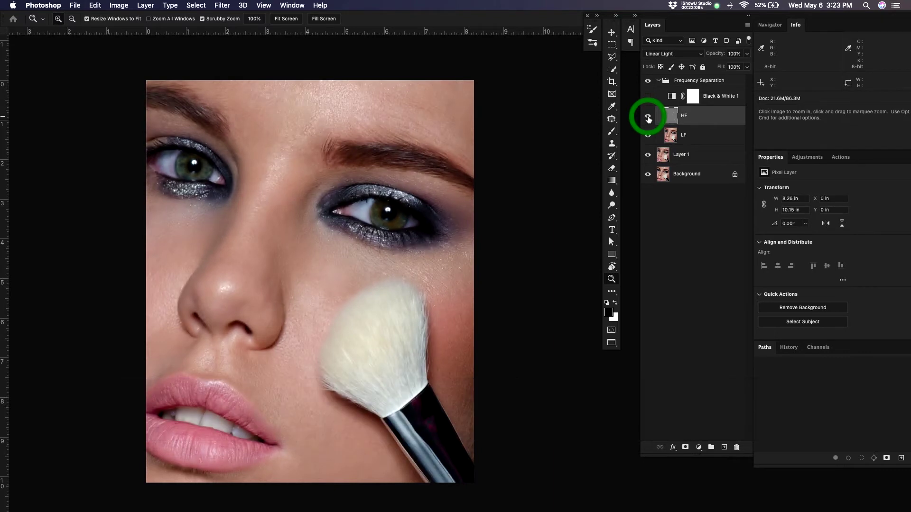
key(j)
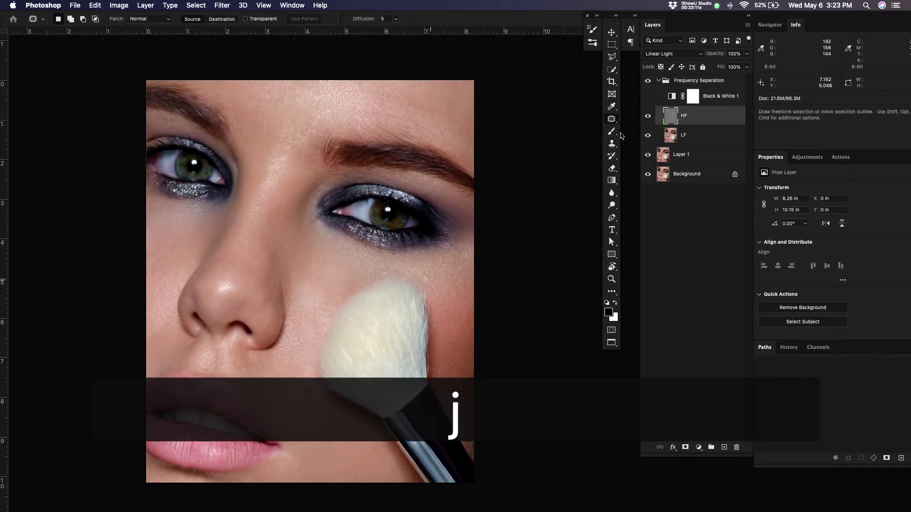
mouse_move(434, 283)
mouse_down()
mouse_move(425, 288)
mouse_move(423, 276)
mouse_move(440, 283)
mouse_move(433, 284)
mouse_up()
click(438, 279)
click(440, 278)
drag(432, 289, 439, 289)
click(441, 288)
Patch the texture flaws on the skin immediately above the tip of the makeup brush
click(415, 279)
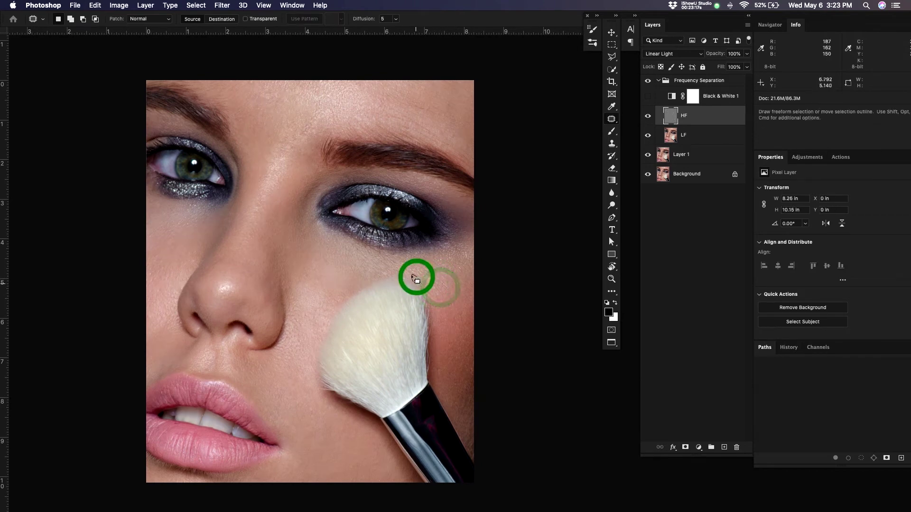
click(418, 281)
drag(424, 286, 426, 286)
drag(427, 287, 429, 284)
Outline the remaining small flaws under the eye above the makeup brush, fill each selection, and deselect
drag(404, 277, 382, 261)
key(shift+BackSpace)
key(Return)
click(430, 273)
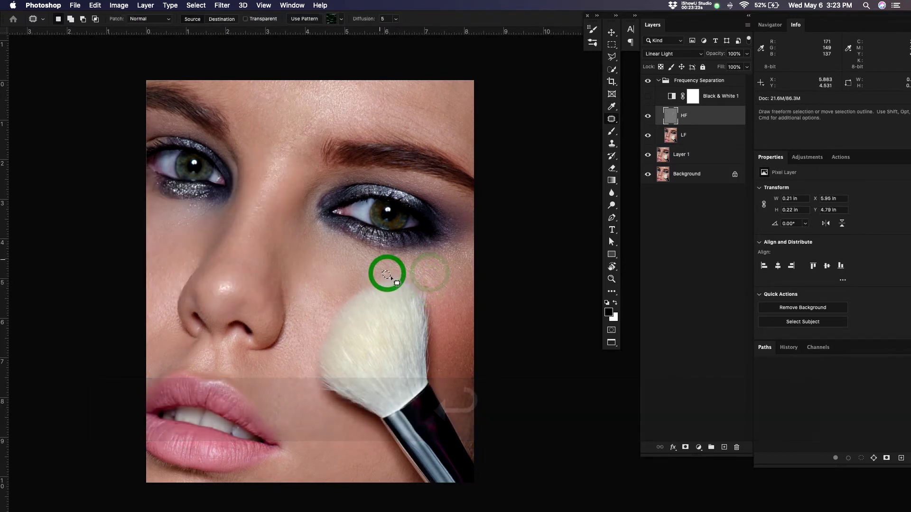
key(shift+BackSpace)
key(Return)
key(super+d)
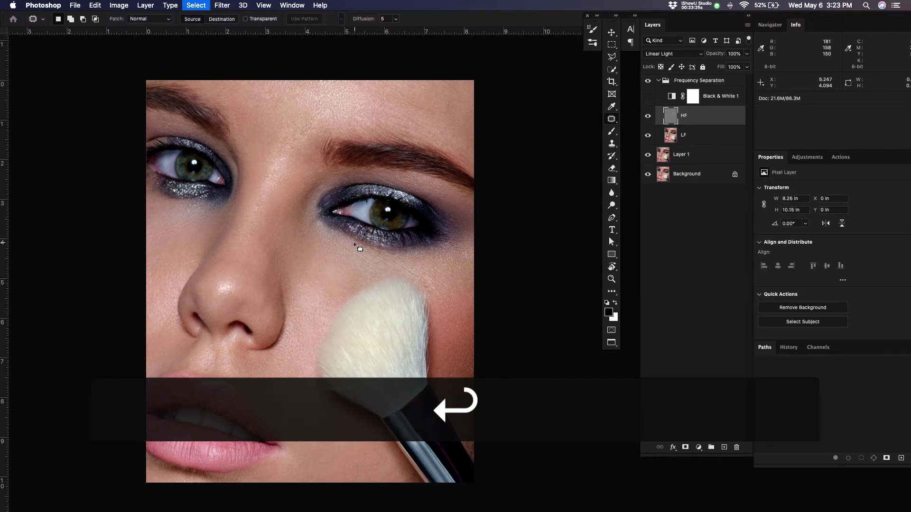
Add a Curves adjustment layer at the very top of the layer stack, above the Frequency Separation group
key(z)
drag(353, 310, 375, 306)
key(z)
drag(461, 199, 449, 210)
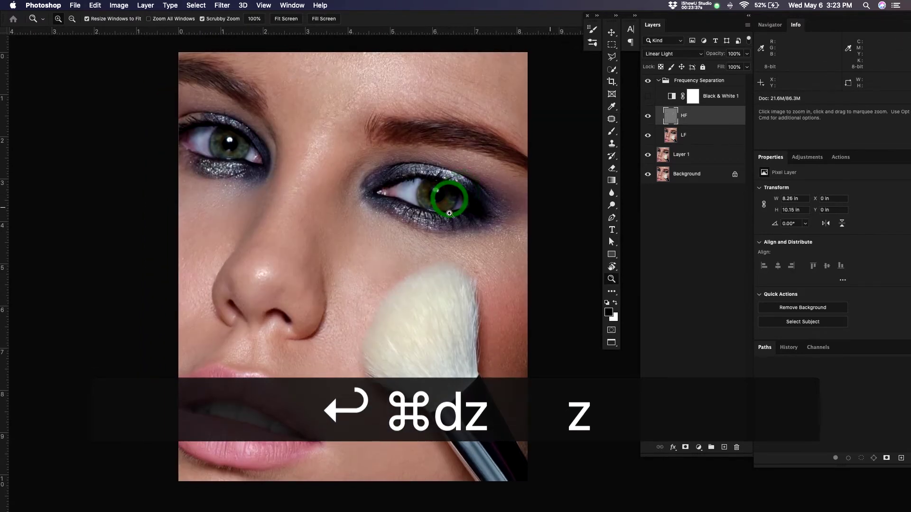
click(710, 81)
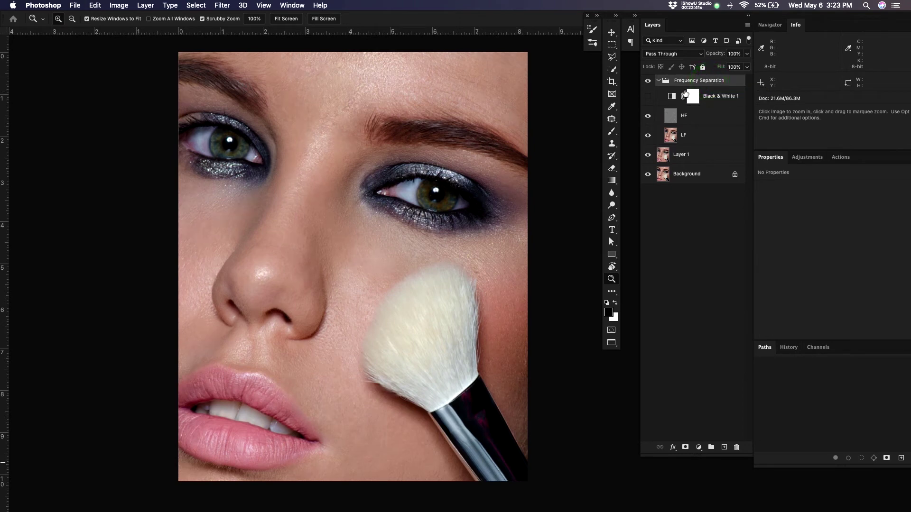
click(699, 447)
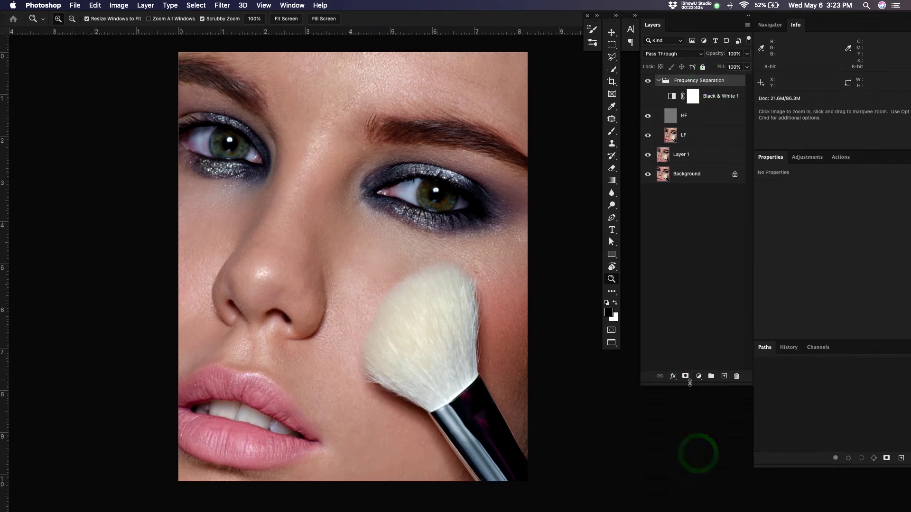
click(698, 376)
scroll(706, 386, down, 2)
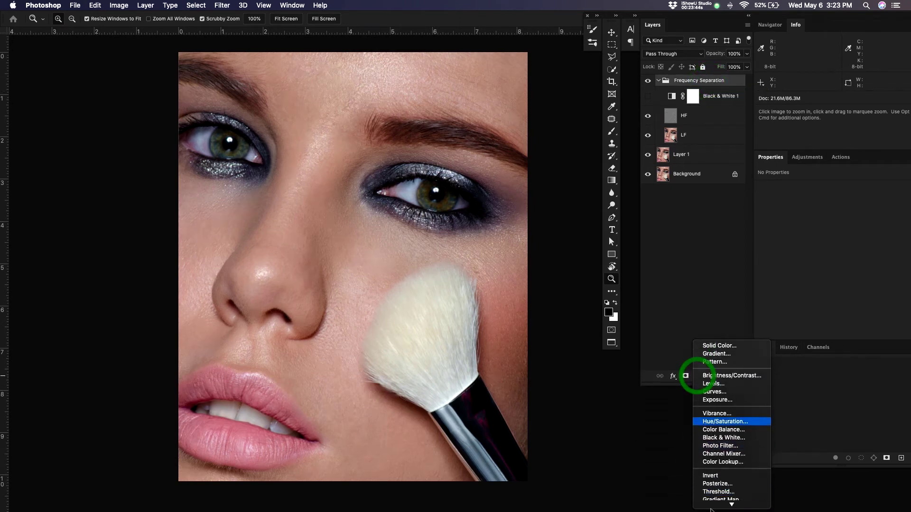
click(716, 391)
key(super+shift+bracketright)
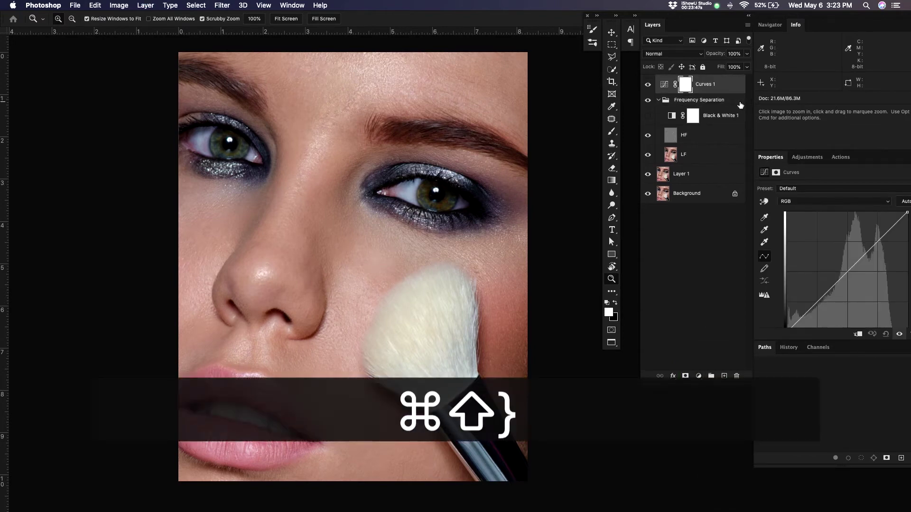
Pull the midtones of the RGB curve down to darken the image, and fill the Curves mask with black
drag(848, 269, 855, 280)
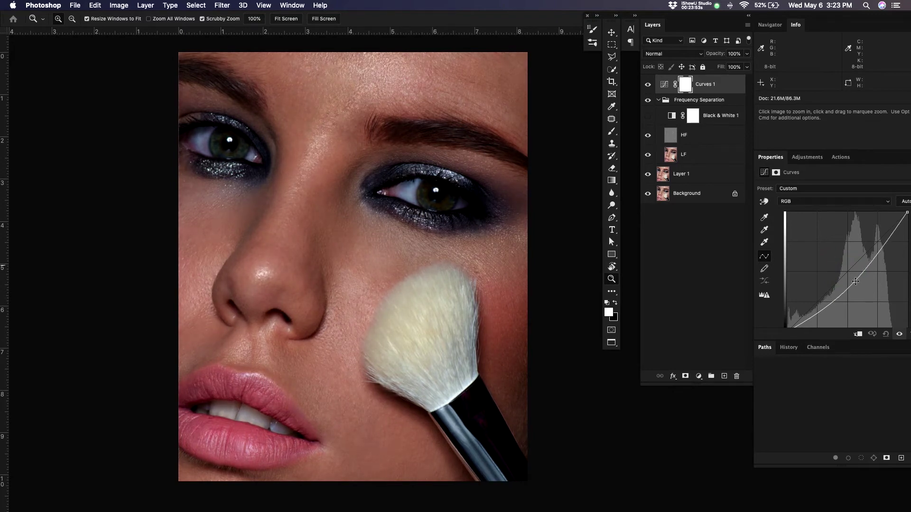
key(super+BackSpace)
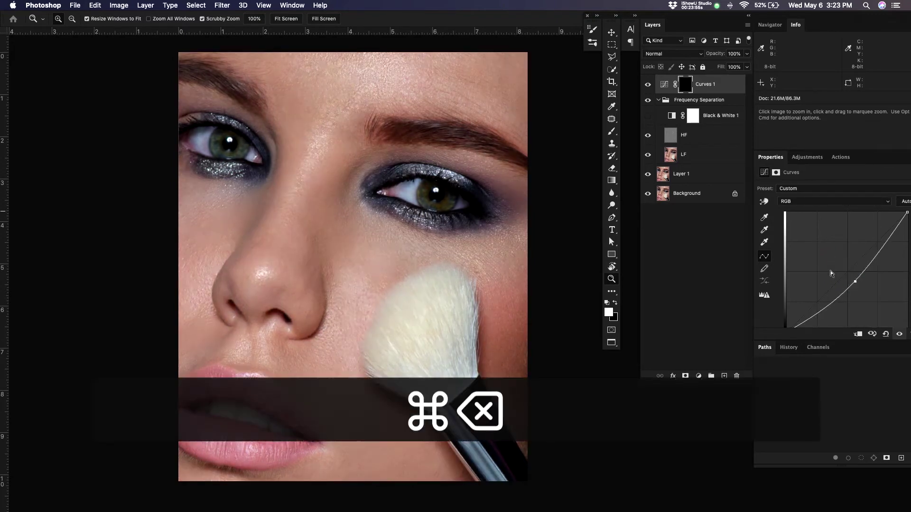
With a soft white 169 px brush at 20% opacity, paint the Curves mask over the inner lid and eyebrow above the makeup brush
key(b)
drag(353, 250, 360, 251)
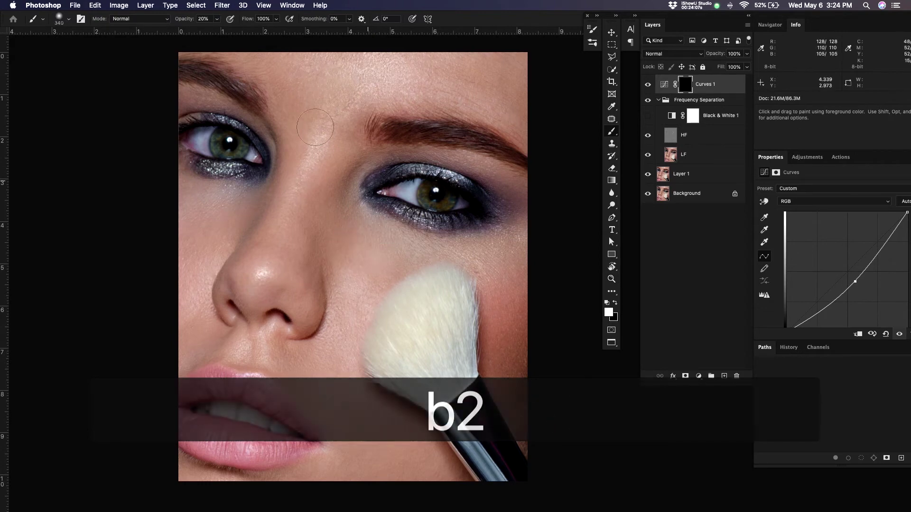
drag(362, 185, 387, 202)
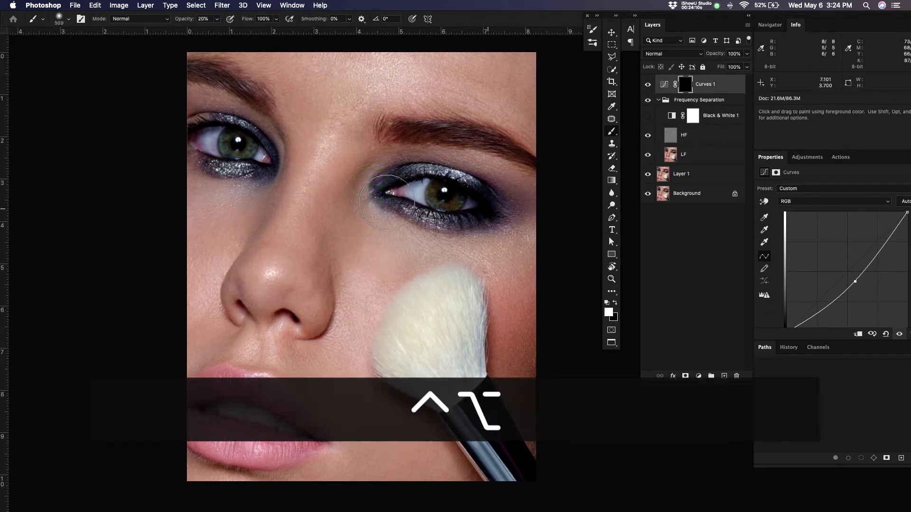
mouse_move(484, 190)
mouse_down()
mouse_move(506, 207)
mouse_move(480, 197)
mouse_move(483, 186)
mouse_up()
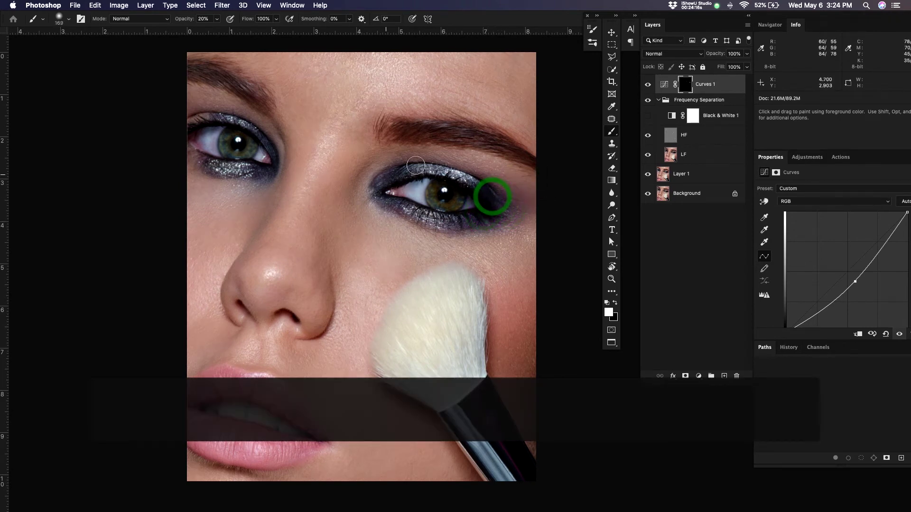
click(383, 168)
click(360, 184)
click(392, 134)
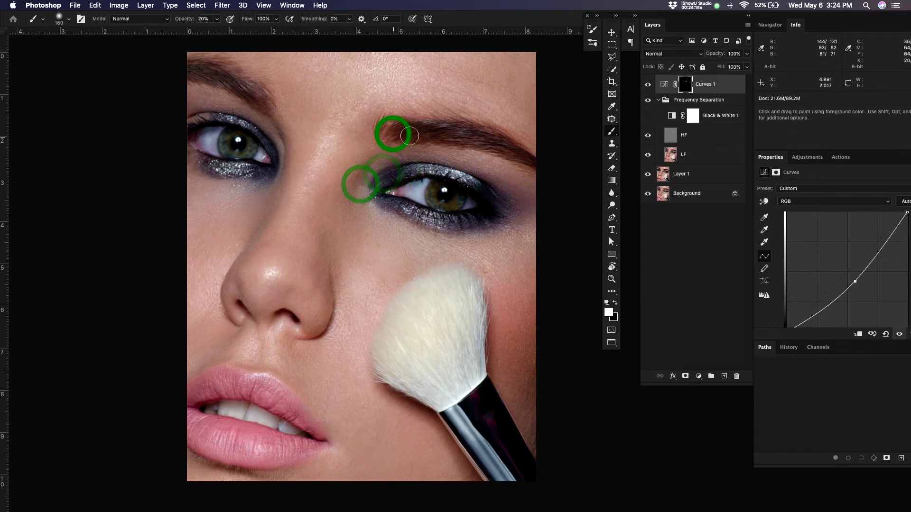
mouse_move(394, 137)
mouse_down()
mouse_move(450, 134)
mouse_move(520, 162)
mouse_up()
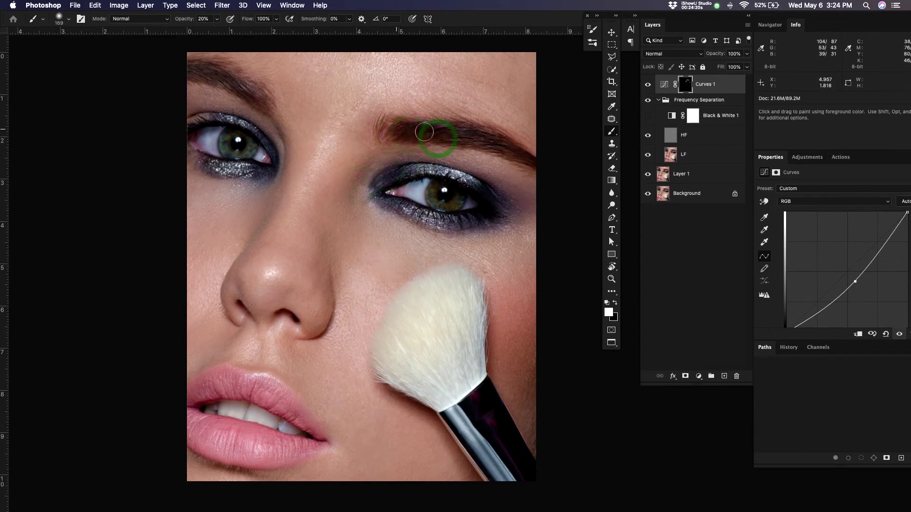
Paint the darkening along the lower lid and inner corner of the eye above the makeup brush
click(386, 203)
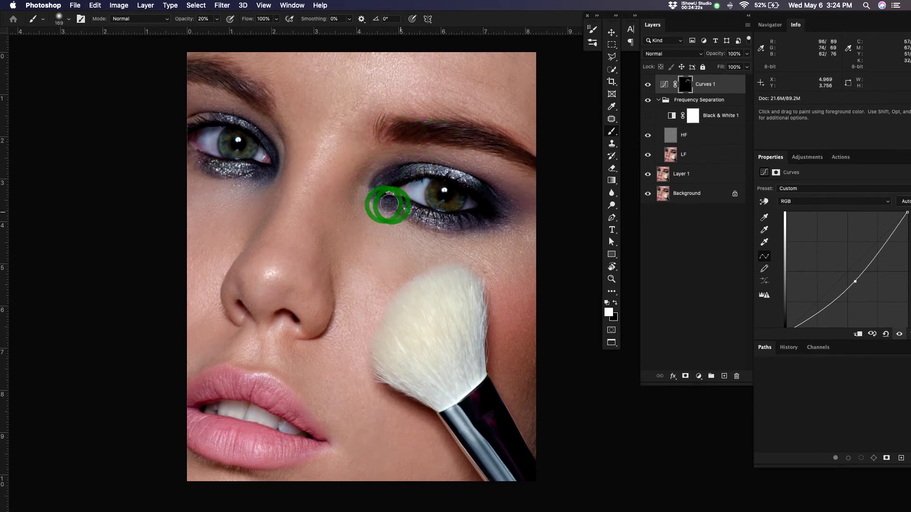
drag(387, 204, 483, 223)
click(389, 201)
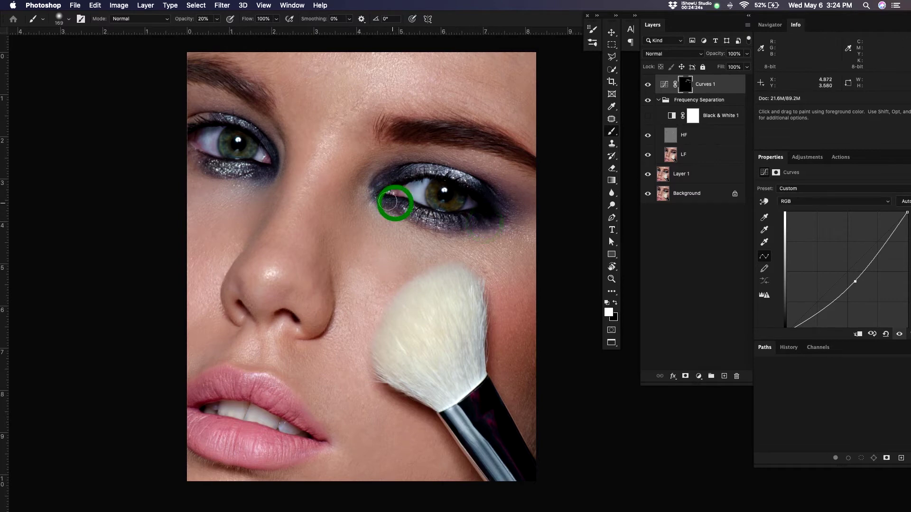
click(378, 193)
Reduce the brush to 75 px and paint the darkening along the same eye's upper lash line and outer corner
ctrl+alt+click(440, 178)
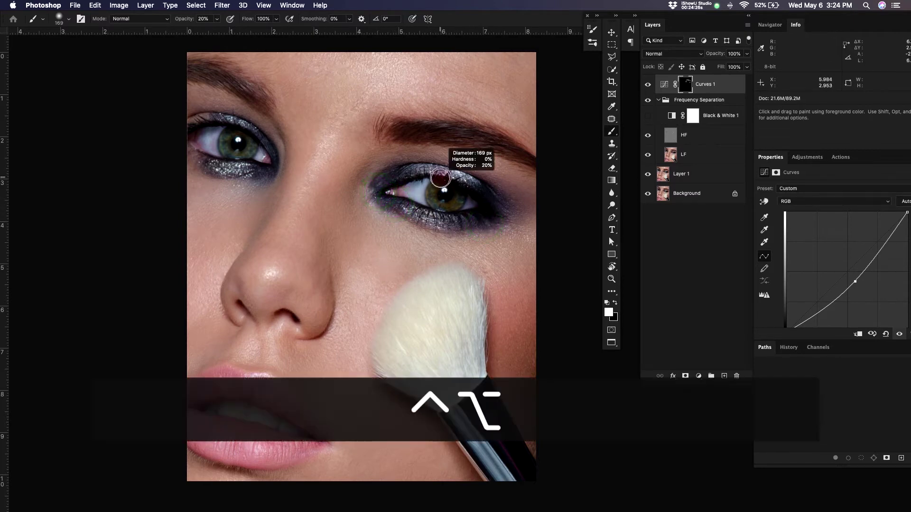
drag(440, 178, 417, 184)
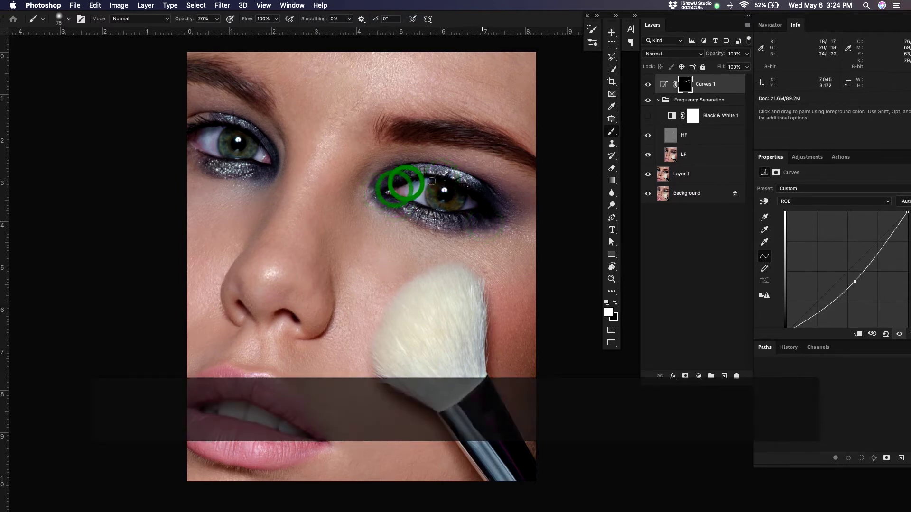
click(426, 182)
click(462, 190)
click(469, 196)
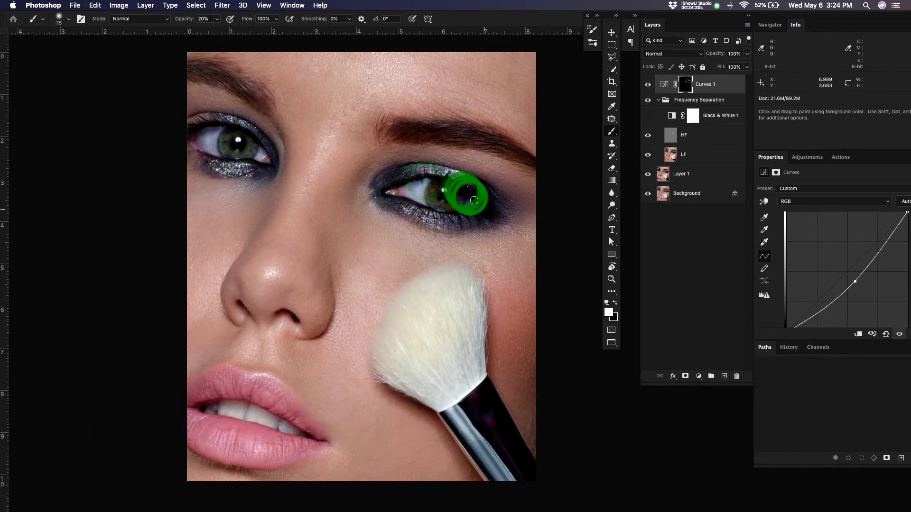
click(474, 201)
click(485, 214)
click(467, 227)
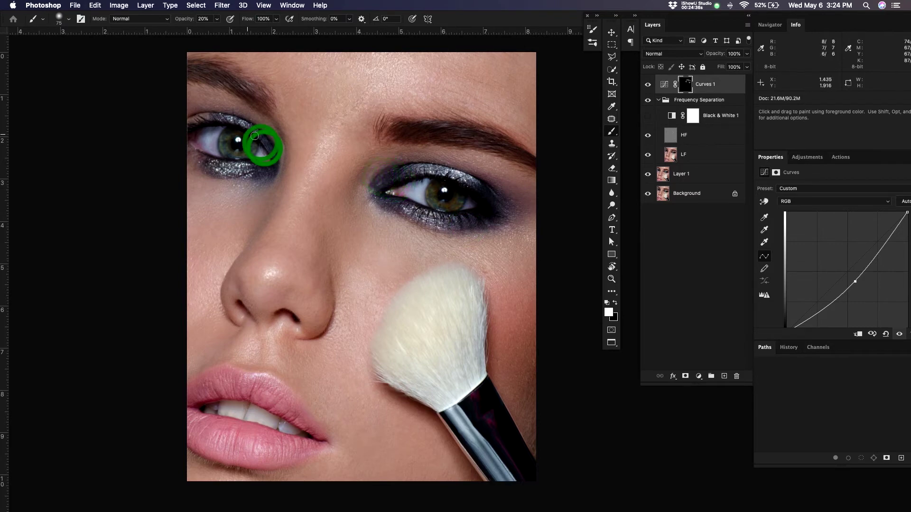
Paint the darkening along the upper lid and inner corner of the eye farther from the makeup brush
click(244, 134)
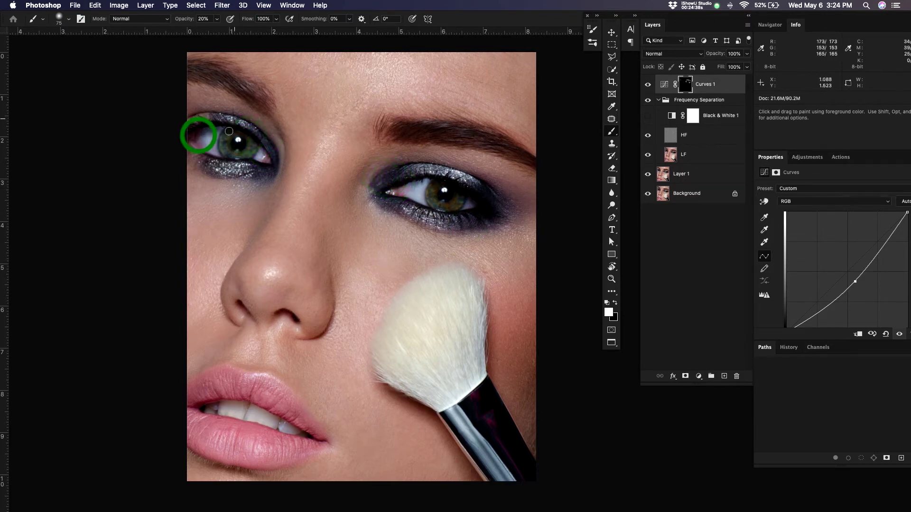
click(235, 121)
click(192, 119)
click(250, 123)
click(261, 137)
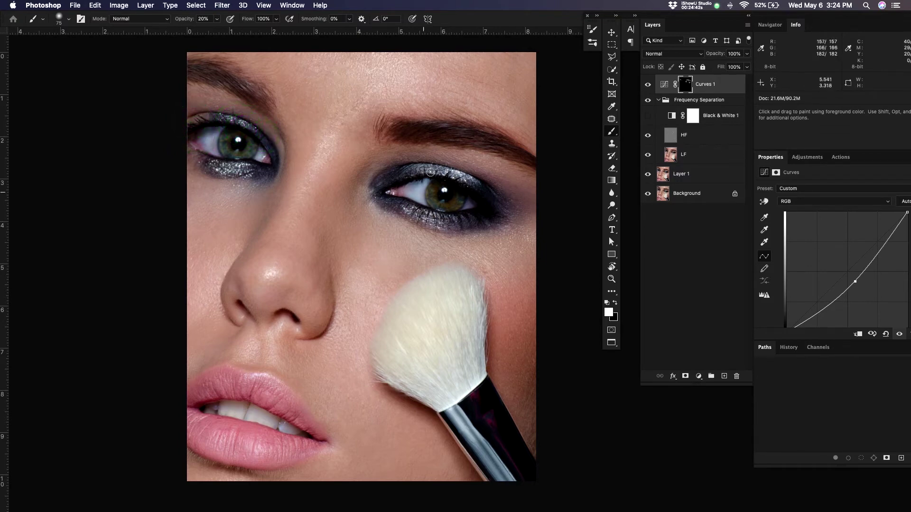
key(v)
drag(463, 180, 477, 197)
key(super+z)
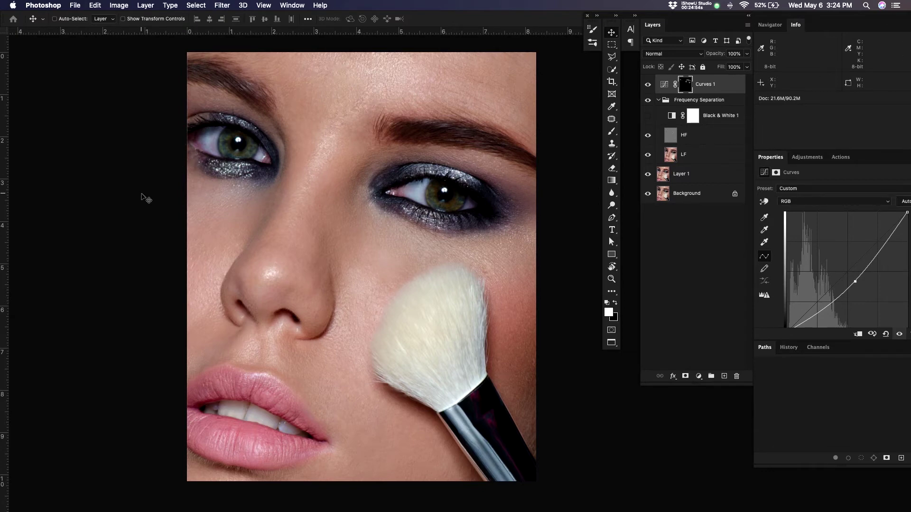
Enlarge the brush to 311 px and paint the darkening at the far eye's inner corner beside the nose bridge
key(space)
drag(386, 290, 405, 276)
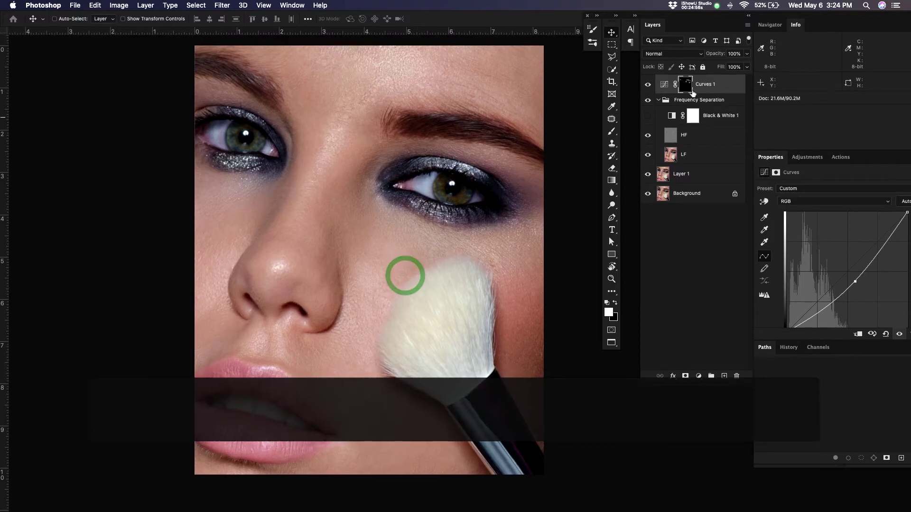
key(b)
drag(284, 187, 292, 186)
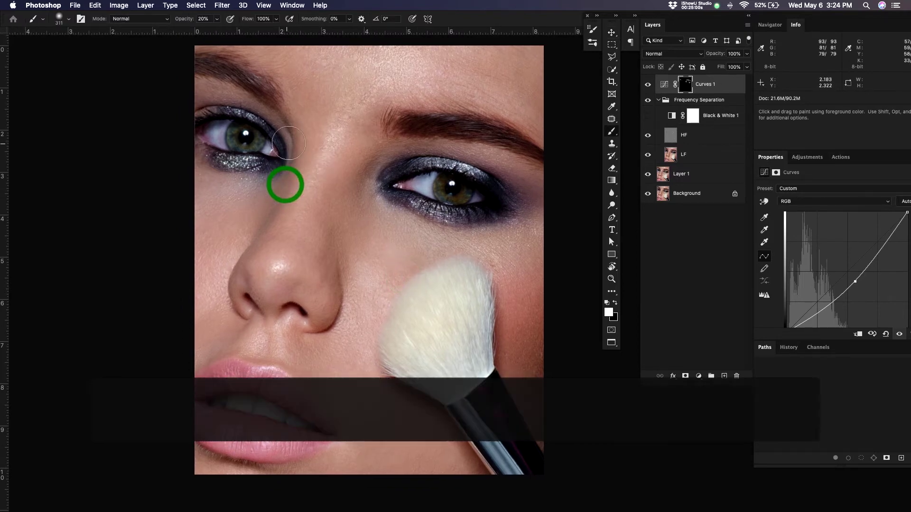
click(288, 144)
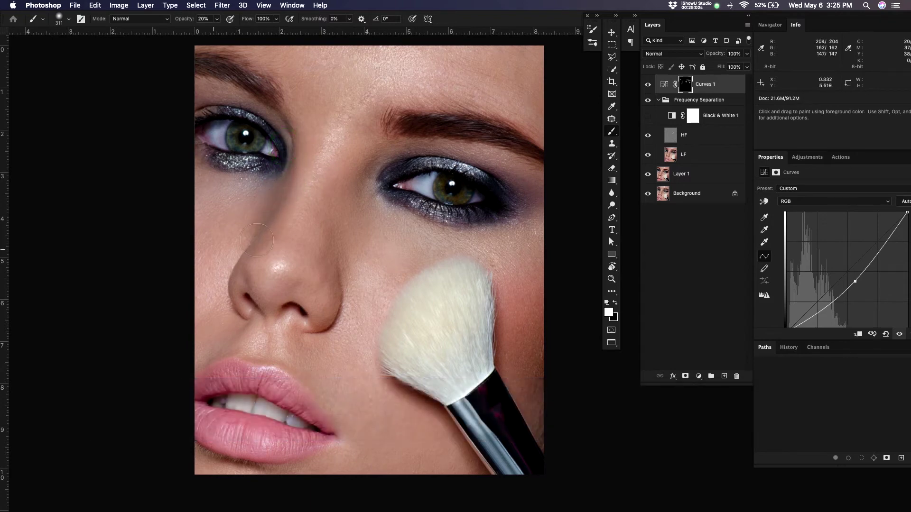
Reduce the brush to 157 px and paint the darkening along both sides of the nose and around the nostrils
drag(270, 212, 258, 212)
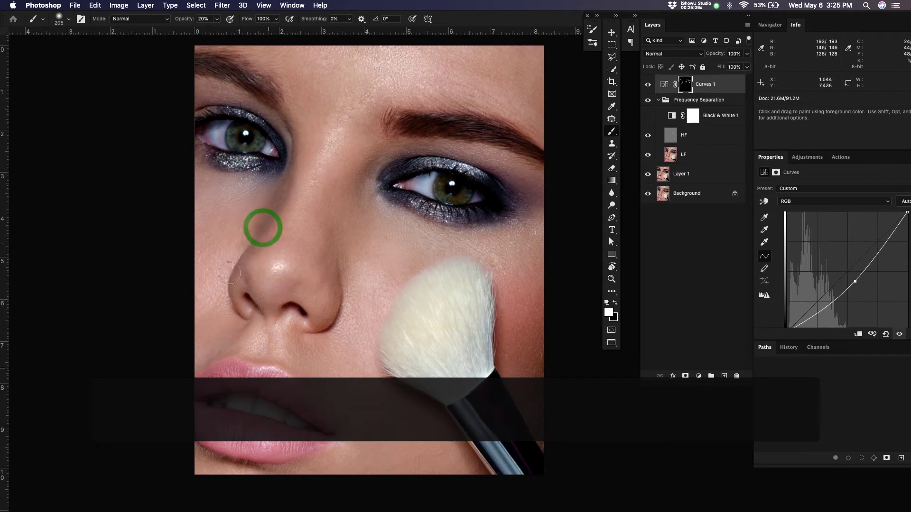
mouse_move(263, 312)
mouse_down()
mouse_move(252, 294)
mouse_move(248, 306)
mouse_move(244, 289)
mouse_move(307, 329)
mouse_up()
click(333, 219)
drag(332, 233, 334, 273)
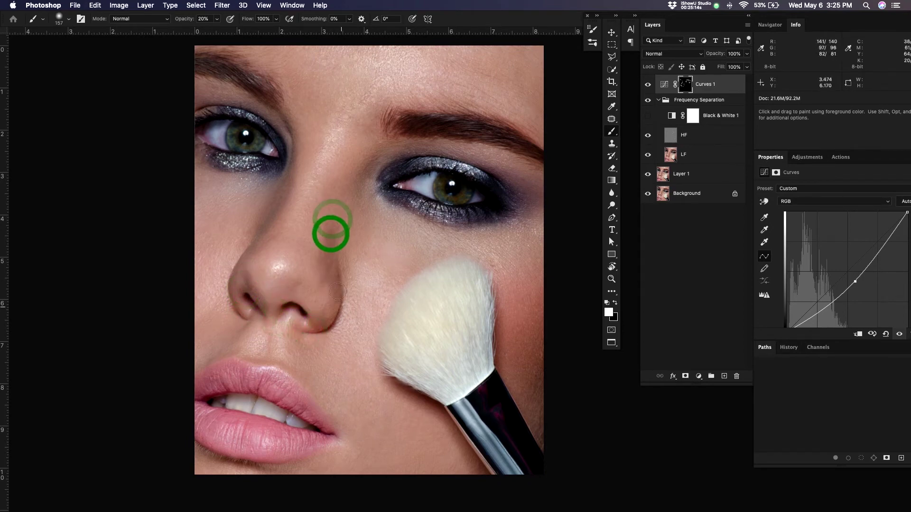
drag(342, 311, 334, 328)
drag(332, 256, 332, 225)
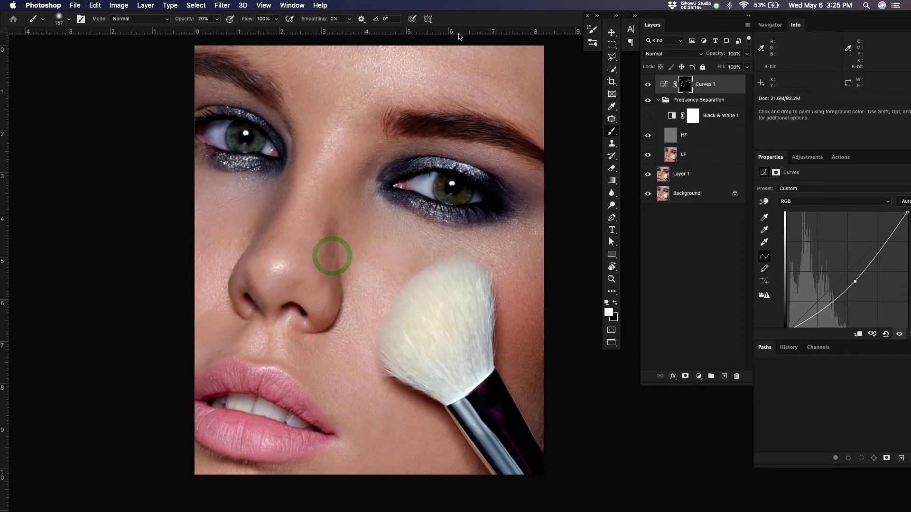
Switch to black and paint the darkening back out along the nose bridge's side facing the makeup brush
key(x)
click(311, 243)
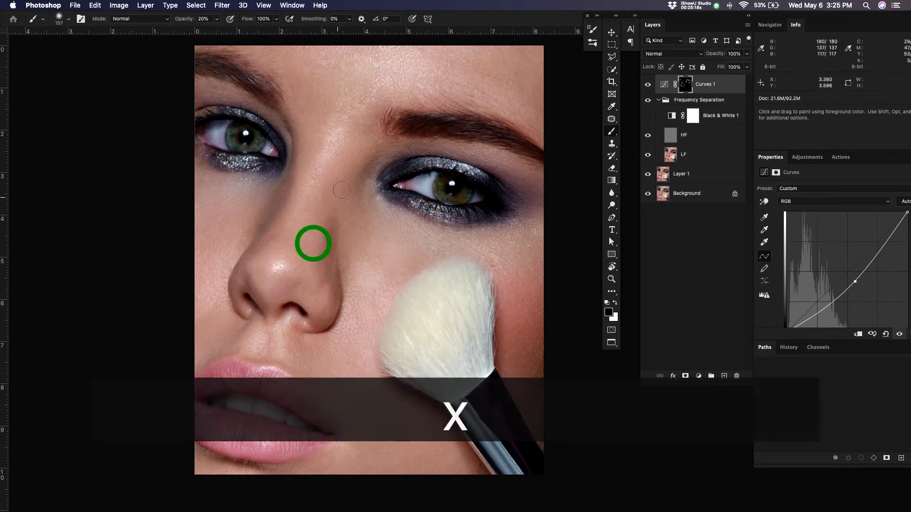
click(339, 201)
click(329, 219)
click(320, 238)
click(316, 252)
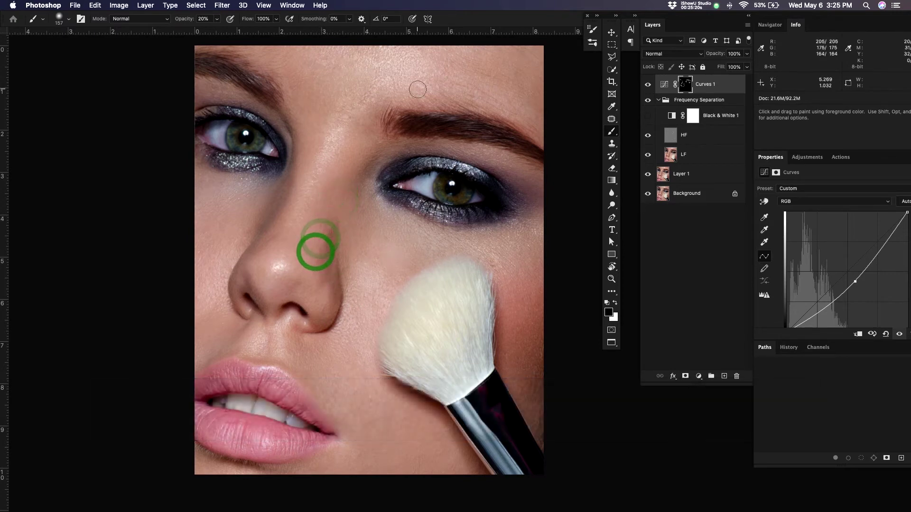
Switch back to white and paint the darkening beneath the outer corner of the eye above the makeup brush
key(x)
click(481, 227)
click(508, 215)
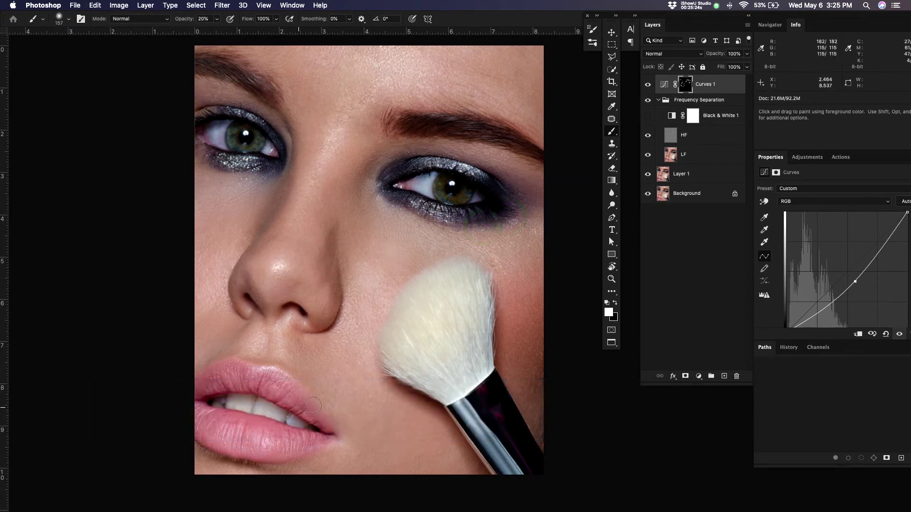
Reduce the brush to 127 px and paint the darkening along the mouth opening and around the nostrils
drag(244, 444, 344, 400)
mouse_move(354, 349)
mouse_down()
mouse_move(362, 348)
mouse_move(296, 342)
mouse_move(347, 340)
mouse_move(407, 361)
mouse_up()
drag(402, 363, 414, 372)
mouse_move(412, 374)
mouse_down()
mouse_move(420, 382)
mouse_move(403, 372)
mouse_move(416, 379)
mouse_up()
mouse_move(397, 364)
mouse_down()
mouse_move(419, 375)
mouse_move(410, 369)
mouse_up()
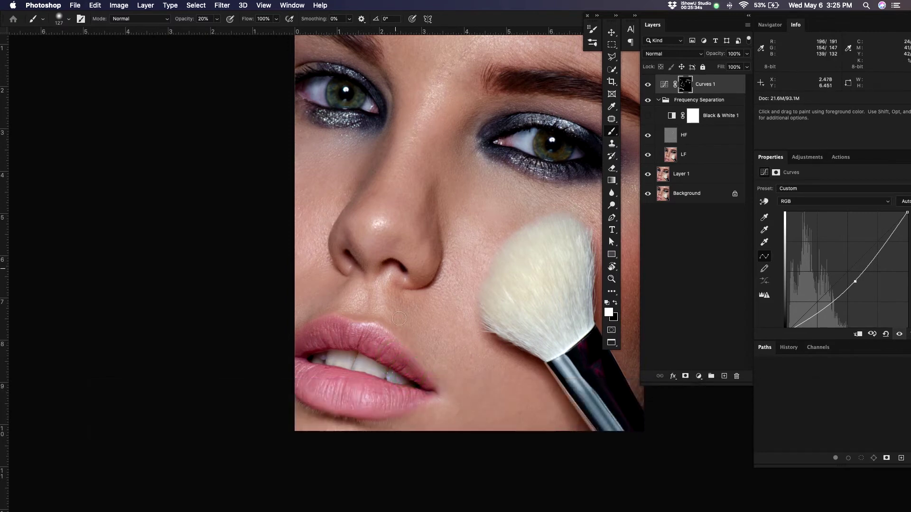
mouse_move(403, 269)
mouse_down()
mouse_move(364, 262)
mouse_move(374, 264)
mouse_up()
mouse_move(355, 250)
mouse_down()
mouse_move(364, 256)
mouse_move(344, 258)
mouse_up()
Paint the darkening on the cheek along the lower edge of the makeup brush's bristles and handle
drag(516, 387, 405, 338)
drag(387, 291, 418, 312)
drag(388, 290, 439, 324)
drag(436, 321, 475, 378)
drag(446, 340, 475, 383)
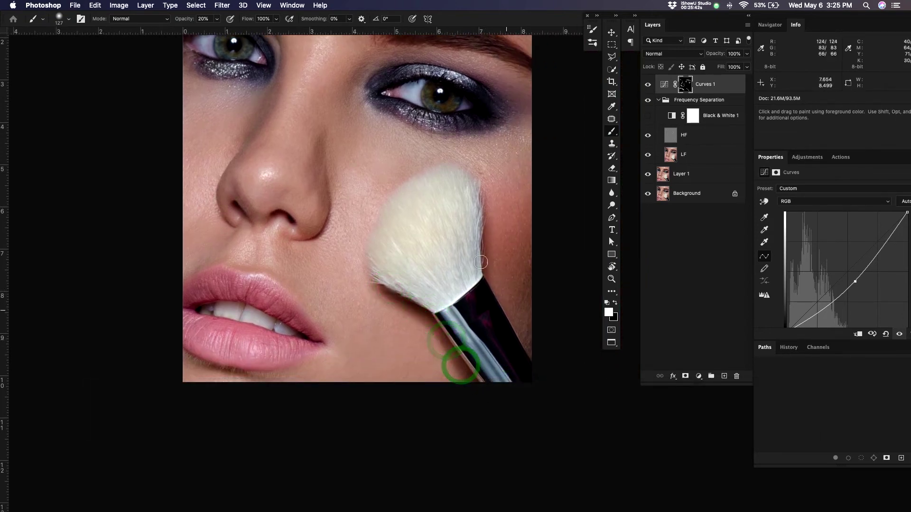
drag(479, 305, 465, 342)
Paint the darkening over the eyebrow farther from the makeup brush
mouse_move(181, 101)
mouse_down()
mouse_move(202, 111)
mouse_move(173, 96)
mouse_move(219, 122)
mouse_move(160, 97)
mouse_move(192, 108)
mouse_up()
mouse_move(148, 96)
mouse_down()
mouse_move(220, 127)
mouse_move(151, 91)
mouse_move(205, 115)
mouse_move(202, 106)
mouse_move(170, 99)
mouse_move(211, 115)
mouse_up()
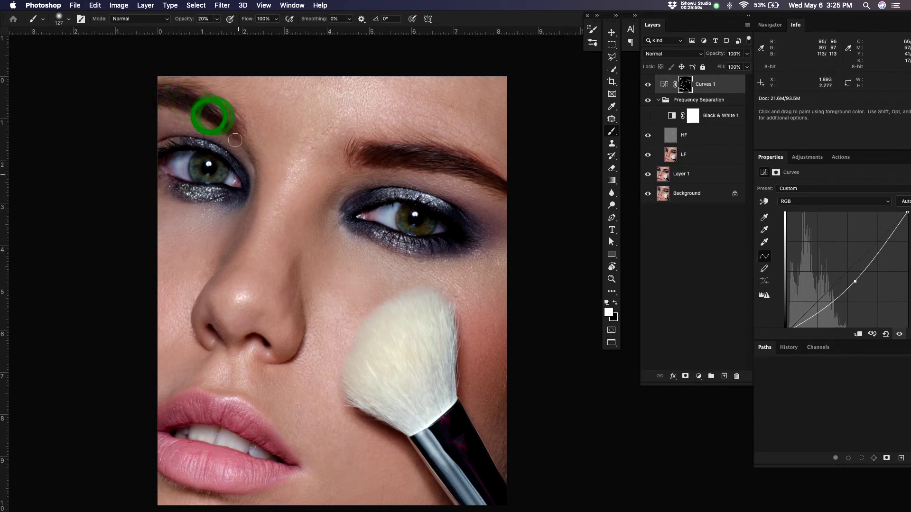
key(super+0)
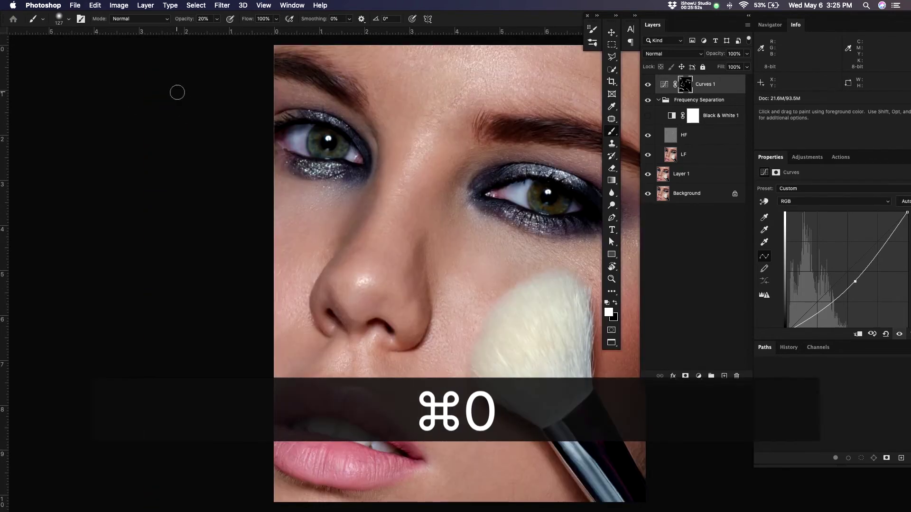
Examine the darkened eyes, nose and lips both up close and with the whole portrait in view
key(z)
drag(318, 144, 288, 158)
drag(296, 209, 251, 229)
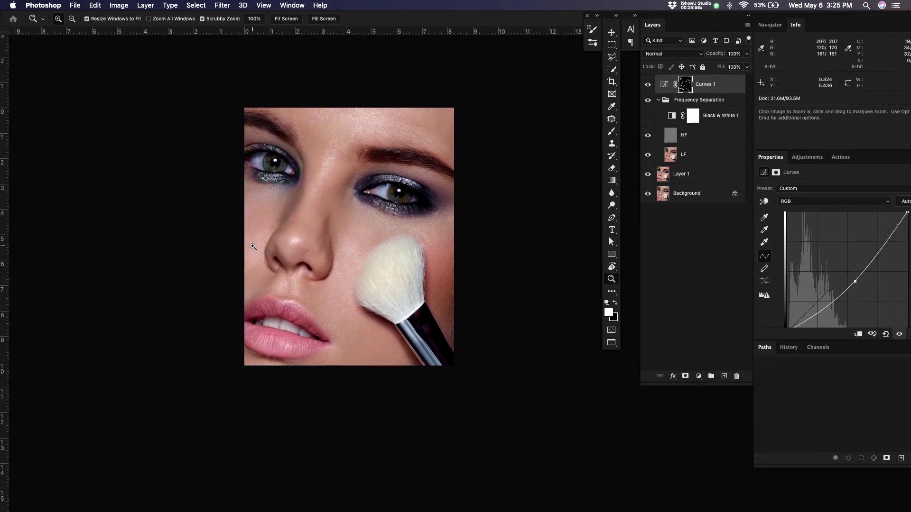
key(space)
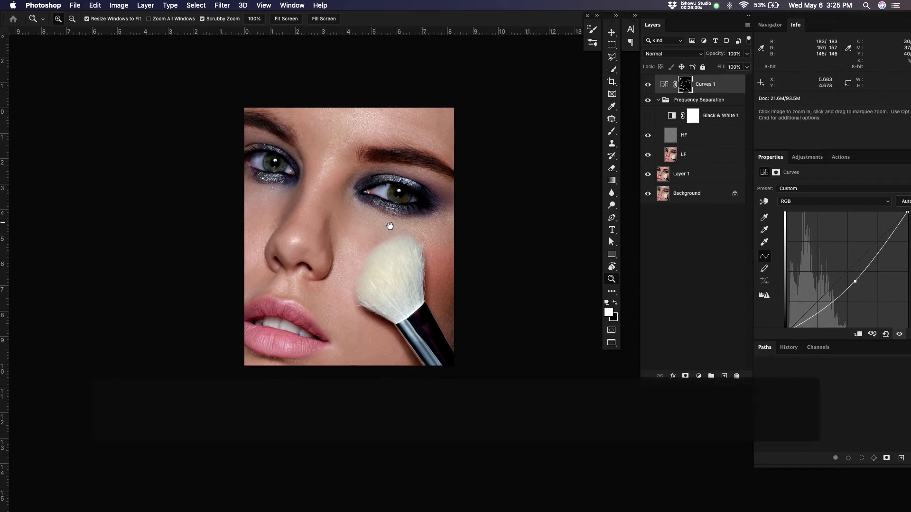
key(z)
drag(393, 205, 422, 196)
key(space)
drag(335, 273, 385, 239)
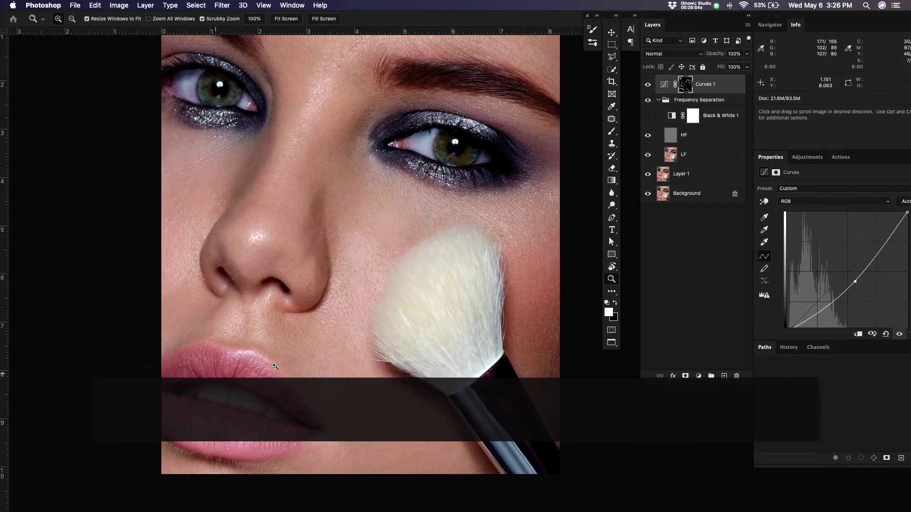
drag(302, 315, 291, 317)
key(space)
drag(258, 373, 262, 352)
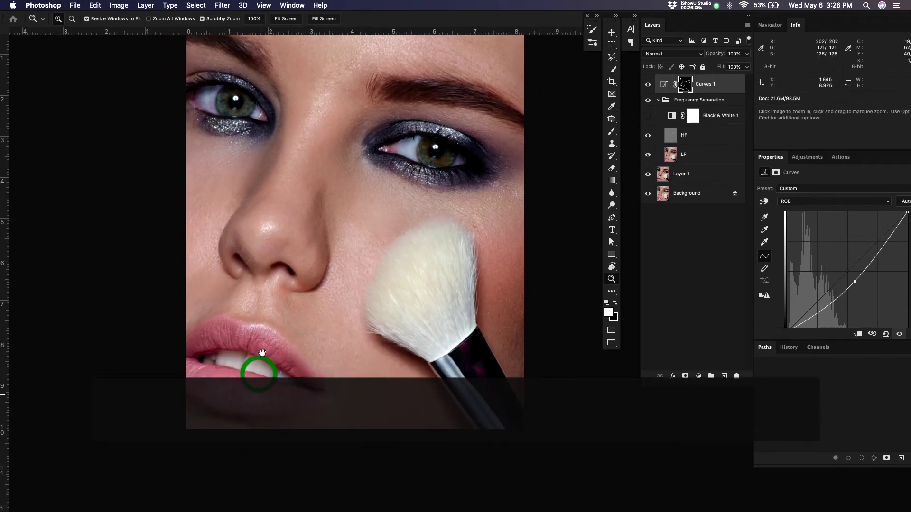
drag(237, 401, 269, 378)
key(space)
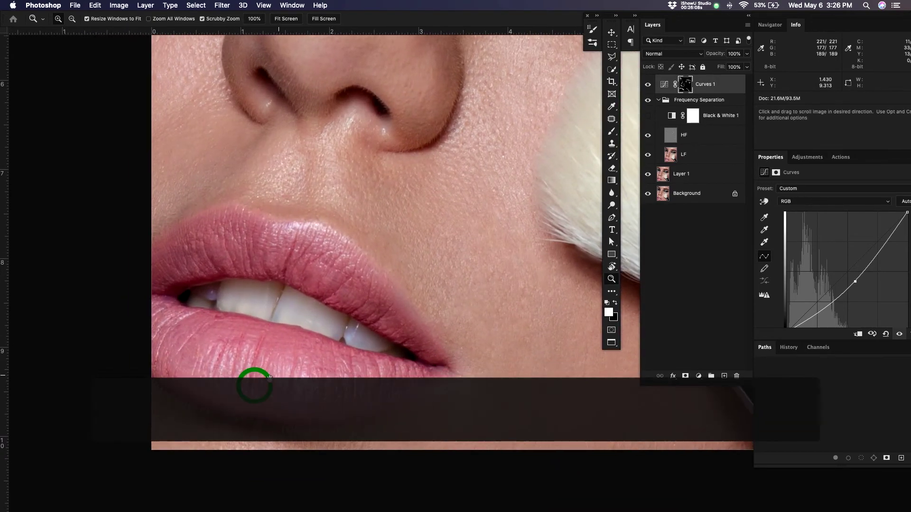
drag(301, 351, 277, 354)
key(space)
drag(326, 328, 290, 387)
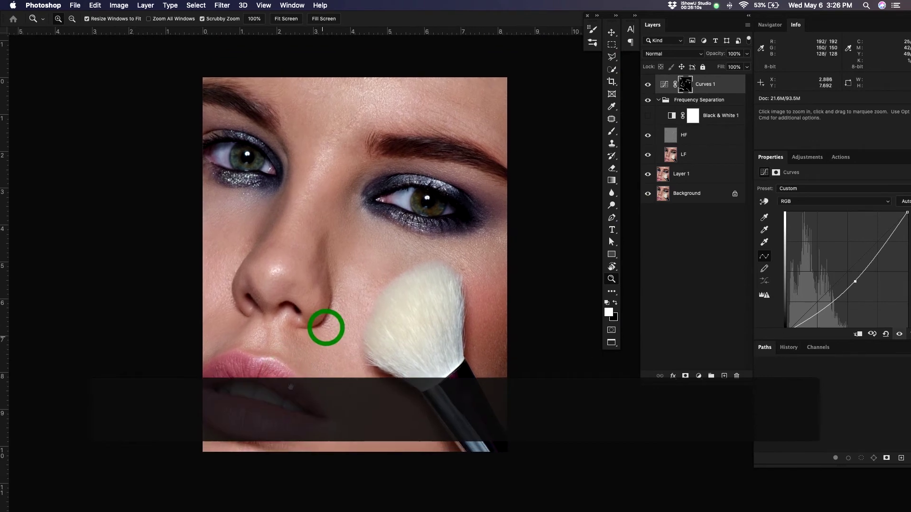
drag(339, 305, 291, 335)
key(space)
drag(335, 363, 344, 333)
key(v)
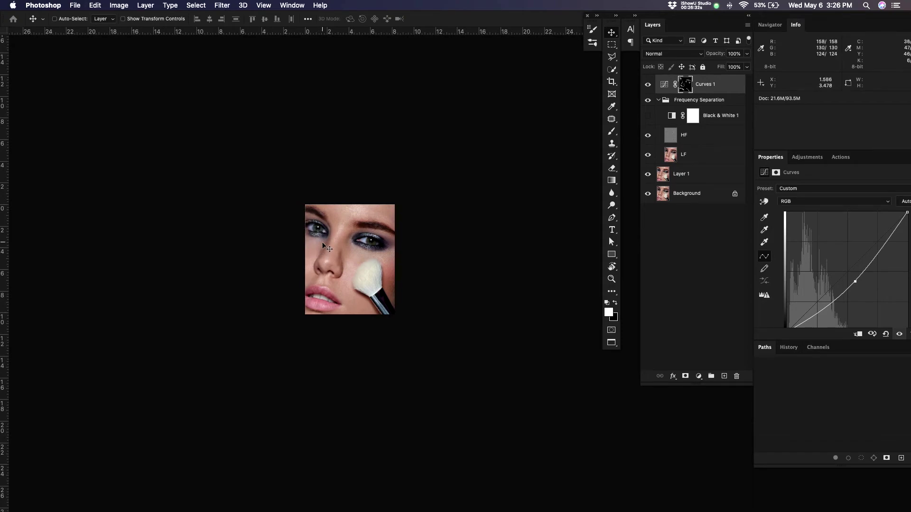
Add a new blank layer at the top of the Frequency Separation group for retouching the far eye's makeup
key(z)
drag(310, 227, 401, 198)
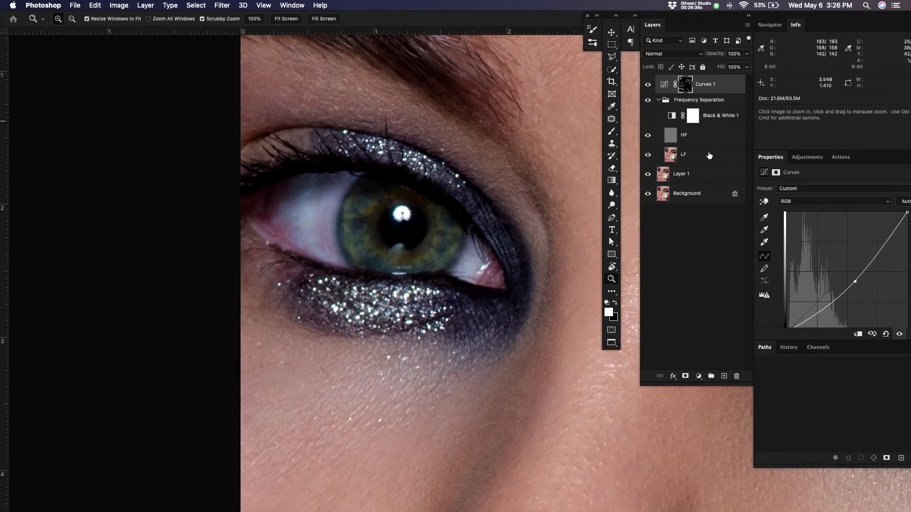
click(742, 101)
key(ctrl+shift+n)
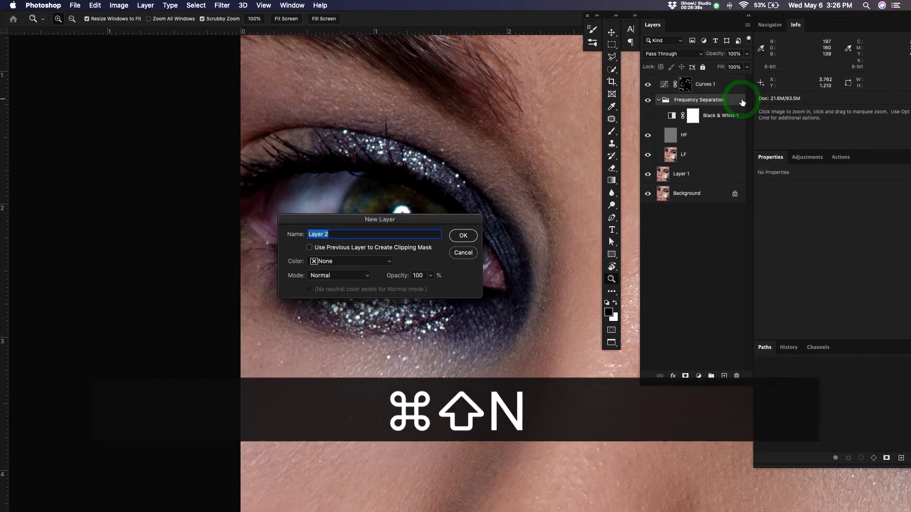
key(Return)
Move Layer 2 above the Frequency Separation group and clone glitter over the far eye's lower outer lid with a 90 px Clone Stamp
key(s)
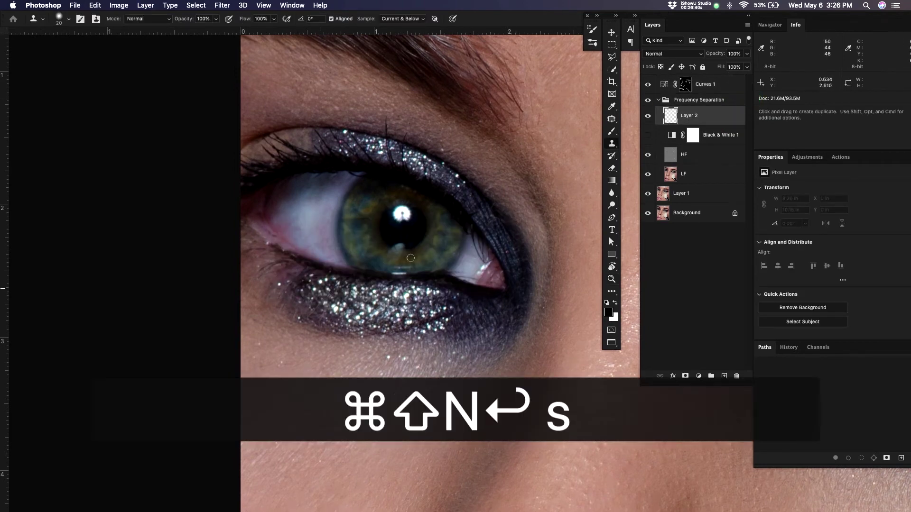
mouse_move(302, 285)
mouse_down()
mouse_move(317, 290)
mouse_move(308, 292)
mouse_up()
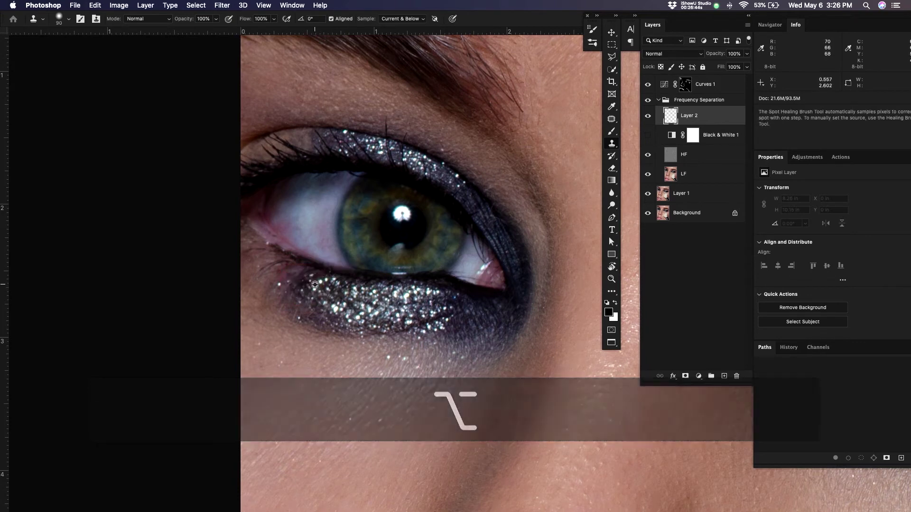
alt+click(318, 284)
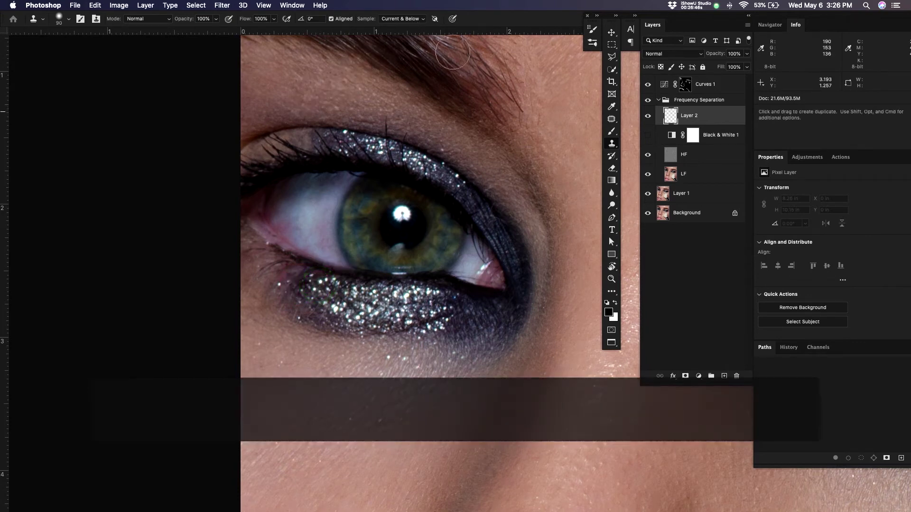
drag(708, 113, 706, 93)
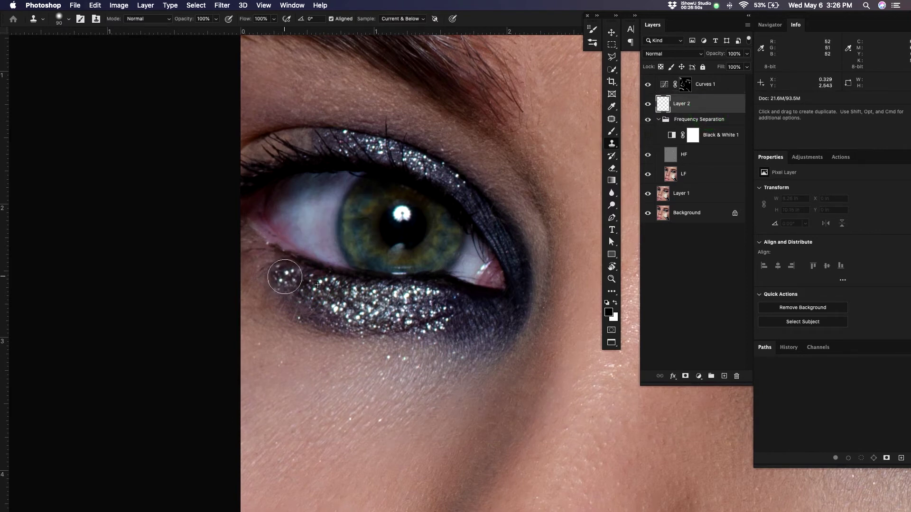
mouse_move(285, 276)
mouse_down()
mouse_move(244, 261)
mouse_move(272, 292)
mouse_move(351, 315)
mouse_move(324, 323)
mouse_move(386, 335)
mouse_up()
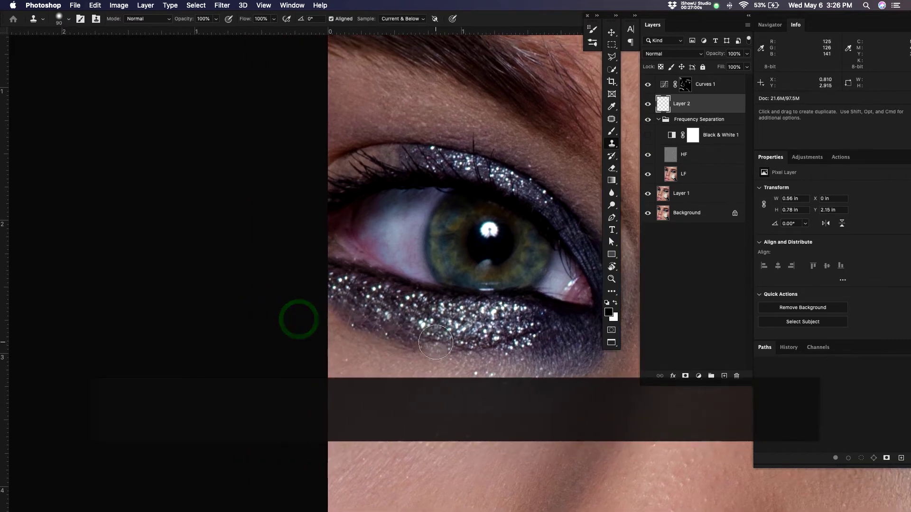
Examine the cloned glitter on the far eye's lower lid against the whole face
key(j)
key(z)
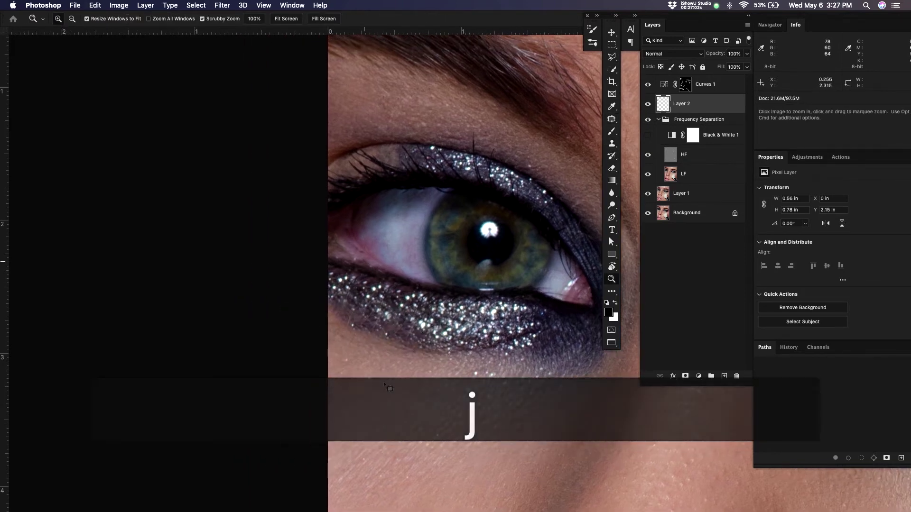
drag(369, 266, 299, 285)
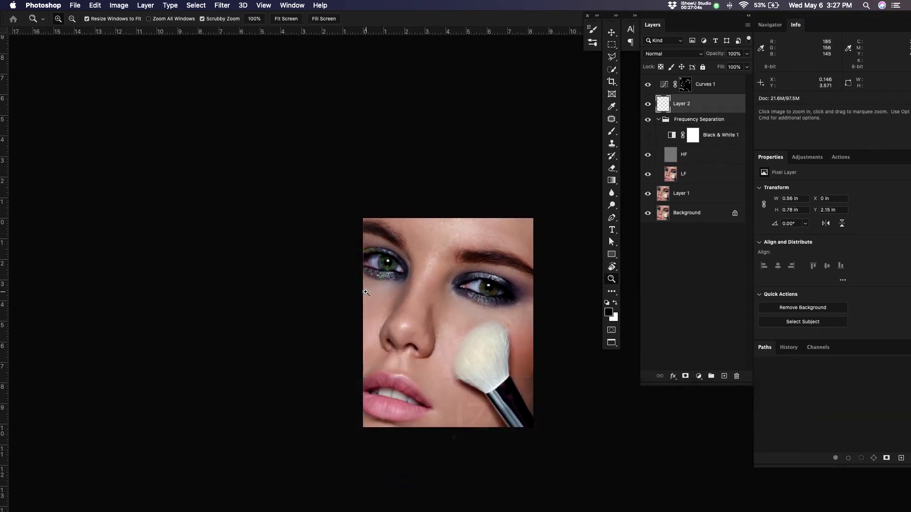
key(z)
click(360, 274)
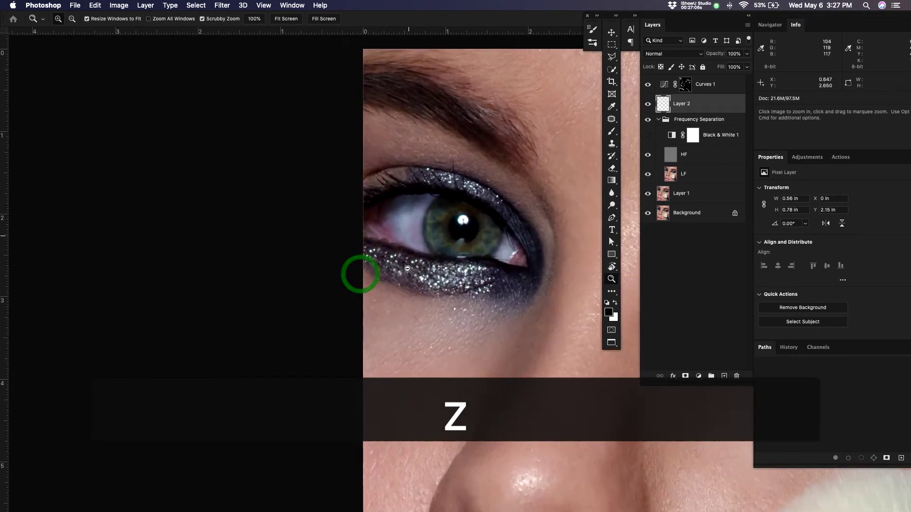
Sample the far eye's upper-lid glitter with the Clone Stamp, and outline the lid's bare outer area as a selection with the Patch tool
drag(404, 214, 475, 216)
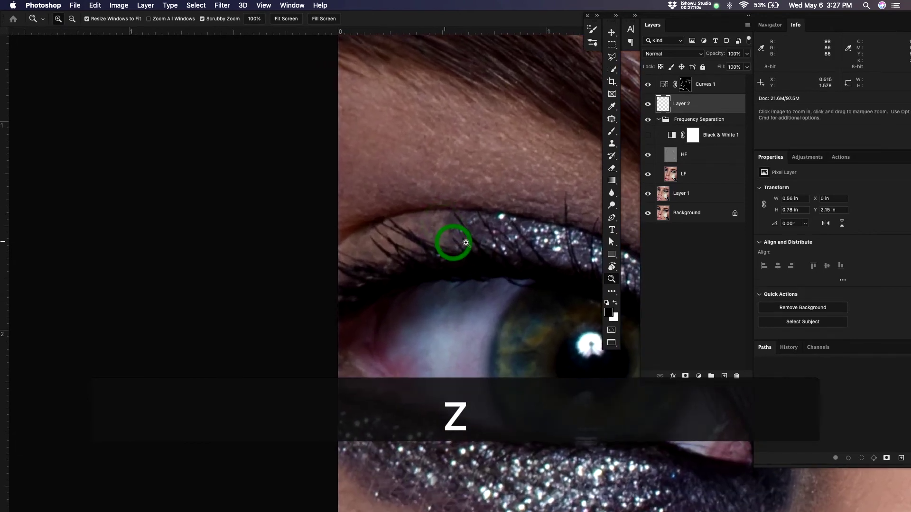
mouse_move(445, 242)
mouse_down()
mouse_move(475, 226)
mouse_move(476, 194)
mouse_up()
key(s)
alt+click(508, 195)
drag(639, 191, 588, 180)
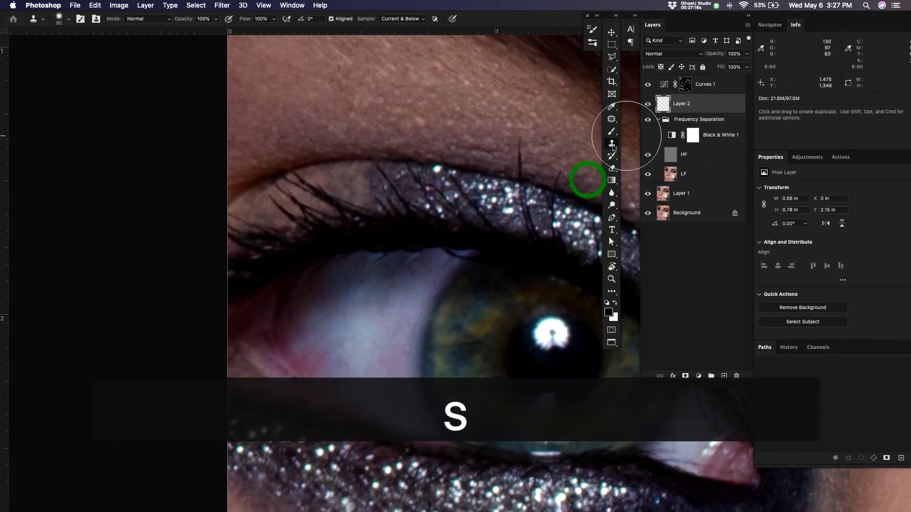
key(j)
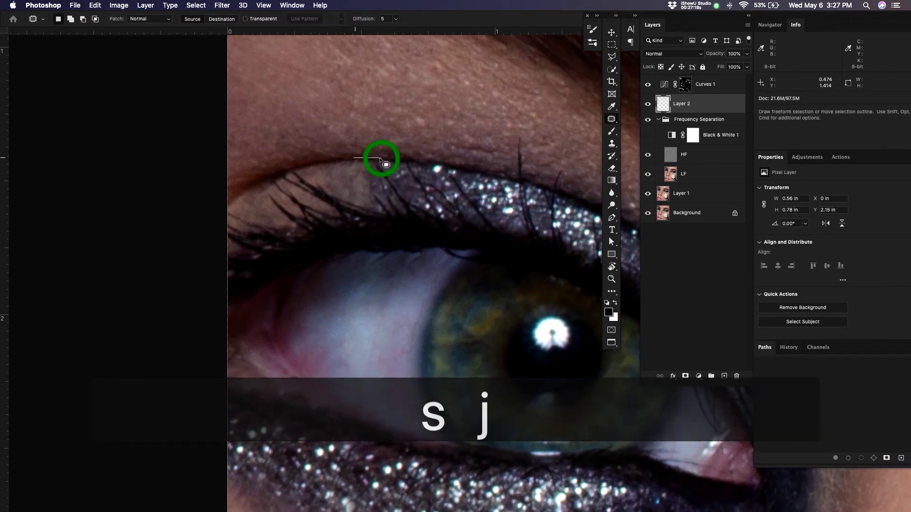
mouse_move(380, 157)
mouse_down()
mouse_move(239, 188)
mouse_move(274, 179)
mouse_up()
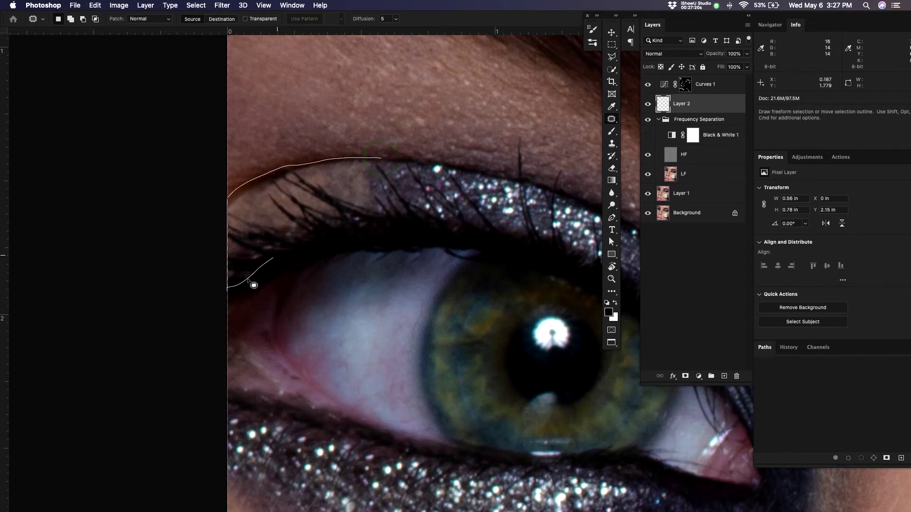
drag(407, 225, 382, 157)
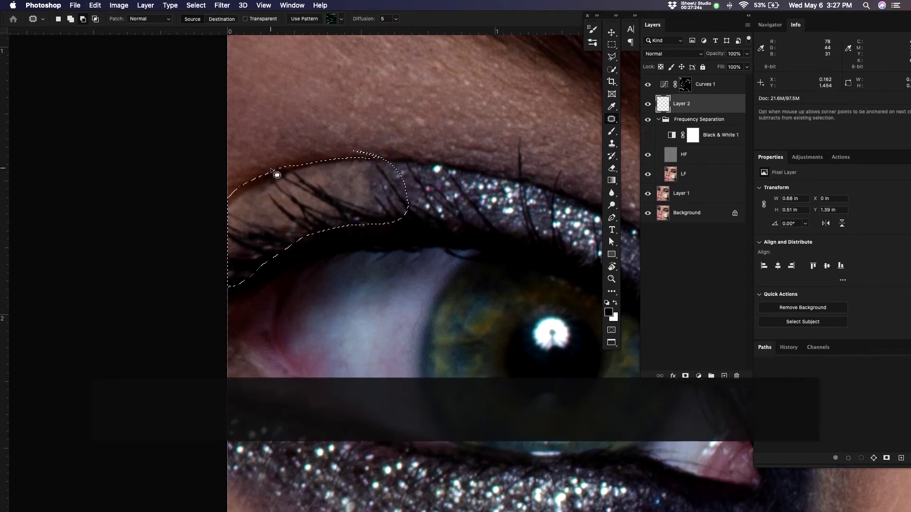
Examine the near eye's upper-lid makeup up close as a reference for the far eye's bare outer lid
key(super+0)
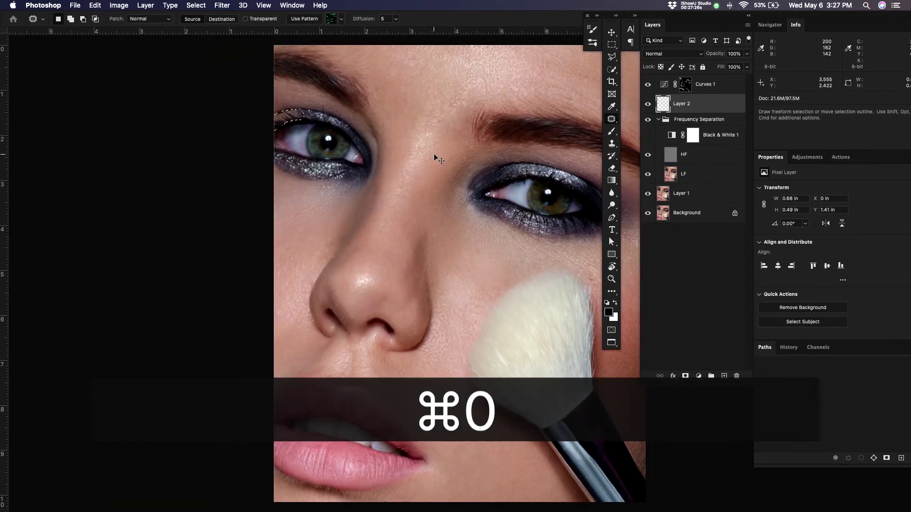
key(z)
drag(486, 205, 457, 200)
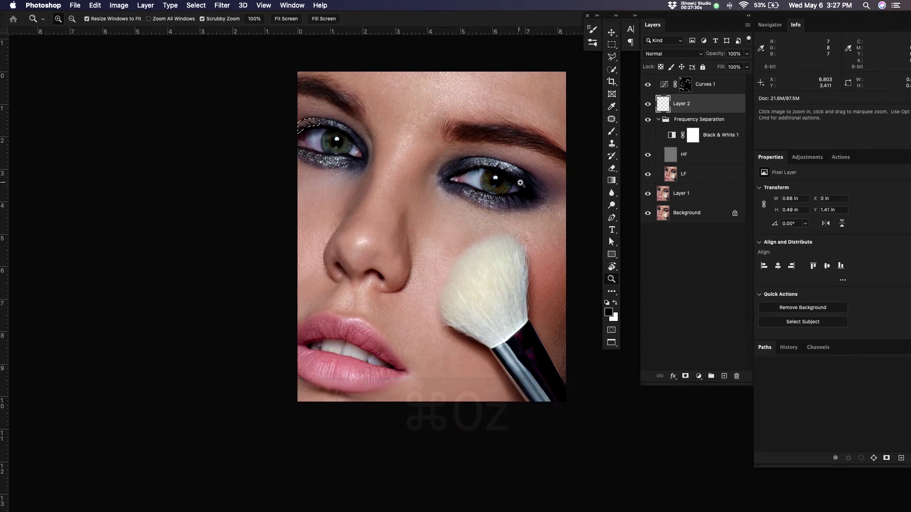
key(z)
click(520, 167)
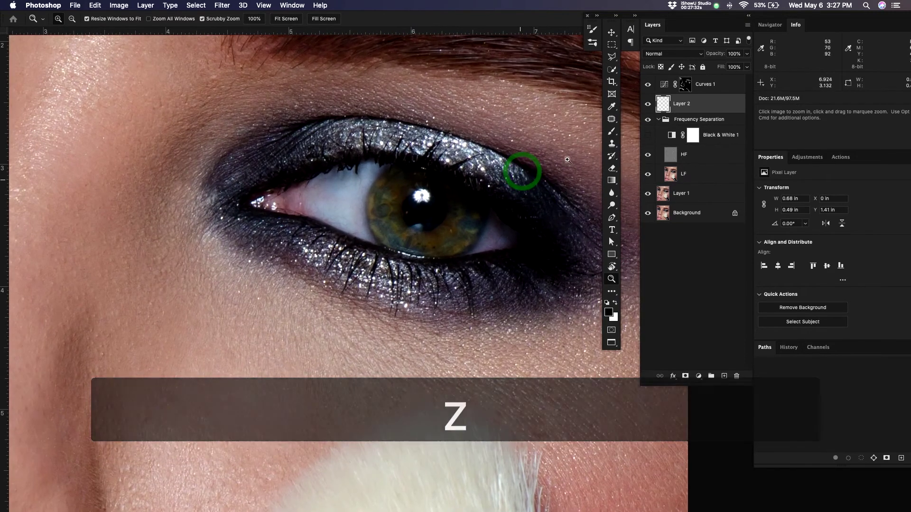
key(v)
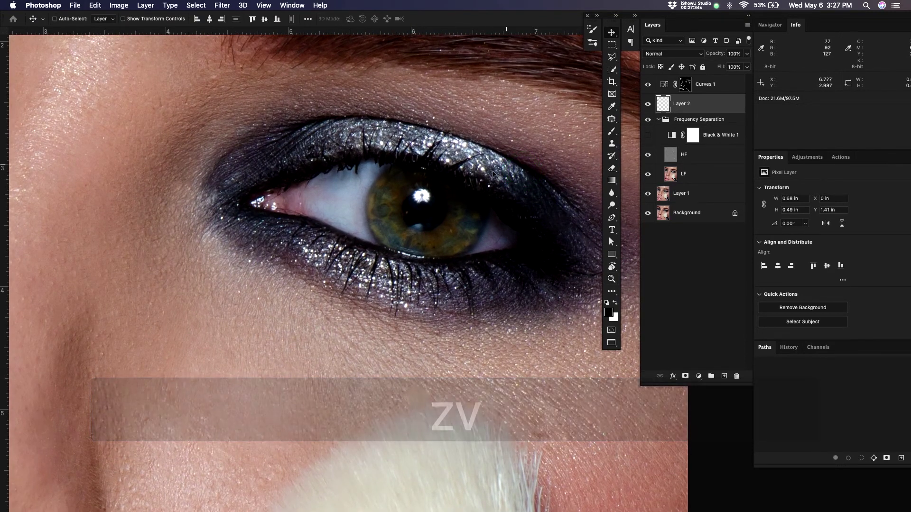
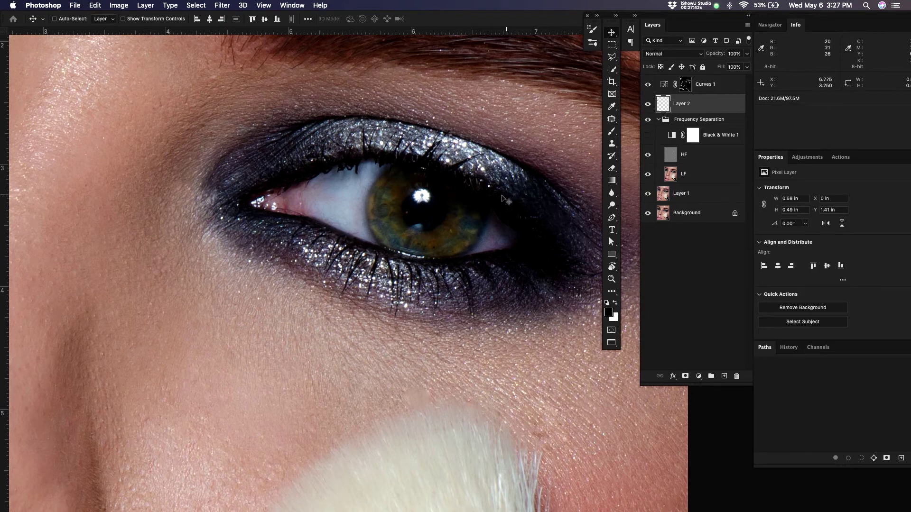
Darken the selected outer area of the far eye's upper lid with a Levels adjustment, input black 28 and output white 134
key(z)
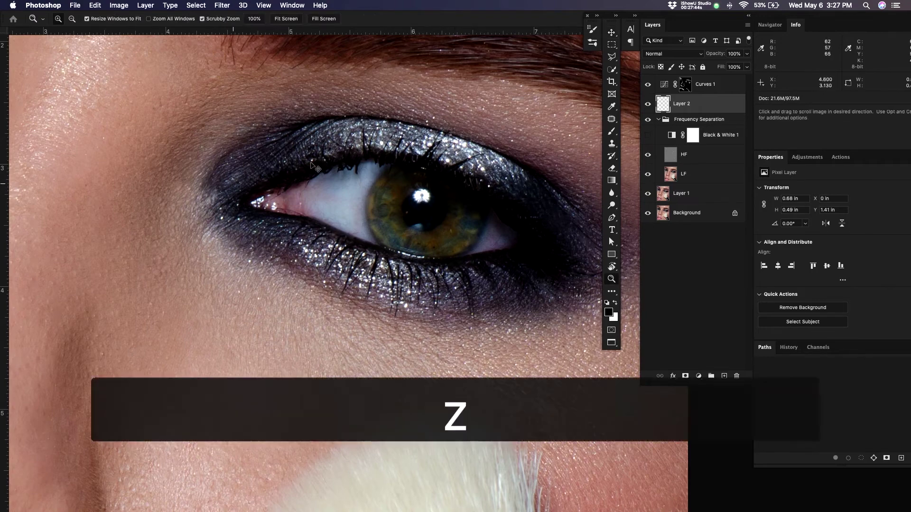
click(227, 190)
click(323, 247)
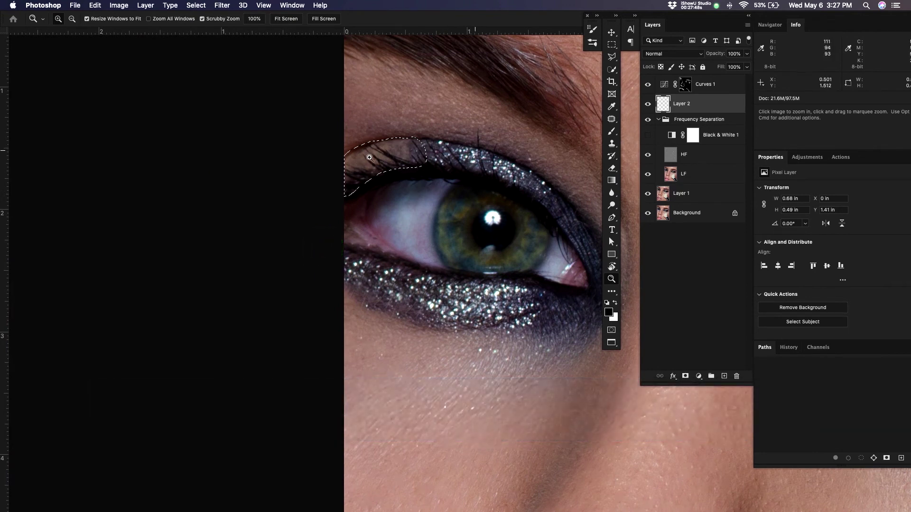
click(698, 376)
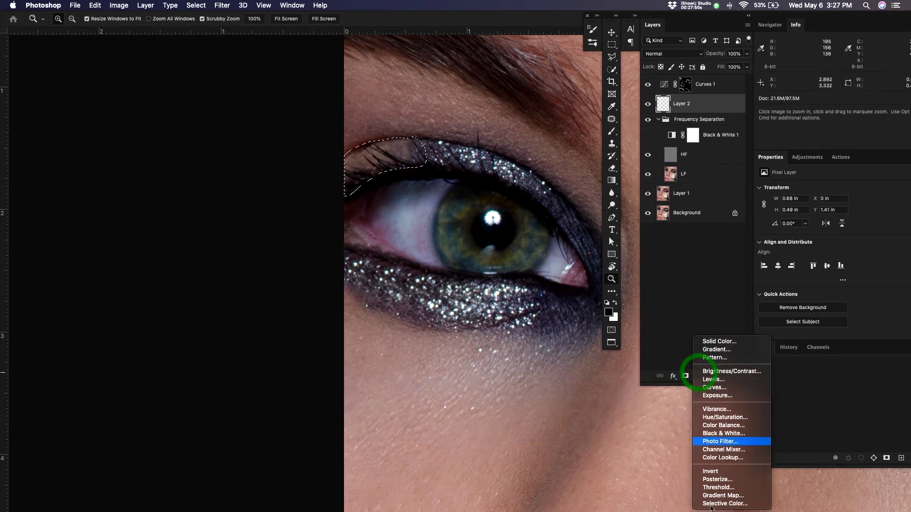
click(719, 384)
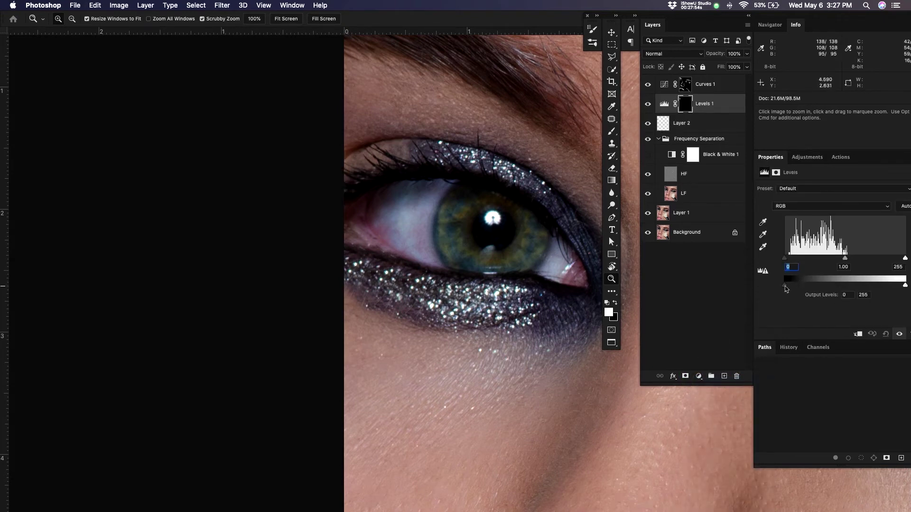
drag(898, 289, 892, 290)
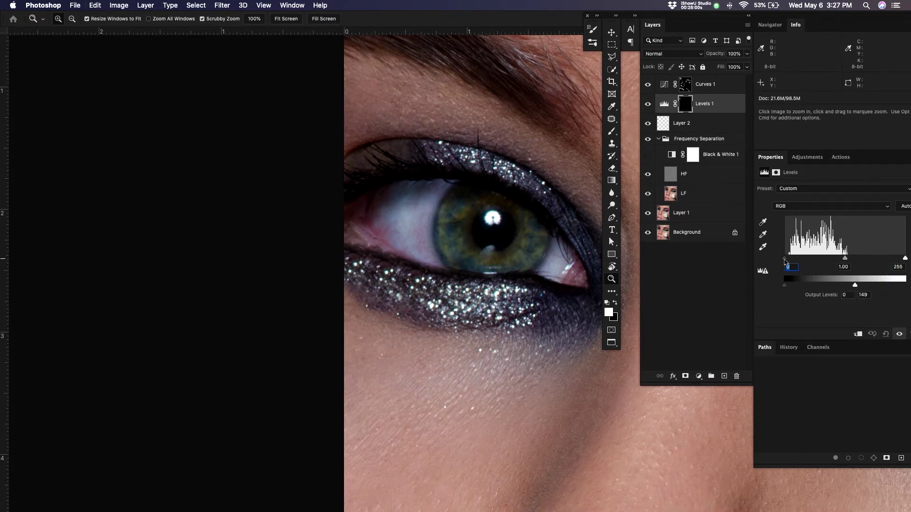
drag(785, 259, 793, 260)
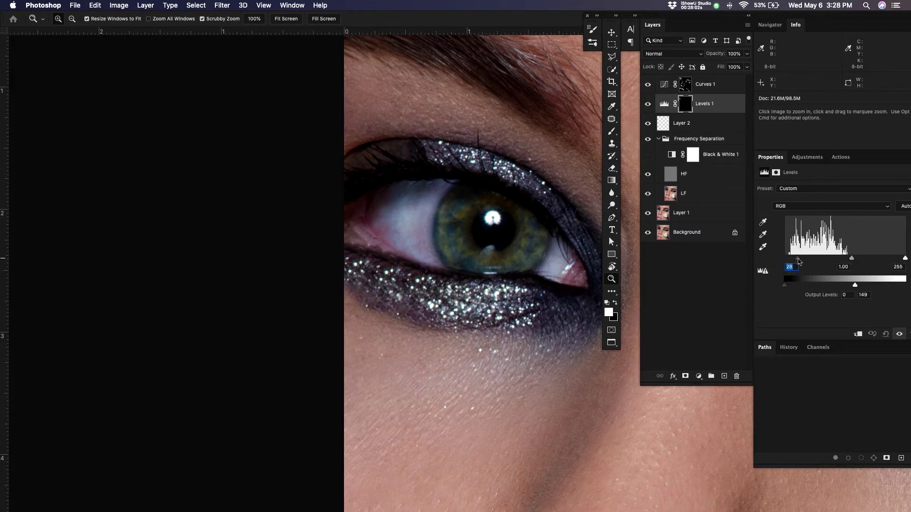
drag(854, 288, 849, 287)
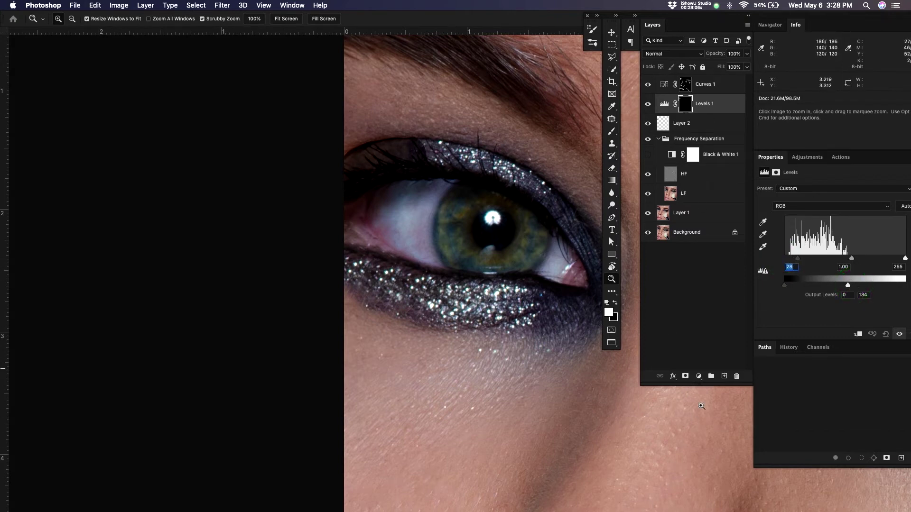
Add a Hue/Saturation adjustment clipped to Levels 1 and lower the Reds saturation to -53, sampled from the darkened lid
click(698, 375)
click(721, 420)
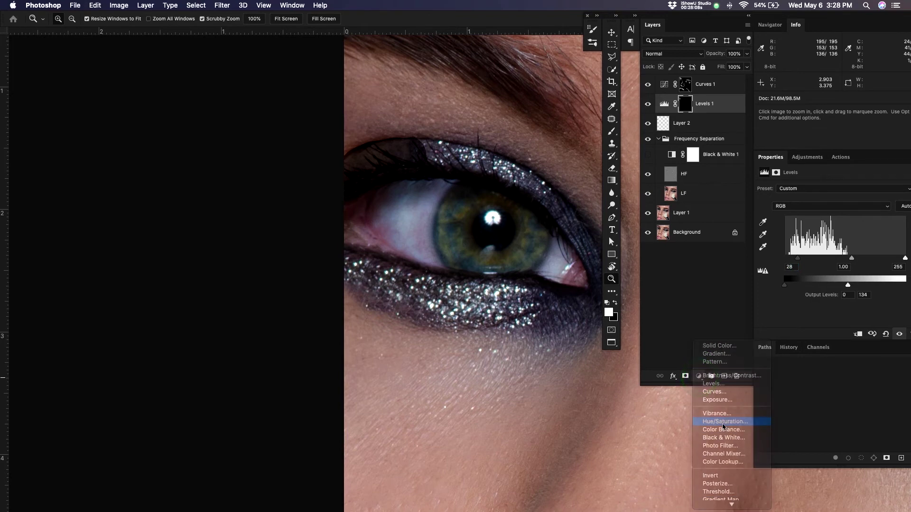
alt+click(713, 114)
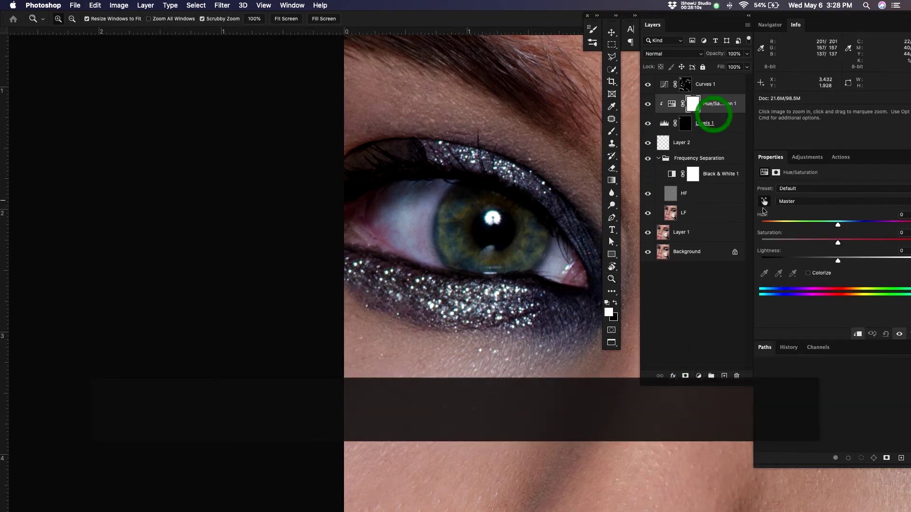
click(764, 201)
click(370, 158)
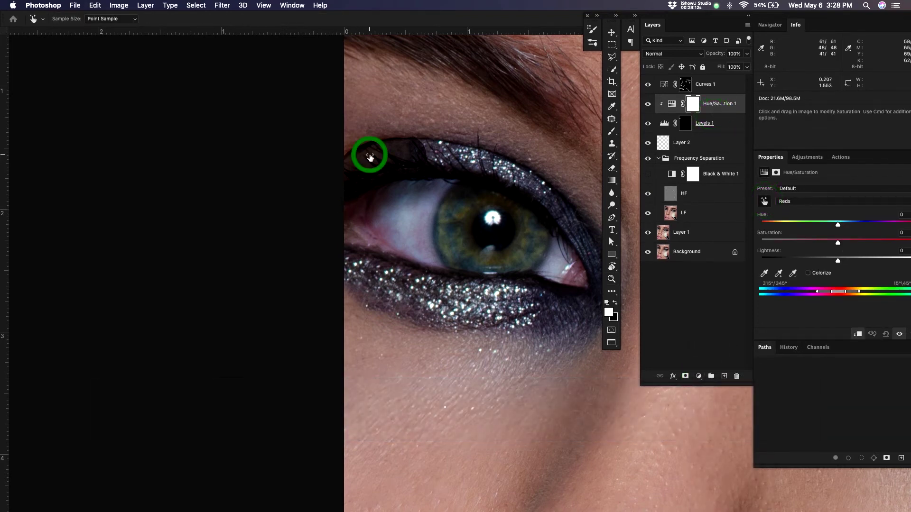
drag(370, 158, 361, 160)
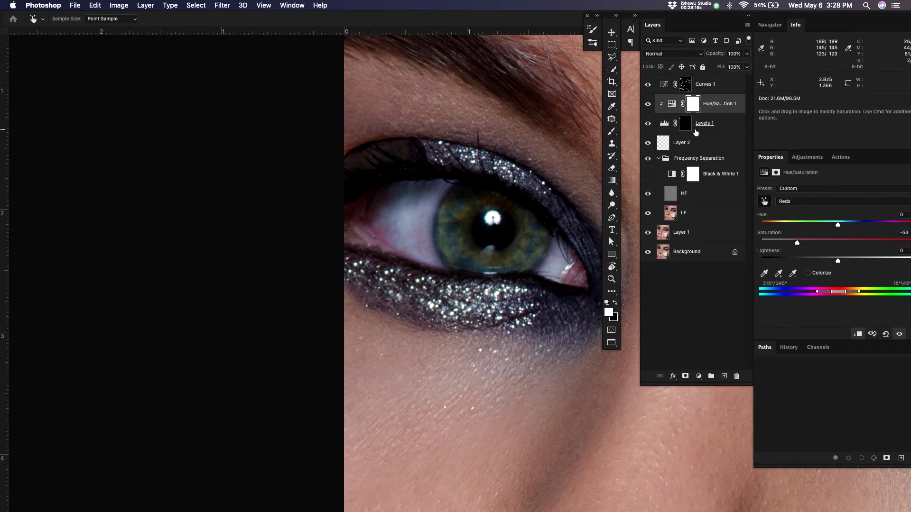
Feather the Levels 1 mask by 5.5 px and lower the adjustment's output white level to 105
click(685, 123)
drag(761, 256, 792, 256)
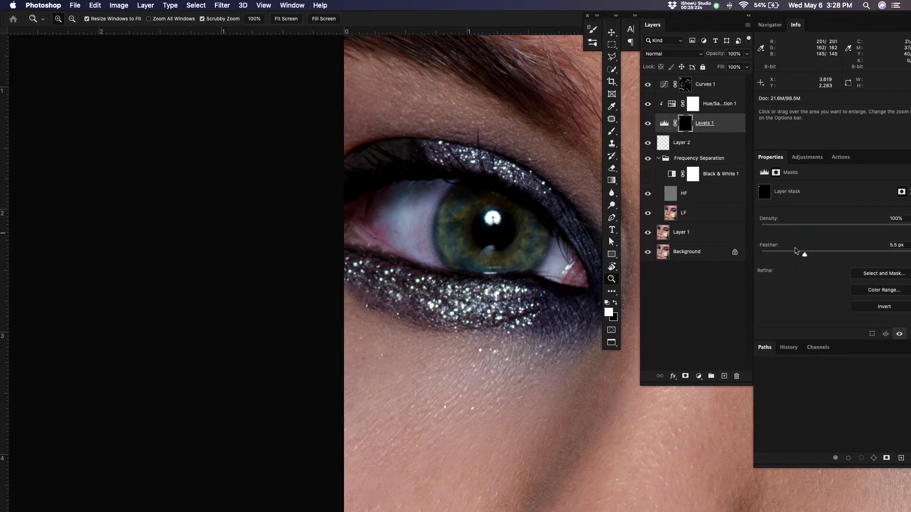
click(664, 124)
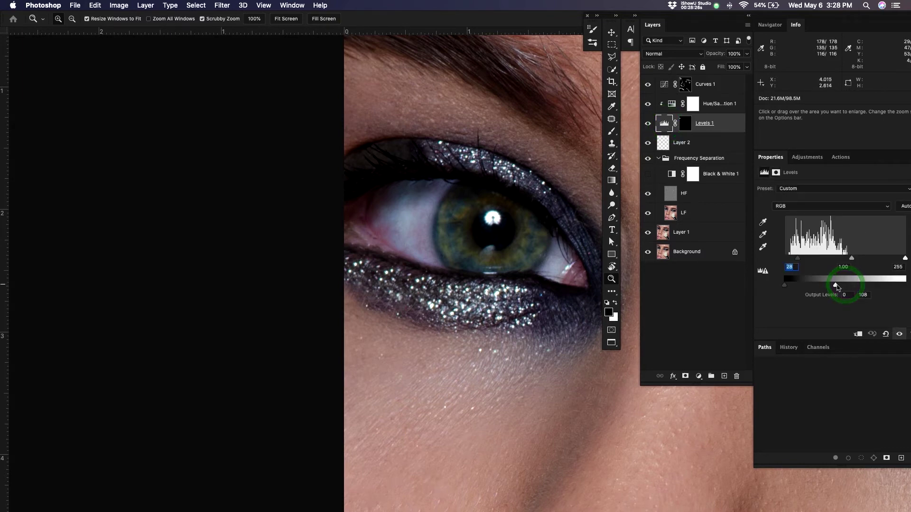
drag(837, 286, 835, 286)
Paint white on the Levels 1 mask with a 20% opacity brush to extend the darkening over the far eye's outer upper lid
key(z)
drag(346, 272, 285, 286)
key(space)
drag(421, 300, 340, 254)
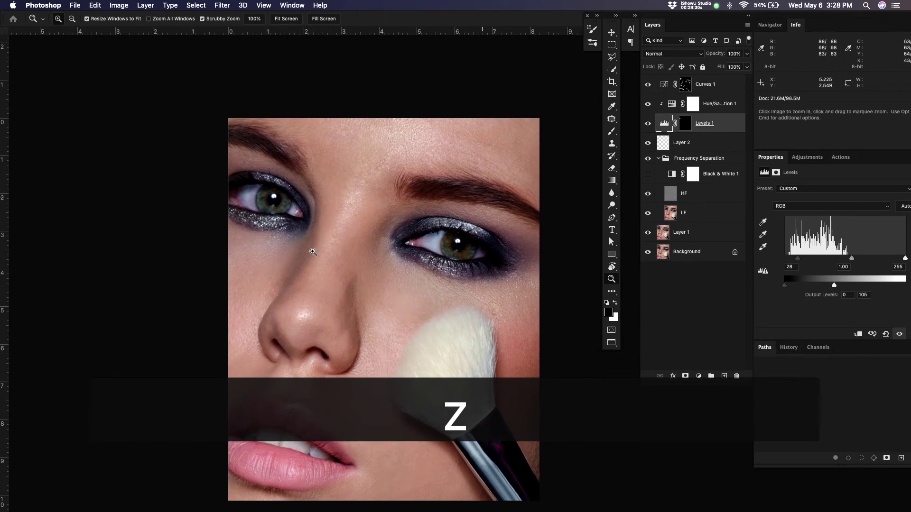
click(684, 123)
key(b)
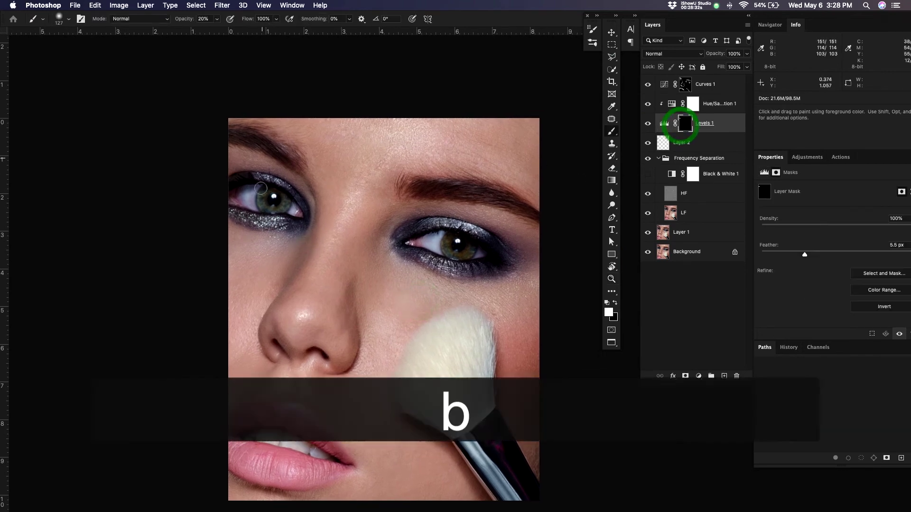
ctrl+alt+click(264, 171)
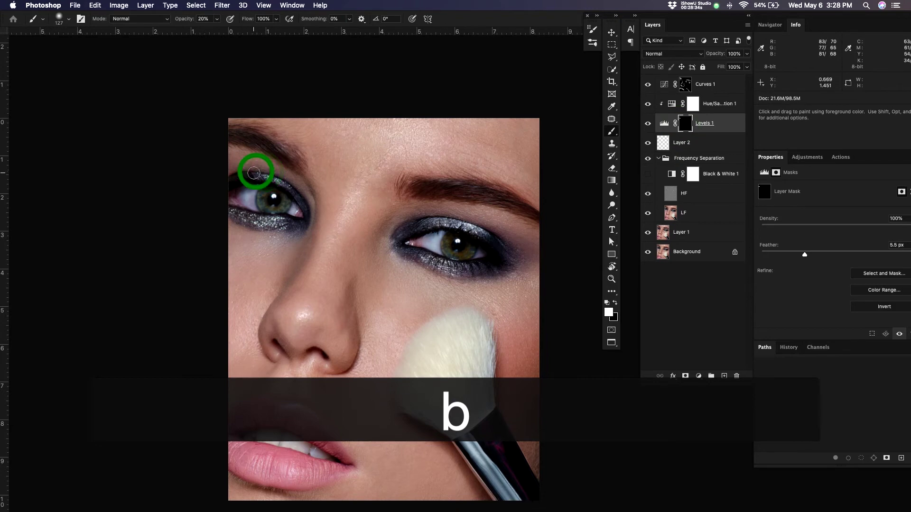
drag(254, 173, 243, 178)
mouse_move(249, 172)
mouse_down()
mouse_move(297, 167)
mouse_move(301, 194)
mouse_move(248, 184)
mouse_move(231, 195)
mouse_up()
Darken the outer corner of the far eye's lower lid by painting on the Levels 1 mask with a 72 px brush
key(z)
key(b)
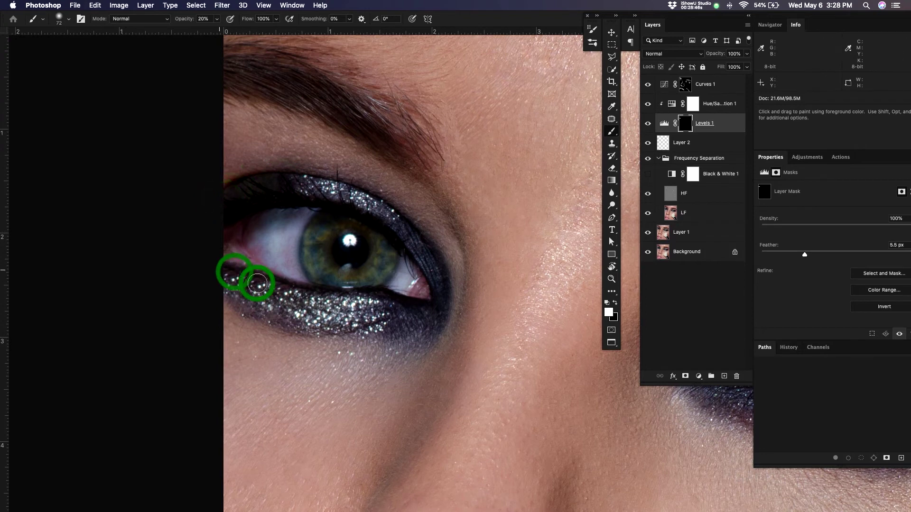
mouse_move(224, 272)
mouse_down()
mouse_move(258, 286)
mouse_move(224, 275)
mouse_move(235, 297)
mouse_move(211, 282)
mouse_move(240, 304)
mouse_move(210, 283)
mouse_move(254, 310)
mouse_move(239, 295)
mouse_up()
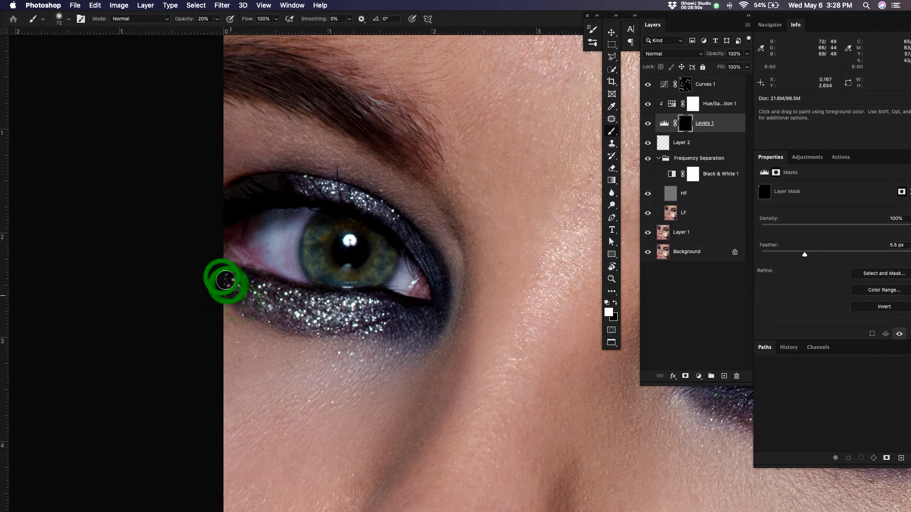
click(228, 293)
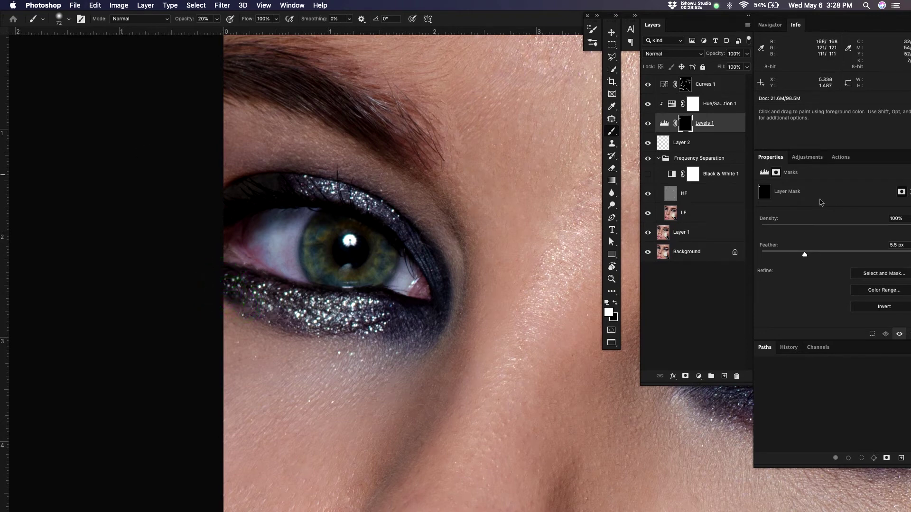
On Layer 2, clone glitter from the middle of the far eye's upper lid onto its darkened outer area
key(z)
drag(427, 232, 376, 267)
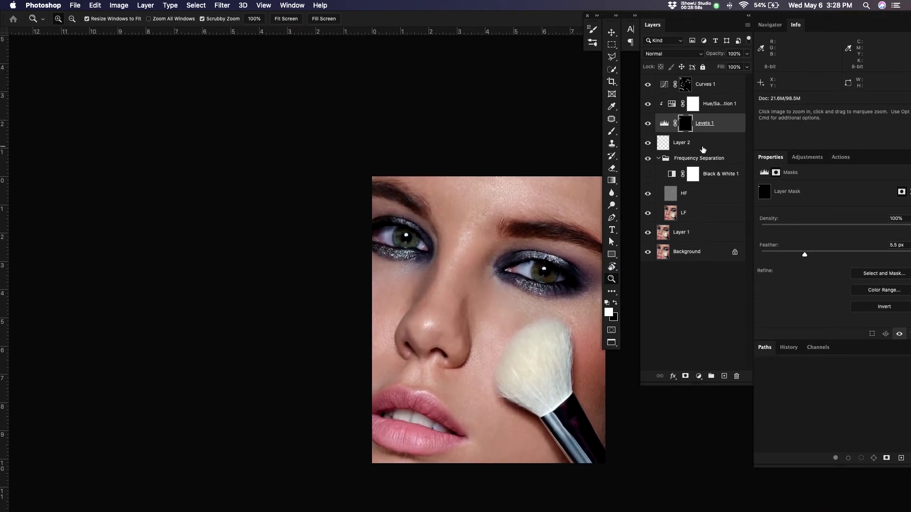
click(693, 143)
key(z)
mouse_move(382, 226)
mouse_down()
mouse_move(464, 203)
mouse_move(446, 211)
mouse_up()
key(s)
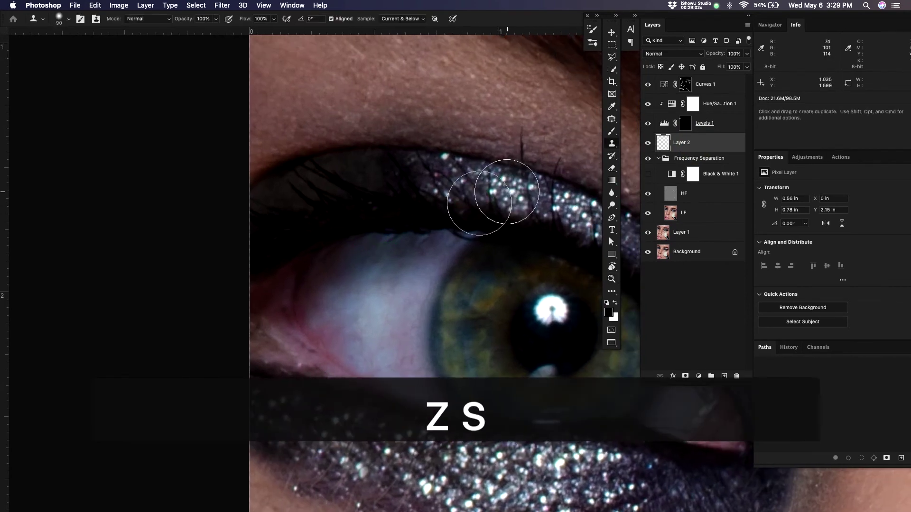
drag(507, 193, 486, 191)
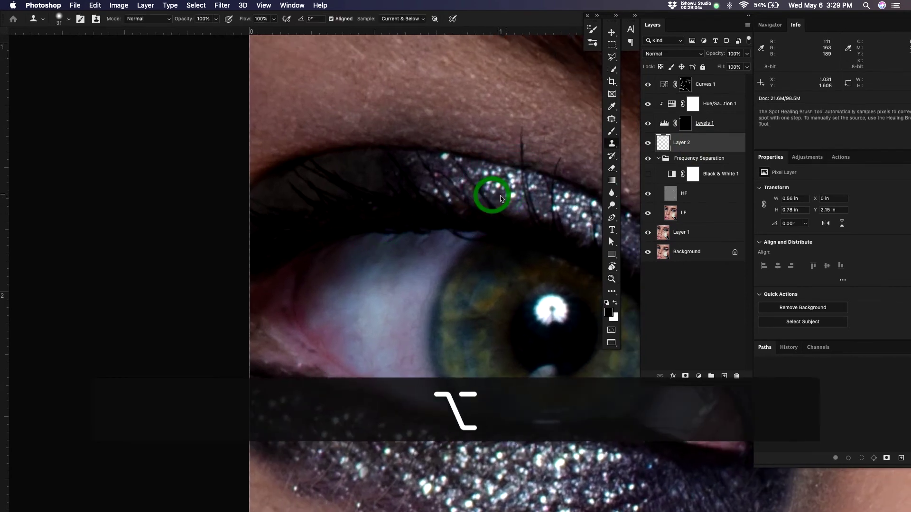
alt+click(510, 194)
mouse_move(394, 180)
mouse_down()
mouse_move(380, 160)
mouse_move(381, 182)
mouse_move(383, 82)
mouse_move(383, 175)
mouse_move(392, 176)
mouse_move(366, 168)
mouse_move(373, 185)
mouse_move(352, 173)
mouse_move(418, 176)
mouse_up()
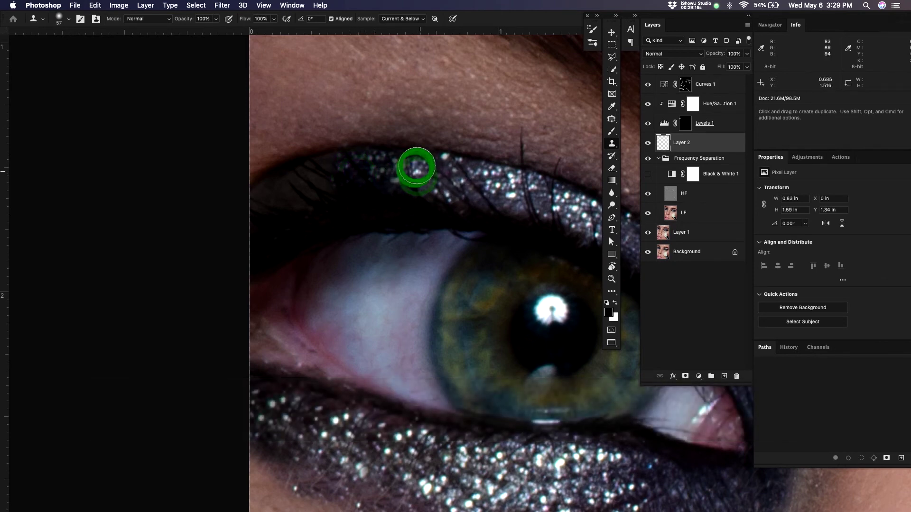
click(417, 170)
click(436, 183)
Compare the far eye's makeup with and without Layer 2, viewed against the face
key(z)
drag(503, 178, 439, 206)
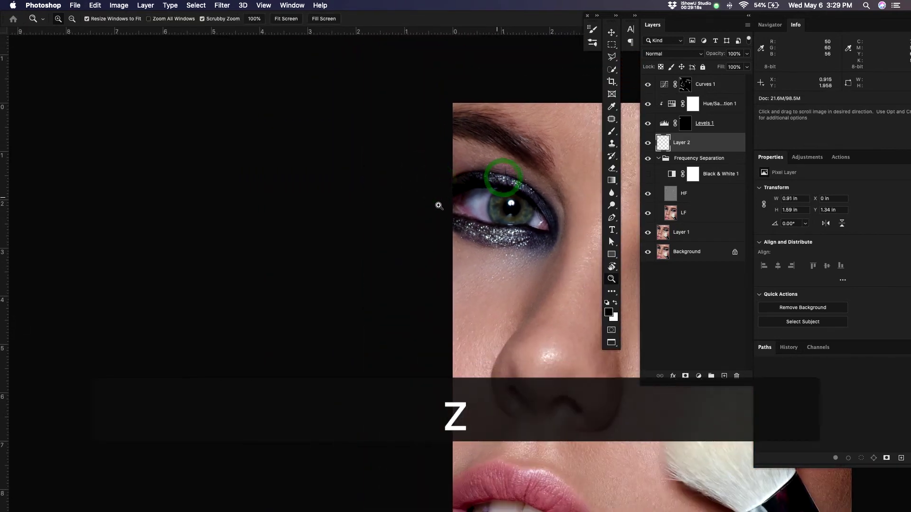
click(648, 143)
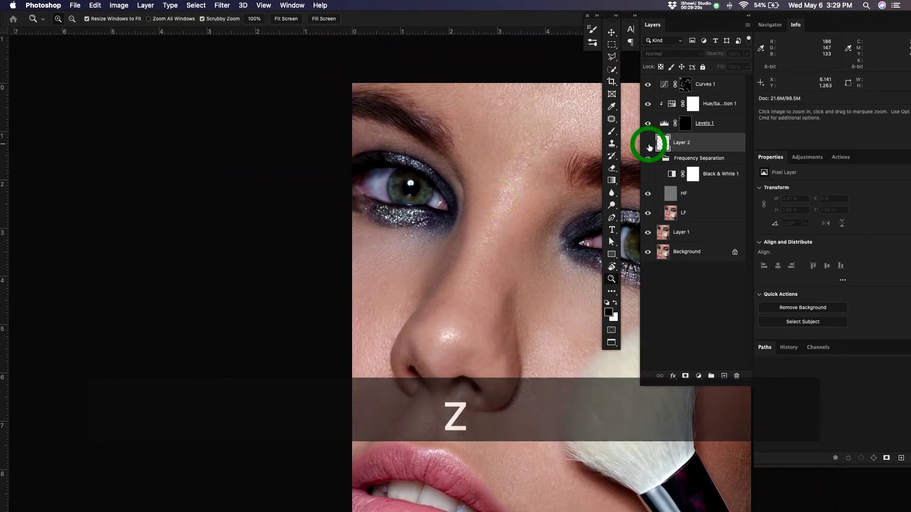
click(648, 143)
click(648, 123)
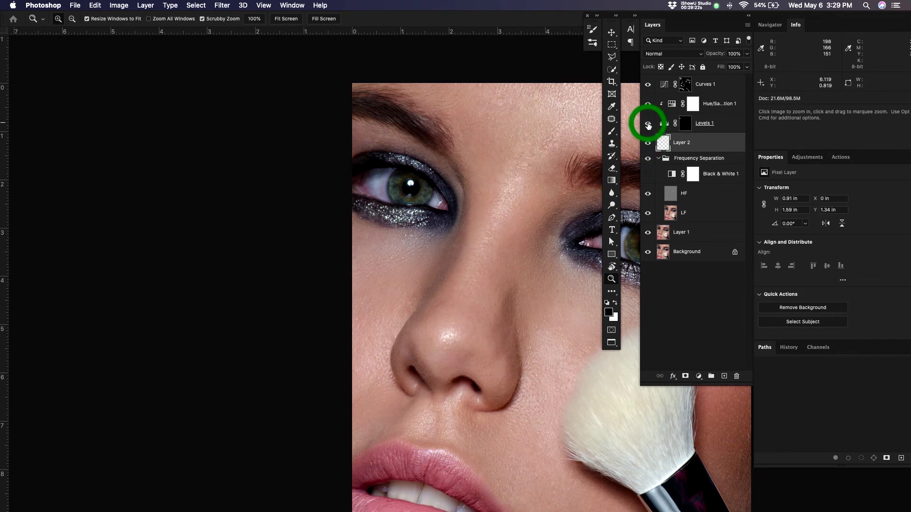
Warp the Levels 1 mask slightly at its upper outer corner to fit the far eye's upper lid
click(685, 124)
key(super+t)
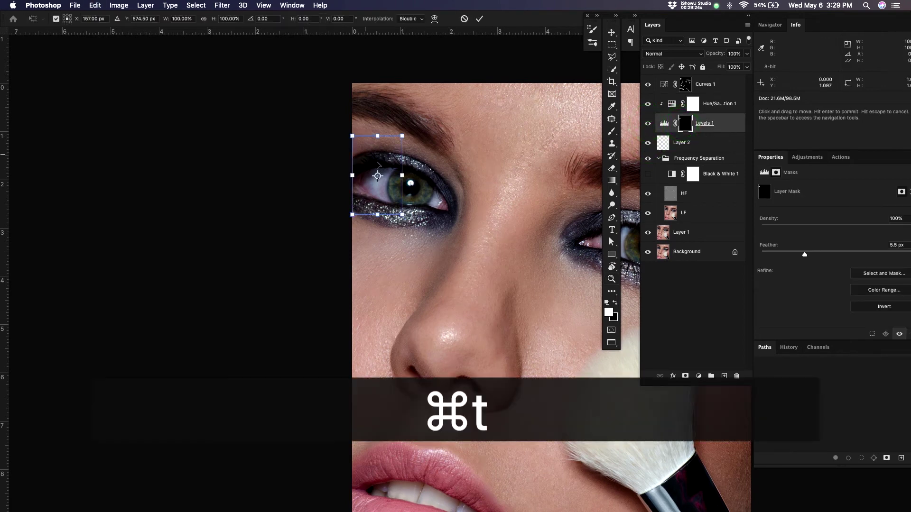
right_click(377, 165)
click(388, 216)
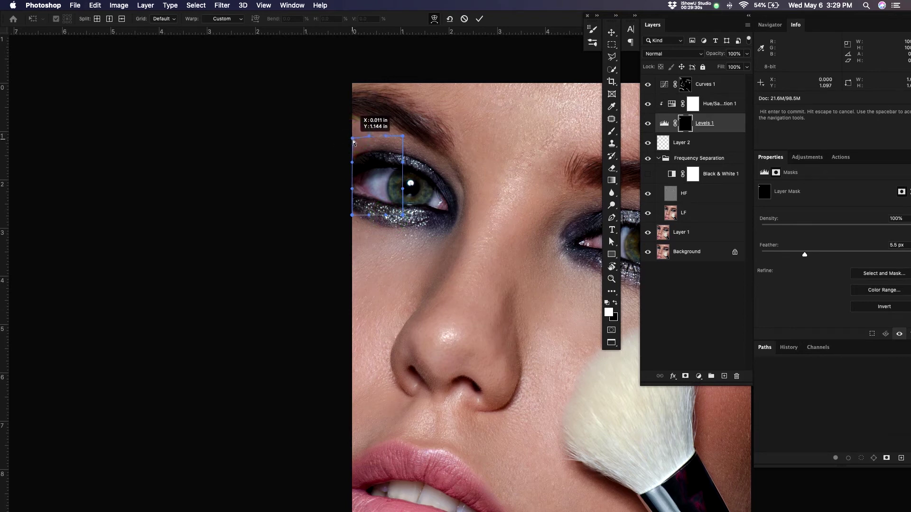
key(super+Return)
key(z)
click(420, 170)
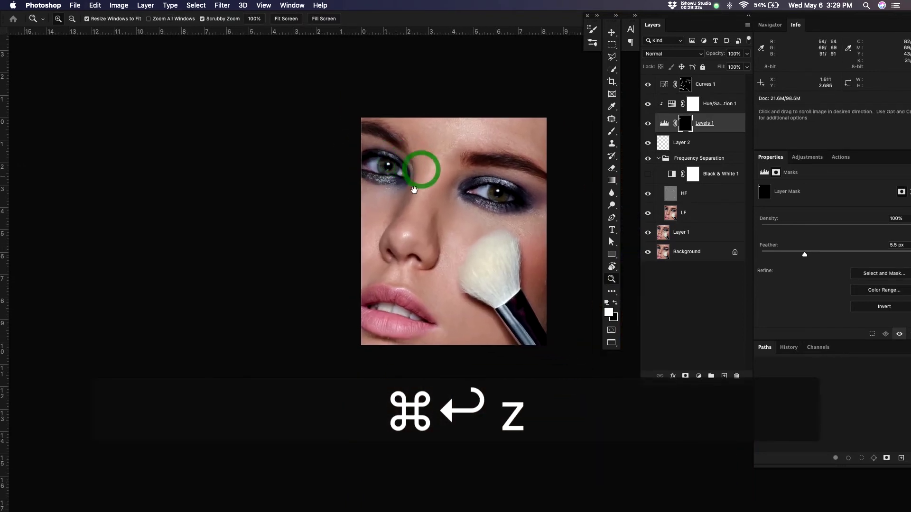
click(424, 190)
drag(366, 147, 419, 154)
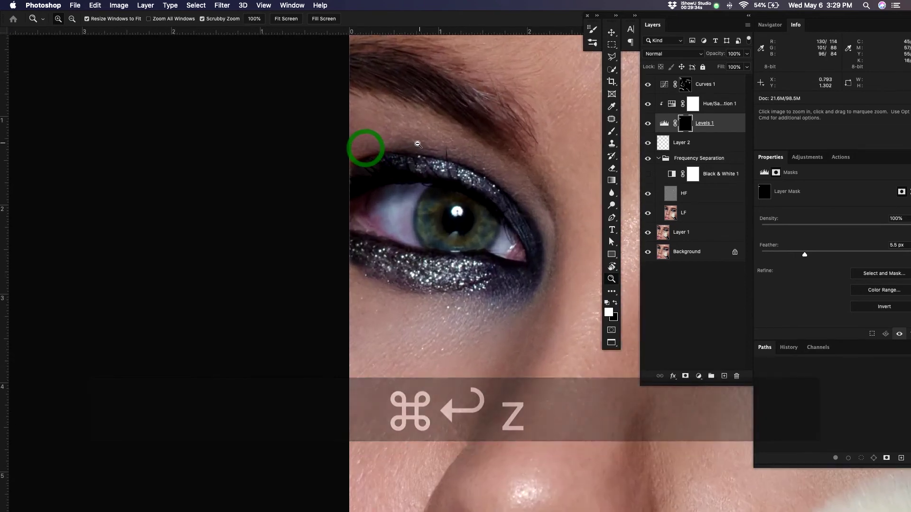
Undo the last warp of the Levels 1 mask on the far eye's upper lid
key(super+z)
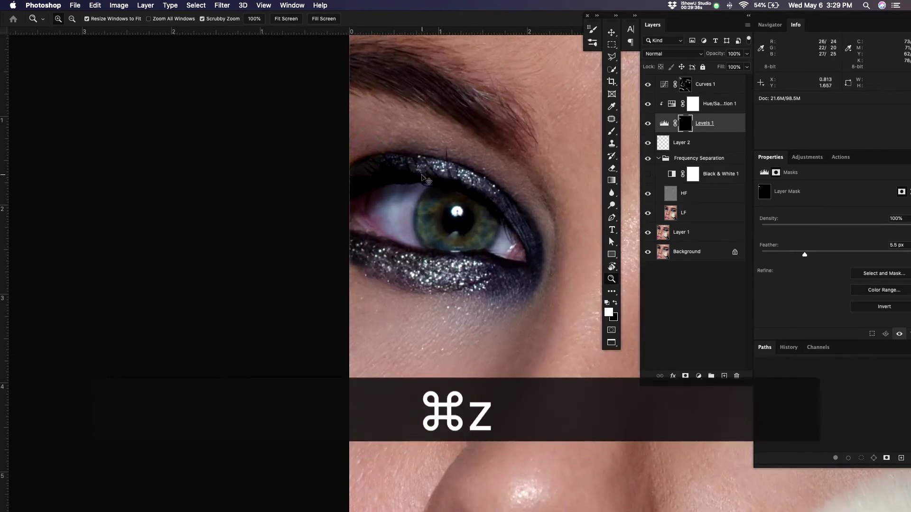
alt+click(506, 171)
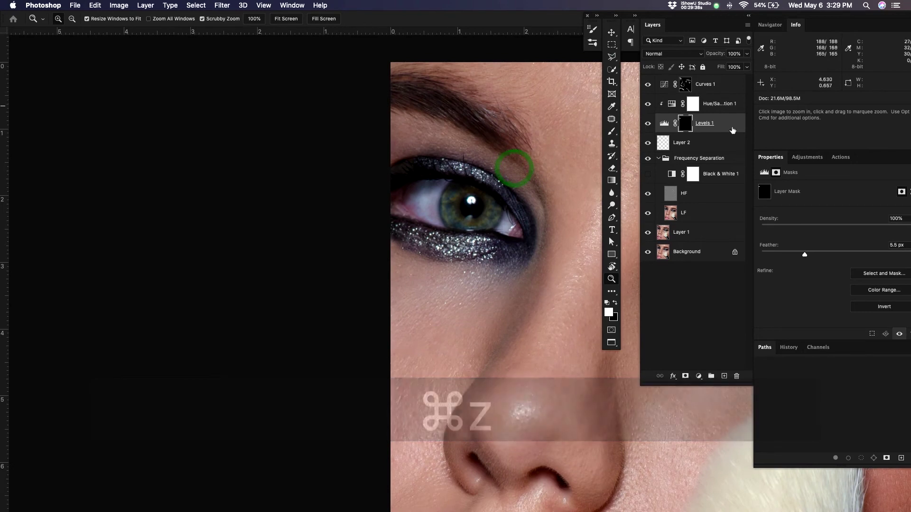
In the Hue/Saturation 1 adjustment, lower the saturation of the Reds to -75 for the far eye's darkened lid area
key(z)
drag(396, 152, 433, 173)
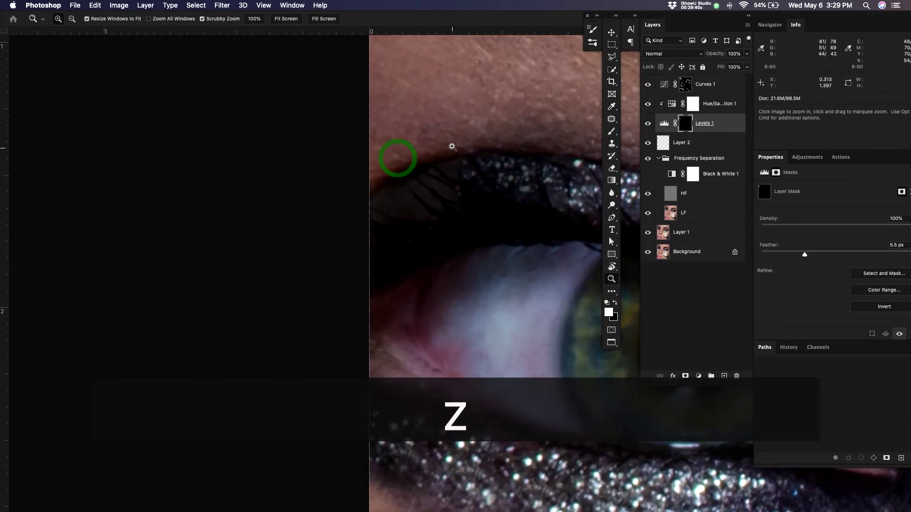
key(v)
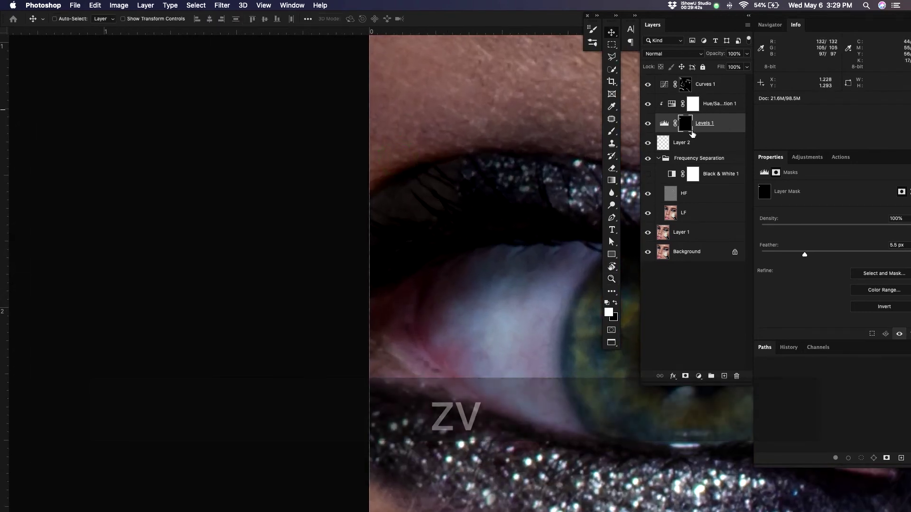
click(672, 103)
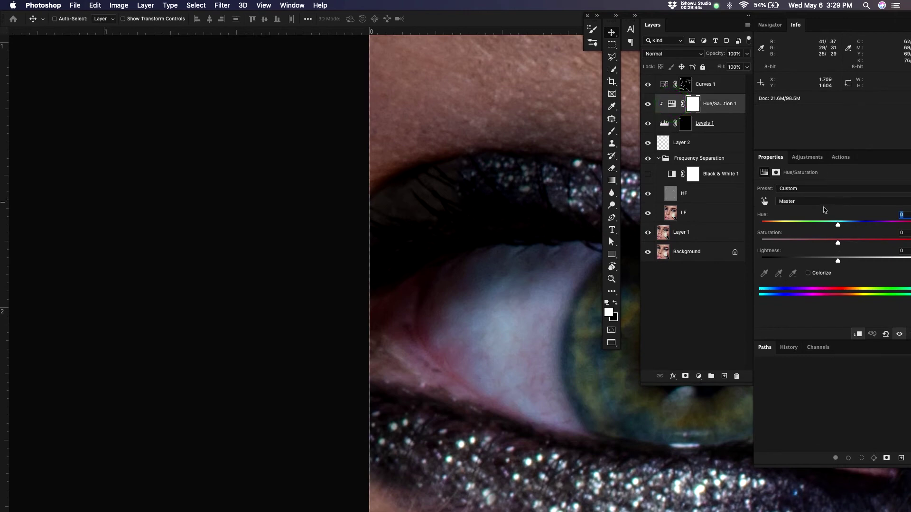
click(823, 202)
click(824, 198)
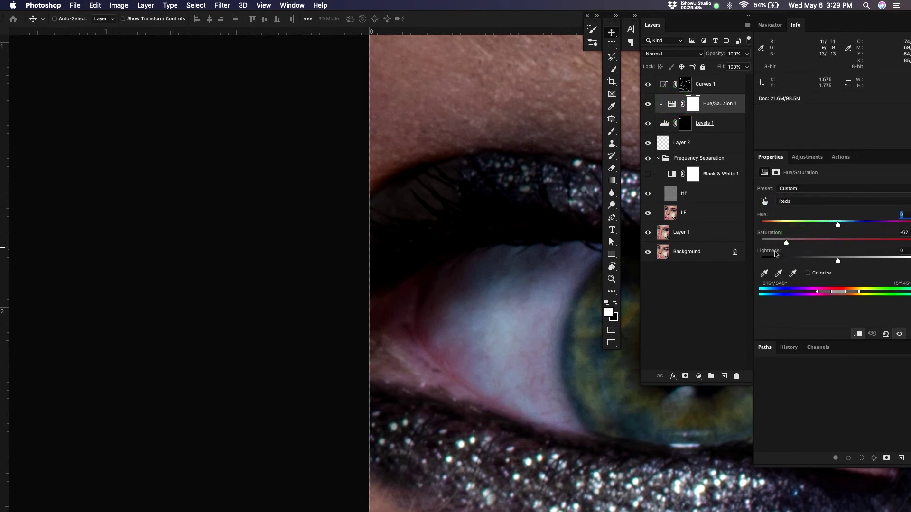
key(super+z)
click(764, 201)
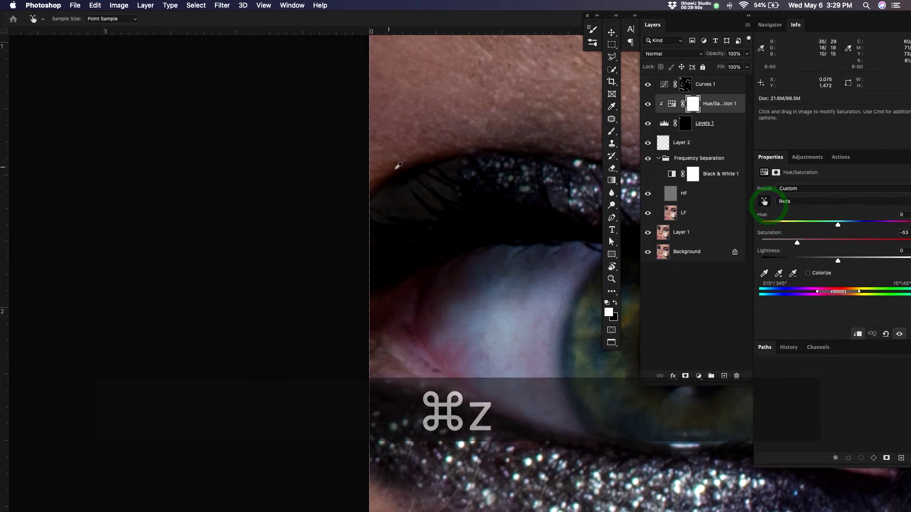
drag(390, 169, 389, 170)
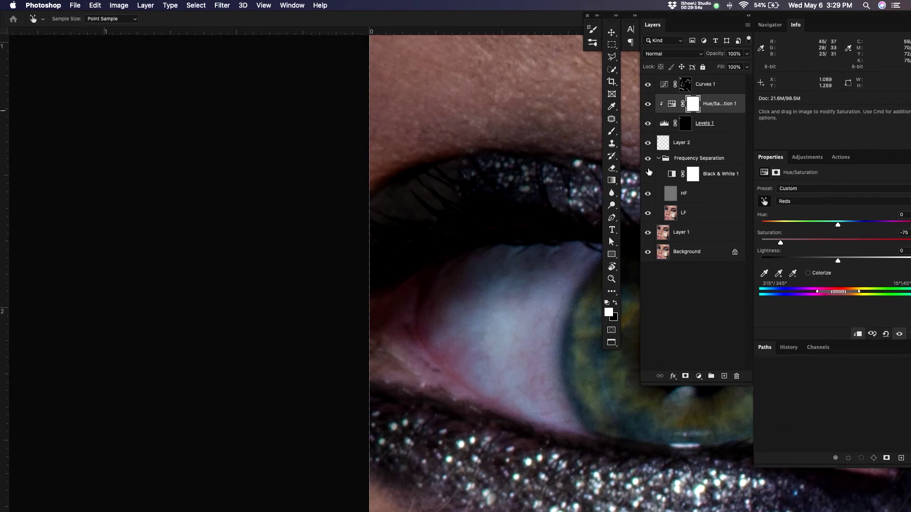
Check the far eye's lid with and without Levels 1, and compare the whole retouched portrait with the original Background
click(648, 125)
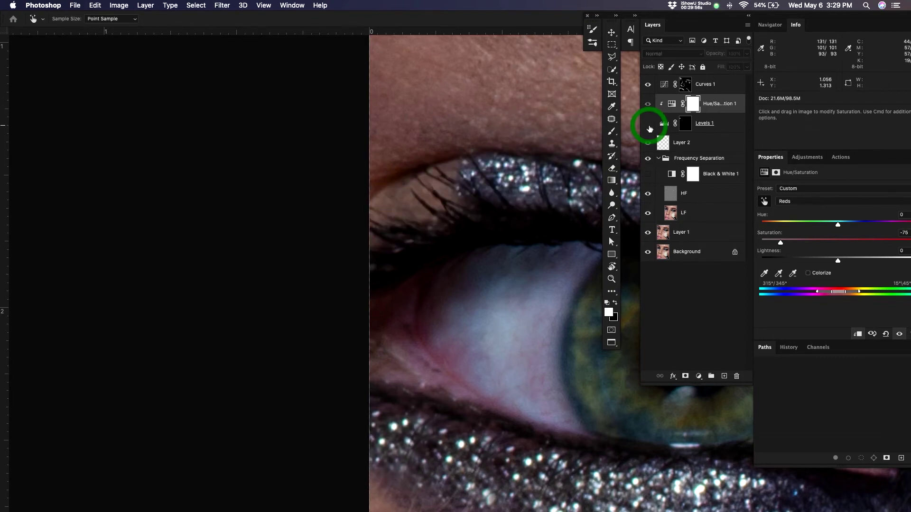
click(648, 125)
key(z)
drag(447, 166, 393, 186)
drag(473, 183, 362, 166)
drag(421, 161, 376, 179)
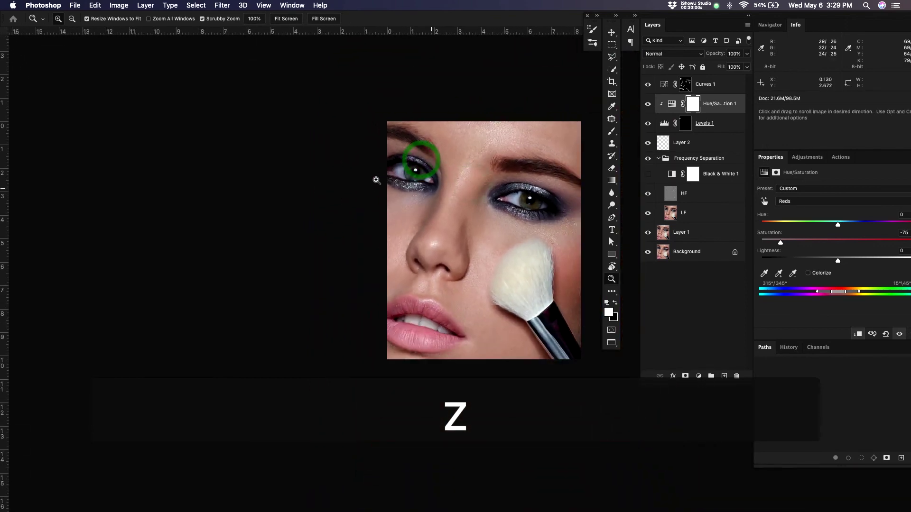
drag(436, 190, 428, 153)
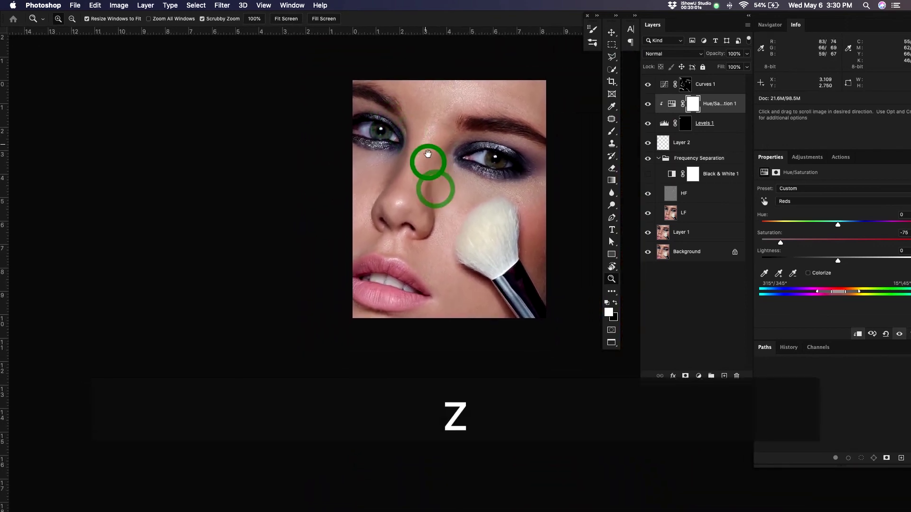
alt+click(648, 253)
alt+click(647, 252)
alt+click(648, 253)
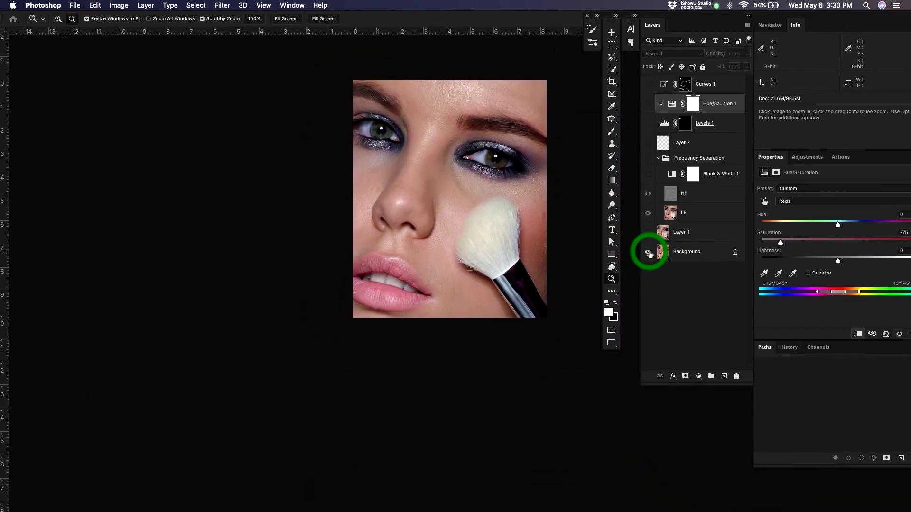
alt+click(648, 253)
alt+click(649, 253)
alt+click(649, 253)
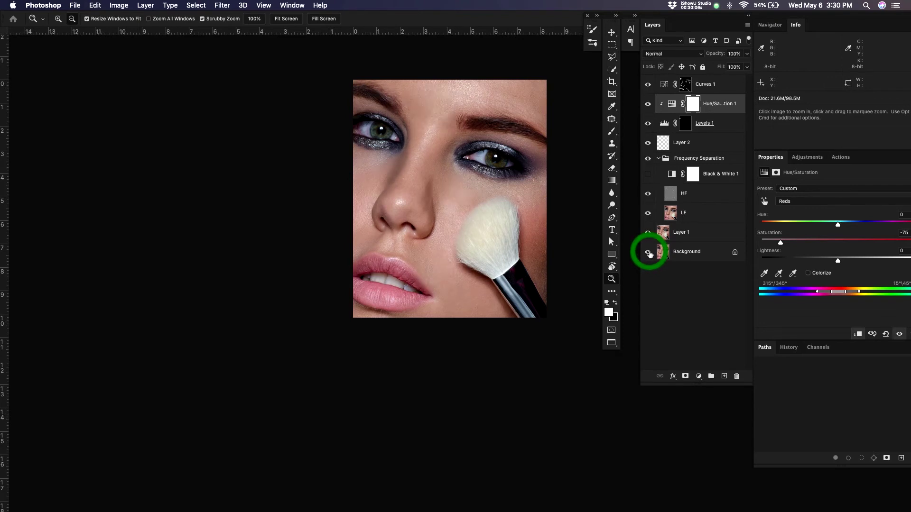
Select the Curves 1 mask and compare the whole face with and without the Curves 1 burning
drag(451, 180, 442, 194)
click(684, 85)
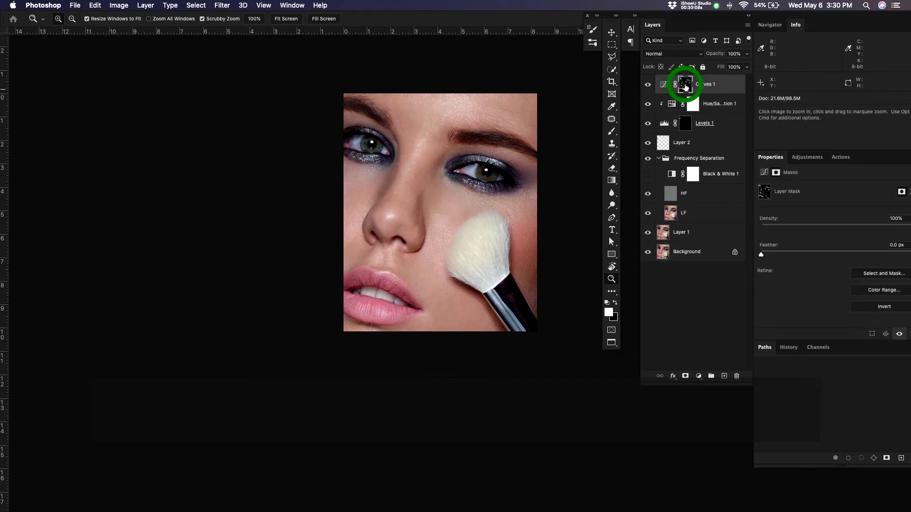
click(648, 90)
click(647, 90)
click(647, 90)
click(648, 90)
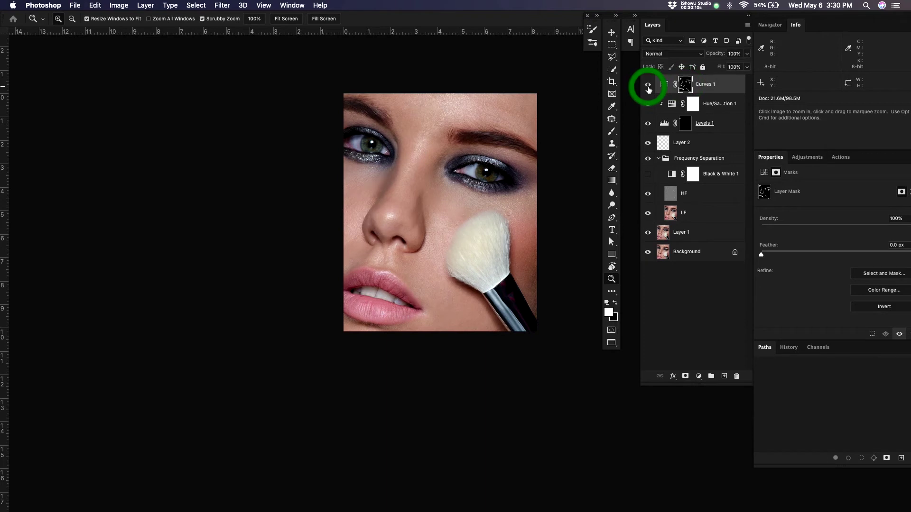
click(648, 90)
click(648, 90)
click(648, 90)
click(648, 90)
click(648, 91)
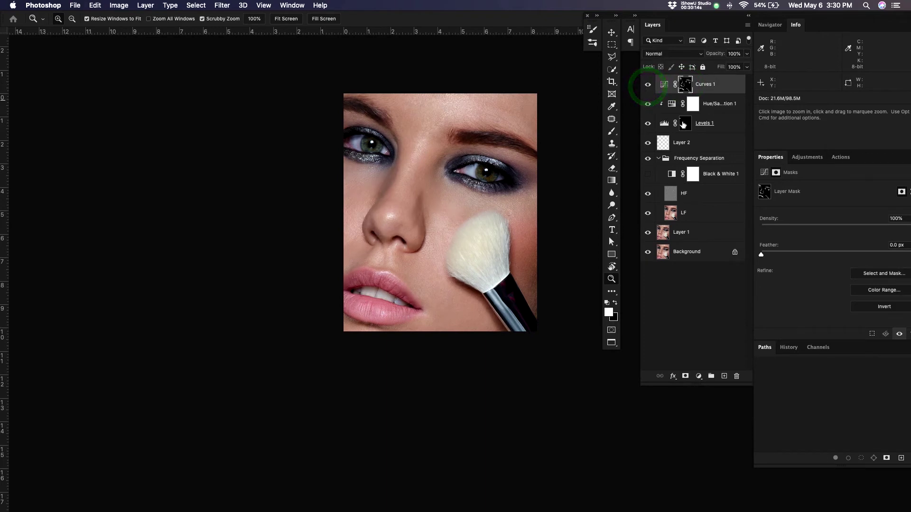
Add a Curves adjustment layer above Curves 1, raise its midtones slightly, and fill its mask with black
click(699, 376)
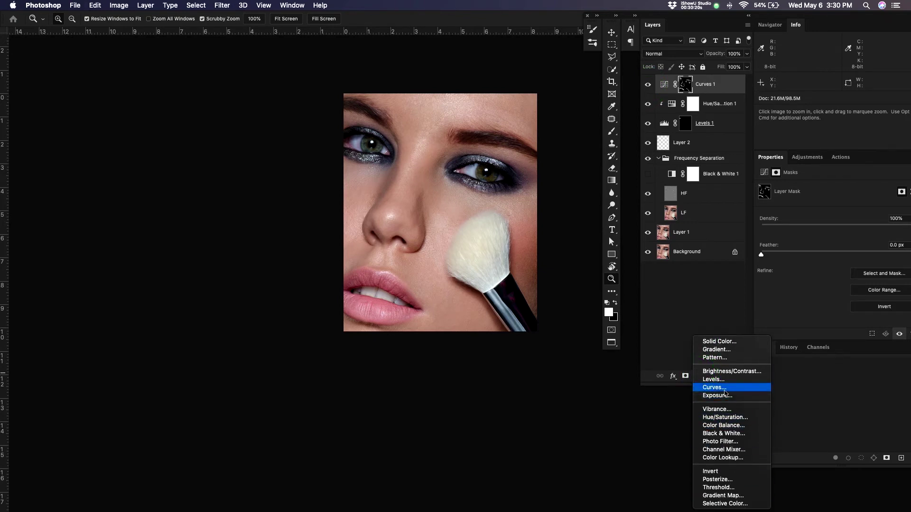
click(724, 392)
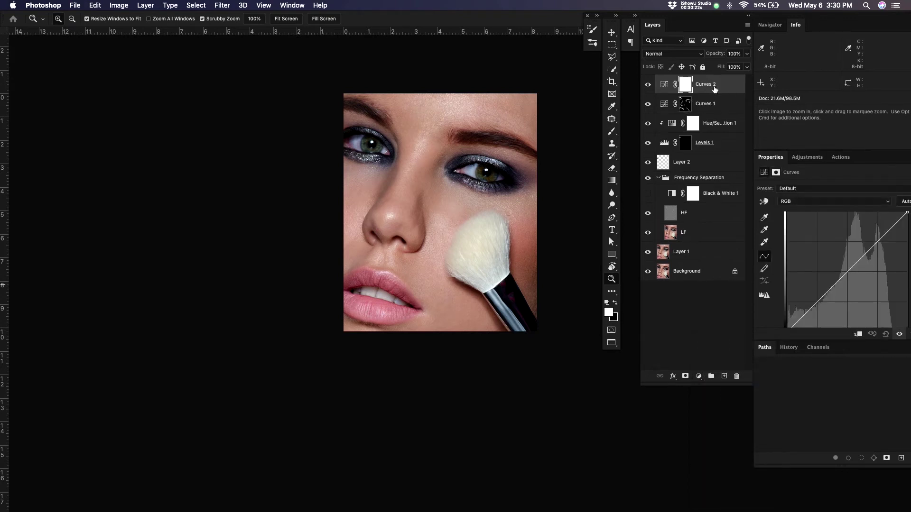
drag(848, 271, 845, 268)
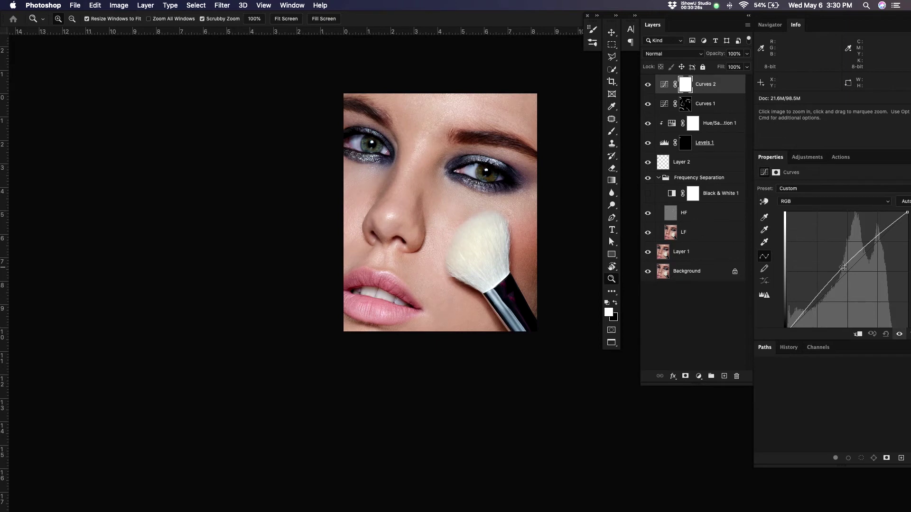
key(super+BackSpace)
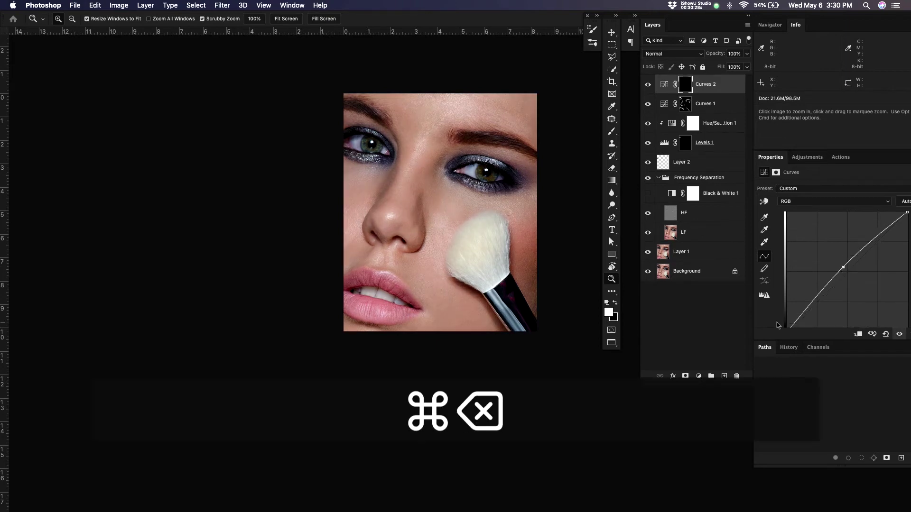
Brighten the near eyebrow by painting white on the Curves 2 mask with a 53 px brush at 20% opacity
key(z)
click(494, 133)
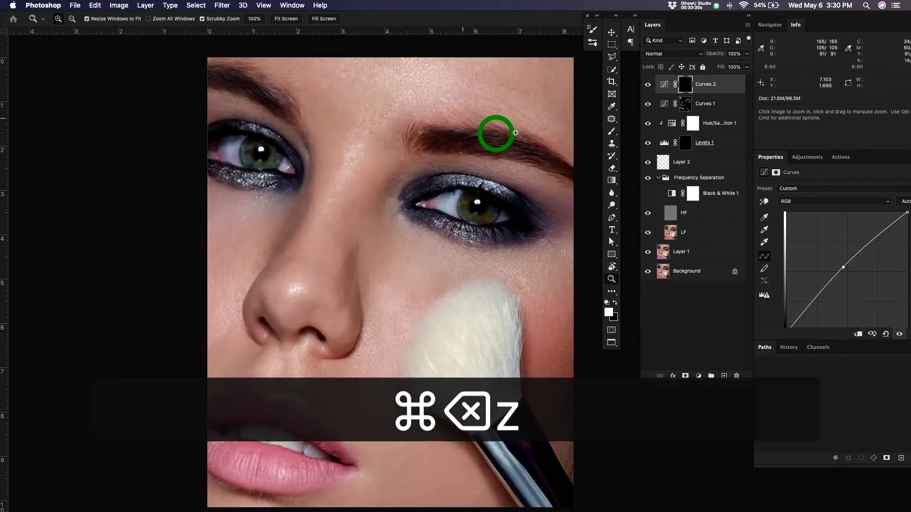
key(b)
mouse_move(471, 226)
ctrl+alt+mouse_down()
mouse_move(492, 227)
mouse_move(471, 214)
mouse_move(441, 216)
mouse_move(482, 218)
mouse_move(474, 219)
ctrl+alt+mouse_up()
mouse_move(513, 206)
mouse_down()
mouse_move(484, 215)
mouse_move(498, 226)
mouse_move(434, 236)
mouse_up()
drag(436, 153, 378, 146)
drag(423, 167, 409, 150)
mouse_move(450, 180)
mouse_down()
mouse_move(479, 183)
mouse_move(430, 174)
mouse_move(492, 179)
mouse_move(429, 150)
mouse_up()
click(393, 150)
click(341, 159)
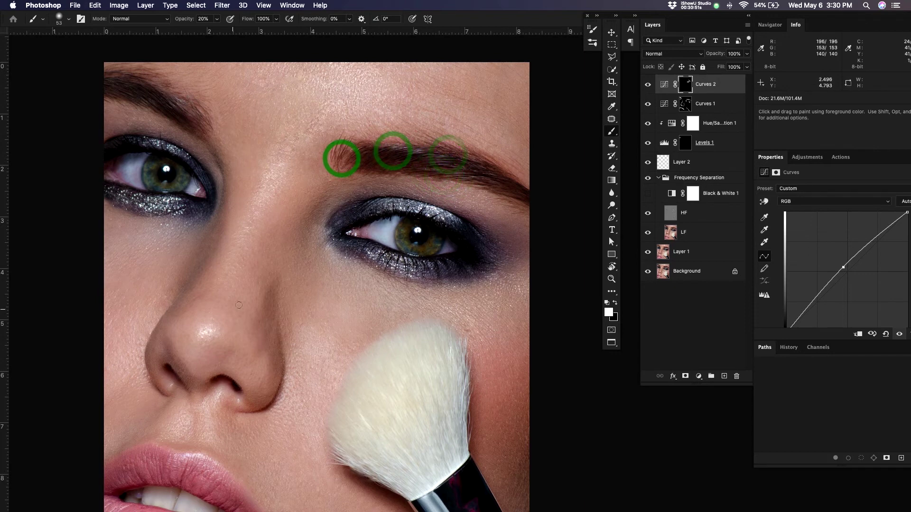
Brighten the nose tip and bridge up to between the brows on the Curves 2 mask with a 171 px brush
mouse_move(236, 309)
ctrl+alt+mouse_down()
mouse_move(243, 310)
mouse_move(210, 326)
ctrl+alt+mouse_up()
click(208, 333)
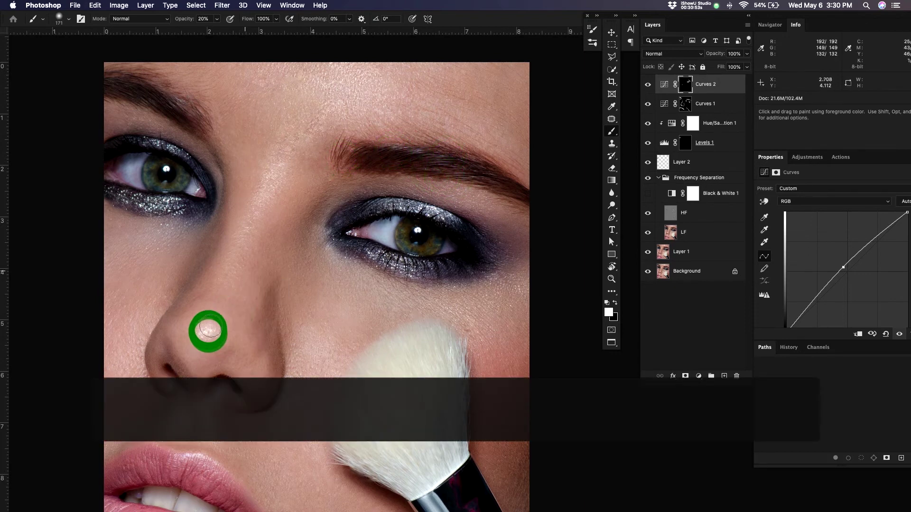
drag(254, 229, 243, 256)
mouse_move(242, 258)
mouse_down()
mouse_move(251, 235)
mouse_move(277, 232)
mouse_move(267, 263)
mouse_move(307, 155)
mouse_up()
drag(266, 238, 317, 165)
Brighten the center of the forehead by painting white on the Curves 2 mask at 20% opacity
mouse_move(360, 123)
mouse_down()
mouse_move(317, 157)
mouse_move(310, 135)
mouse_up()
drag(344, 123, 308, 138)
drag(311, 127, 287, 142)
drag(302, 118, 273, 146)
drag(246, 115, 260, 130)
click(273, 114)
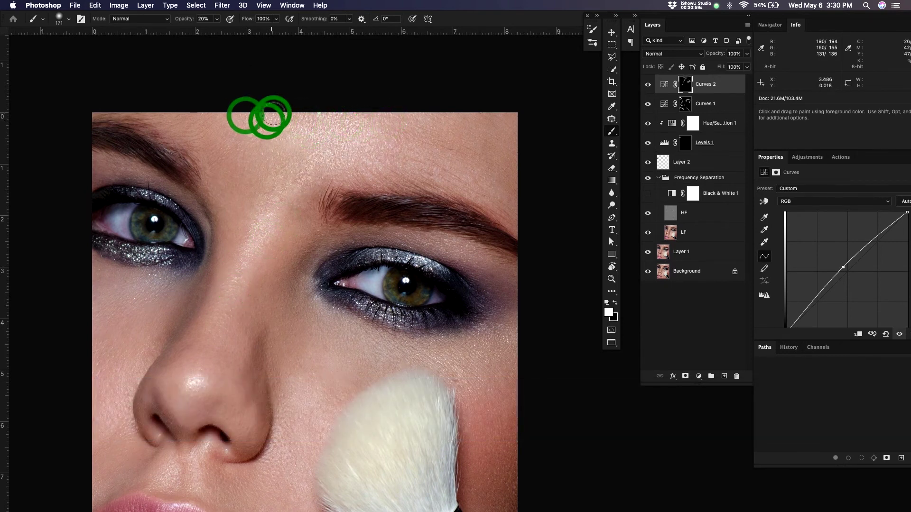
mouse_move(332, 112)
mouse_down()
mouse_move(369, 120)
mouse_move(340, 133)
mouse_up()
Brighten the far eye's glittered lids and both inner eye corners on the Curves 2 mask with a 97 px brush
drag(293, 190, 430, 215)
drag(272, 285, 275, 286)
drag(330, 285, 333, 280)
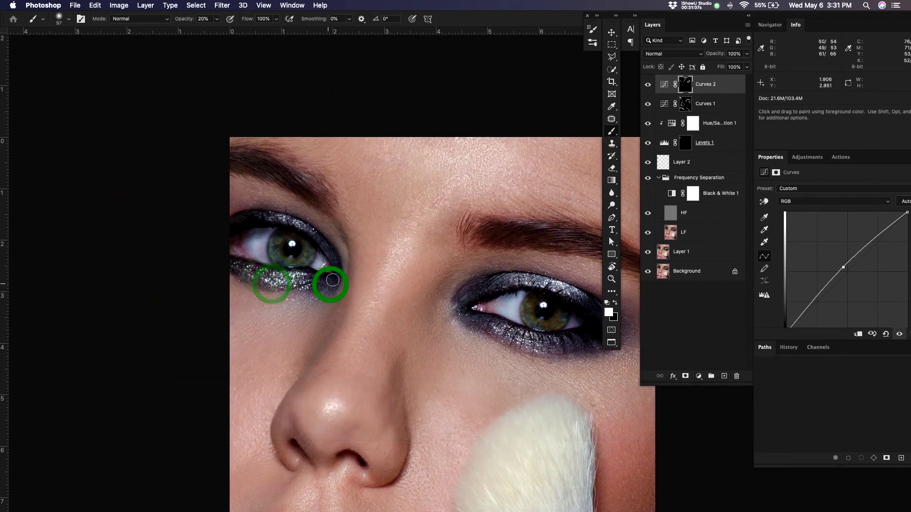
drag(459, 315, 465, 313)
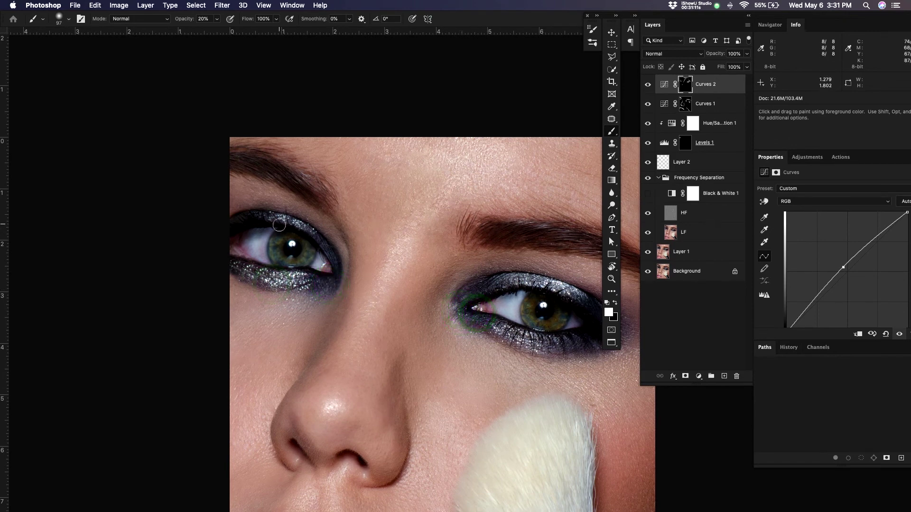
drag(275, 218, 279, 221)
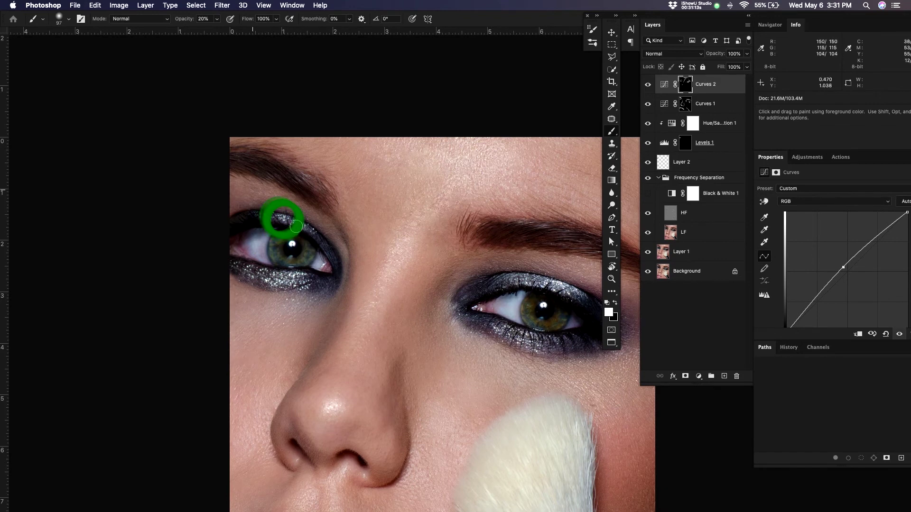
Brighten the brow bone between the near eyebrow and upper lid on the Curves 2 mask with a 175 px brush
drag(532, 340, 326, 318)
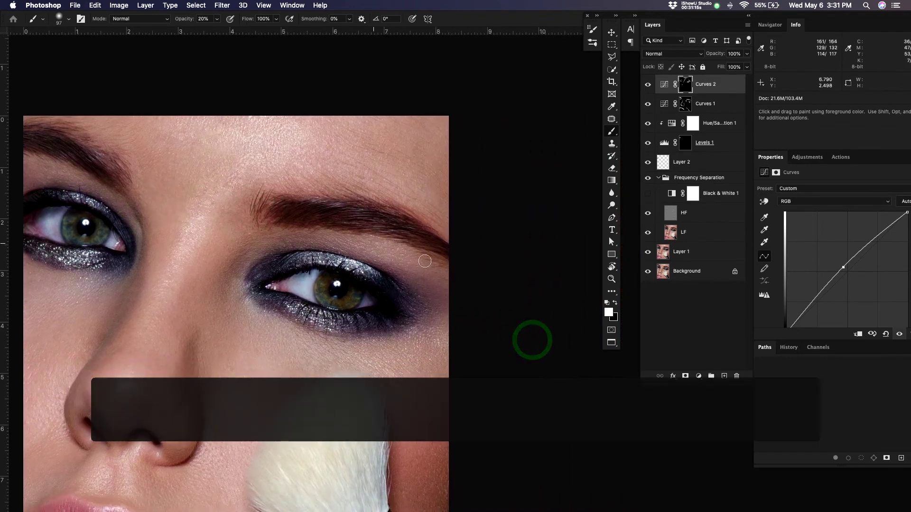
mouse_move(384, 256)
mouse_down()
mouse_move(421, 256)
mouse_move(387, 251)
mouse_up()
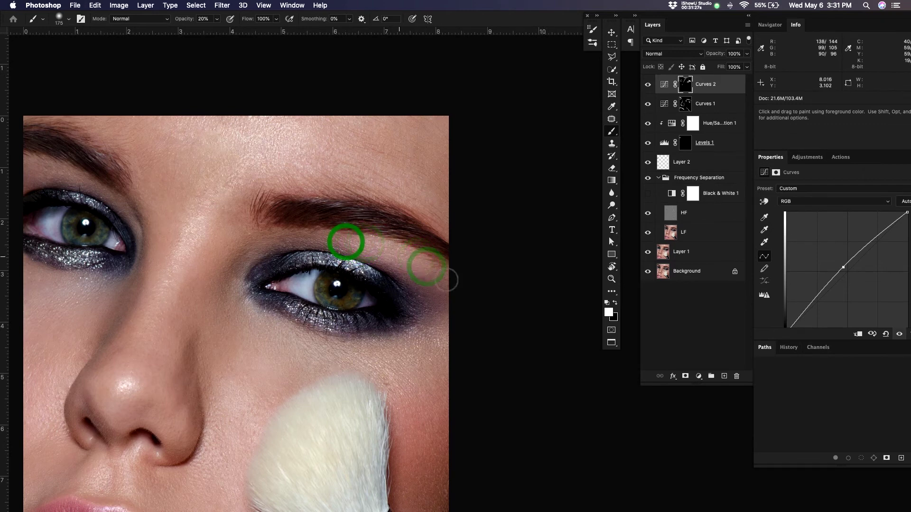
Compare the face with and without the Curves 2 highlights
key(super+comma)
key(super+comma)
key(super+comma)
key(super+comma)
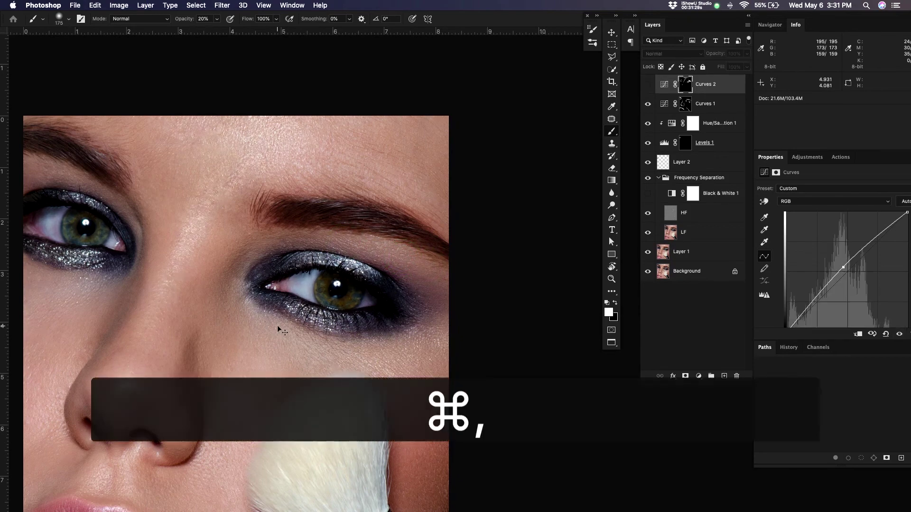
key(super+comma)
key(super+comma)
key(super+comma)
key(super+comma)
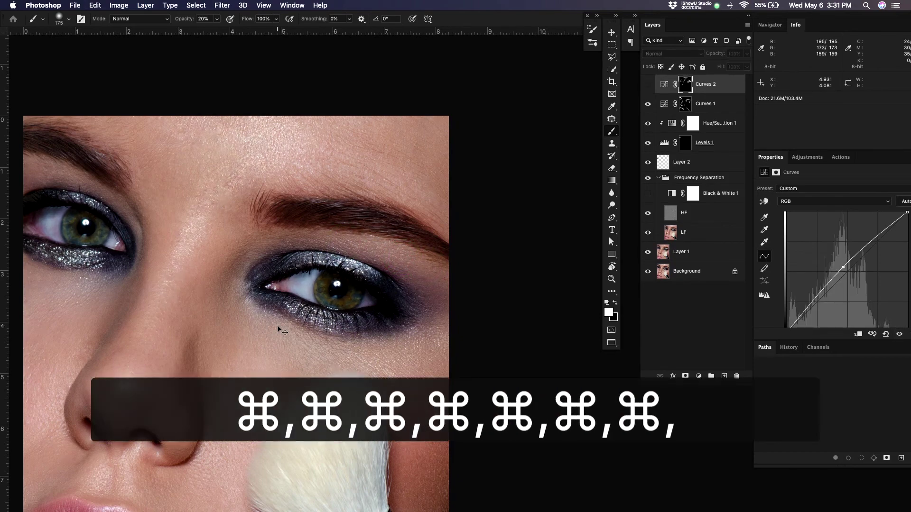
Add more highlight to the near brow bone and brighten the upper cheek below the near eye on the Curves 2 mask
click(385, 248)
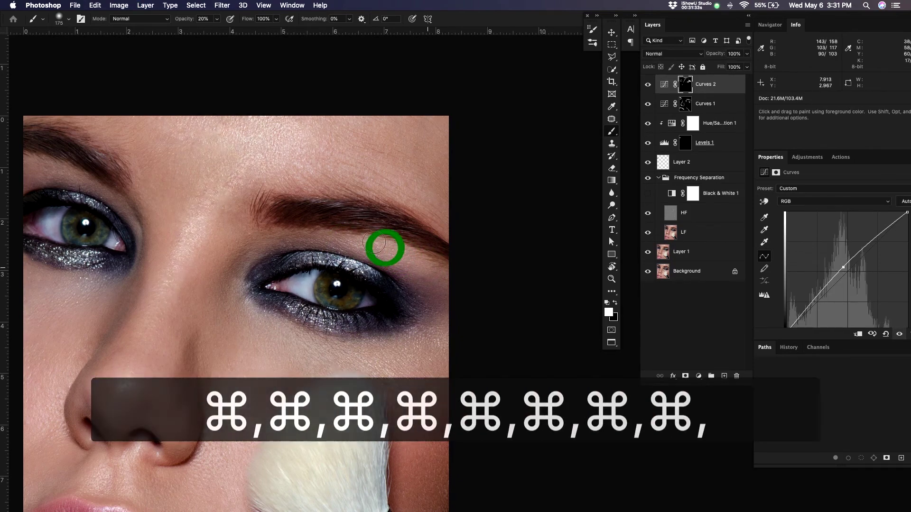
drag(420, 317, 375, 210)
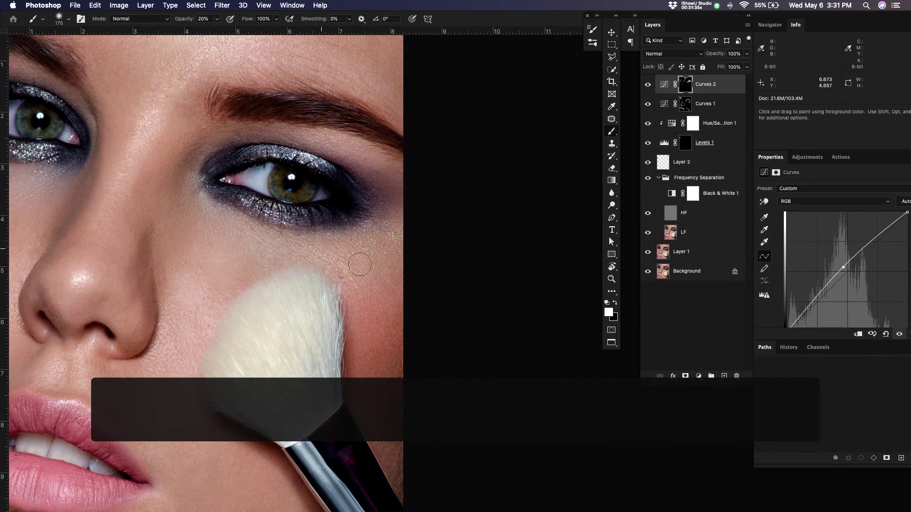
click(321, 249)
click(368, 230)
Brighten the skin above the mouth and the upper lip's highlights by painting on the Curves 2 mask
drag(299, 362, 482, 310)
mouse_move(281, 295)
mouse_down()
mouse_move(260, 329)
mouse_move(234, 322)
mouse_up()
mouse_move(228, 327)
mouse_down()
mouse_move(257, 337)
mouse_move(263, 356)
mouse_move(243, 359)
mouse_up()
drag(250, 351, 254, 362)
drag(263, 360, 264, 365)
drag(273, 366, 263, 362)
drag(272, 363, 280, 371)
Brighten the near corner of the mouth and the lower lip on the Curves 2 mask with a 62 px brush
click(327, 441)
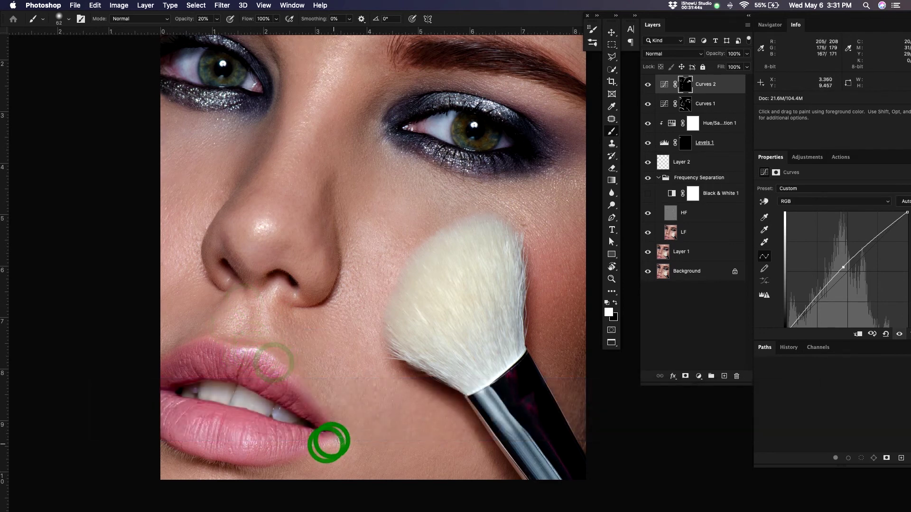
click(308, 440)
click(173, 418)
click(185, 424)
drag(185, 429, 227, 436)
drag(167, 408, 237, 437)
drag(283, 439, 257, 441)
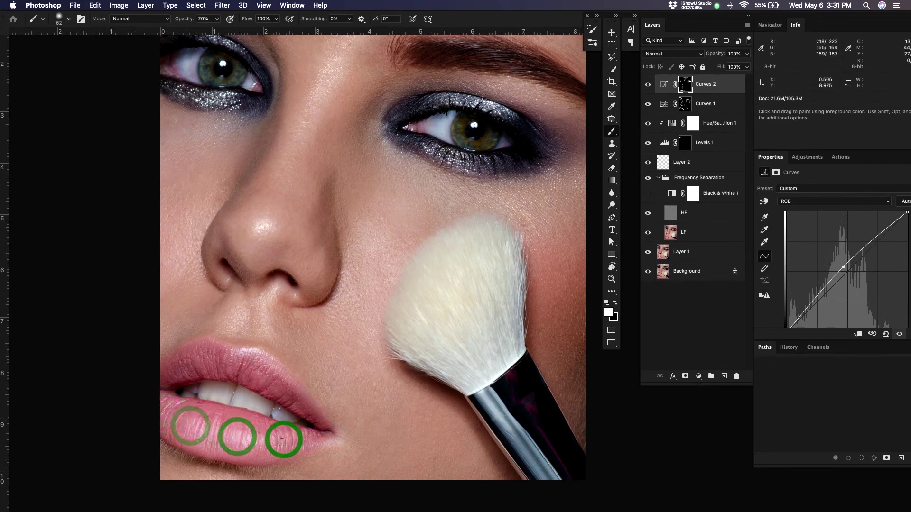
Brighten the lower lip, the near nostril, the nose tip and the nose bridge on the Curves 2 mask at 20% opacity
click(187, 420)
click(301, 300)
click(258, 233)
click(259, 230)
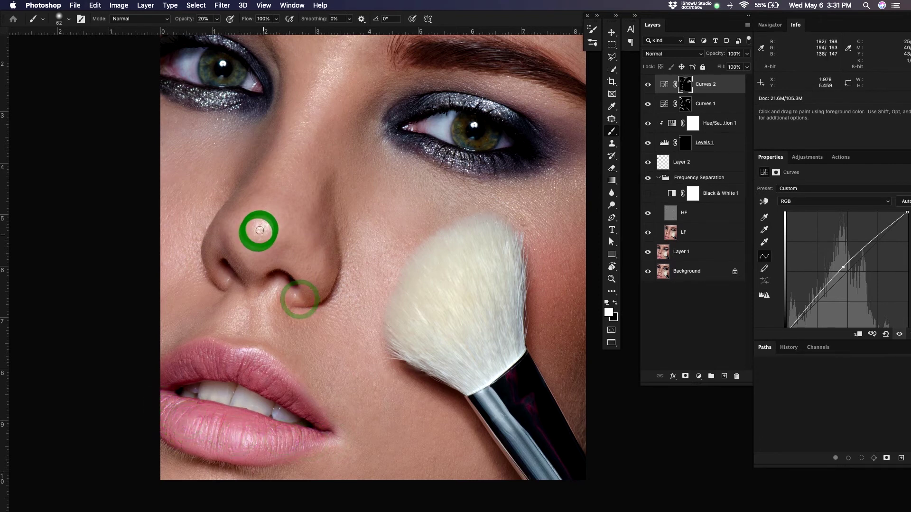
click(298, 143)
Brighten the metal highlights on the makeup brush's handle by painting on the Curves 2 mask
drag(422, 308, 380, 260)
key(super+Tab)
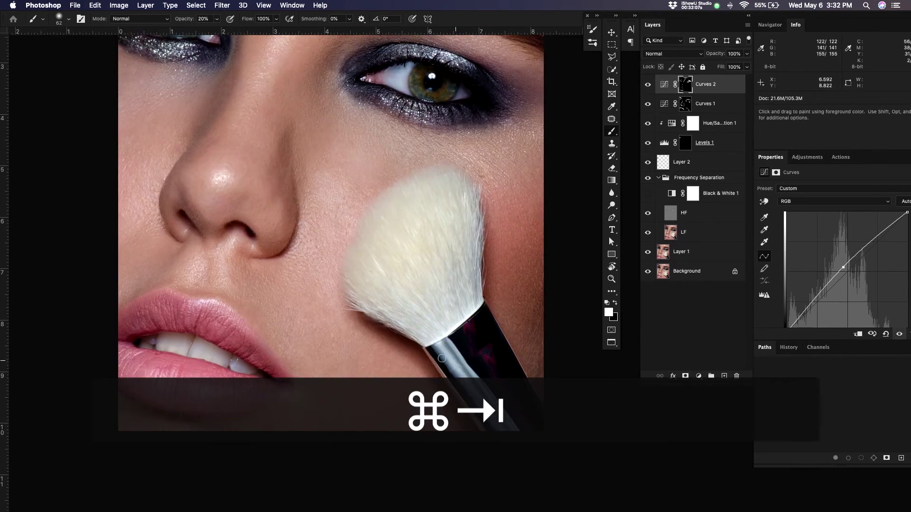
drag(442, 342, 495, 424)
drag(454, 359, 501, 432)
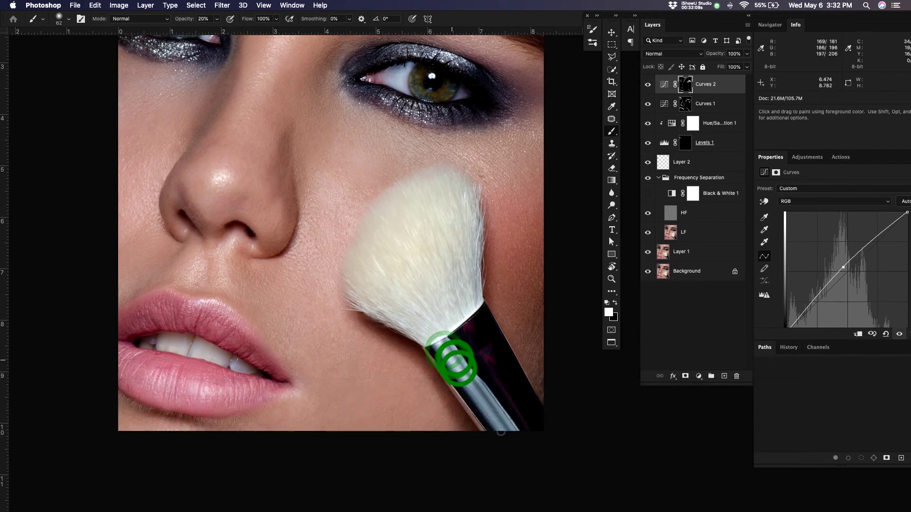
click(457, 365)
Compare the whole portrait with and without the Curves 2 highlights, both up close and at a reduced view size
key(super+comma)
key(super+comma)
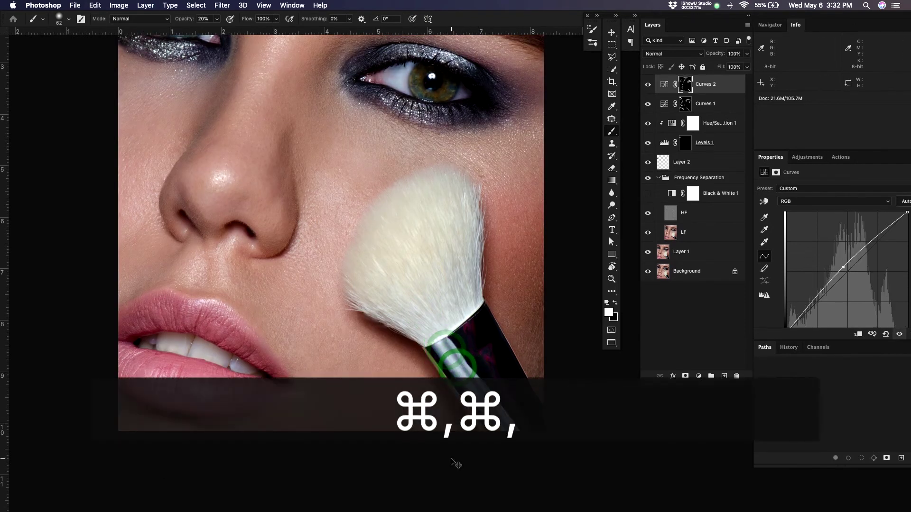
key(super+comma)
key(super+comma)
key(super+comma)
key(super+comma)
key(super+0)
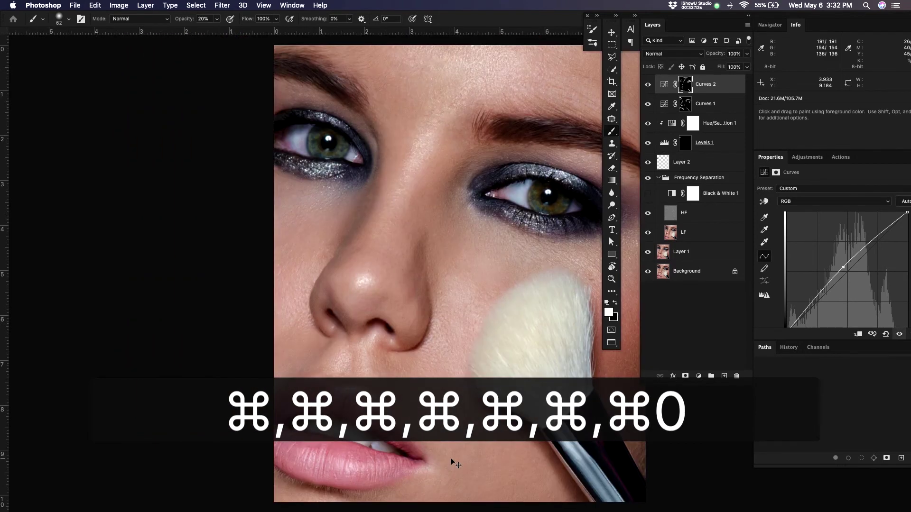
click(429, 244)
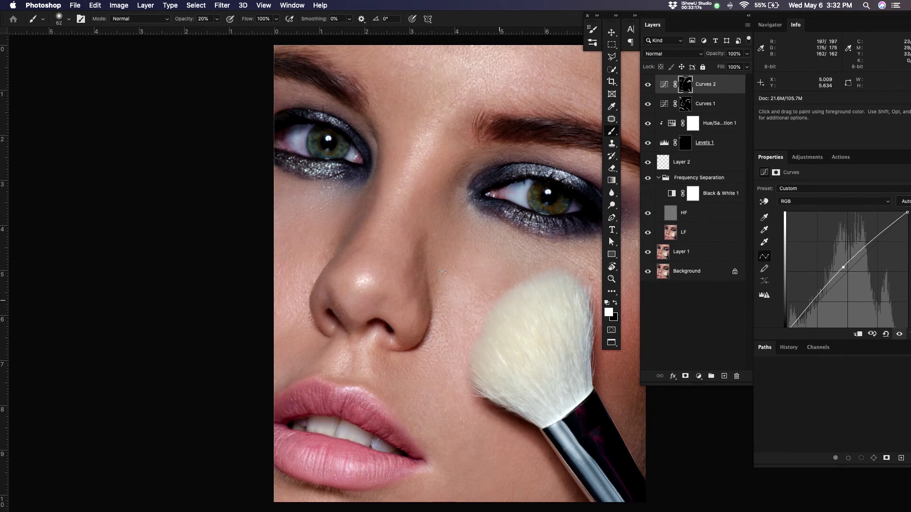
drag(469, 219, 416, 219)
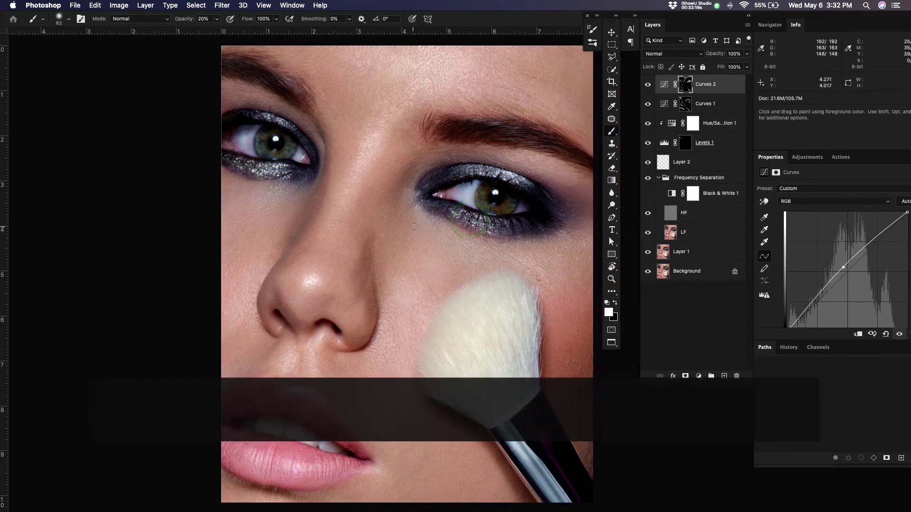
key(super+minus)
key(super+minus)
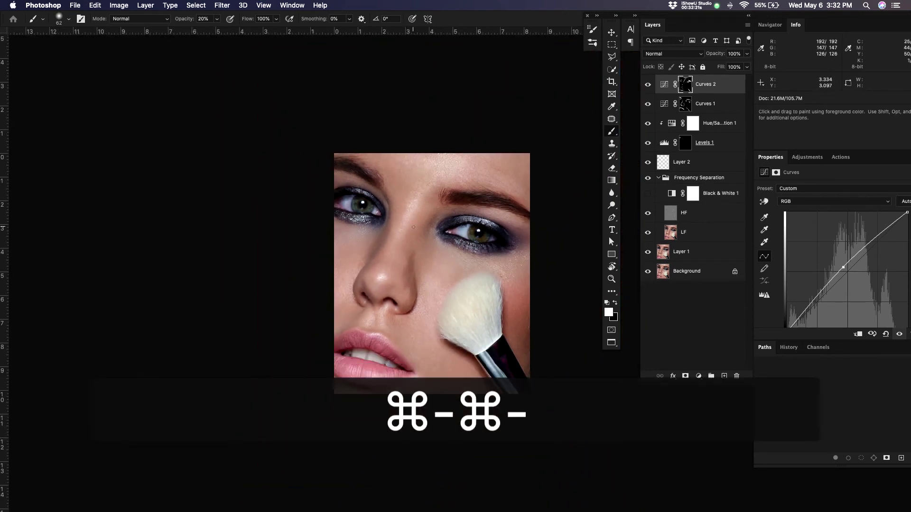
key(super+comma)
key(super+comma)
key(super+comma)
key(super+comma)
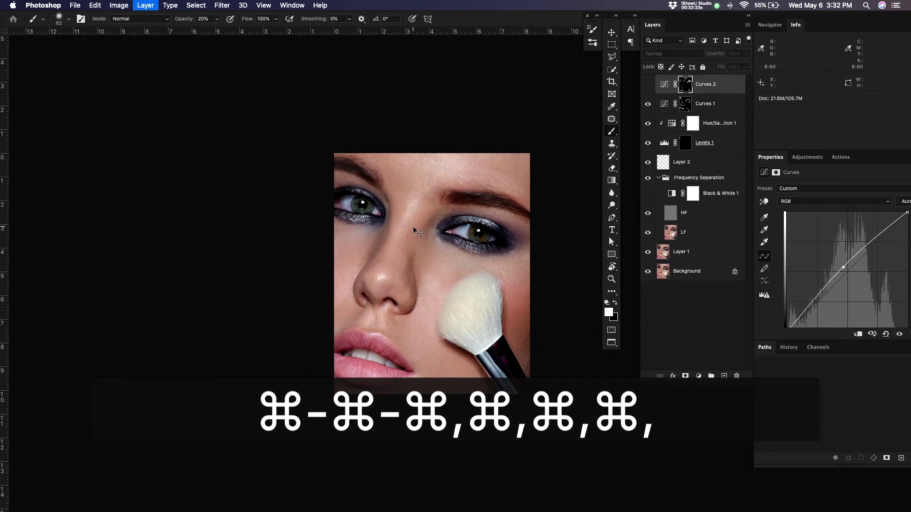
key(super+comma)
key(super+comma)
key(super+comma)
key(super+comma)
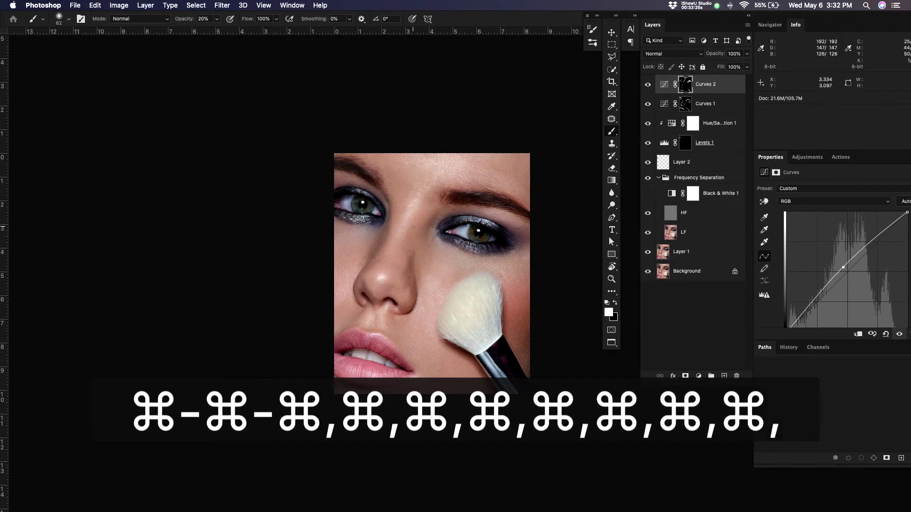
key(super+comma)
key(super+comma)
key(super+comma)
key(super+comma)
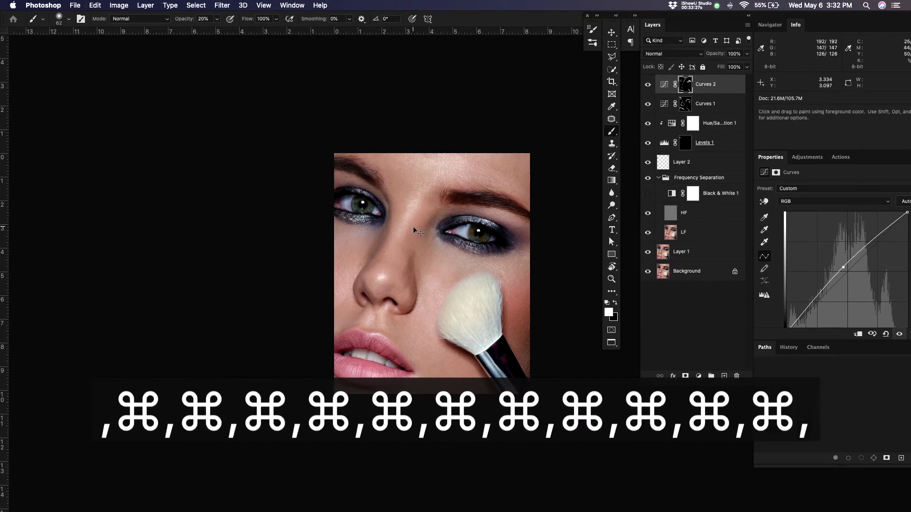
Outline the near eyebrow with the Patch tool and add a Hue/Saturation adjustment layer masked to that selection
key(b)
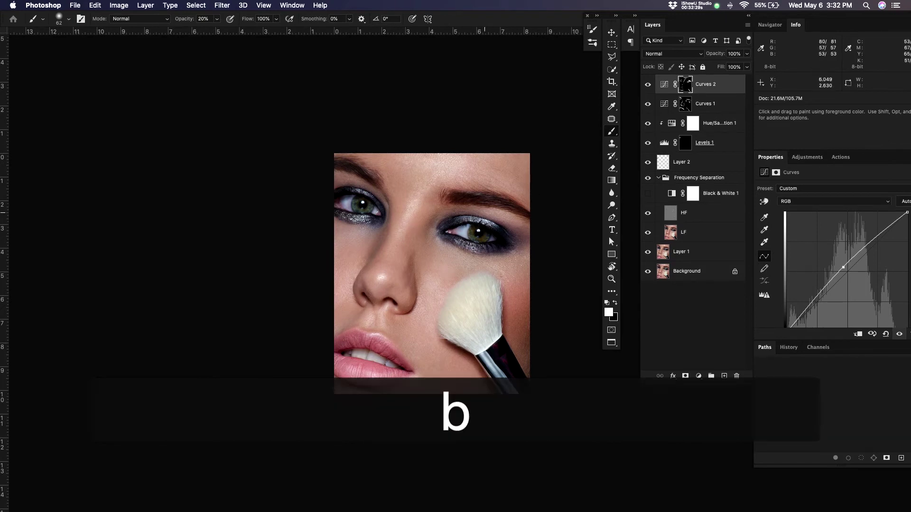
mouse_move(487, 214)
mouse_down()
mouse_move(467, 210)
mouse_move(520, 227)
mouse_move(493, 214)
mouse_move(508, 215)
mouse_move(405, 214)
mouse_up()
key(space)
key(v)
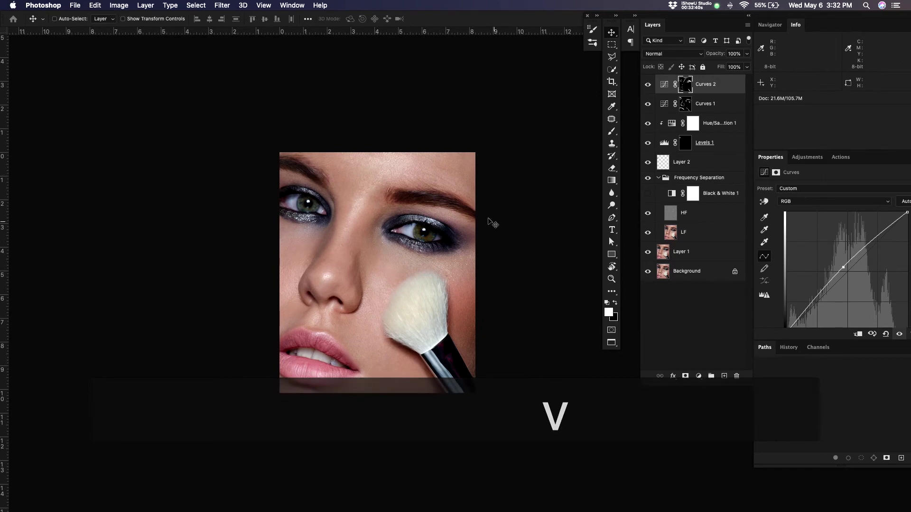
key(j)
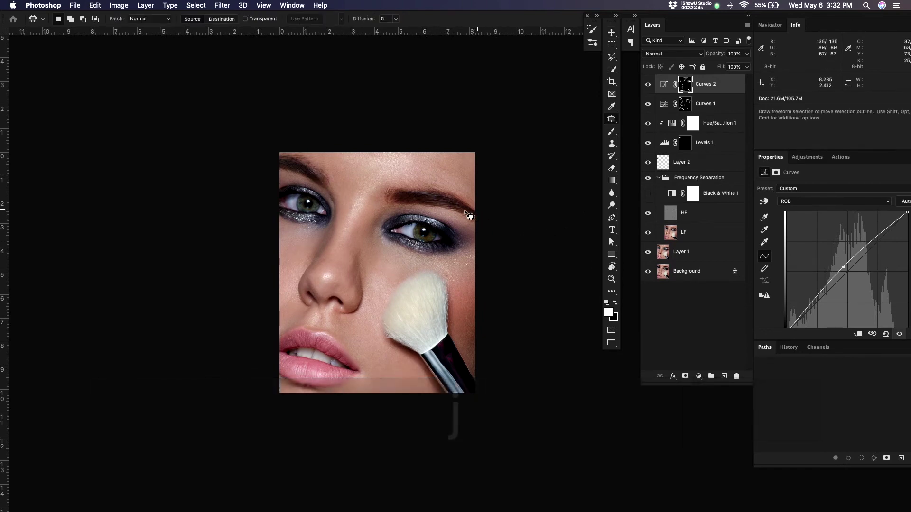
mouse_move(479, 209)
mouse_down()
mouse_move(450, 192)
mouse_move(388, 204)
mouse_move(453, 214)
mouse_move(480, 206)
mouse_up()
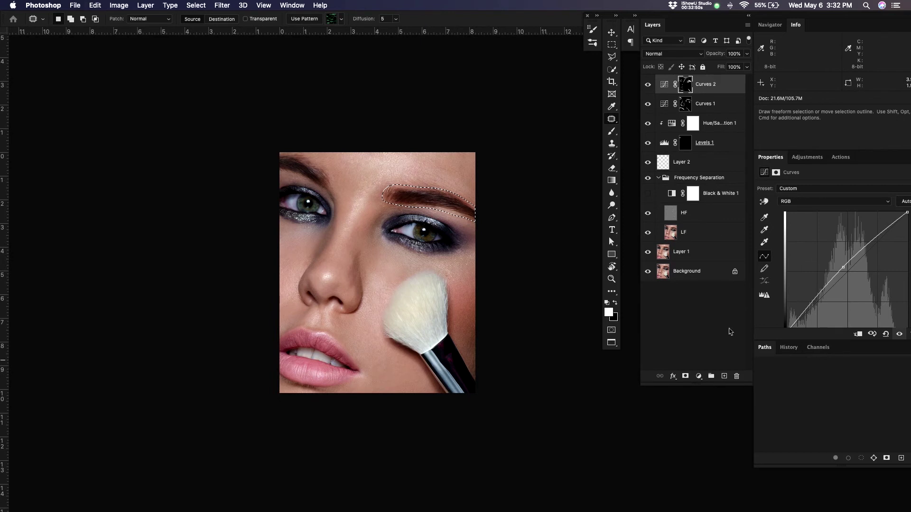
click(698, 376)
click(725, 462)
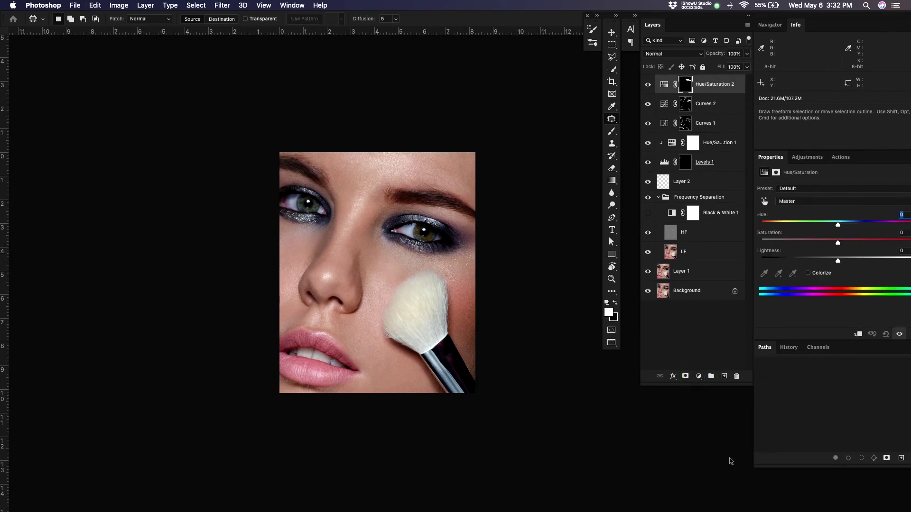
Set the Reds saturation of the eyebrow's Hue/Saturation layer to -22
click(807, 201)
click(804, 209)
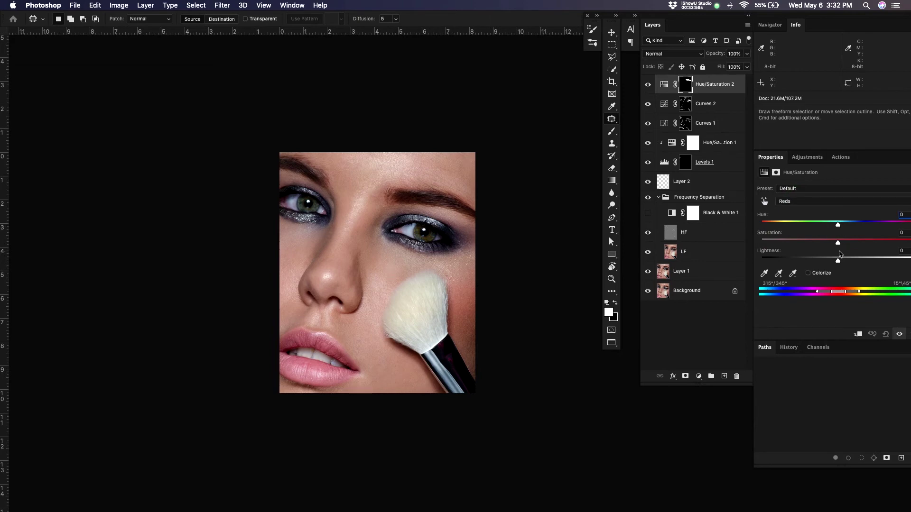
drag(837, 244, 831, 244)
Compare the near eyebrow up close with and without the reduced red saturation
click(463, 270)
key(super+equal)
key(super+equal)
key(super+equal)
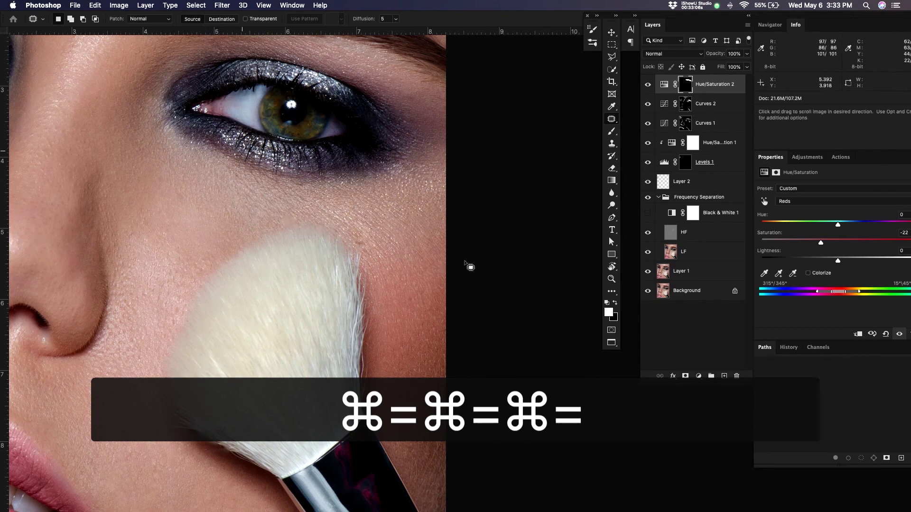
drag(242, 152, 252, 293)
key(super+comma)
key(super+comma)
key(super+comma)
key(super+comma)
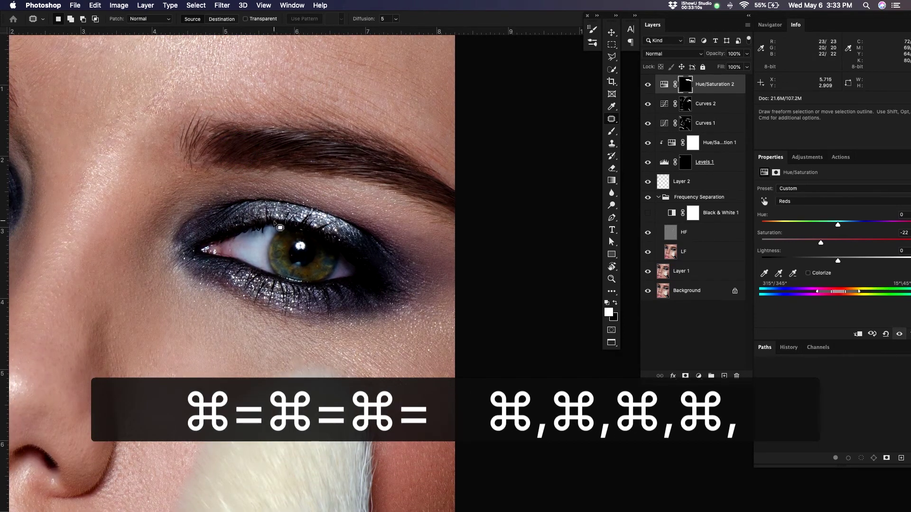
Soften the Hue/Saturation 2 mask by painting around the near eyebrow with a 20% opacity brush and feathering the mask 2.8 px
key(b)
mouse_move(200, 144)
mouse_down()
mouse_move(227, 161)
mouse_move(206, 152)
mouse_move(328, 159)
mouse_move(244, 149)
mouse_move(308, 128)
mouse_move(402, 158)
mouse_move(431, 178)
mouse_move(413, 187)
mouse_move(462, 212)
mouse_up()
key(alt)
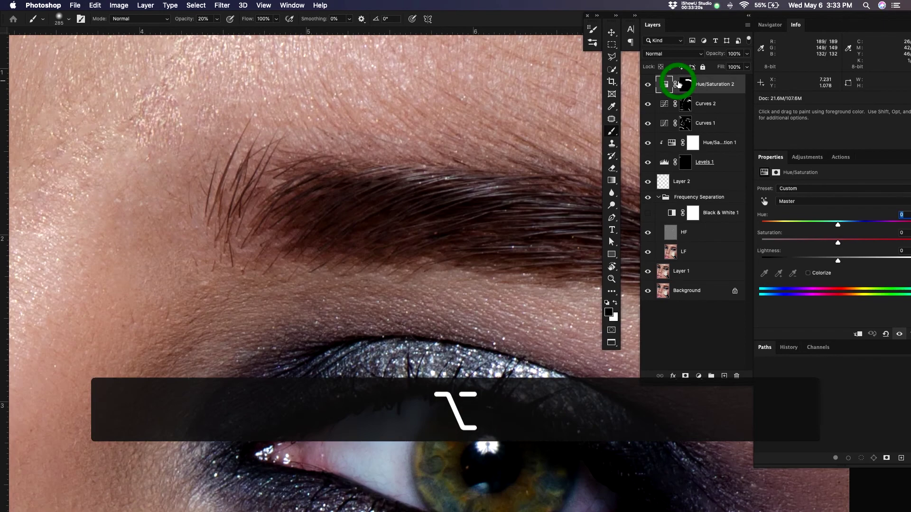
alt+click(686, 86)
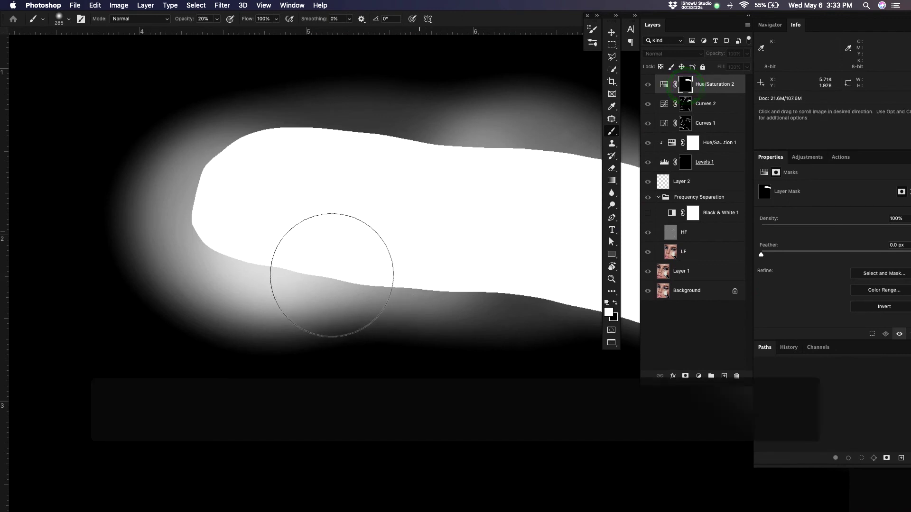
drag(519, 237, 428, 232)
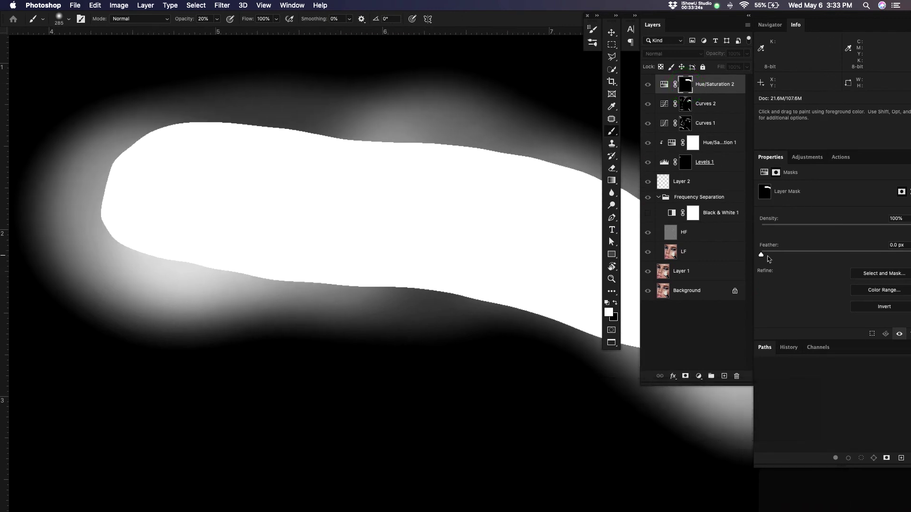
drag(761, 255, 785, 260)
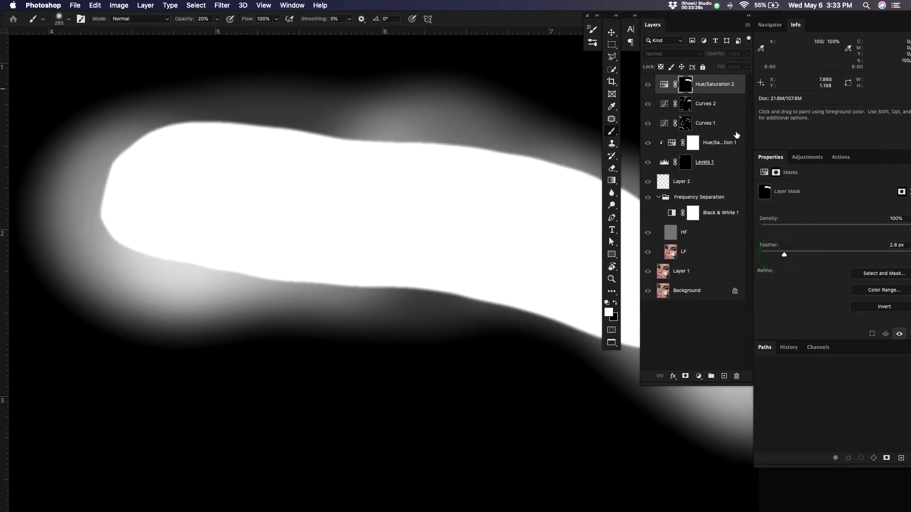
alt+click(685, 84)
Outline the teeth between the lips with a freehand Patch tool selection
key(z)
alt+click(418, 197)
mouse_move(418, 197)
mouse_down()
mouse_move(407, 199)
mouse_move(413, 195)
mouse_up()
mouse_move(442, 235)
mouse_down()
mouse_move(437, 198)
mouse_move(444, 244)
mouse_up()
drag(412, 278, 425, 286)
key(z)
drag(236, 362, 285, 352)
key(z)
click(254, 349)
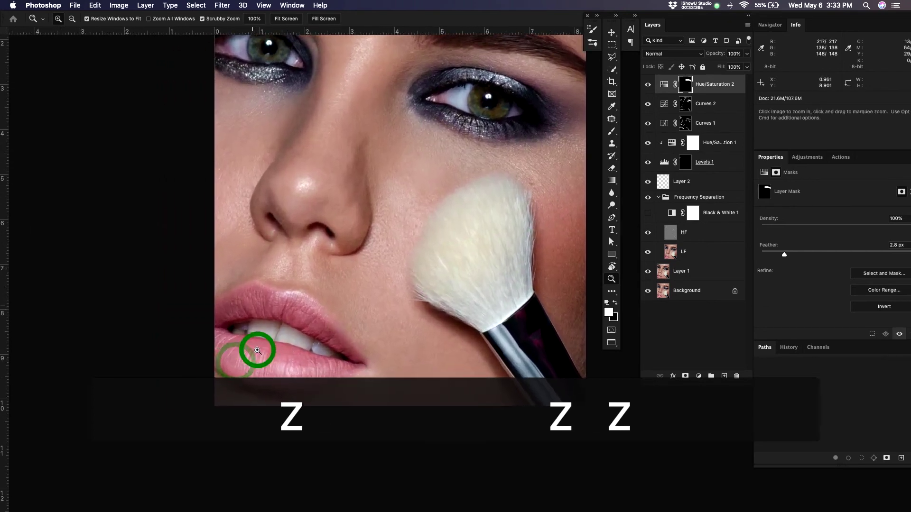
click(330, 350)
key(j)
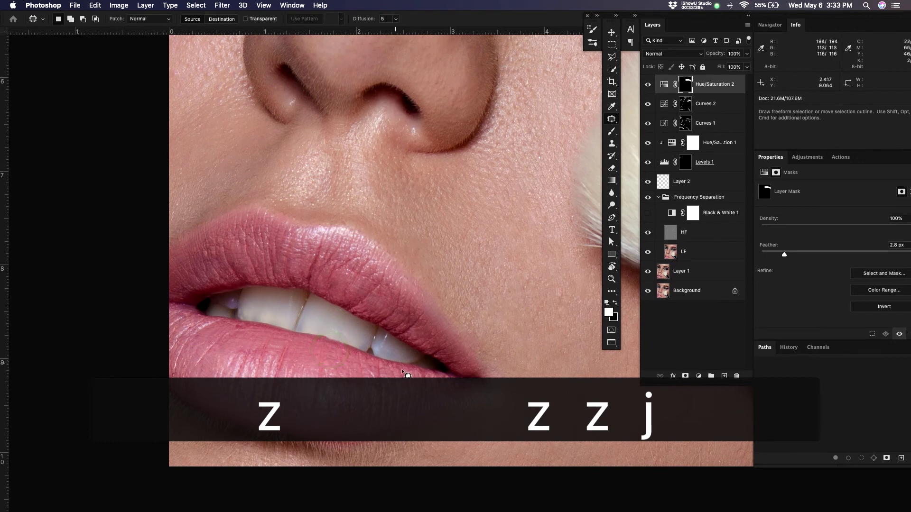
mouse_move(394, 366)
mouse_down()
mouse_move(452, 381)
mouse_move(441, 362)
mouse_move(346, 309)
mouse_up()
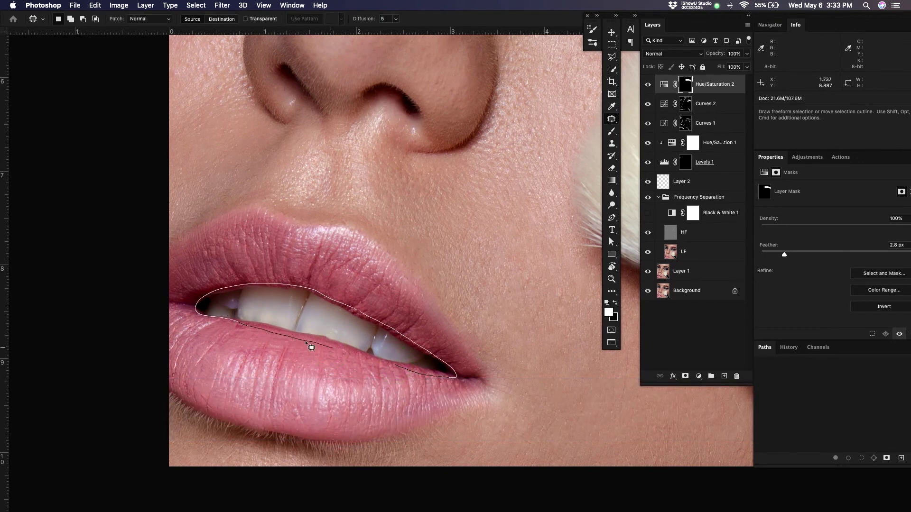
drag(311, 347, 394, 366)
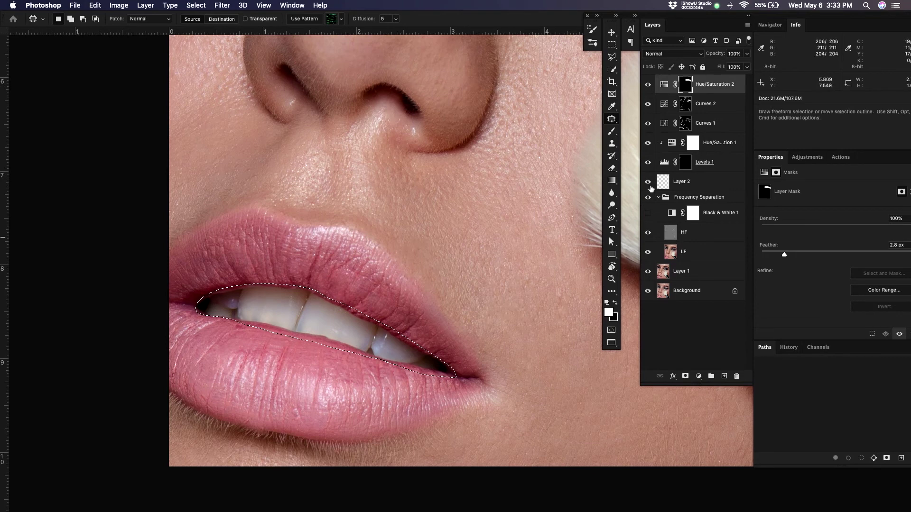
Add a Hue/Saturation adjustment layer for the selected teeth and lower the Reds saturation to -63 by sampling a tooth
click(698, 376)
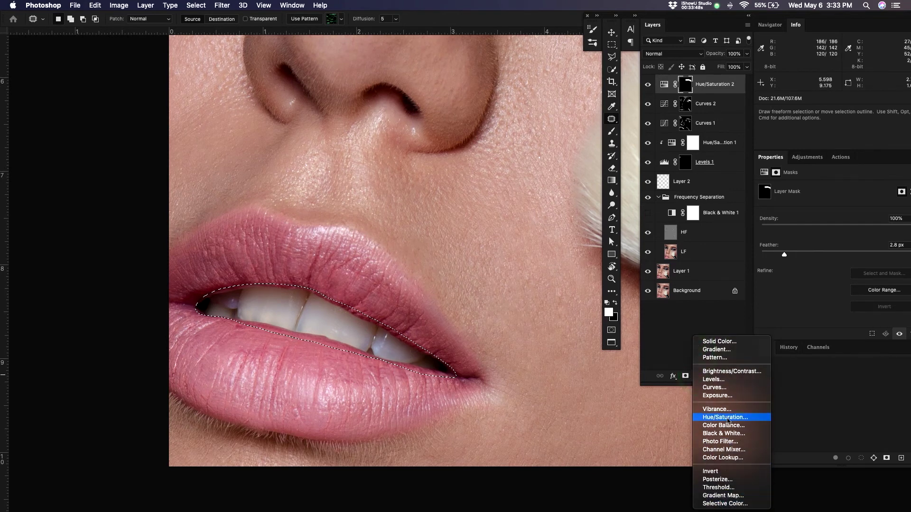
click(726, 417)
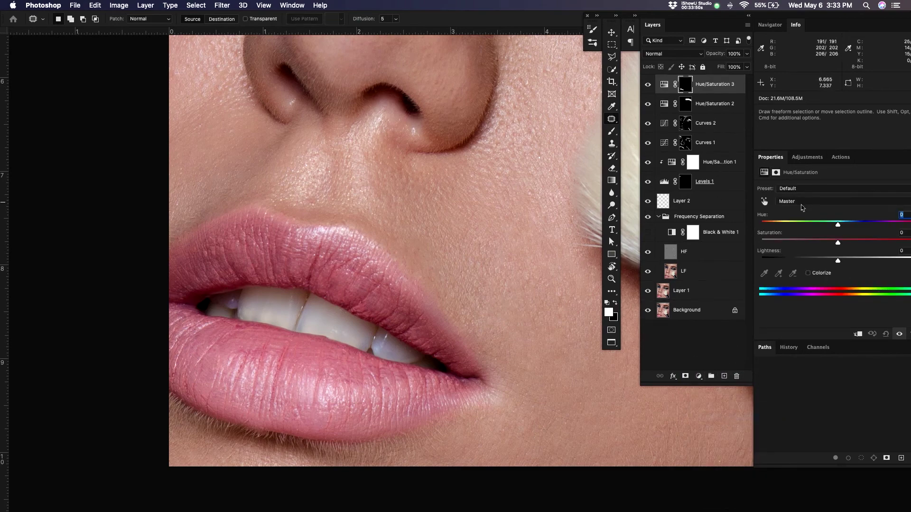
click(763, 201)
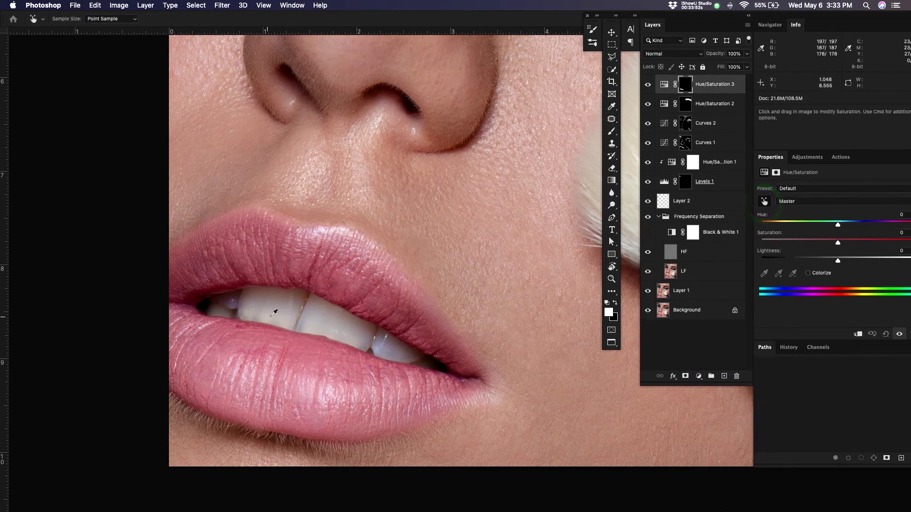
mouse_move(266, 314)
mouse_down()
mouse_move(207, 326)
mouse_move(256, 327)
mouse_up()
Feather the teeth's Hue/Saturation 3 mask by 30.1 px and inspect the mask on its own
key(z)
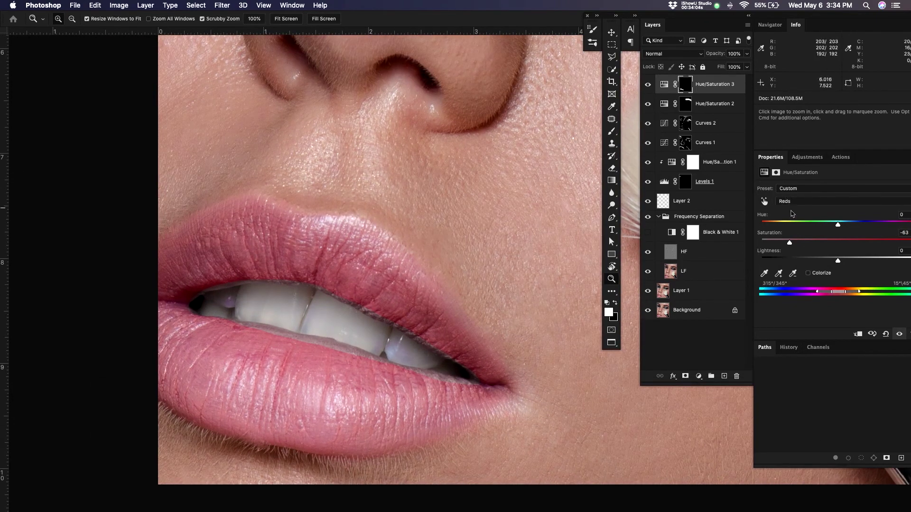
click(776, 172)
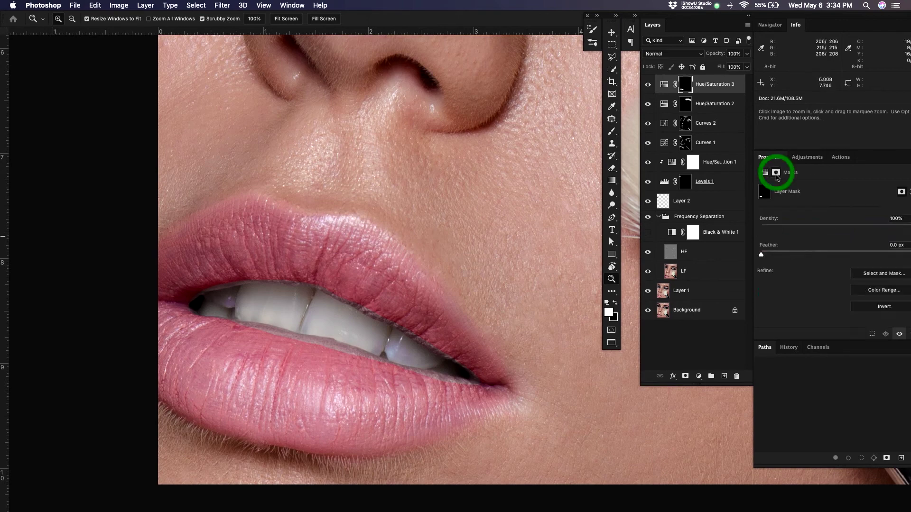
drag(763, 255, 834, 254)
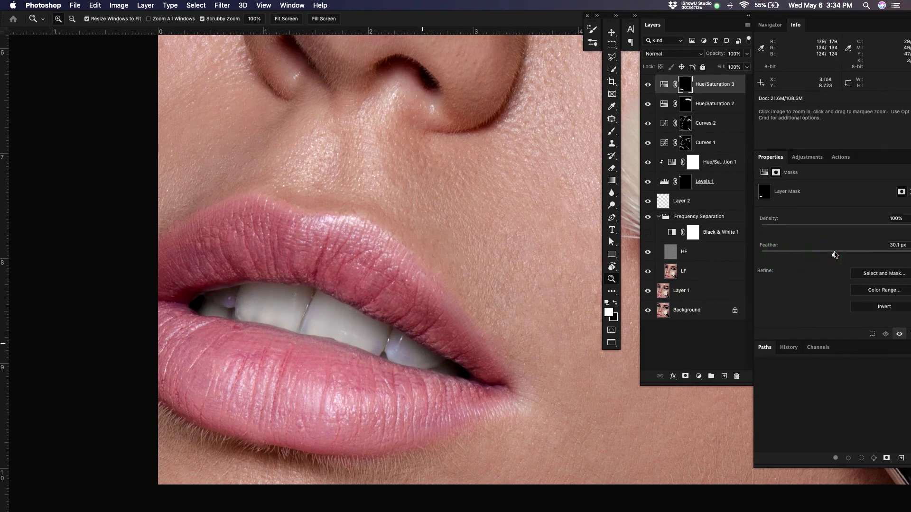
drag(378, 355, 475, 296)
key(z)
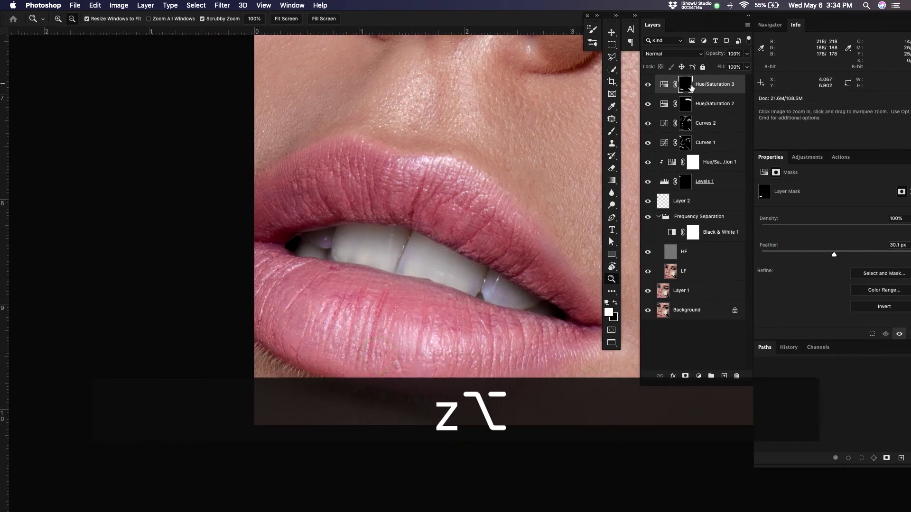
alt+click(684, 85)
alt+click(684, 85)
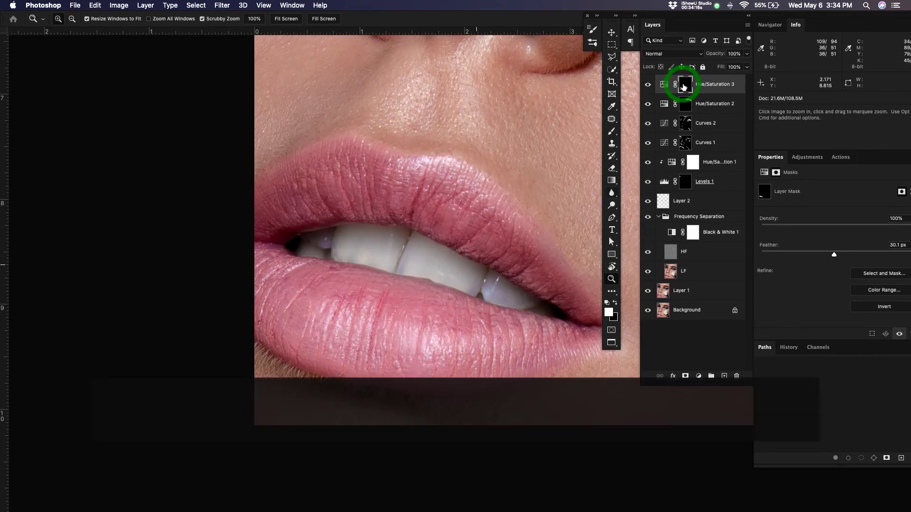
Compare the teeth up close with the Hue/Saturation 3 layer hidden and shown
key(z)
click(378, 271)
drag(406, 264, 382, 266)
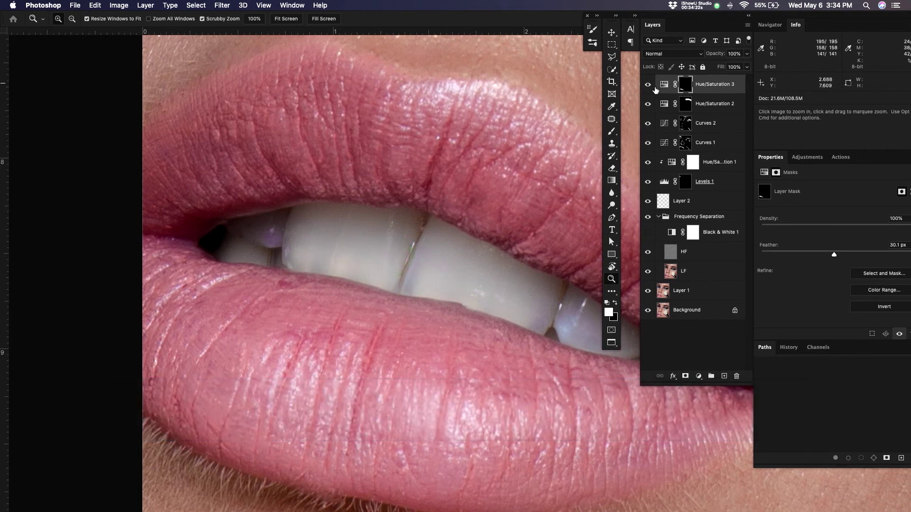
click(648, 85)
click(650, 85)
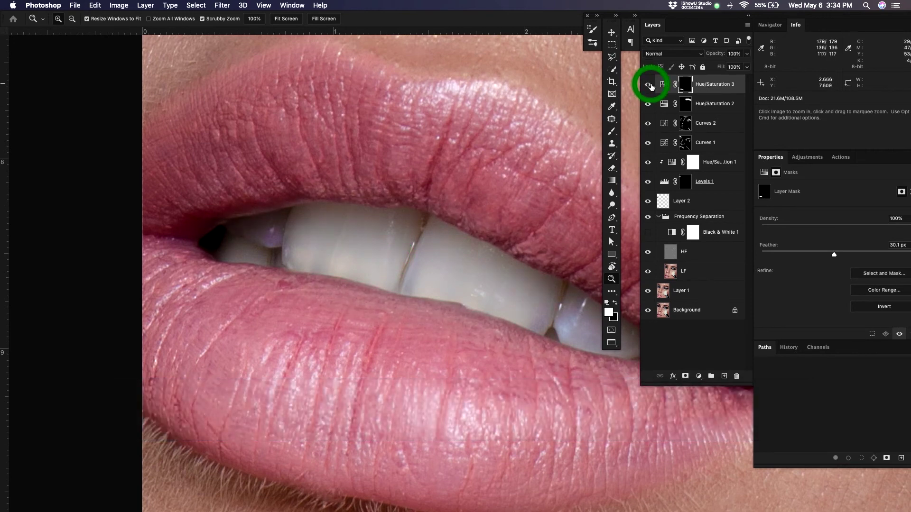
click(650, 85)
click(650, 85)
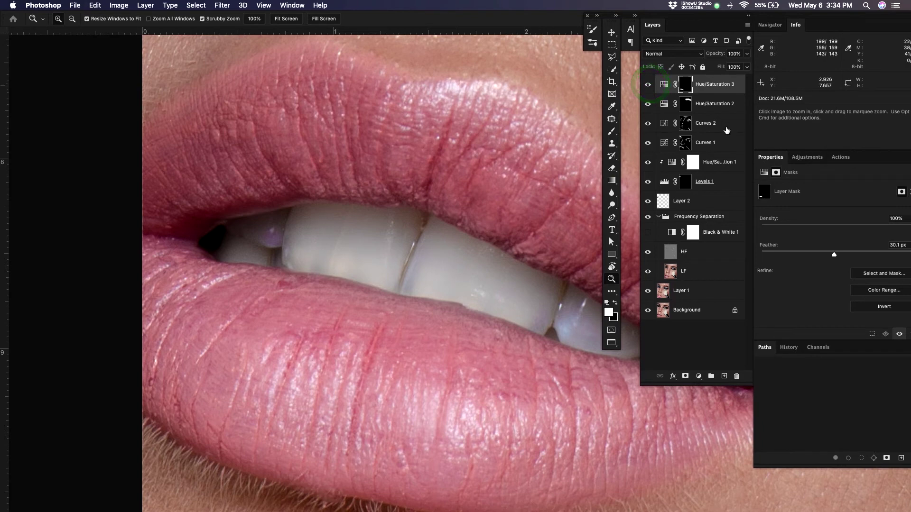
Set the Reds in the Hue/Saturation 3 layer to saturation -23 and lightness +62
click(664, 84)
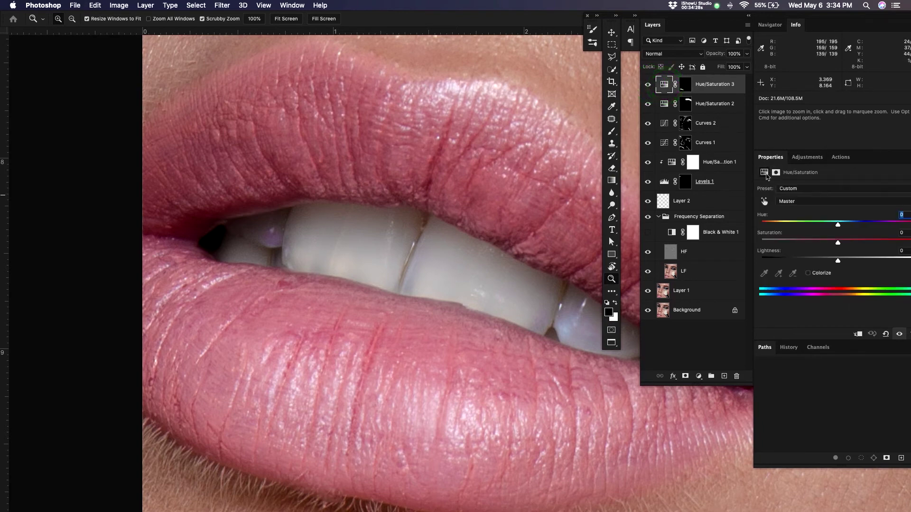
click(799, 201)
click(801, 216)
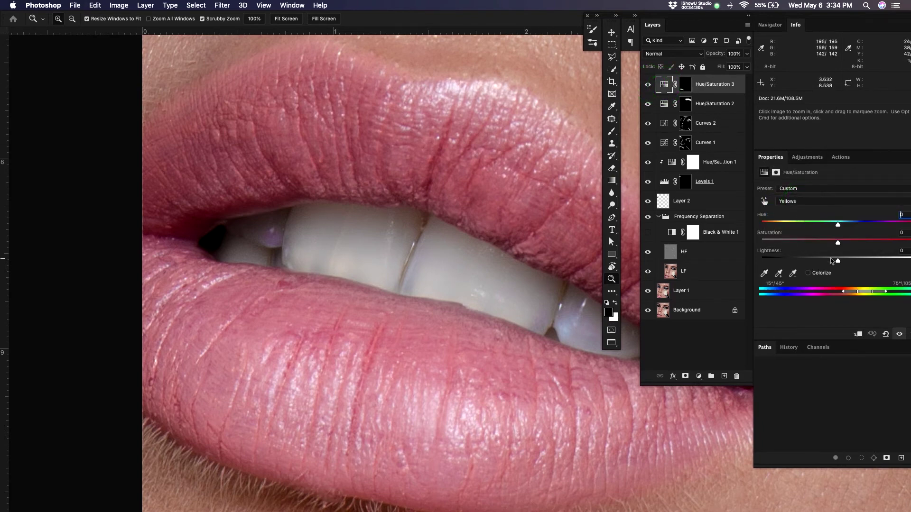
click(812, 203)
click(809, 194)
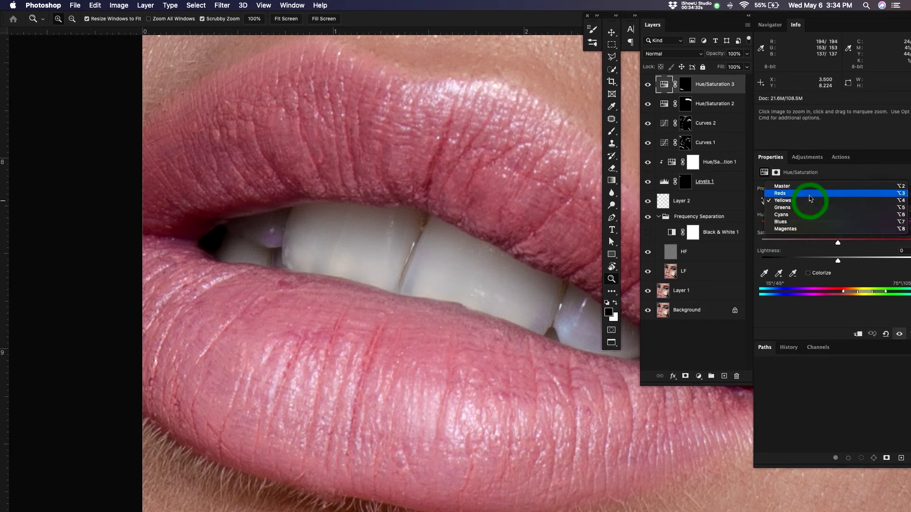
drag(809, 243, 850, 263)
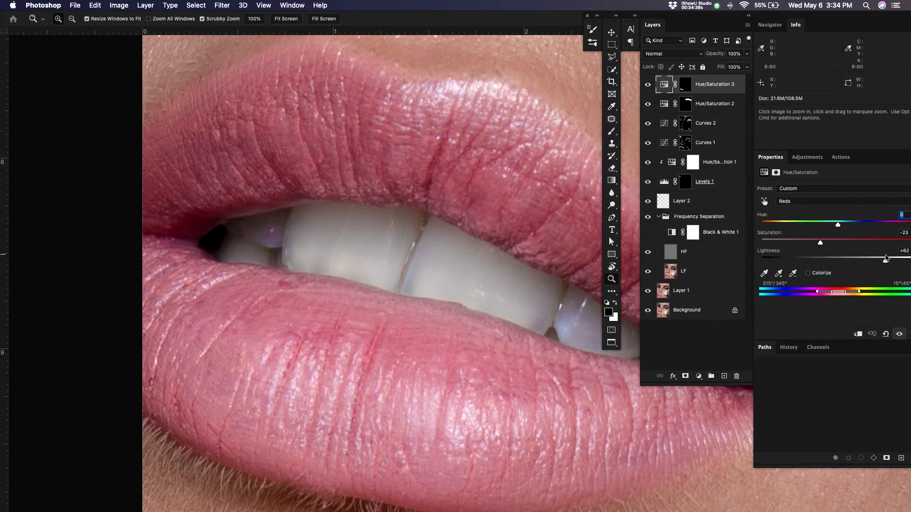
Check the brightened teeth from farther out by hiding and restoring the Hue/Saturation 3 layer
key(z)
drag(468, 241, 383, 254)
drag(431, 211, 437, 233)
drag(435, 231, 430, 238)
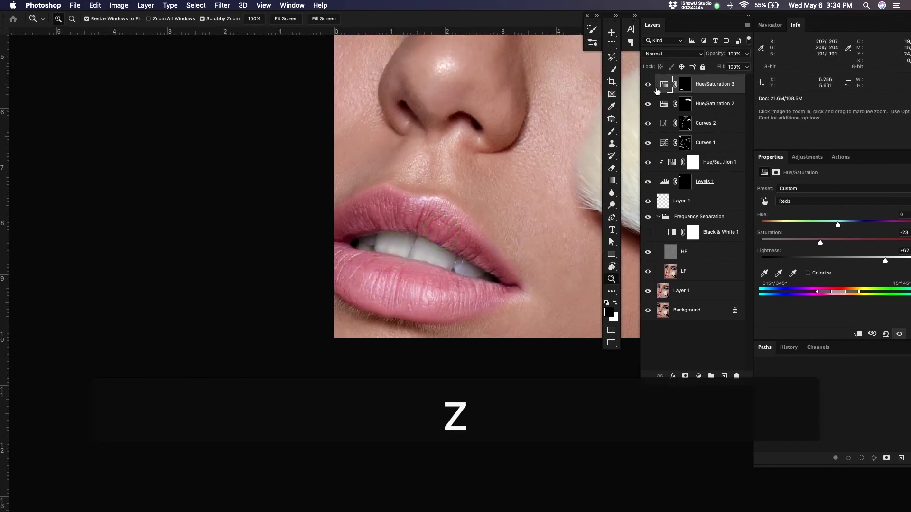
click(647, 85)
click(646, 85)
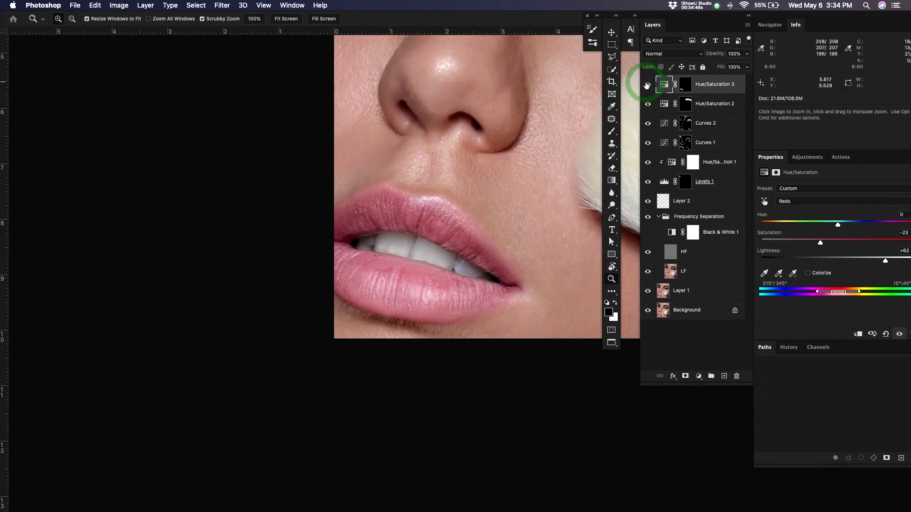
Clean up the Hue/Saturation 3 mask by painting black at 60% opacity over the lips around the teeth
click(685, 85)
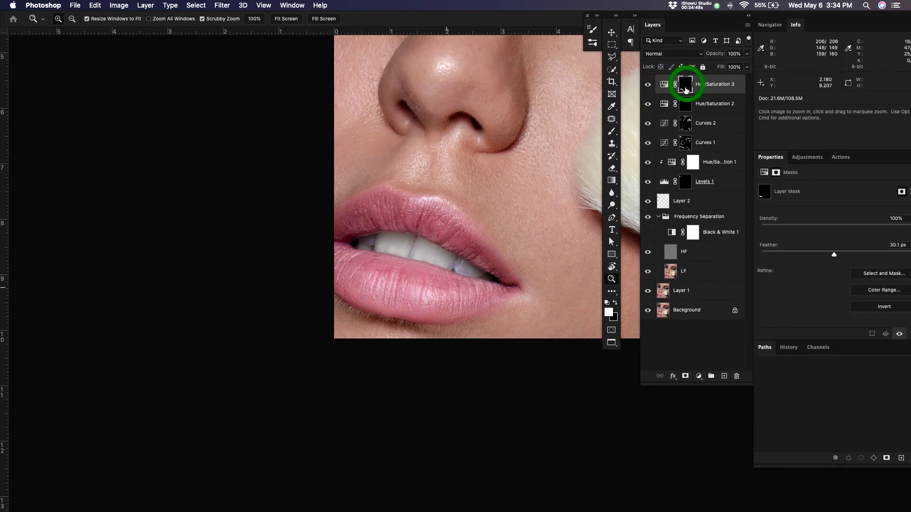
key(z)
click(422, 273)
key(b)
mouse_move(429, 282)
ctrl+alt+mouse_down()
mouse_move(392, 295)
mouse_move(437, 250)
ctrl+alt+mouse_up()
key(6)
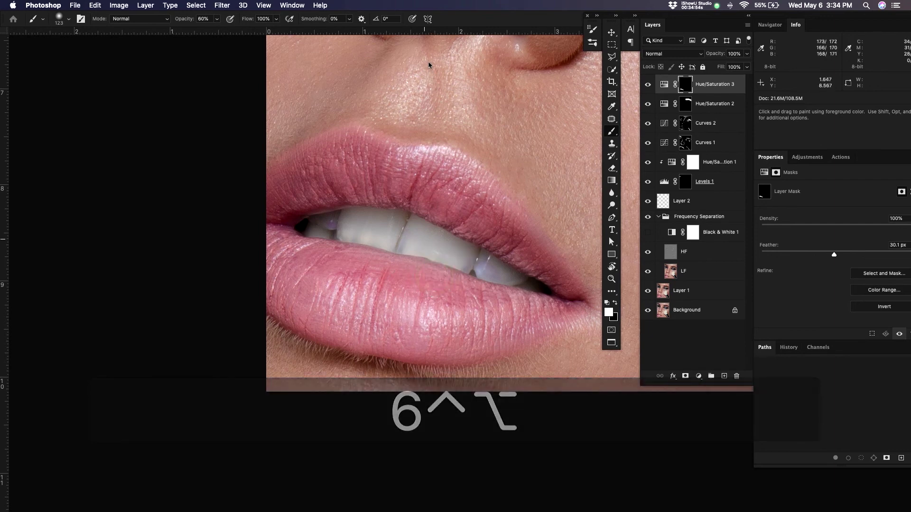
mouse_move(411, 220)
ctrl+alt+mouse_down()
mouse_move(427, 303)
mouse_move(425, 291)
ctrl+alt+mouse_up()
click(392, 264)
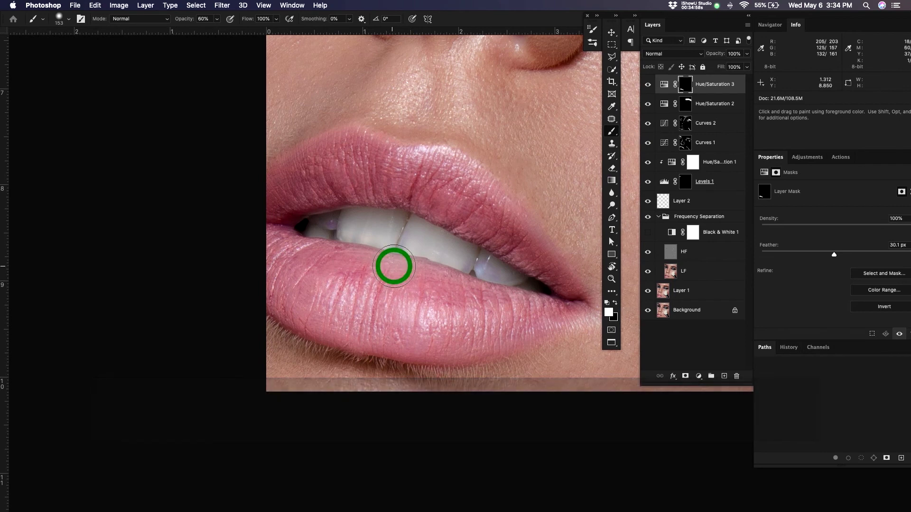
key(super+z)
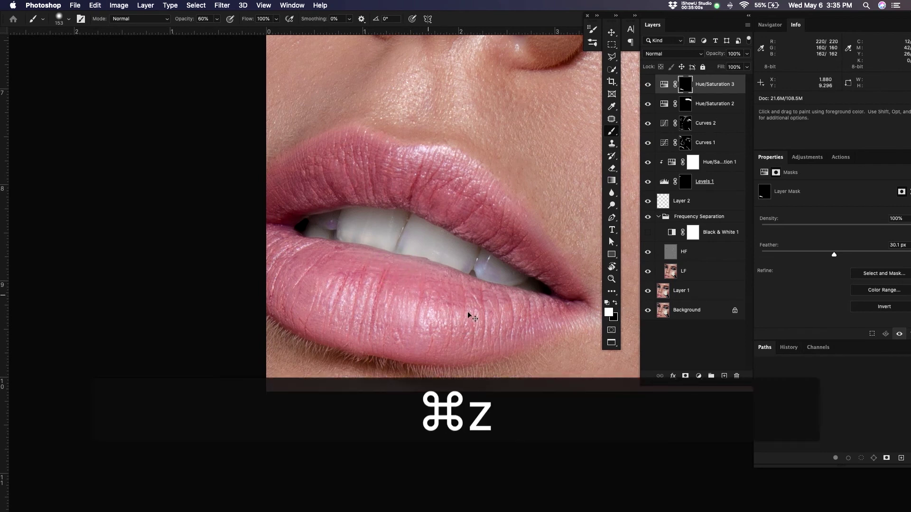
key(x)
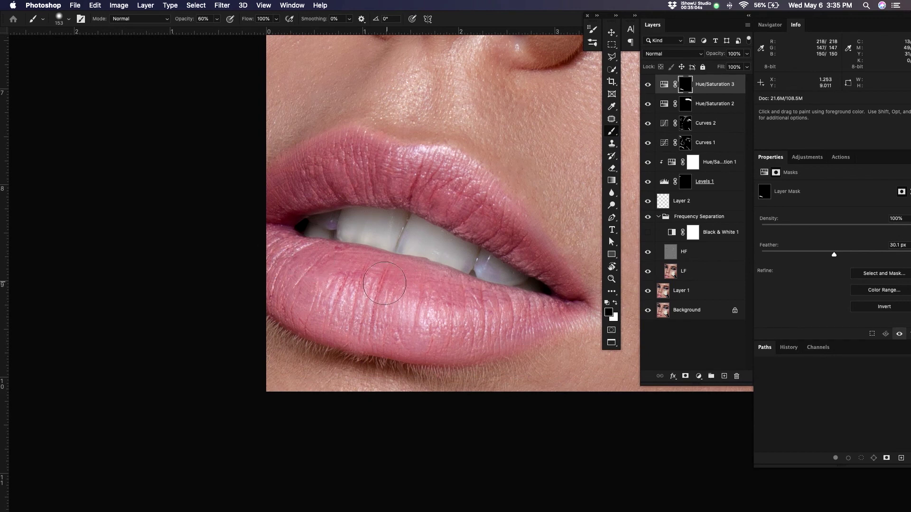
click(384, 281)
click(555, 269)
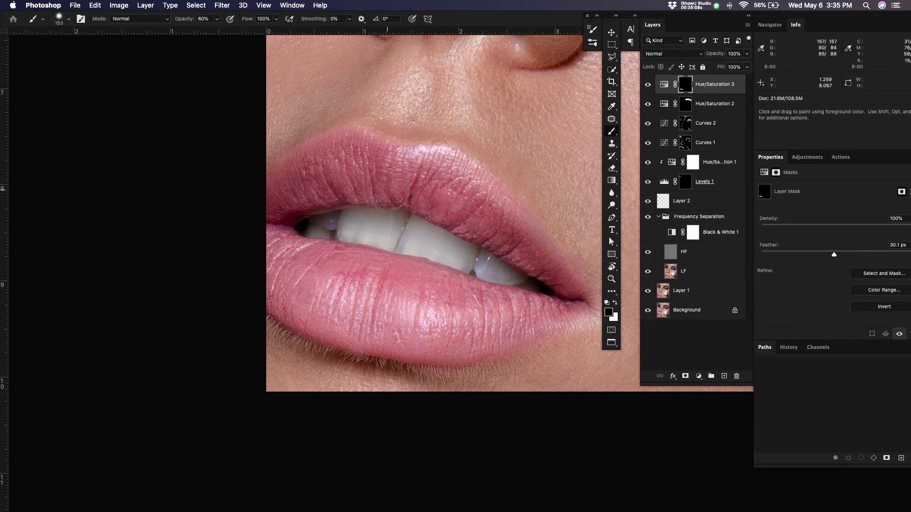
click(387, 189)
Review the teeth correction in the context of the whole portrait
key(z)
alt+click(473, 278)
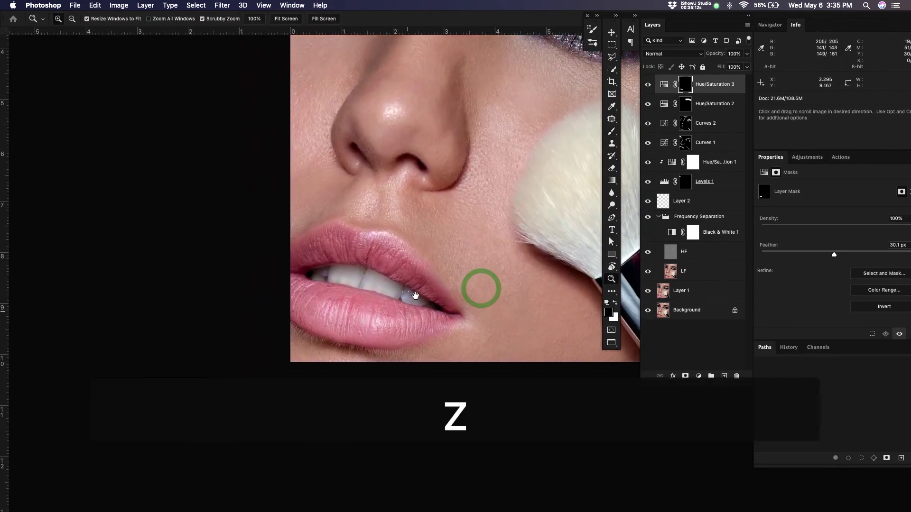
alt+click(448, 287)
drag(481, 263, 412, 339)
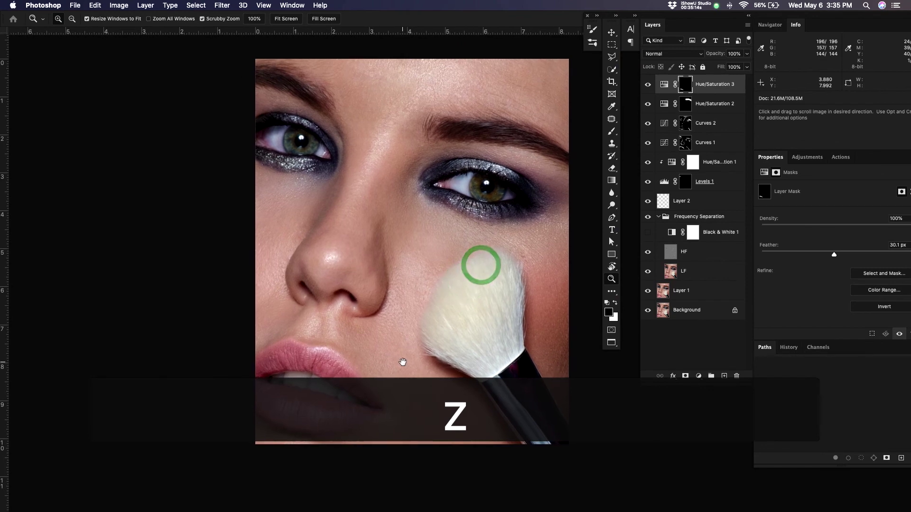
drag(484, 320, 469, 314)
key(z)
mouse_move(502, 279)
mouse_down()
mouse_move(478, 276)
mouse_move(510, 283)
mouse_up()
click(503, 277)
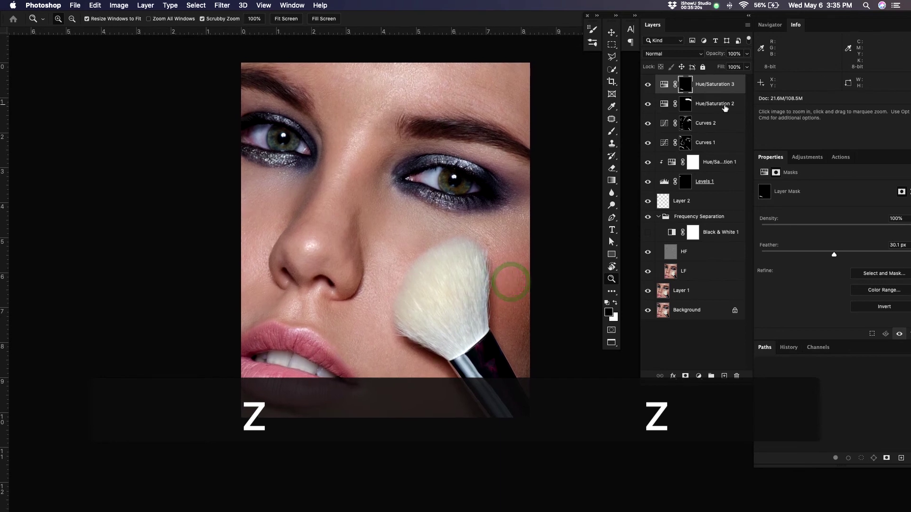
Outline the eyeshadow around both eyes with freehand Patch tool selections, adding each area together and leaving the eyeballs out
key(j)
mouse_move(419, 141)
mouse_down()
mouse_move(437, 149)
mouse_move(391, 165)
mouse_up()
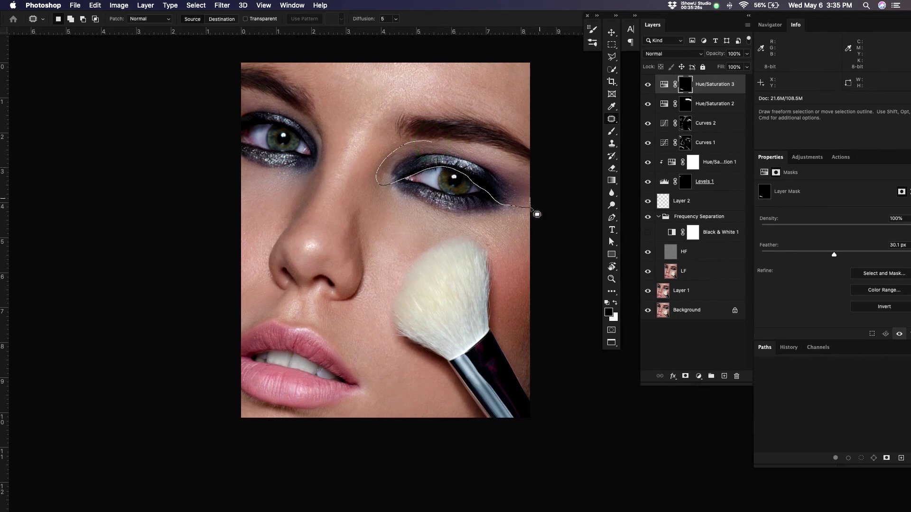
drag(531, 169, 474, 145)
key(shift)
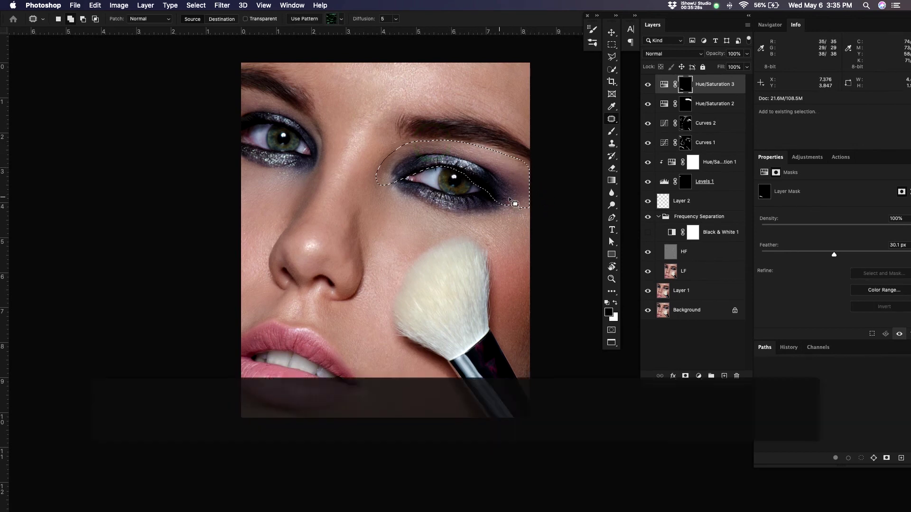
drag(480, 193, 425, 183)
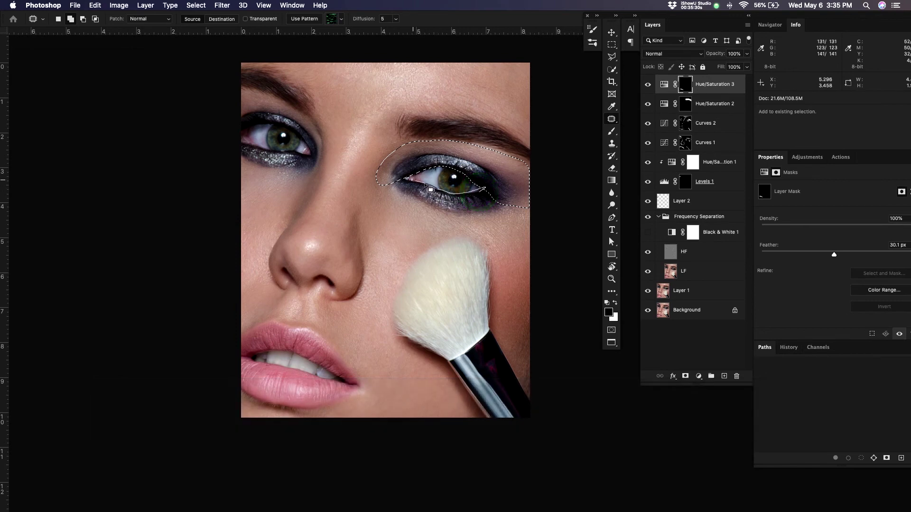
drag(472, 234, 492, 203)
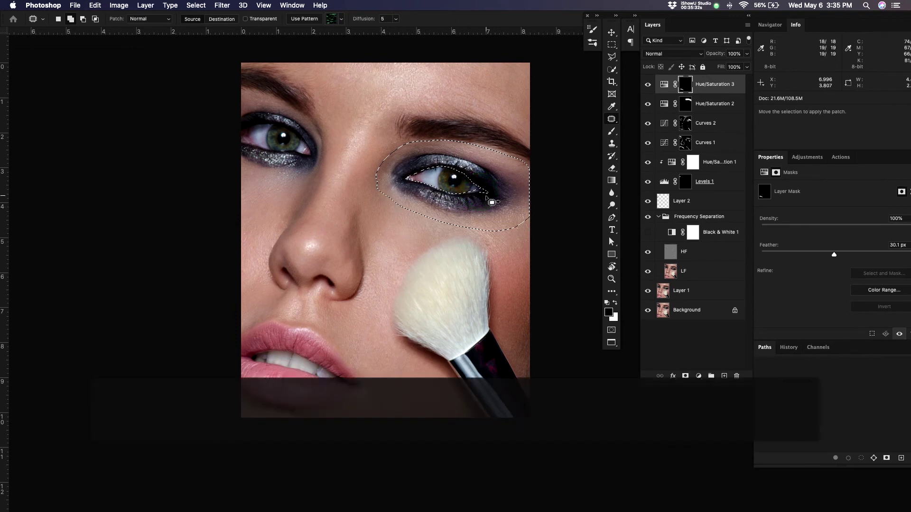
mouse_move(313, 161)
mouse_down()
mouse_move(293, 124)
mouse_move(254, 116)
mouse_up()
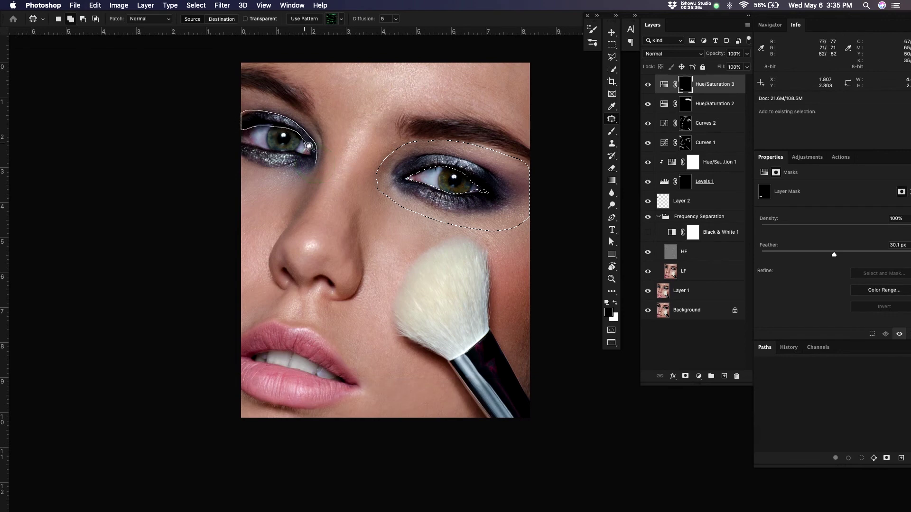
drag(304, 187, 304, 188)
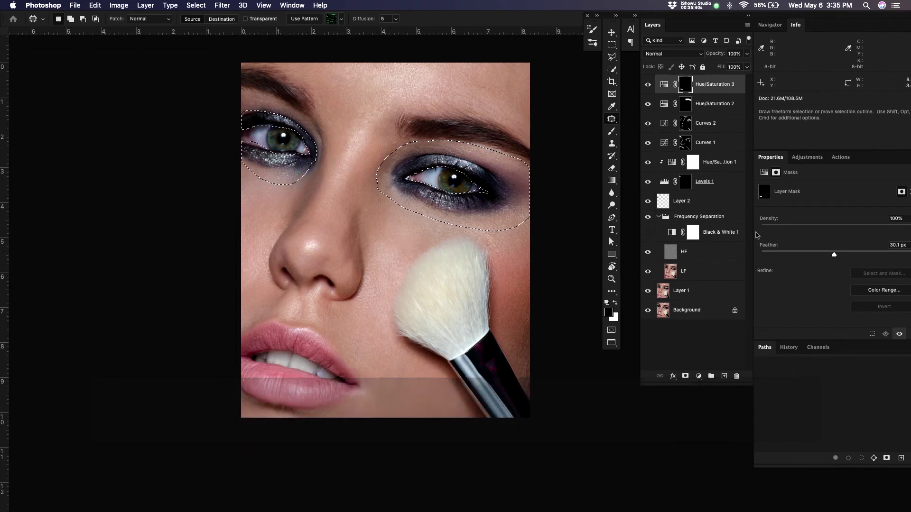
Add a Curves adjustment layer for the selected eyeshadow and shape its RGB curve into a contrast-boosting S
click(697, 376)
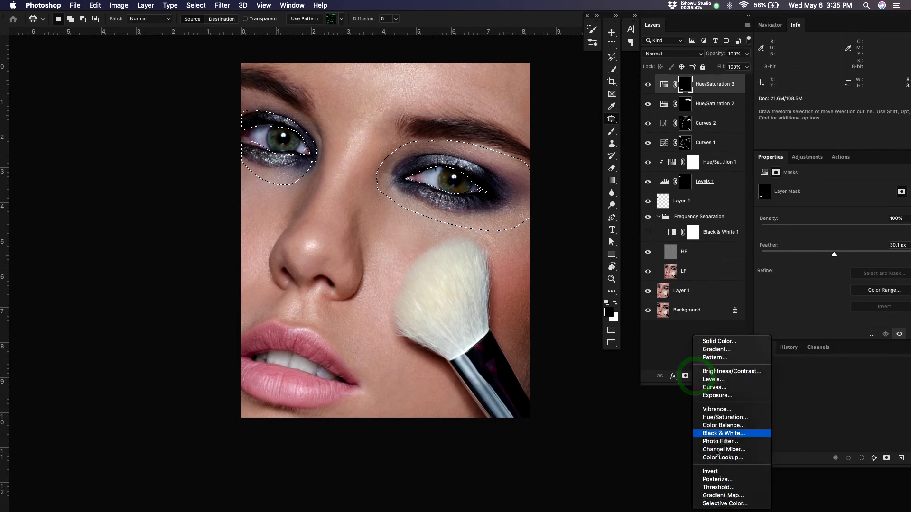
click(717, 387)
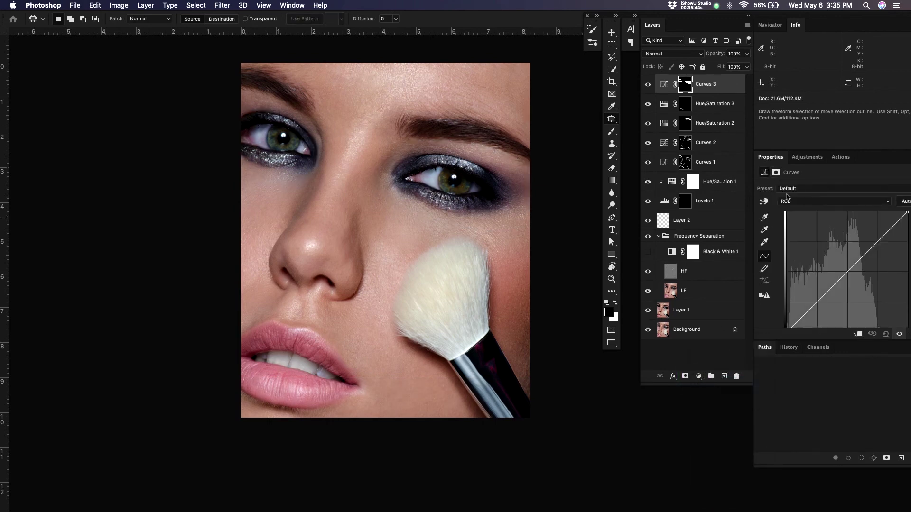
drag(870, 246, 869, 242)
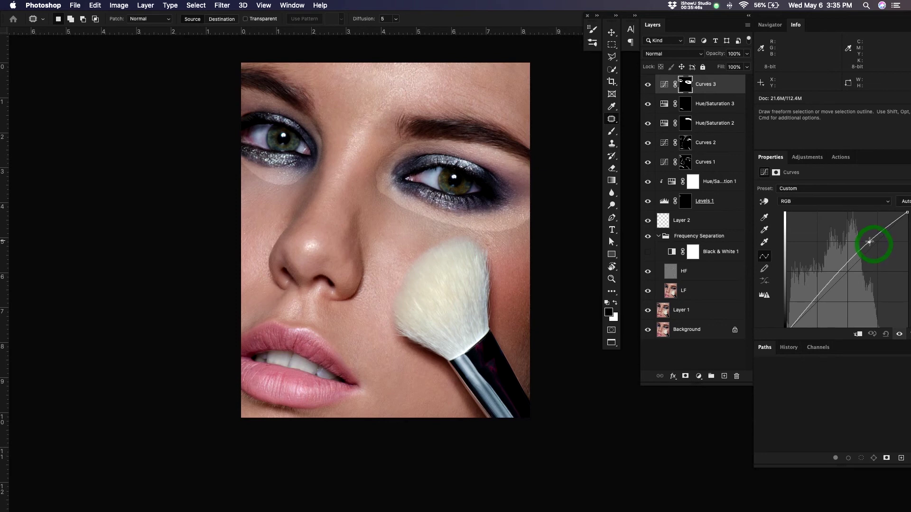
drag(824, 288, 831, 294)
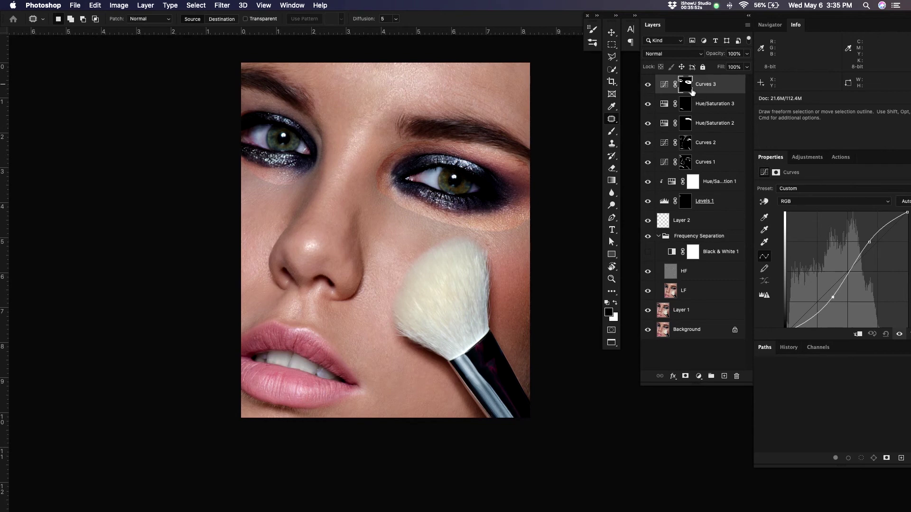
Feather the eyeshadow's Curves 3 layer mask by 46.5 px
click(685, 84)
drag(796, 252, 843, 255)
click(685, 84)
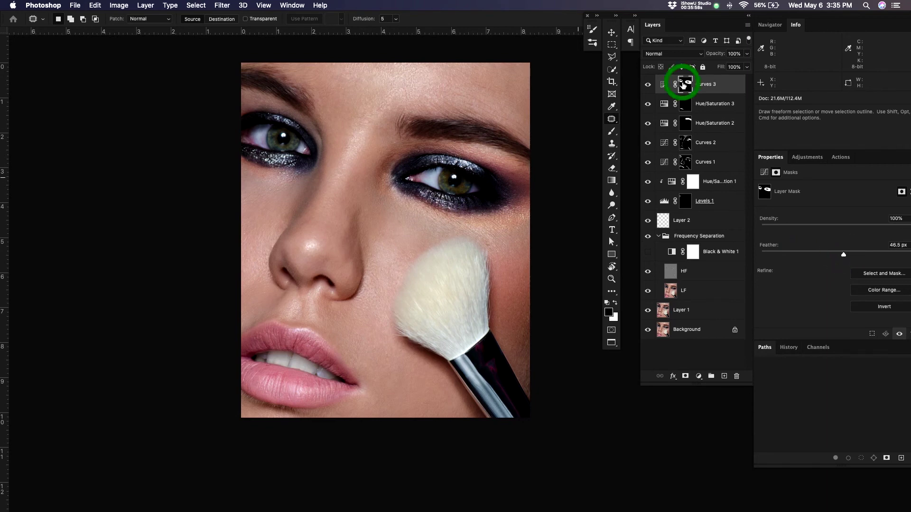
Paint black at 60% opacity on the Curves 3 mask over the skin around both eyes
key(b)
mouse_move(498, 157)
mouse_down()
mouse_move(514, 157)
mouse_move(494, 147)
mouse_move(508, 154)
mouse_up()
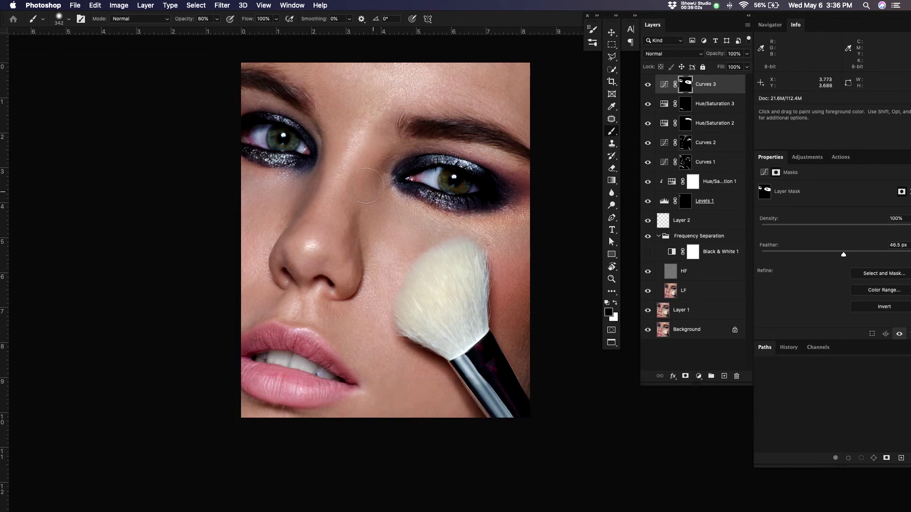
mouse_move(390, 206)
mouse_down()
mouse_move(464, 235)
mouse_move(505, 239)
mouse_move(532, 219)
mouse_up()
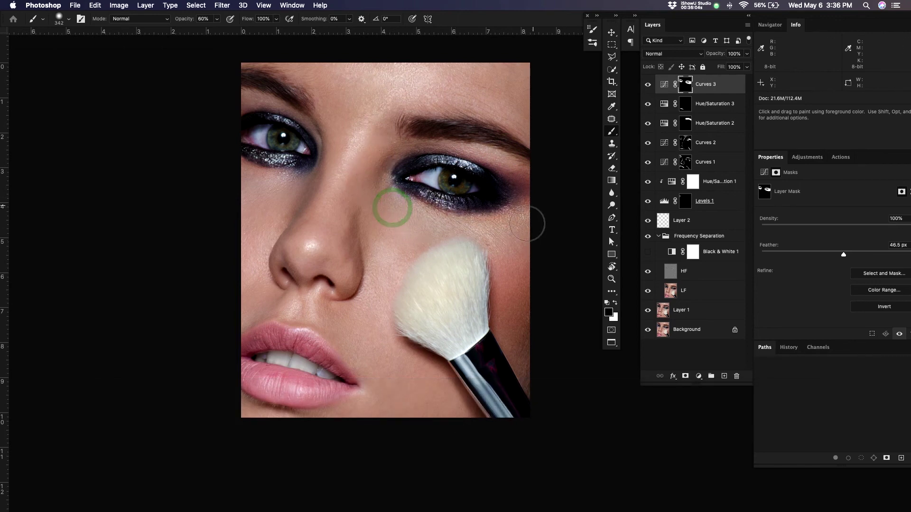
mouse_move(302, 191)
mouse_down()
mouse_move(266, 197)
mouse_move(215, 171)
mouse_up()
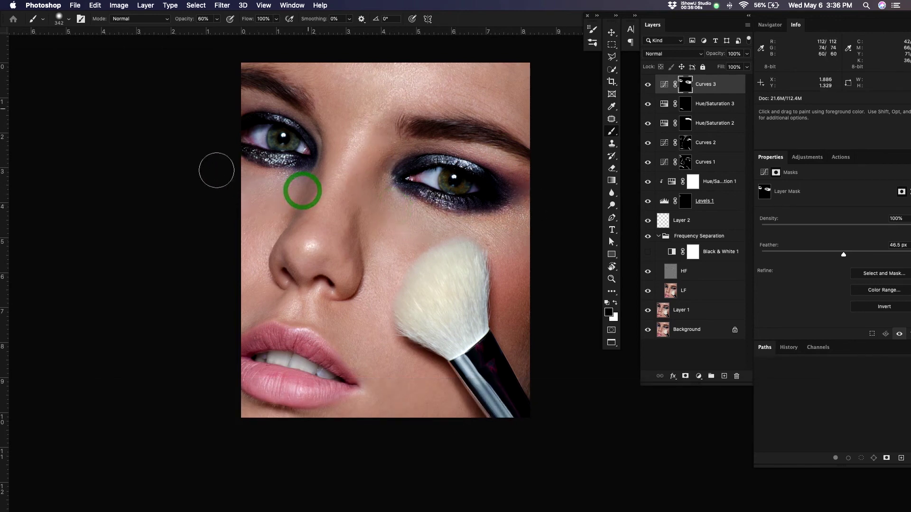
mouse_move(320, 108)
mouse_down()
mouse_move(283, 89)
mouse_move(205, 90)
mouse_up()
Compare the portrait with the Curves 3 layer hidden and shown, and lower the layer's opacity to 66%
key(z)
drag(371, 155, 362, 166)
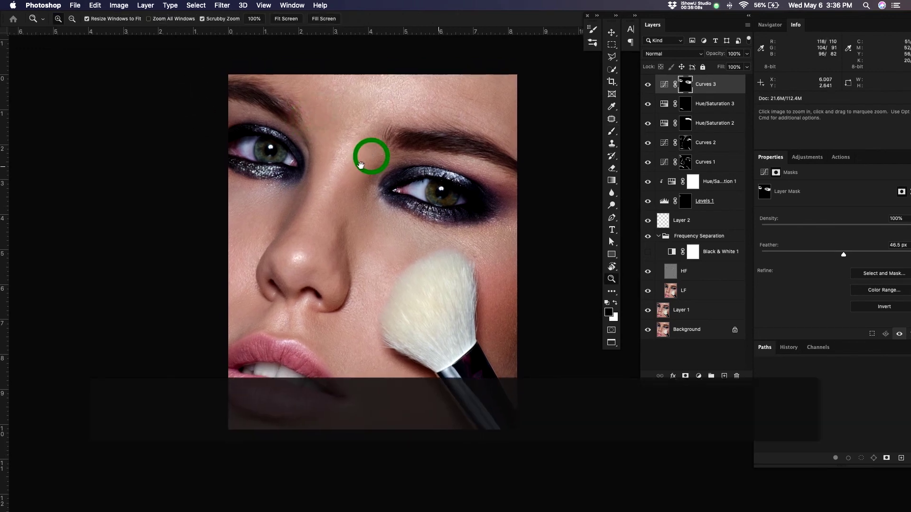
drag(437, 167, 421, 176)
key(super+comma)
key(super+comma)
key(super+comma)
key(super+comma)
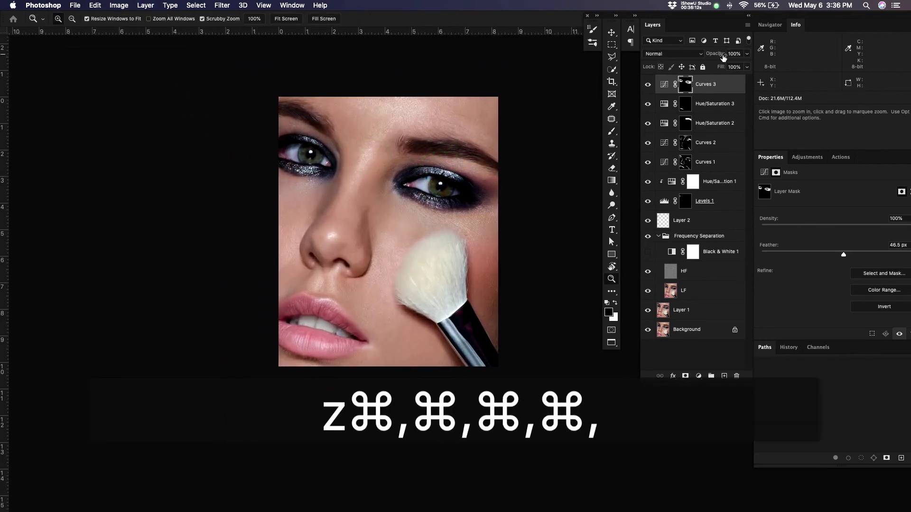
drag(717, 53, 706, 59)
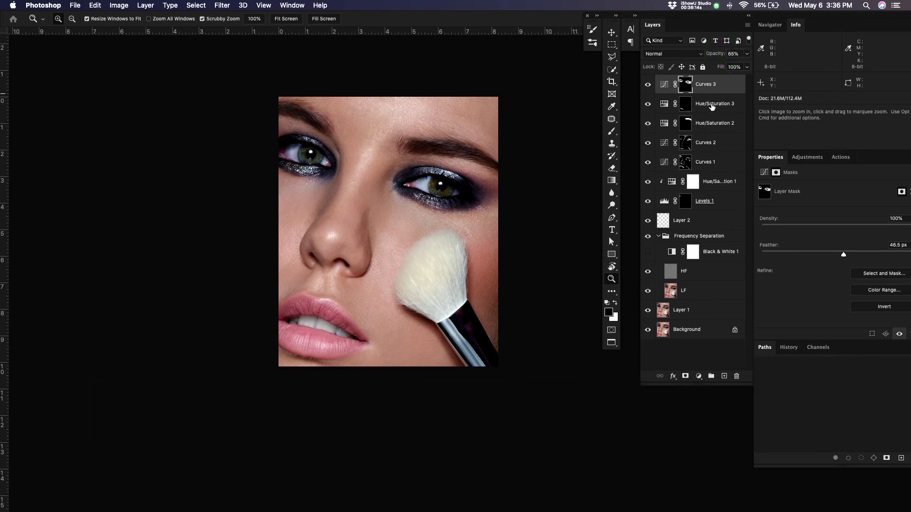
Try painting white at 60% opacity on the Curves 3 mask over both irises
key(b)
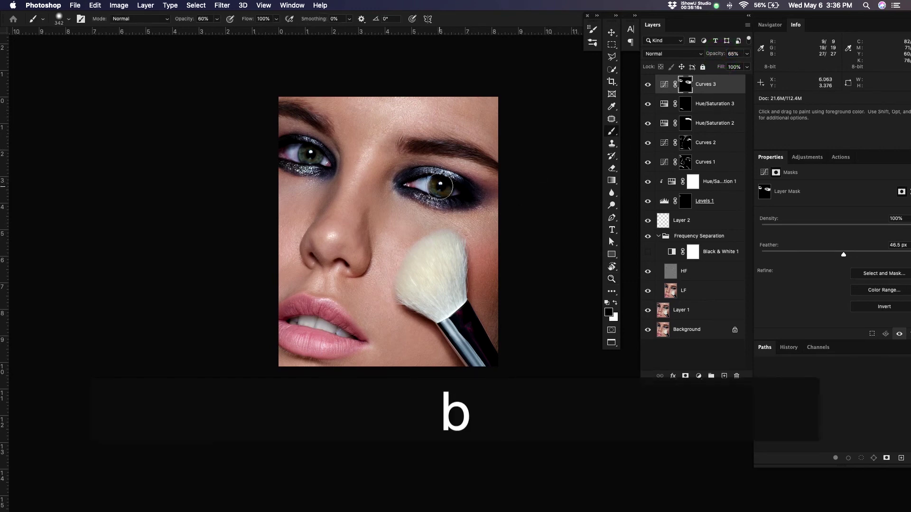
key(z)
mouse_move(439, 186)
mouse_down()
mouse_move(470, 188)
mouse_move(436, 189)
mouse_up()
key(b)
key(x)
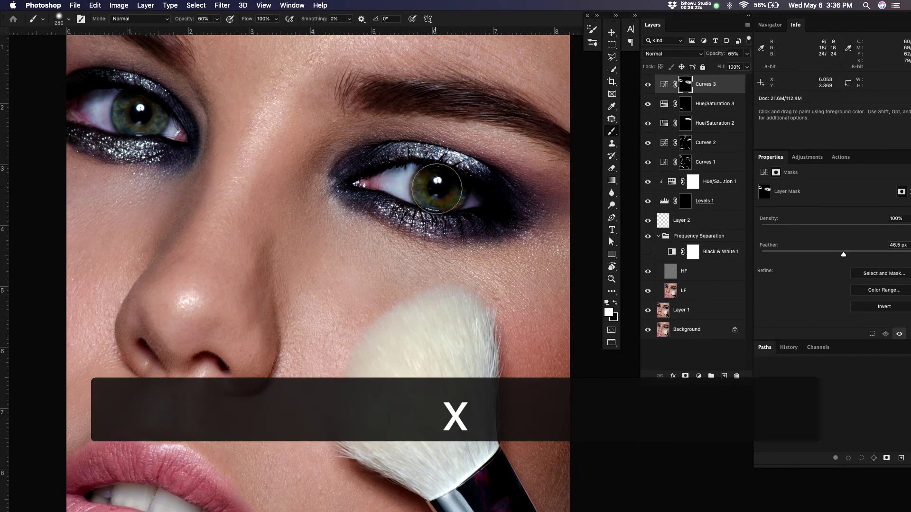
click(437, 189)
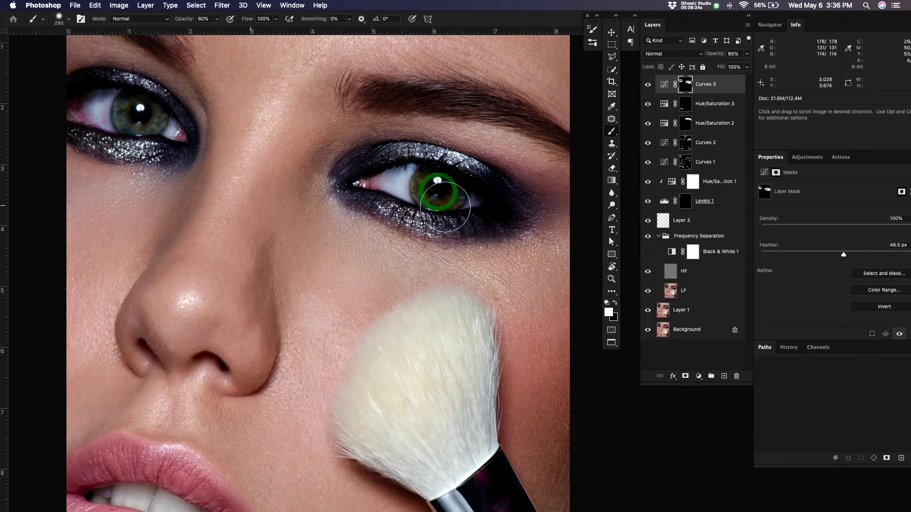
drag(250, 205, 321, 212)
click(202, 119)
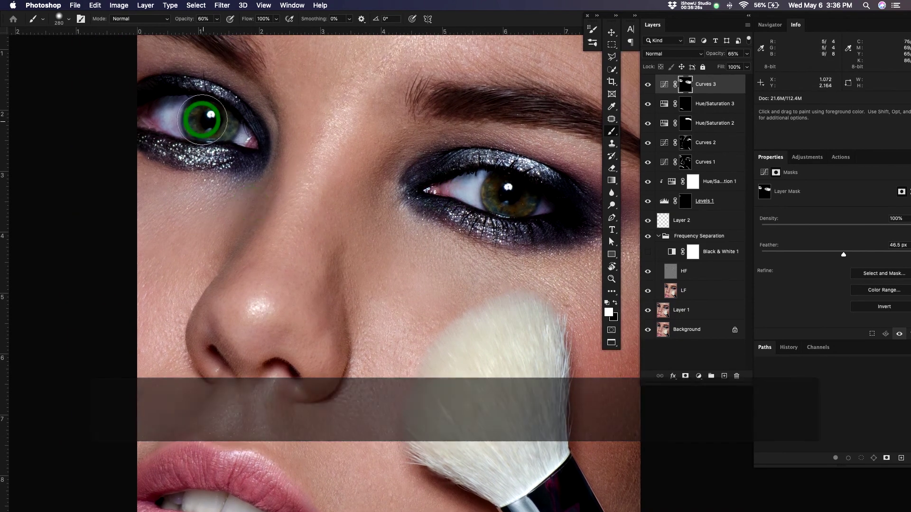
Undo the iris brush strokes, reverting the history to the last master opacity change
key(z)
drag(478, 171, 457, 181)
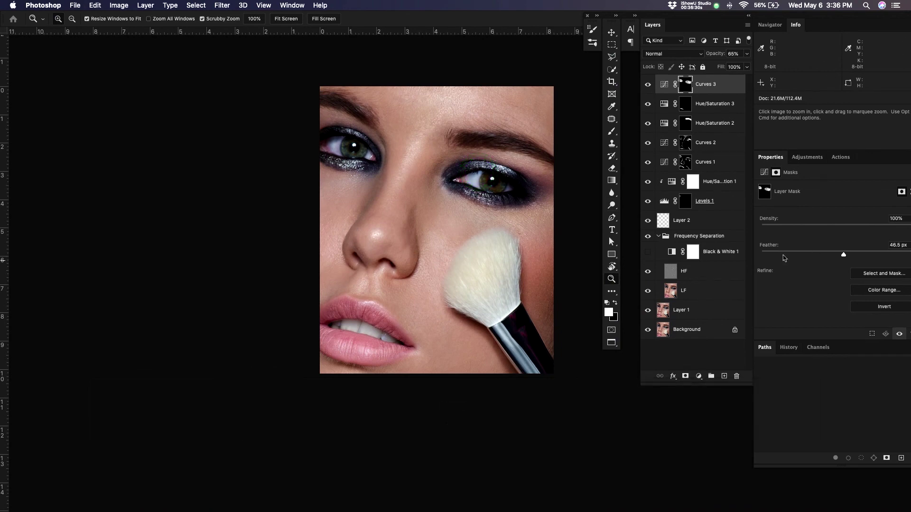
key(super+z)
key(super+z)
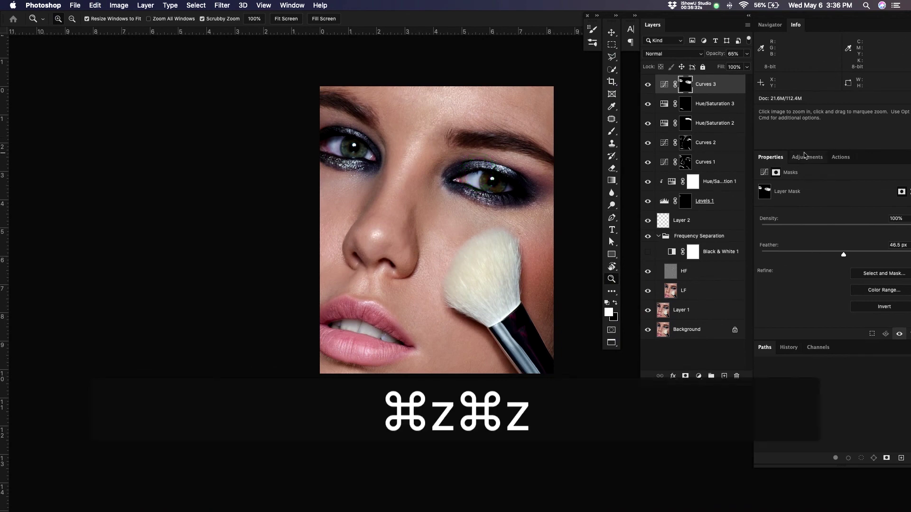
click(789, 348)
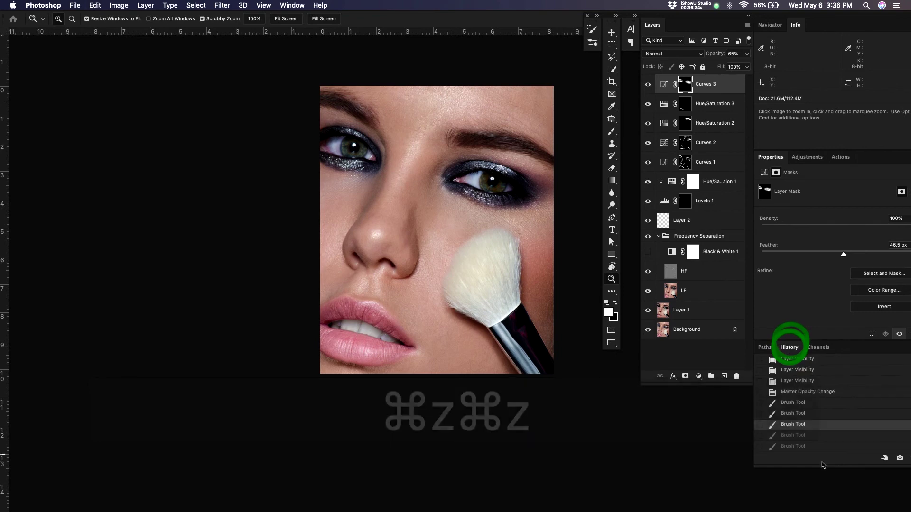
click(805, 392)
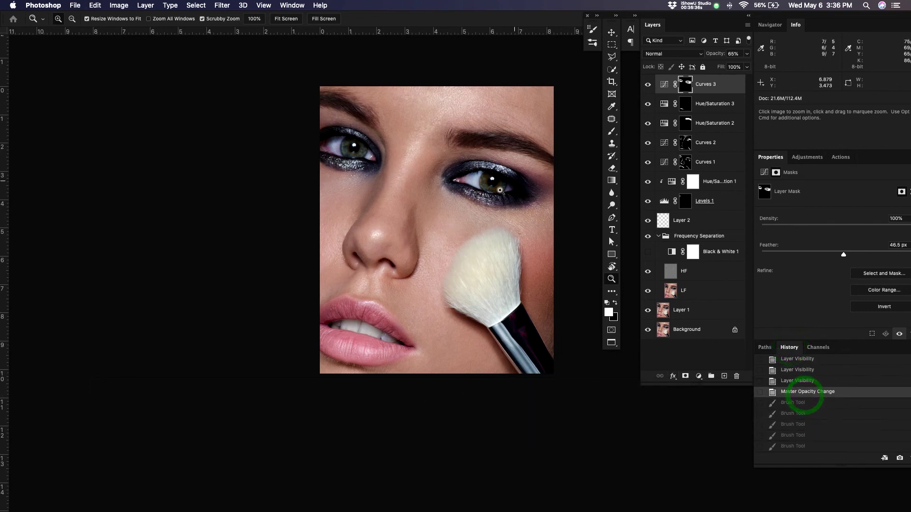
Outline the irises of both eyes with the Patch tool as one combined selection
key(z)
click(500, 191)
key(j)
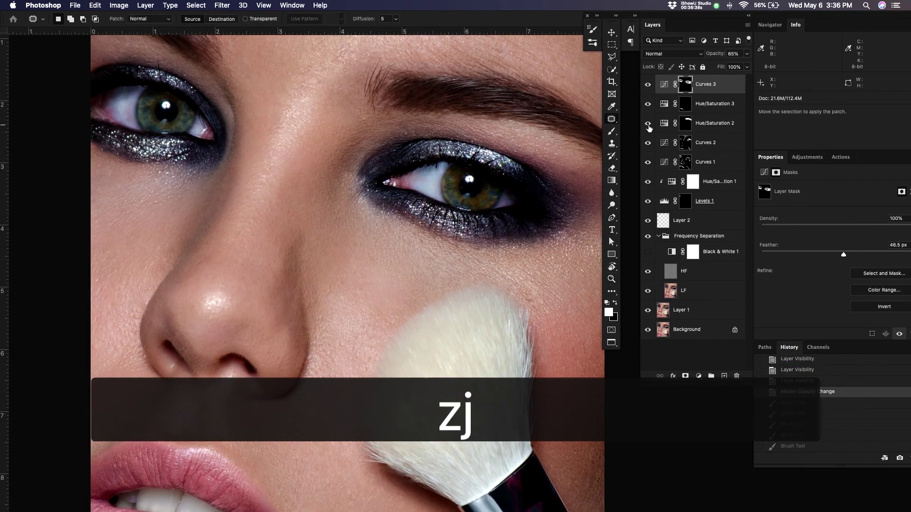
mouse_move(486, 212)
mouse_down()
mouse_move(506, 210)
mouse_move(497, 173)
mouse_move(452, 170)
mouse_move(444, 196)
mouse_move(484, 210)
mouse_up()
key(space)
drag(37, 81, 191, 150)
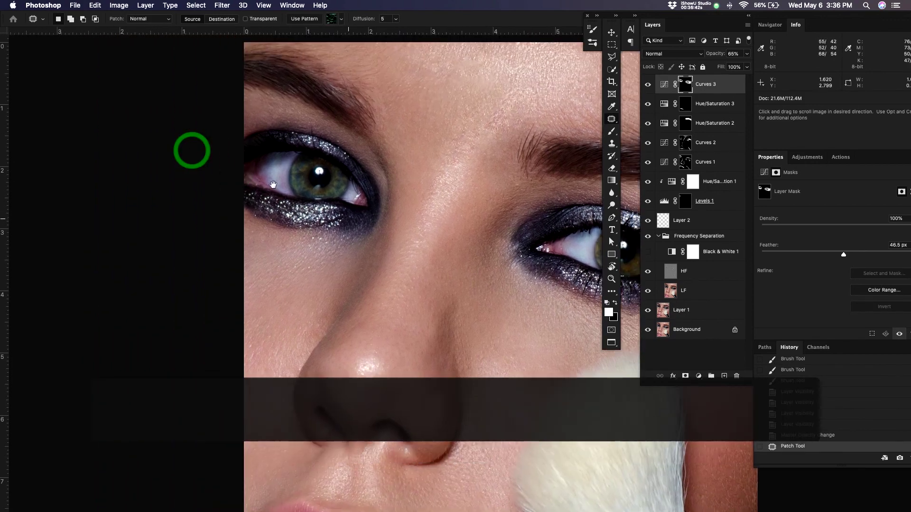
mouse_move(350, 190)
mouse_down()
mouse_move(335, 204)
mouse_move(321, 156)
mouse_move(290, 181)
mouse_move(335, 203)
mouse_up()
key(space)
drag(341, 237, 243, 221)
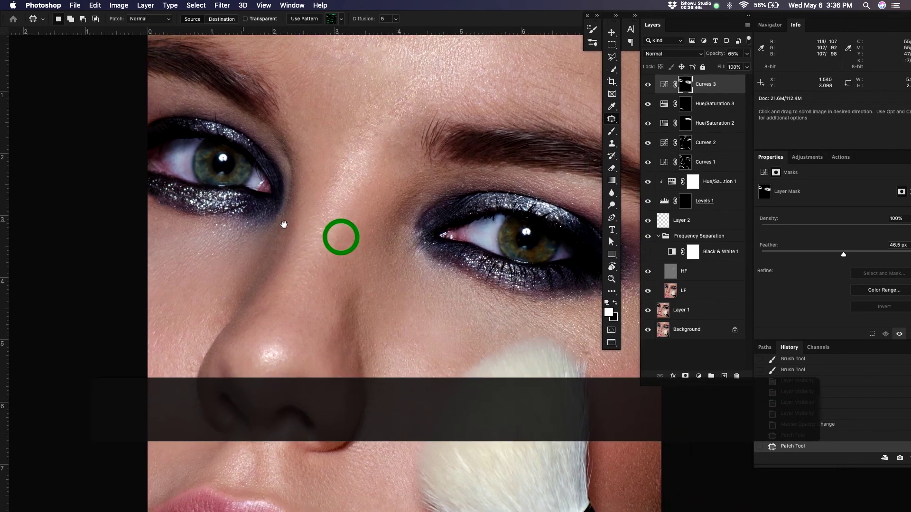
Add a Curves adjustment layer for the selected irises and shape its RGB curve into a brightening S that adds contrast
click(698, 376)
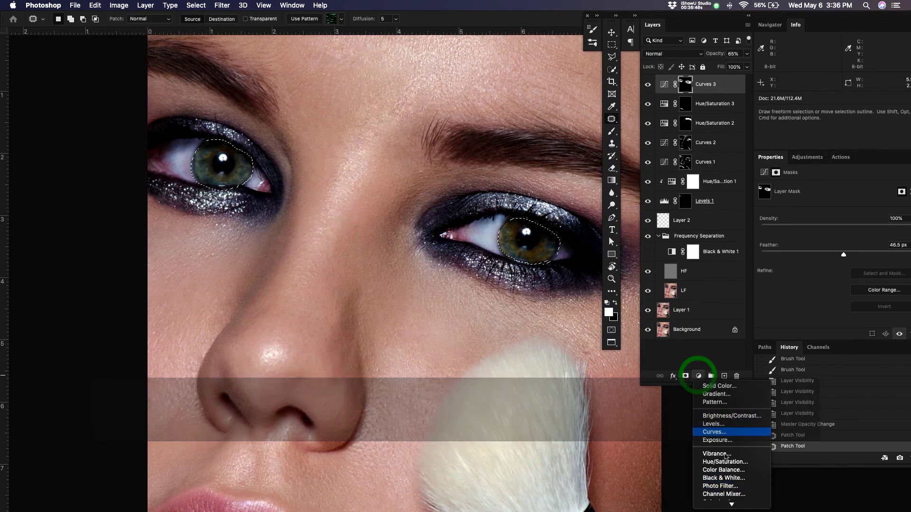
click(731, 435)
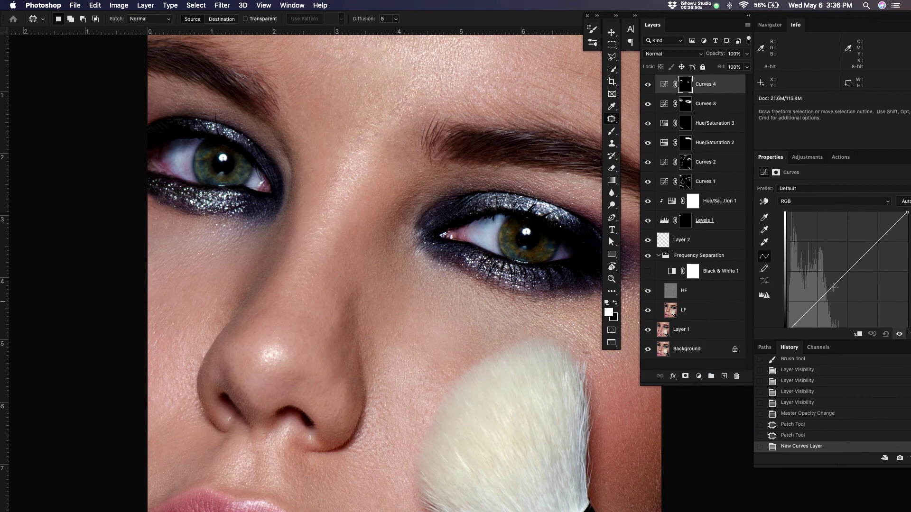
click(818, 305)
click(872, 250)
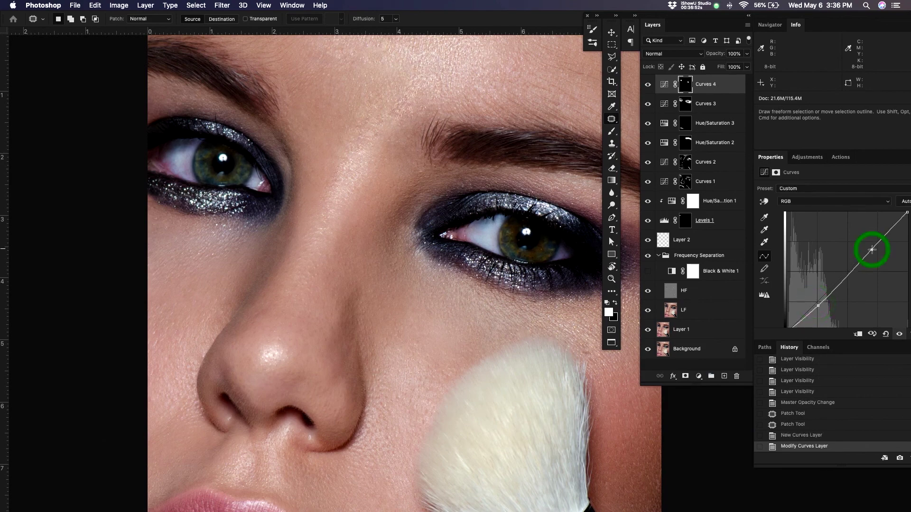
drag(868, 245, 858, 234)
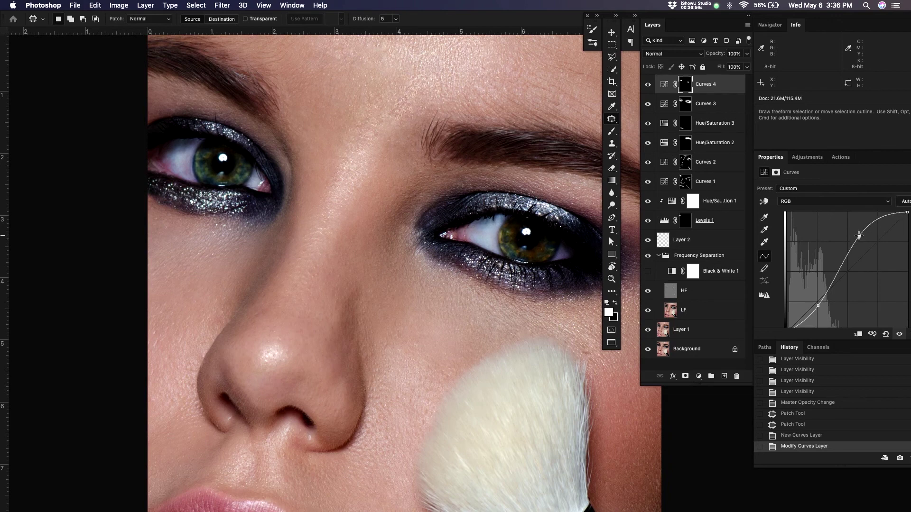
drag(818, 304, 815, 302)
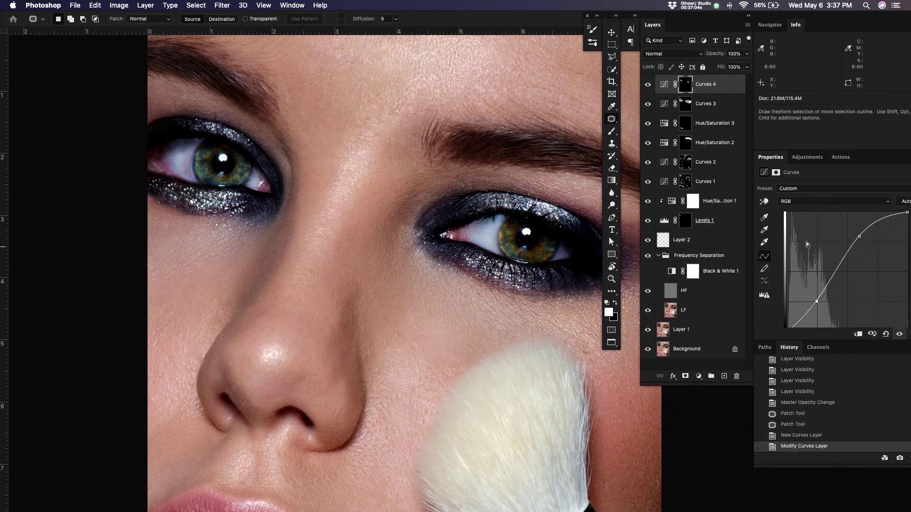
click(861, 236)
Feather the Curves 4 layer mask by 8.3 px and compare the portrait with the layer hidden and shown
click(776, 172)
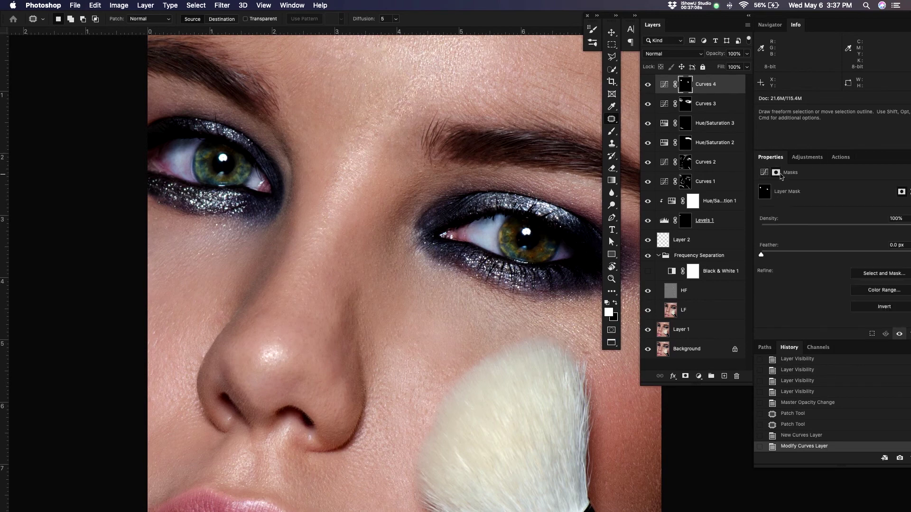
click(795, 256)
drag(794, 256, 815, 254)
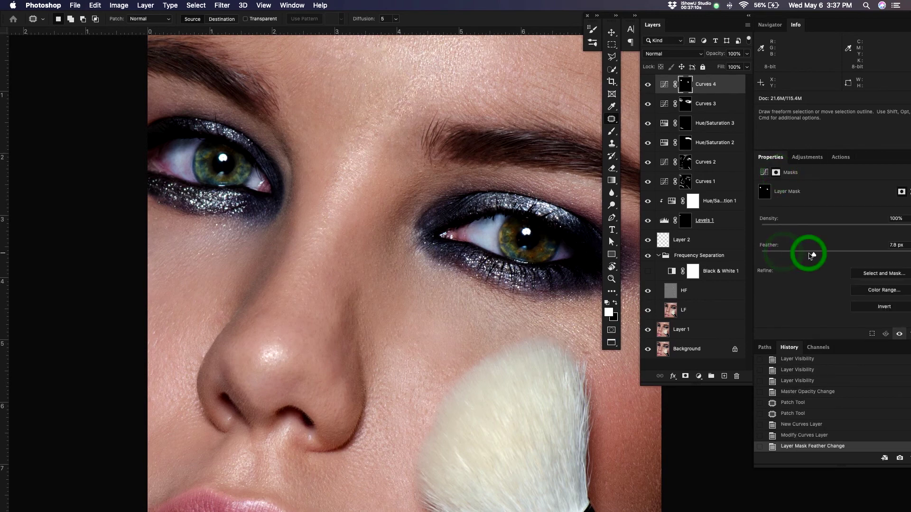
key(z)
drag(439, 240, 400, 262)
drag(459, 266, 390, 212)
key(super+comma)
key(super+comma)
key(super+comma)
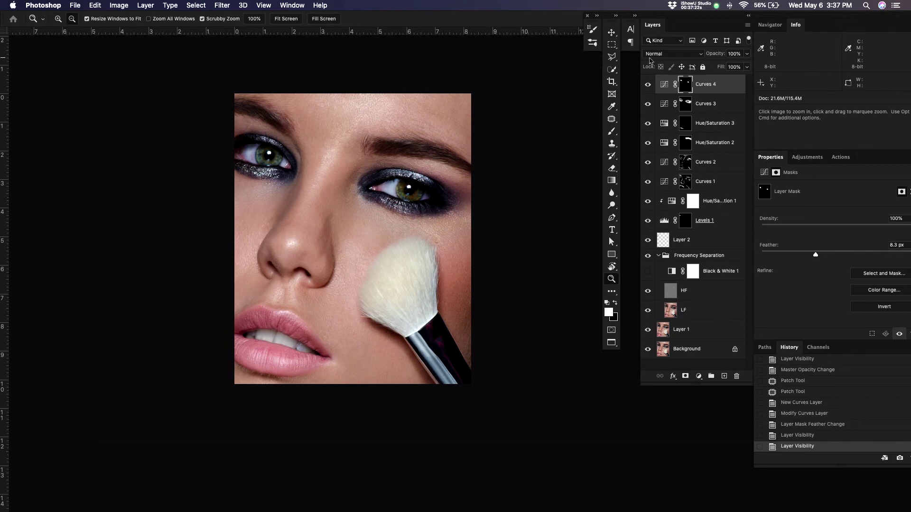
Stamp all visible layers into a new top layer and sharpen it with Unsharp Mask at 165%, radius 4.3 pixels, threshold 7
key(alt+shift+super+e)
click(222, 5)
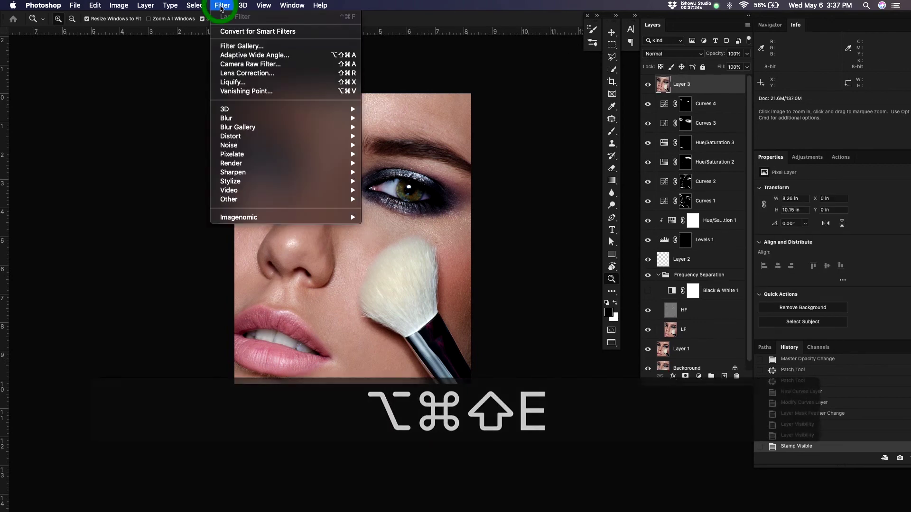
mouse_move(257, 172)
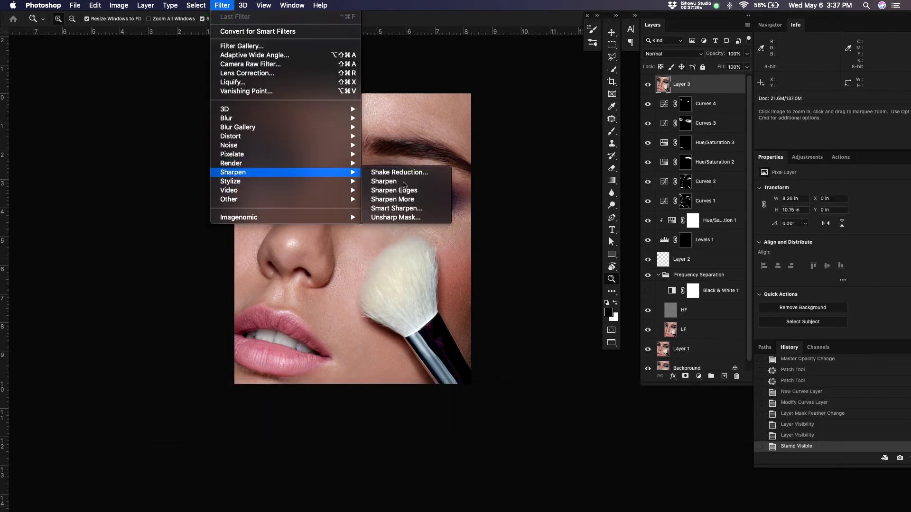
click(413, 218)
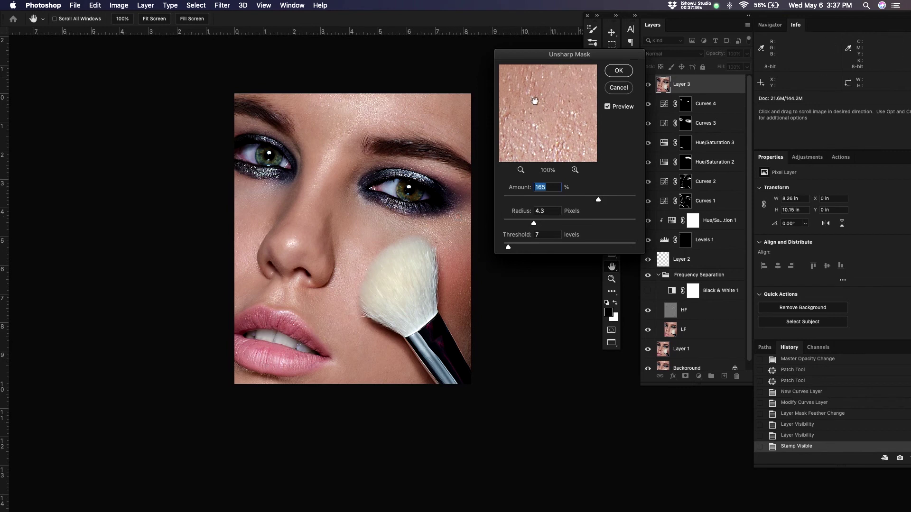
click(618, 70)
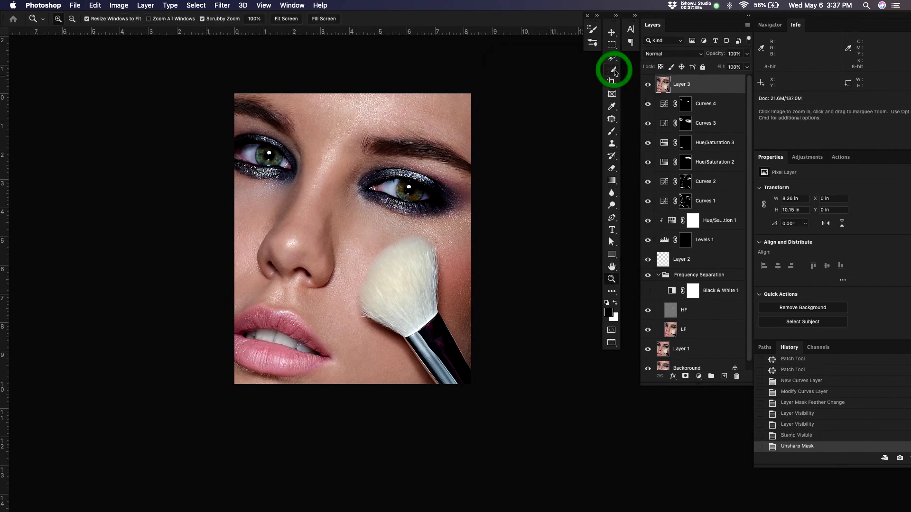
Hide the sharpened Layer 3 behind a black mask and paint white at 20% opacity over the eye above the makeup brush
click(684, 376)
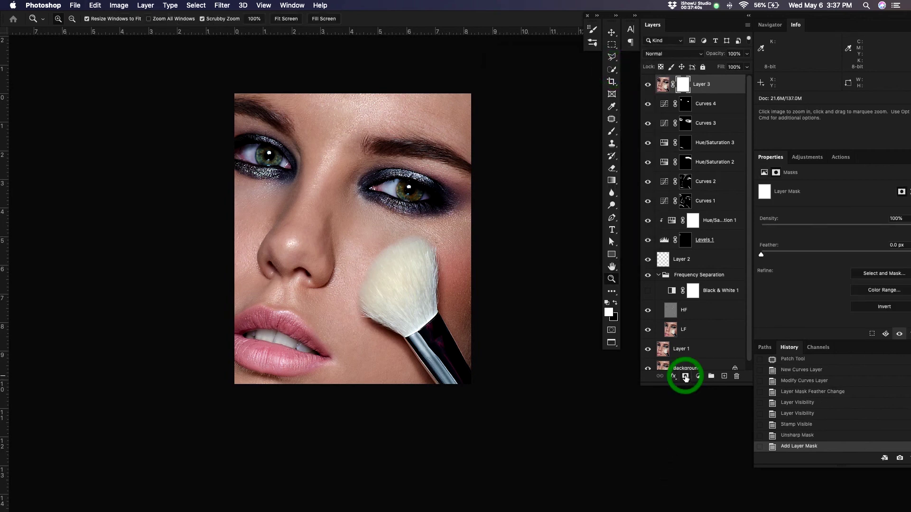
key(super+BackSpace)
key(b)
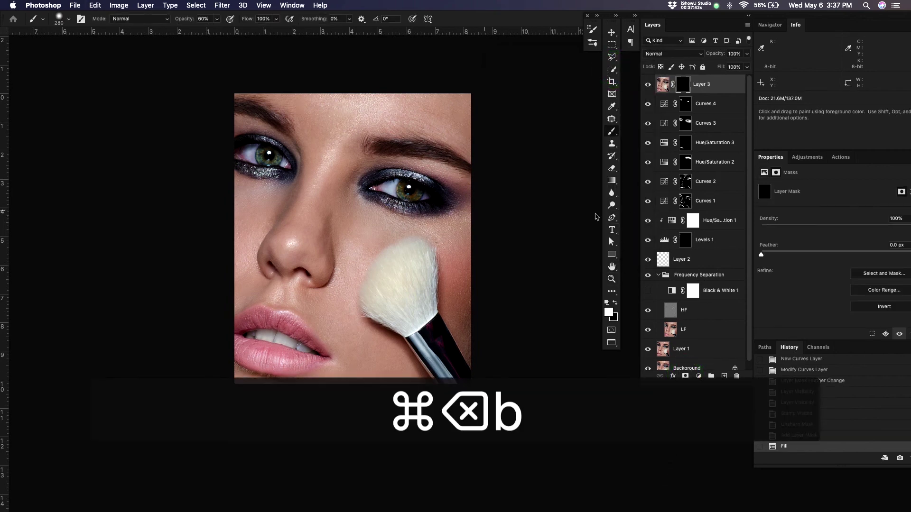
mouse_move(417, 199)
mouse_down()
mouse_move(430, 200)
mouse_move(411, 190)
mouse_move(397, 197)
mouse_move(403, 207)
mouse_move(417, 194)
mouse_move(374, 173)
mouse_move(397, 144)
mouse_move(461, 161)
mouse_up()
key(2)
click(412, 193)
click(412, 192)
click(408, 192)
Paint white at 20% opacity on the Layer 3 mask to reveal the sharpening along both eyebrows
click(463, 161)
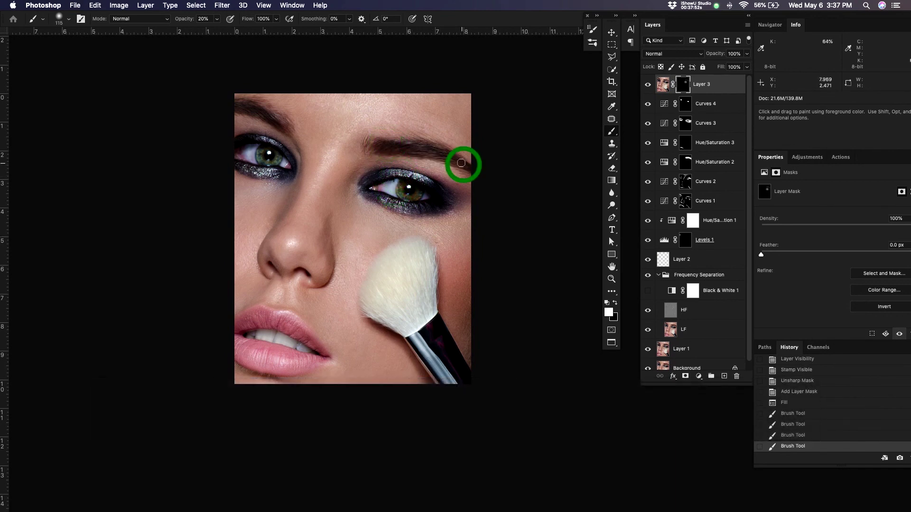
click(423, 152)
click(290, 126)
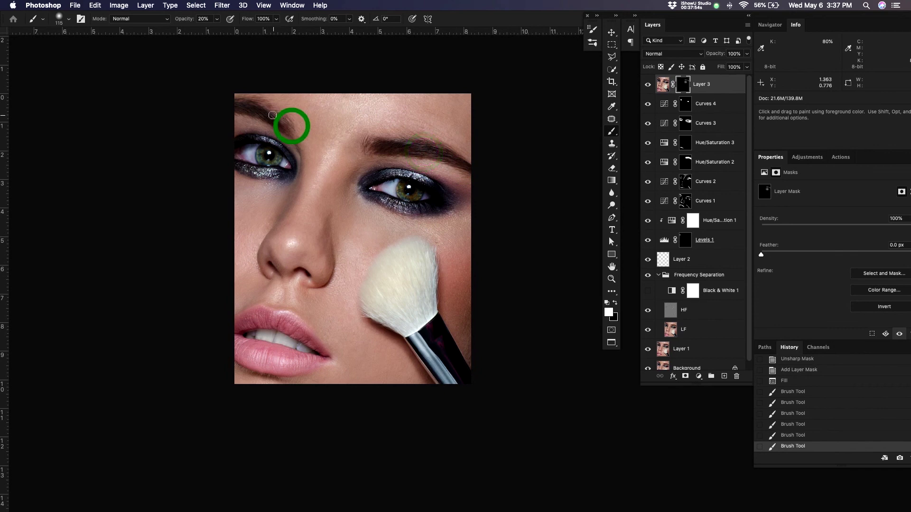
click(274, 110)
click(263, 107)
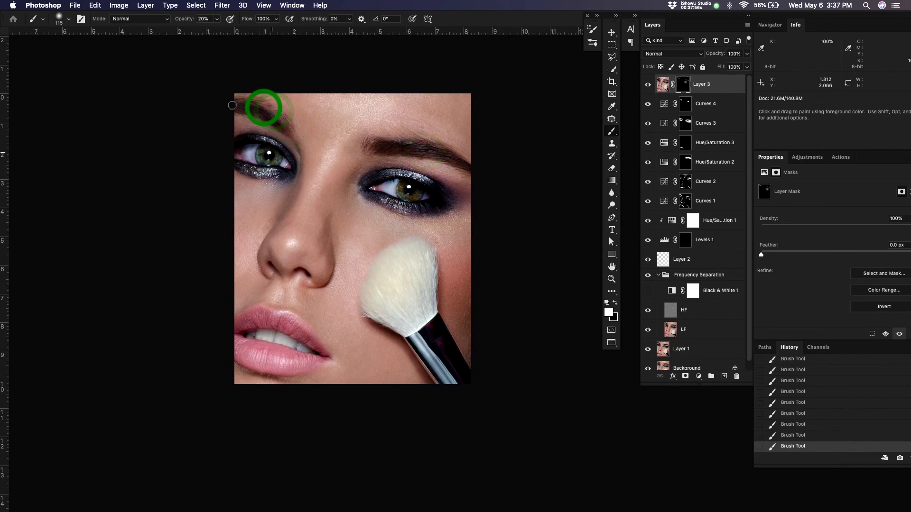
Reveal the sharpening on the other eye and its eyeshadow by painting white at 20% opacity on the Layer 3 mask
click(284, 151)
mouse_move(271, 154)
mouse_down()
mouse_move(266, 161)
mouse_move(284, 161)
mouse_up()
click(271, 153)
click(267, 155)
click(266, 164)
click(252, 163)
click(269, 142)
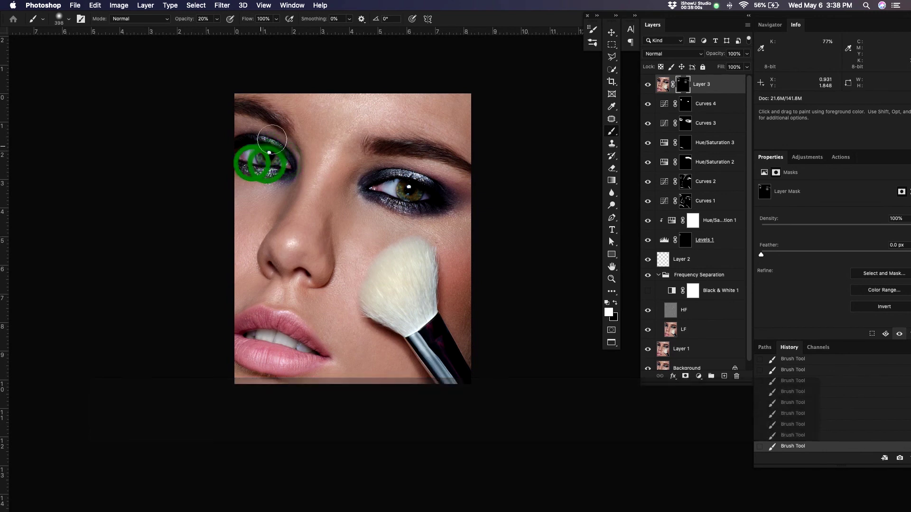
click(260, 146)
click(246, 147)
Paint white at 20% opacity on the Layer 3 mask over the lower and upper lips
click(266, 353)
click(238, 347)
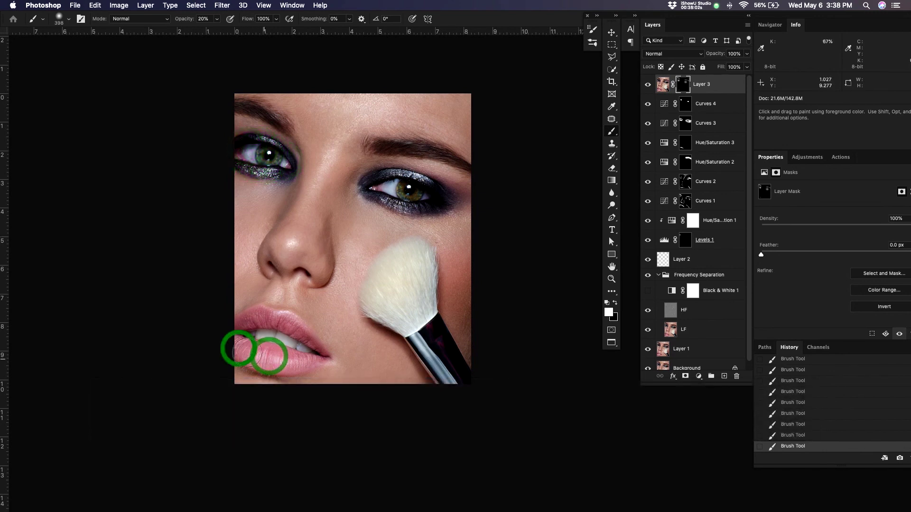
click(256, 352)
drag(294, 355, 286, 355)
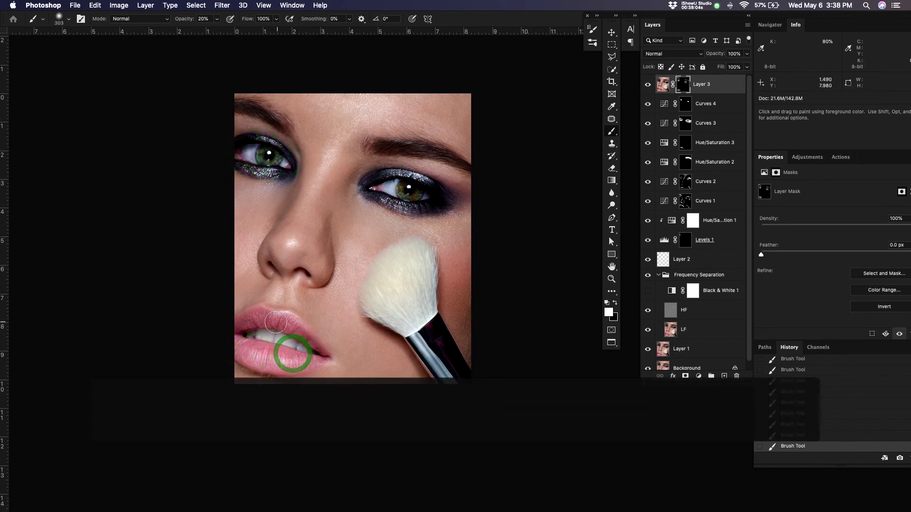
click(277, 321)
click(271, 320)
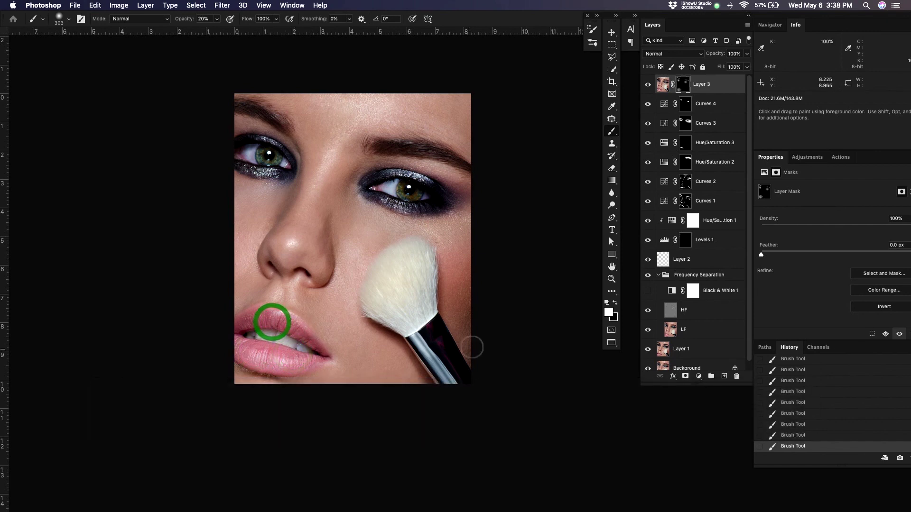
Paint white at 20% opacity on the Layer 3 mask over the makeup brush's ferrule and bristles
click(417, 329)
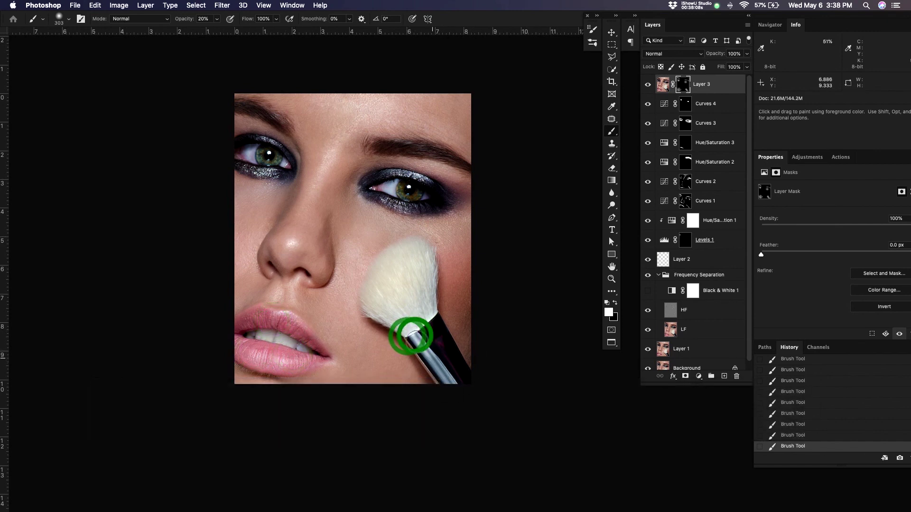
click(423, 340)
click(413, 300)
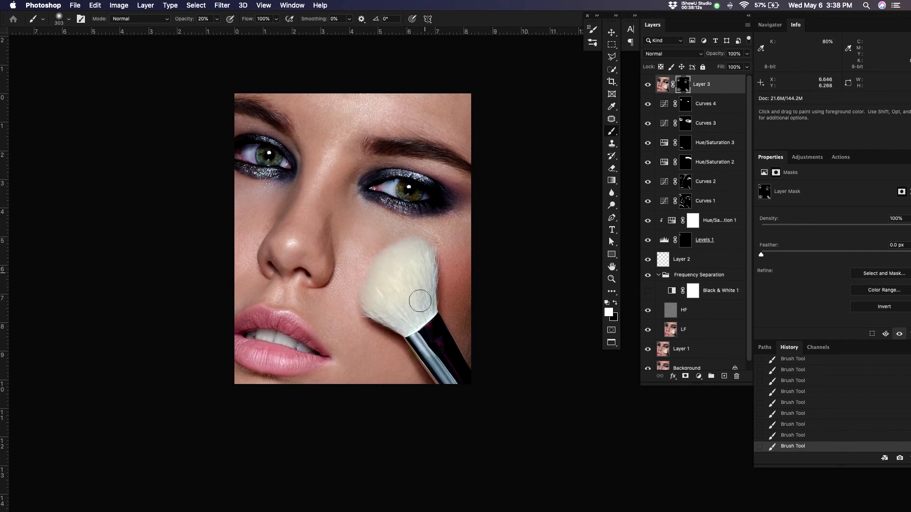
mouse_move(422, 257)
mouse_down()
mouse_move(393, 272)
mouse_move(380, 303)
mouse_move(415, 328)
mouse_up()
click(406, 292)
click(423, 267)
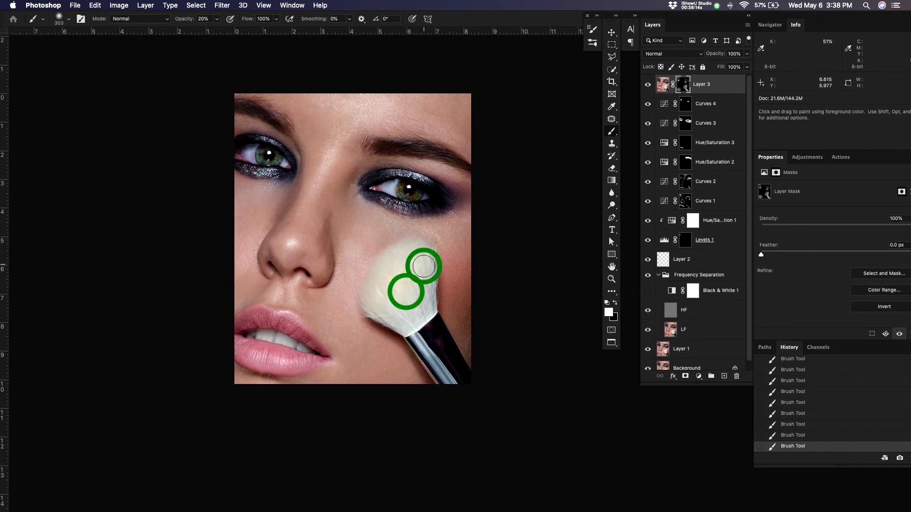
Build up white at 20% opacity over the makeup brush's bristles on the Layer 3 mask and inspect the mask on its own
drag(417, 266, 380, 297)
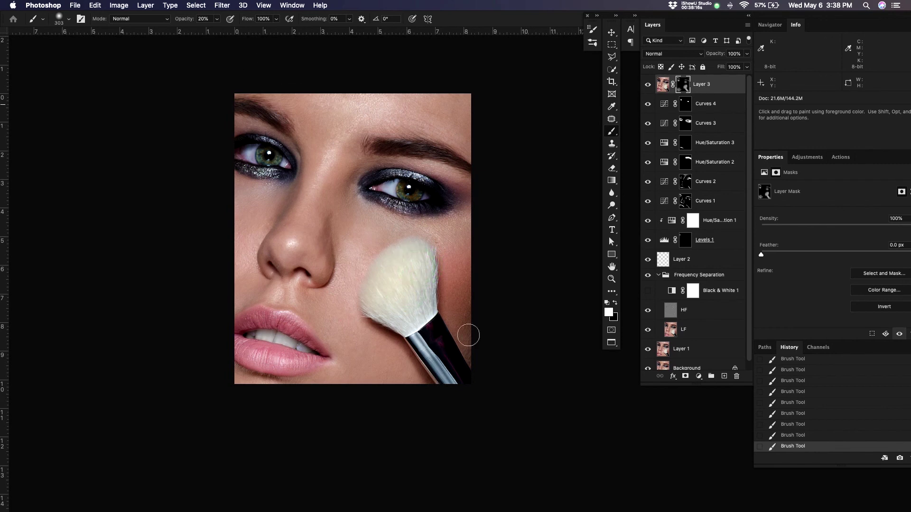
key(alt)
alt+click(682, 83)
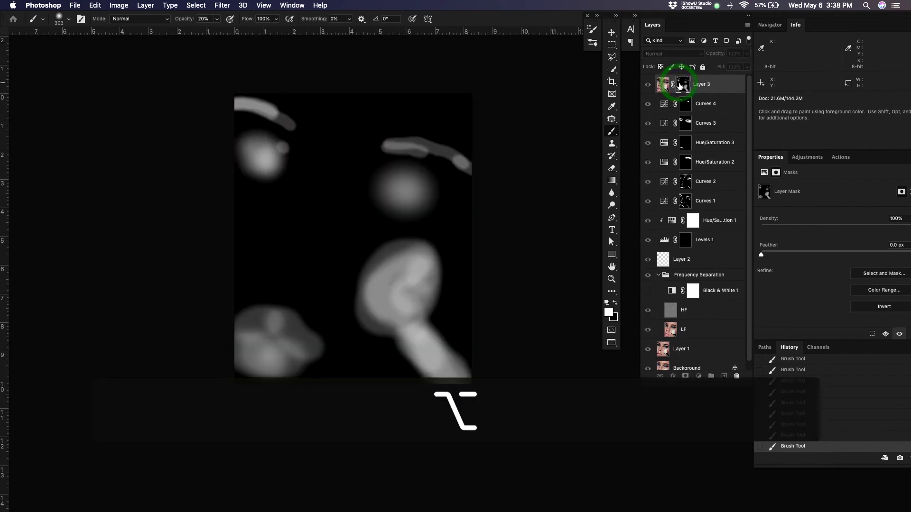
alt+click(682, 84)
click(422, 329)
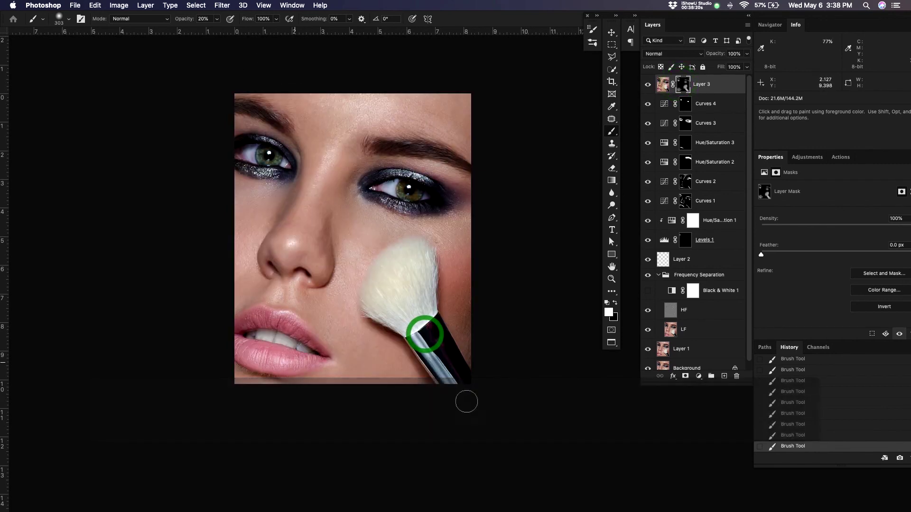
Set the Reds of Hue/Saturation 3 to a saturation of -63 and a lightness of +64 to whiten the teeth
ctrl+alt+click(301, 364)
mouse_move(304, 364)
mouse_down()
mouse_move(313, 348)
mouse_move(389, 331)
mouse_up()
click(295, 361)
click(244, 345)
key(z)
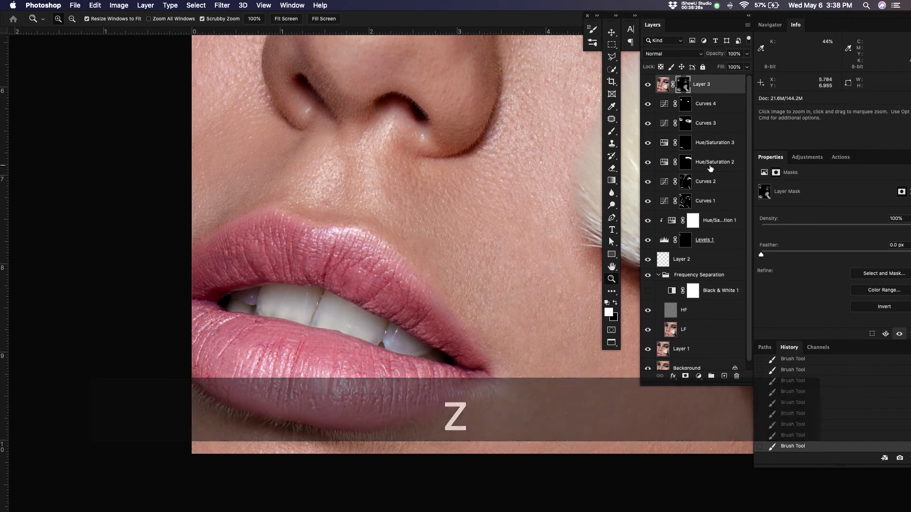
click(676, 149)
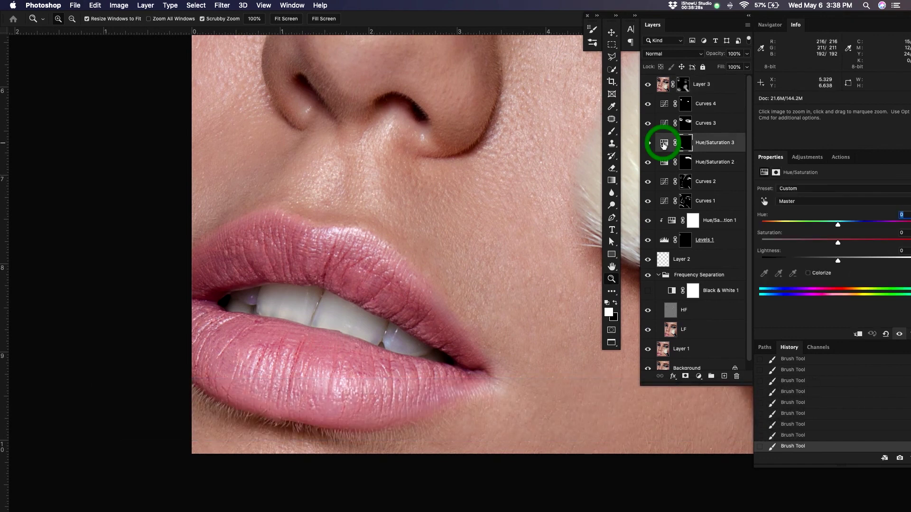
click(806, 201)
click(821, 203)
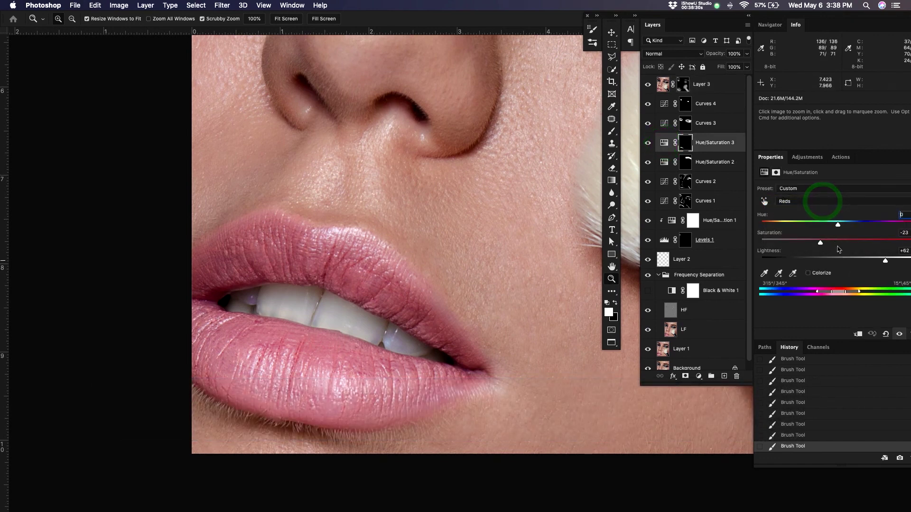
drag(820, 242, 793, 243)
key(z)
drag(374, 297, 309, 319)
drag(366, 301, 338, 323)
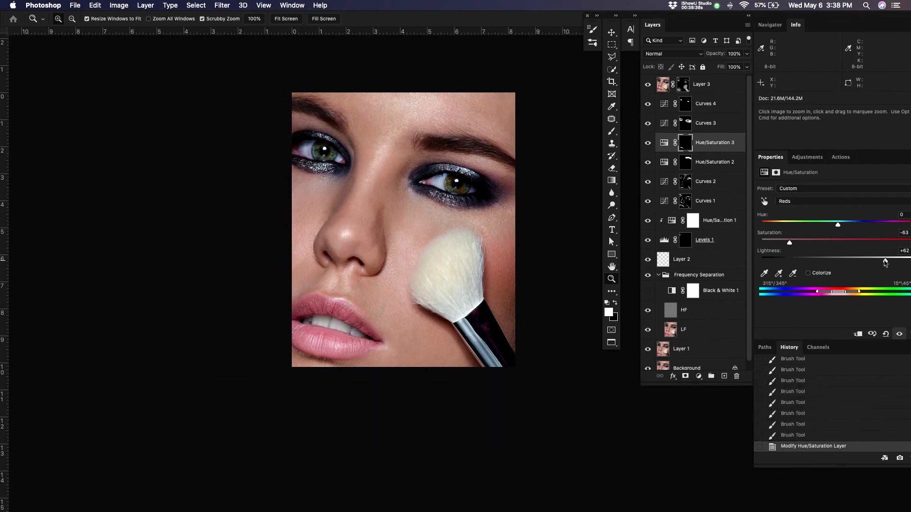
drag(885, 261, 880, 261)
Add a Curves adjustment clipped to Hue/Saturation 3 and shape an S-curve that darkens the shadows and lifts the highlights
click(698, 376)
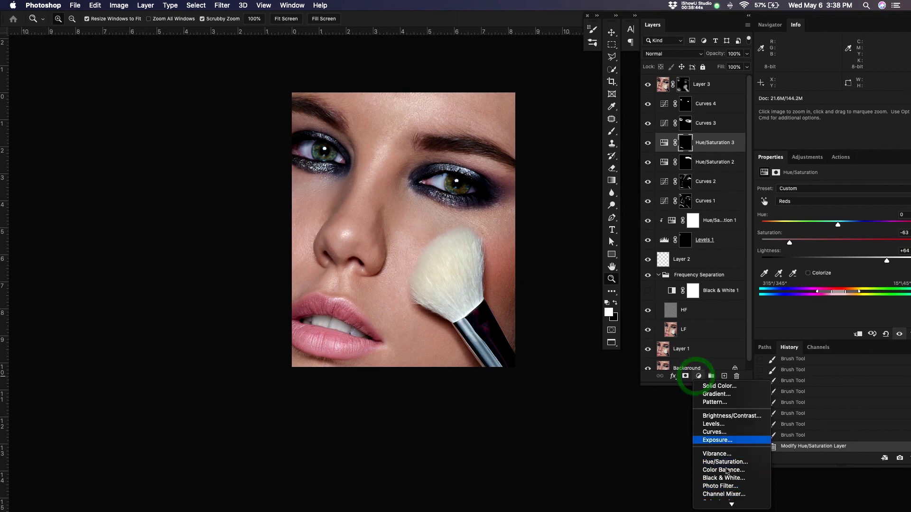
click(730, 431)
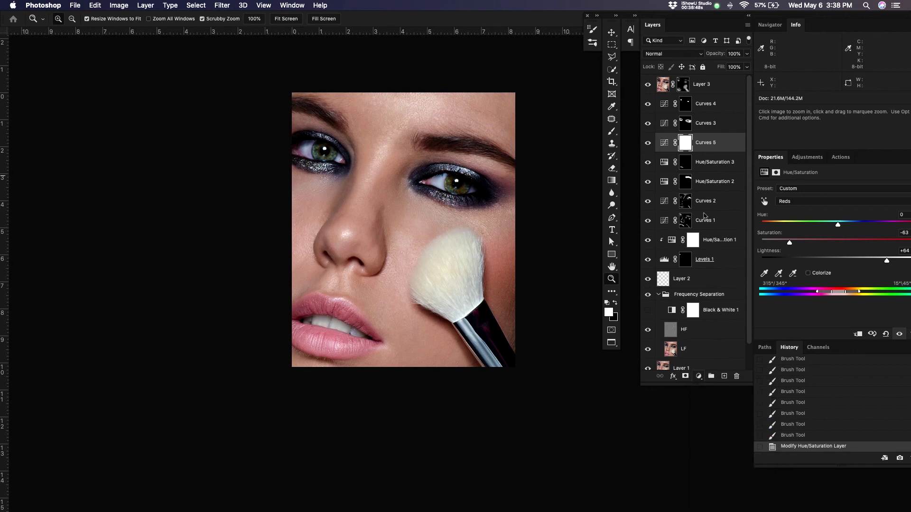
alt+click(720, 152)
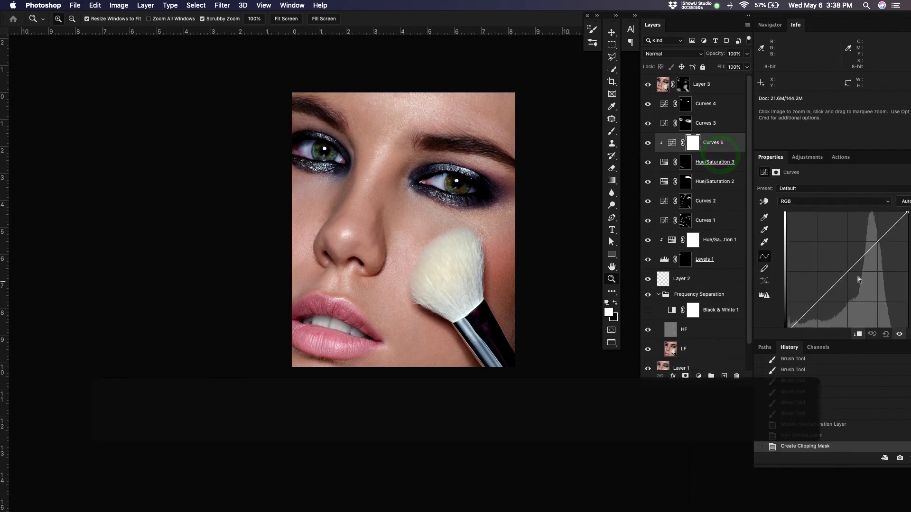
drag(818, 305, 828, 309)
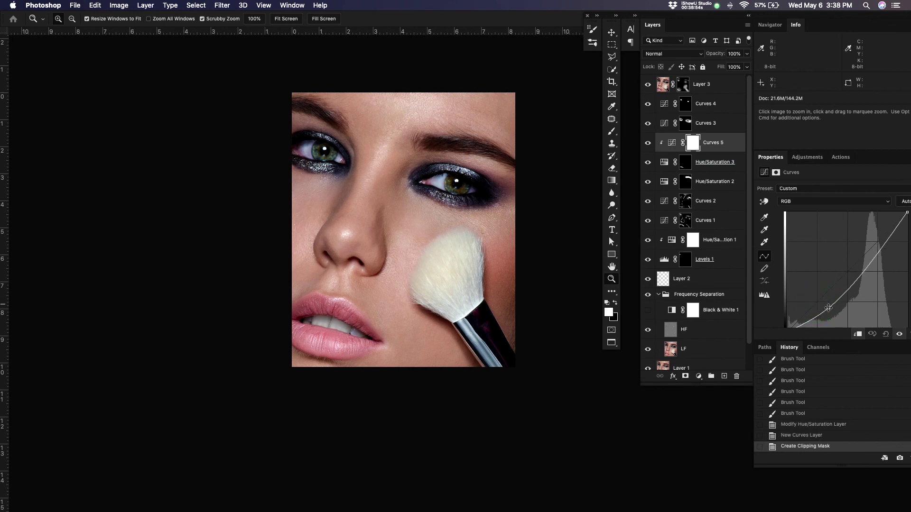
click(868, 258)
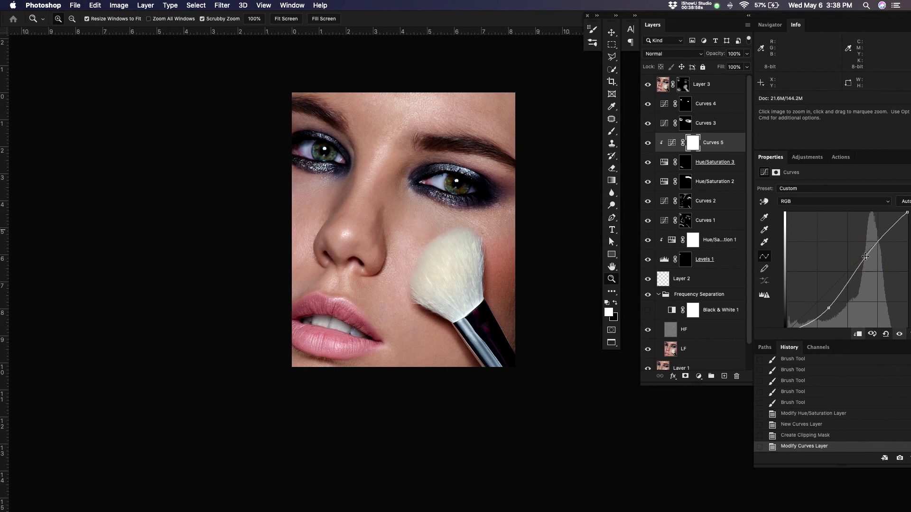
Widen the Reds range of Hue/Saturation 3 through the yellows, with its upper limits at 75°/105°
click(666, 163)
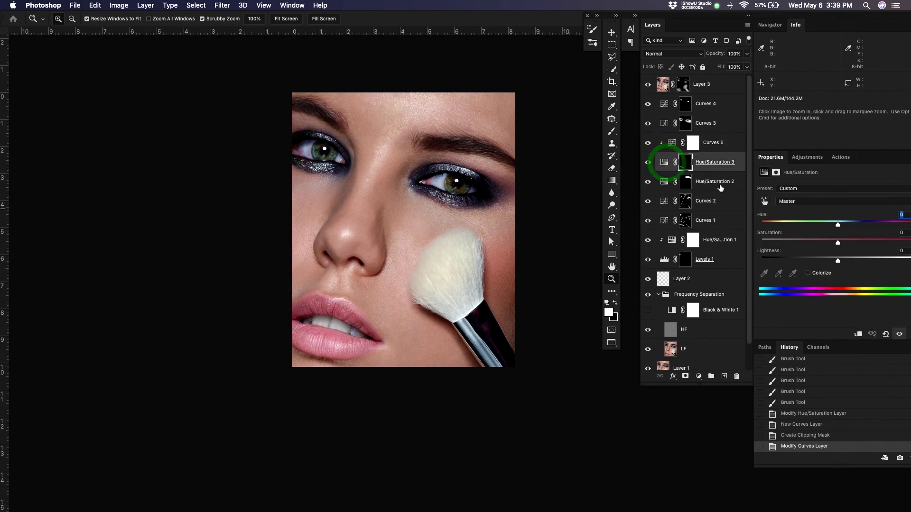
click(787, 202)
click(786, 209)
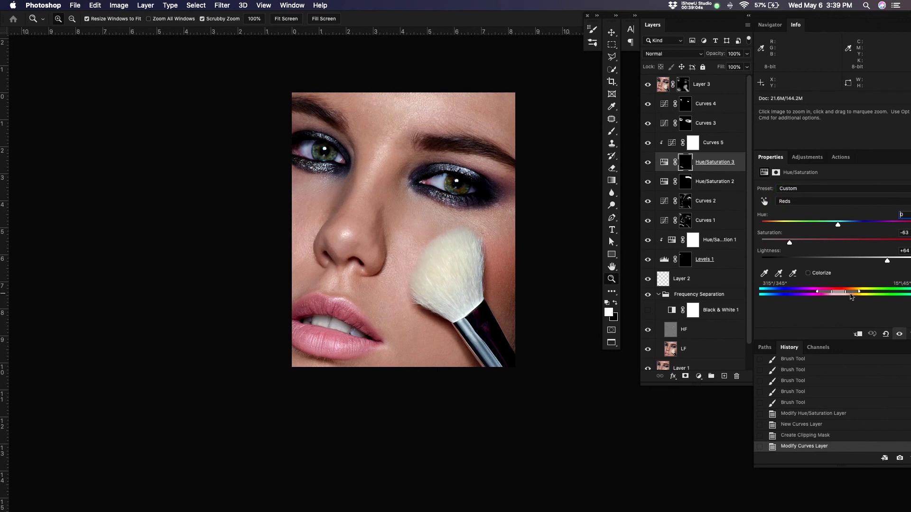
drag(851, 296, 876, 295)
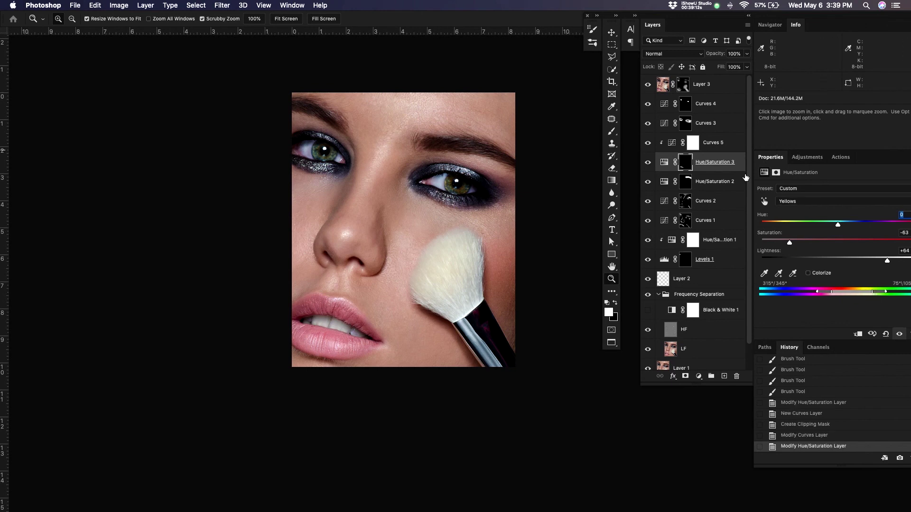
Compare the teeth with Curves 5 and then Hue/Saturation 3 hidden and shown
click(647, 142)
click(648, 143)
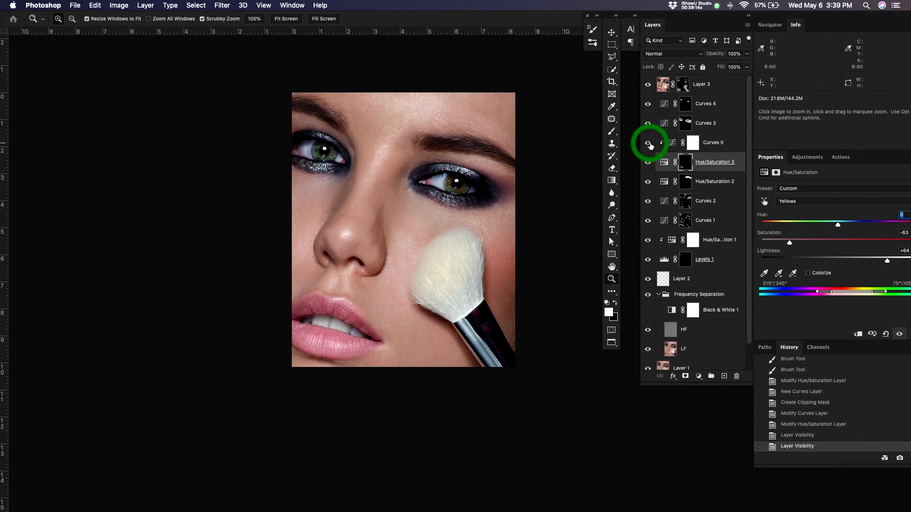
click(650, 163)
click(649, 163)
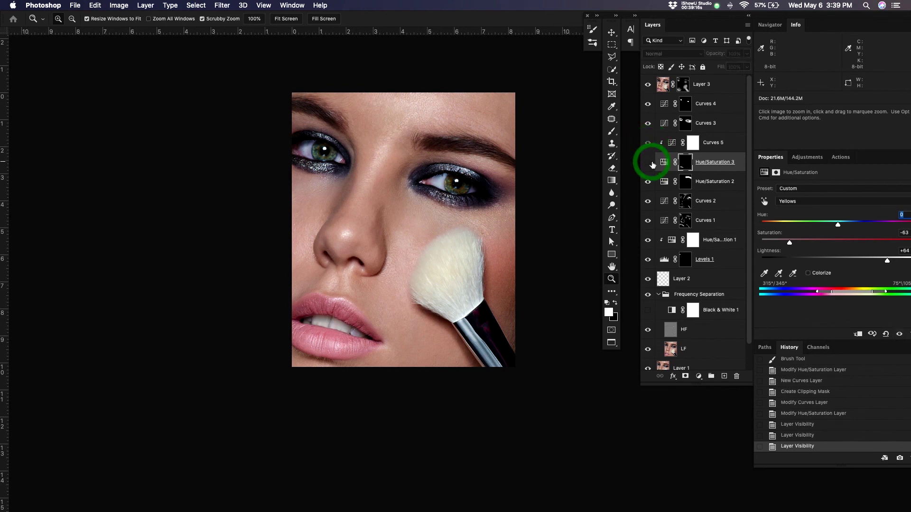
click(649, 162)
click(649, 162)
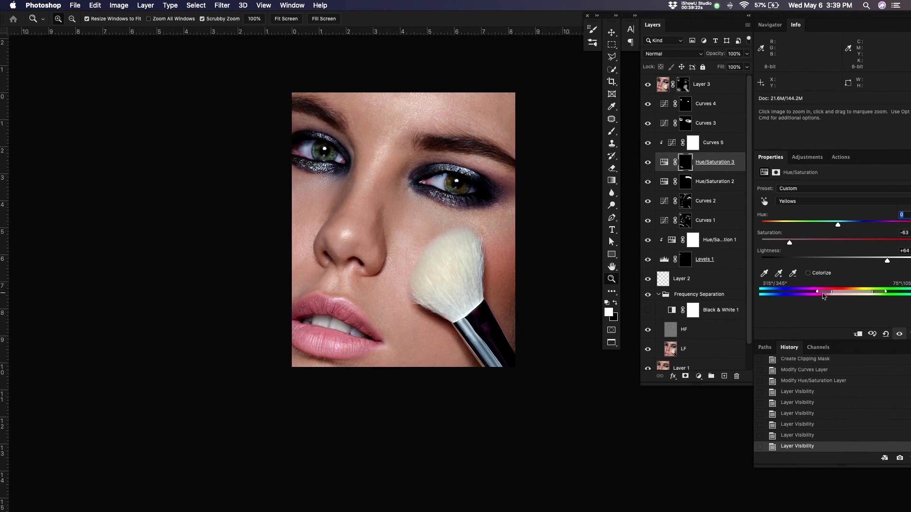
Narrow the Hue/Saturation 3 colour range to 342°/348° and 75°/94°, with saturation at -42 and lightness at -10
drag(817, 292, 830, 292)
drag(885, 292, 880, 292)
drag(887, 261, 806, 246)
Set the Hue/Saturation 3 layer's opacity to 46% and compare the teeth with Curves 5 hidden and shown
click(644, 162)
key(4)
key(6)
click(648, 142)
click(647, 143)
click(648, 143)
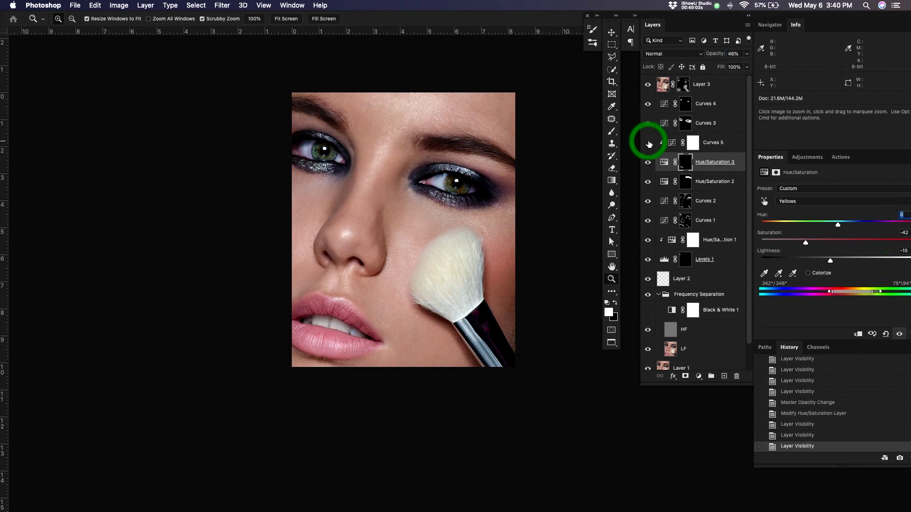
click(647, 143)
Compare the teeth up close without Hue/Saturation 3, and set that layer's Magentas saturation to -100
key(z)
drag(332, 332, 387, 297)
drag(309, 295, 323, 284)
key(v)
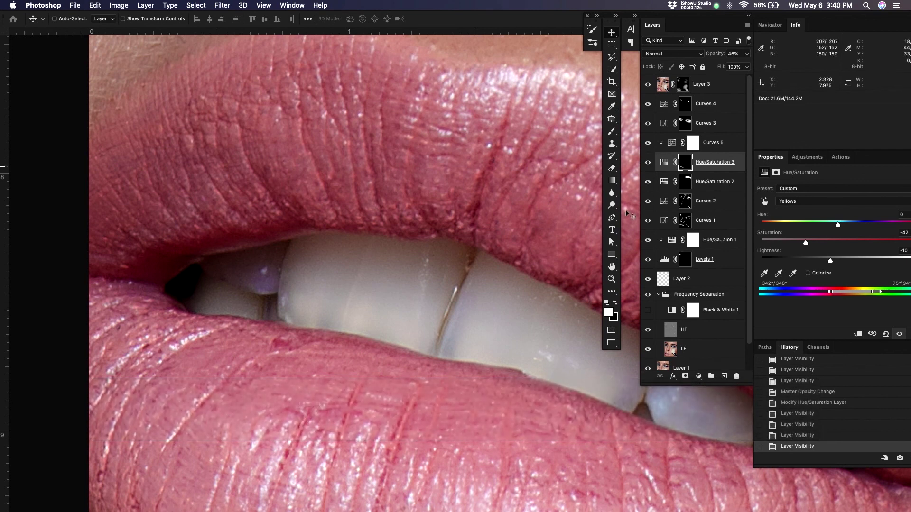
click(648, 163)
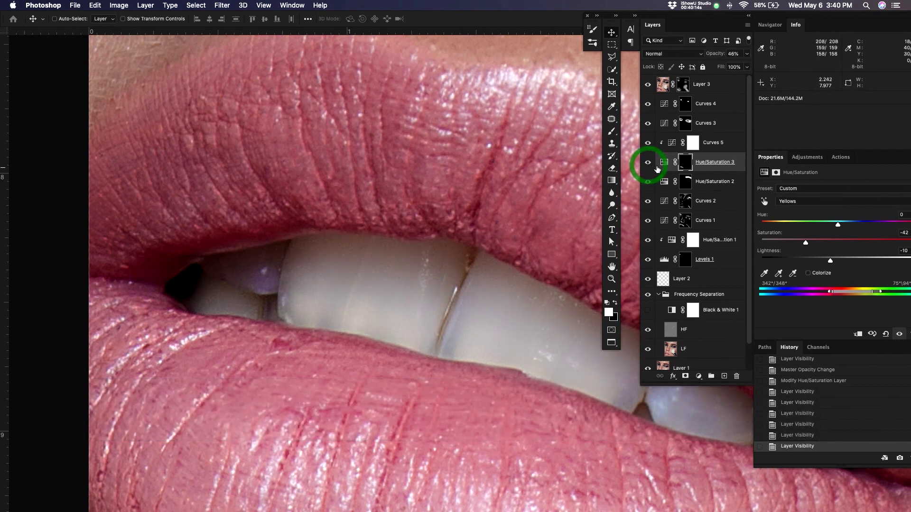
click(800, 201)
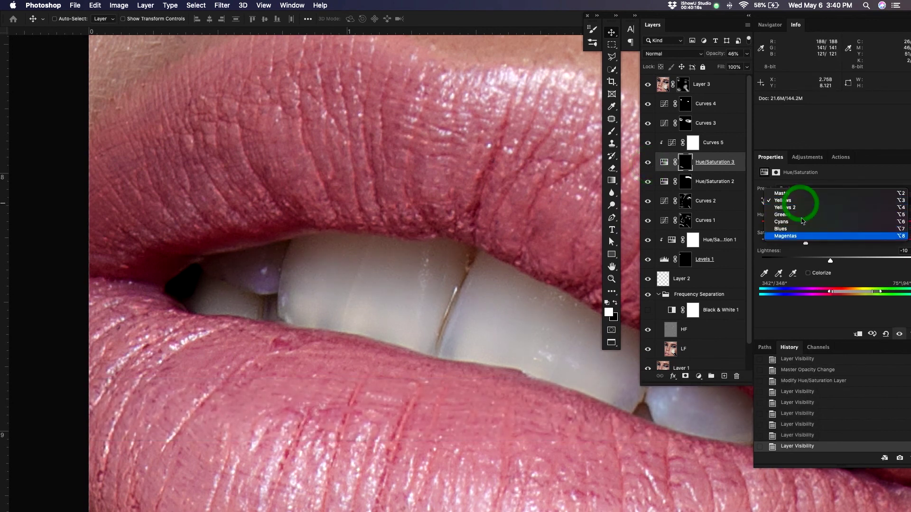
click(799, 236)
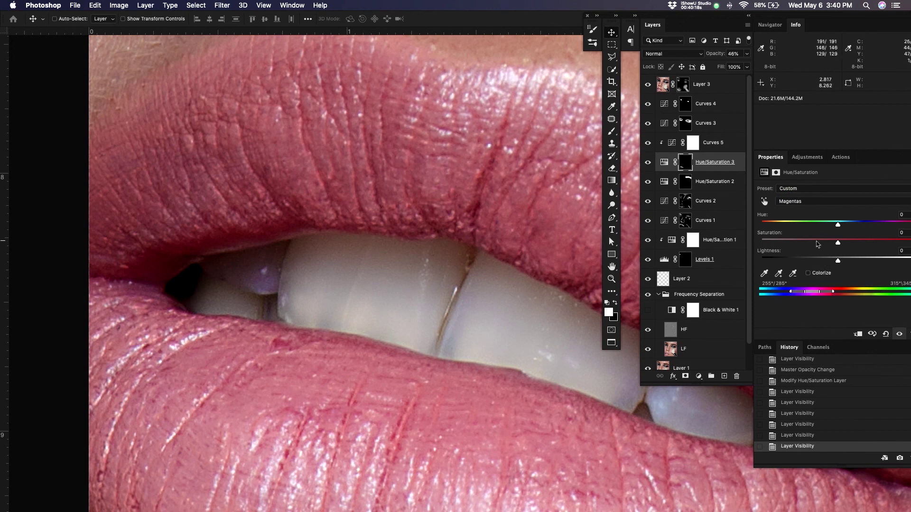
drag(815, 239, 760, 242)
Try raising the Magentas lightness of Hue/Saturation 3 to +78 for the purple back tooth, and undo it
click(763, 202)
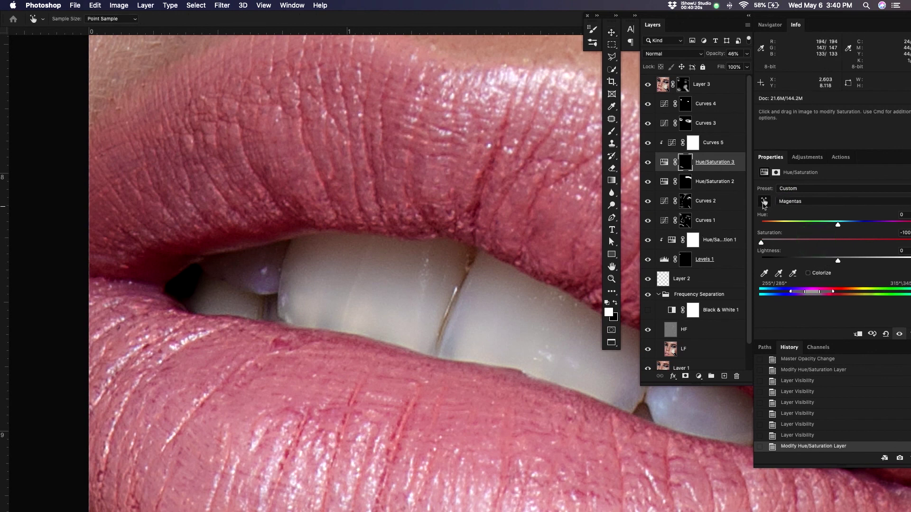
click(266, 286)
click(837, 261)
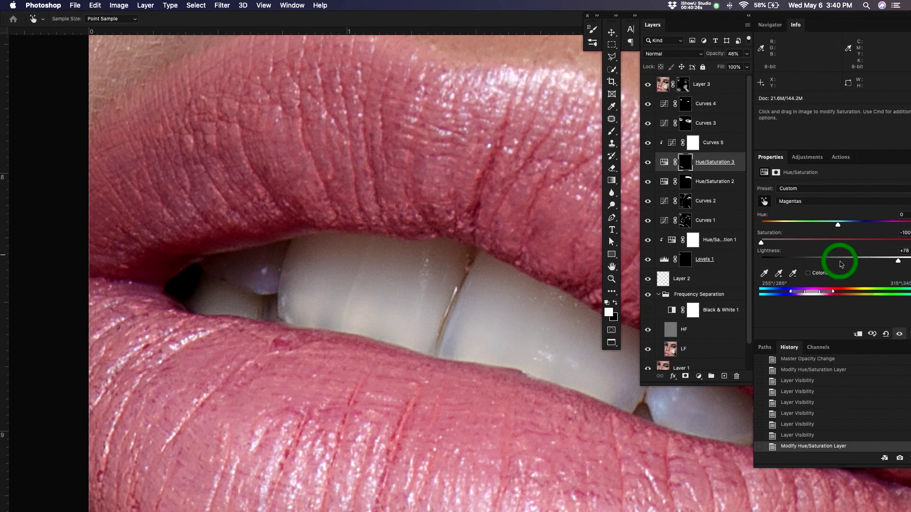
key(super+z)
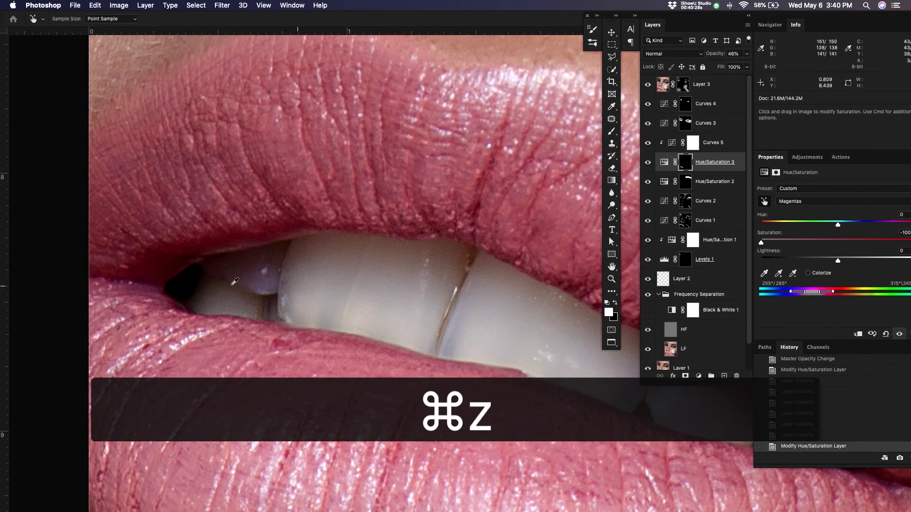
Outline the purple back tooth with the Patch tool and add a Hue/Saturation adjustment masked to it above Curves 5
key(z)
mouse_move(408, 248)
mouse_down()
mouse_move(328, 276)
mouse_move(363, 279)
mouse_move(366, 250)
mouse_move(345, 252)
mouse_move(340, 271)
mouse_move(365, 271)
mouse_up()
key(j)
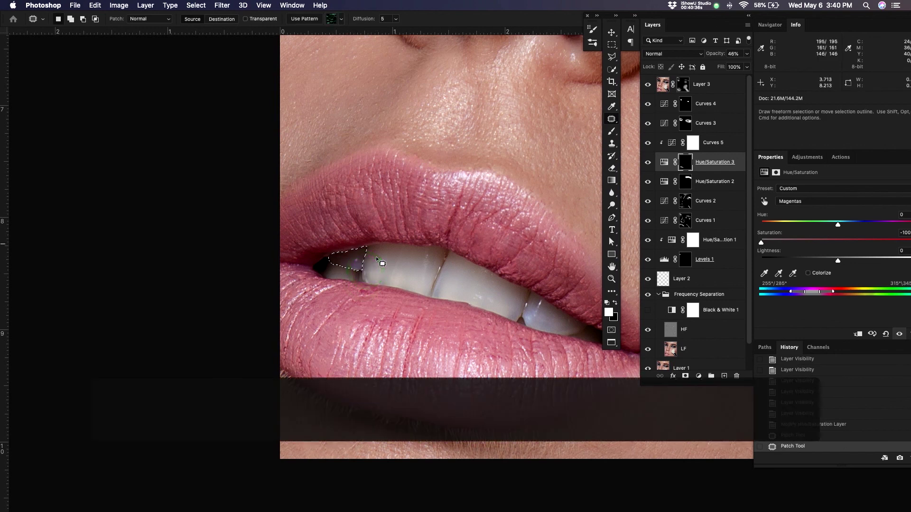
click(718, 142)
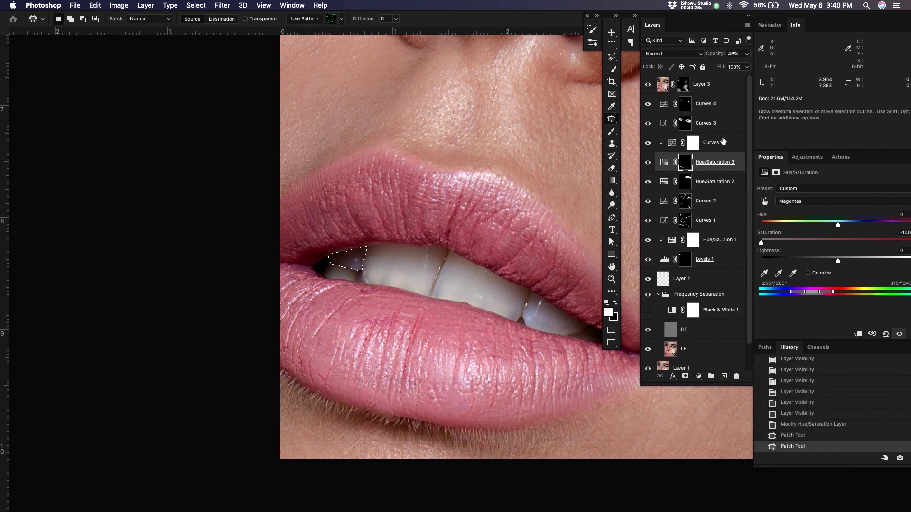
click(698, 375)
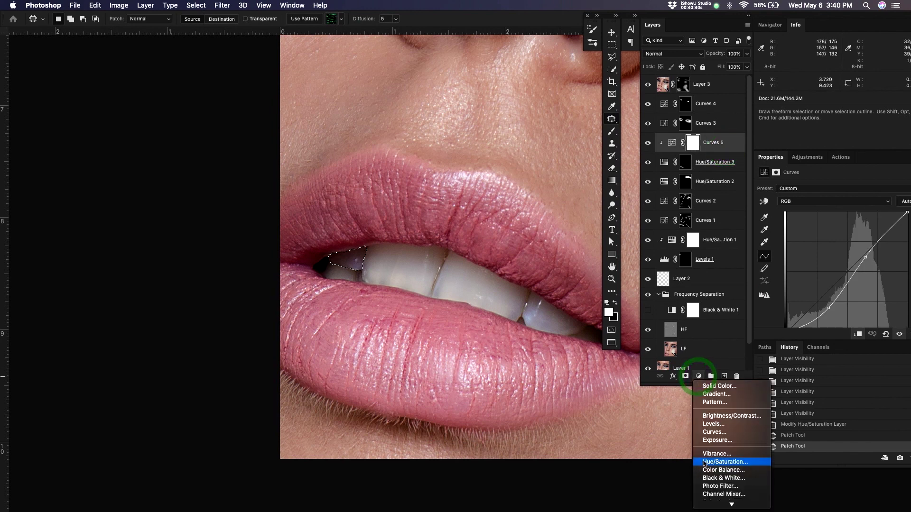
click(711, 462)
Desaturate the purple tooth's Reds to -100 and extend the range's lower limits to 282°/312°
click(763, 201)
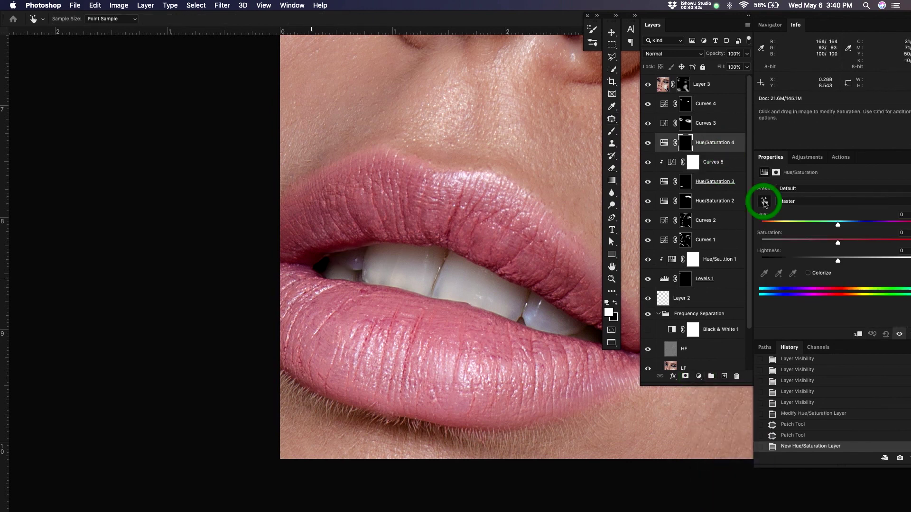
drag(352, 260, 298, 264)
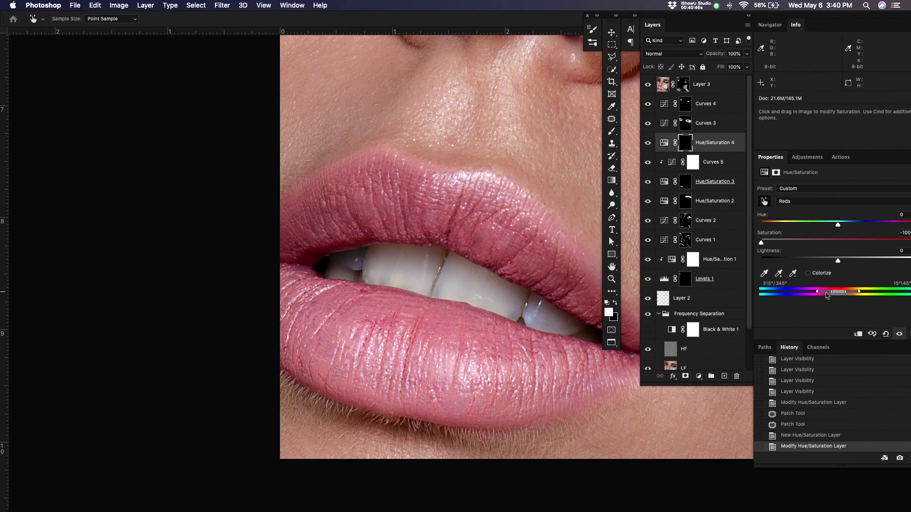
drag(826, 291, 812, 297)
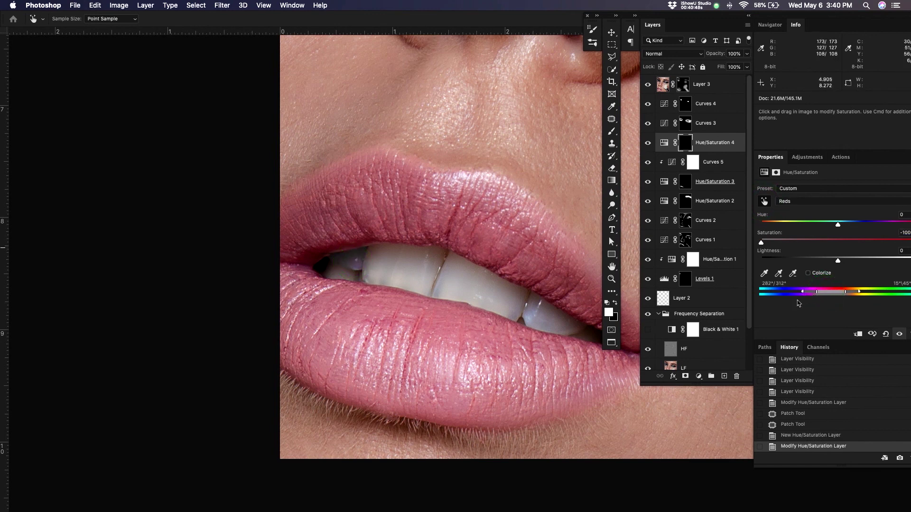
Raise the Reds lightness of Hue/Saturation 4 to +100 and feather its mask by 9.7 px
click(846, 260)
drag(841, 262, 891, 262)
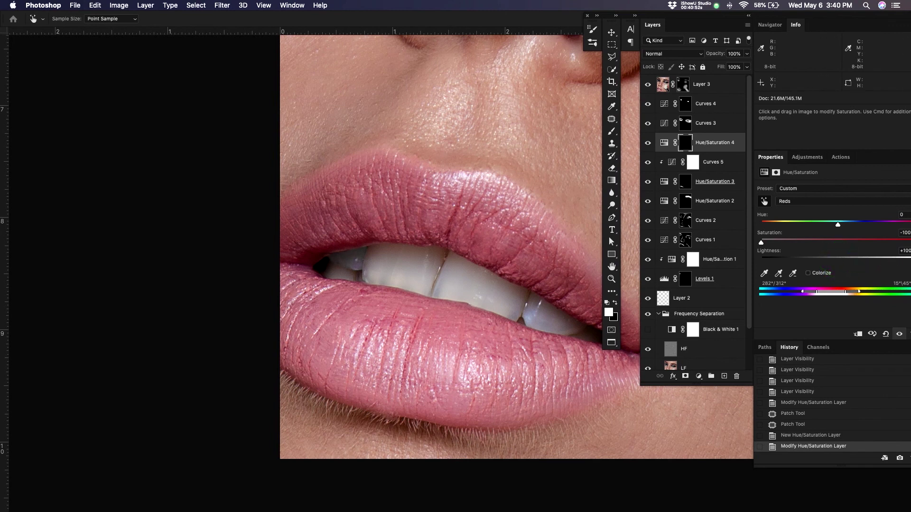
click(776, 172)
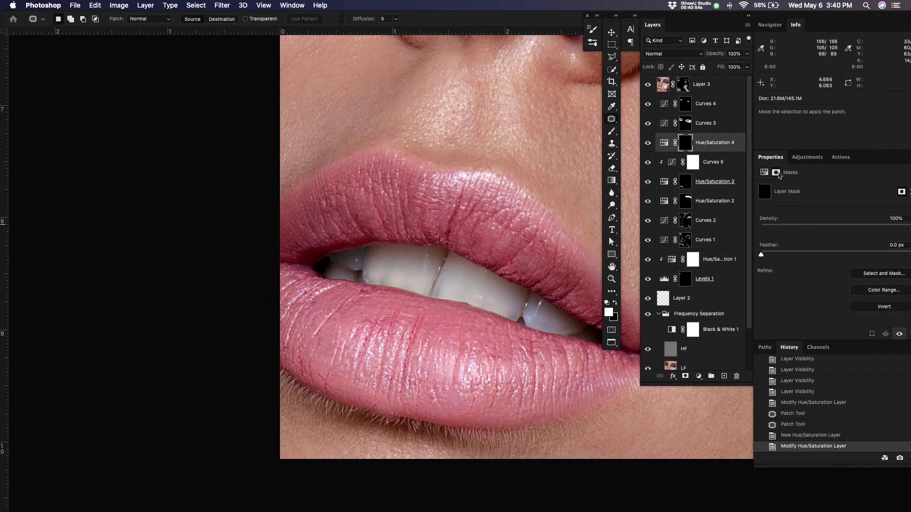
drag(804, 254, 822, 256)
Add a Levels adjustment clipped to Hue/Saturation 4, with the white input at 142 and the midtones at 1.27
click(698, 376)
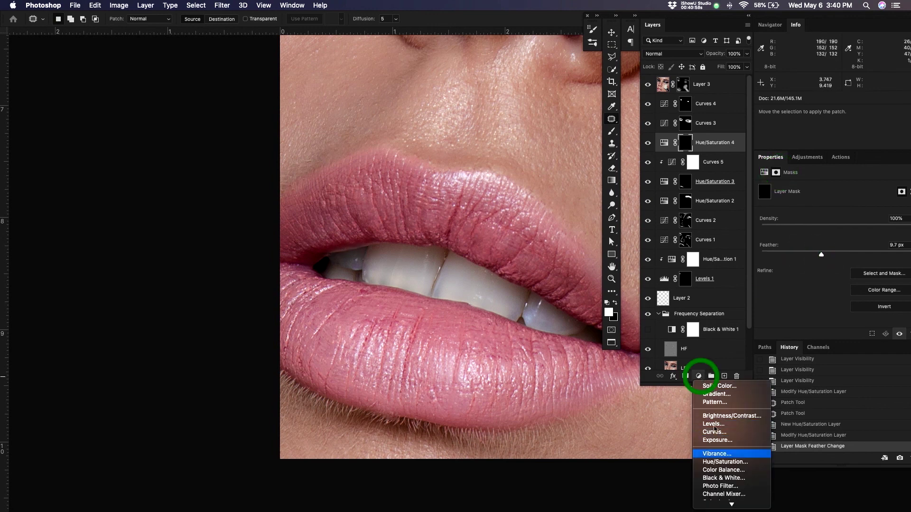
click(713, 424)
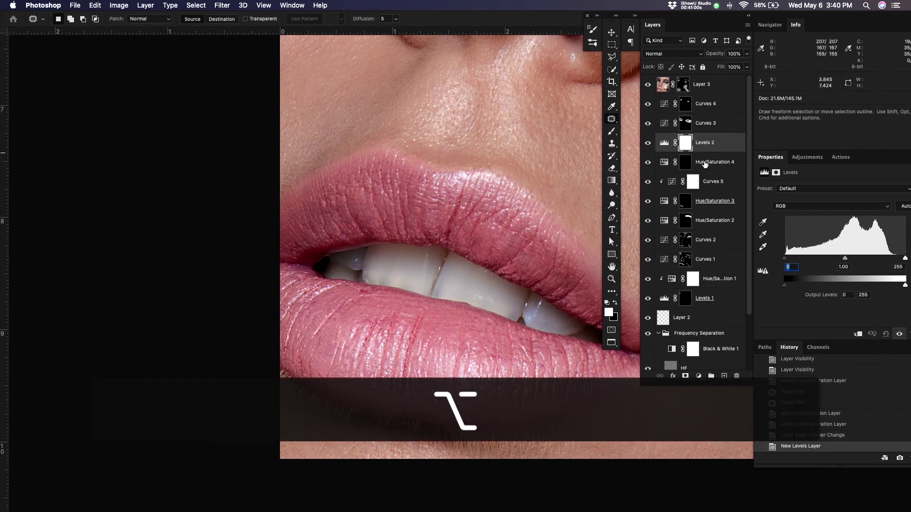
alt+click(711, 151)
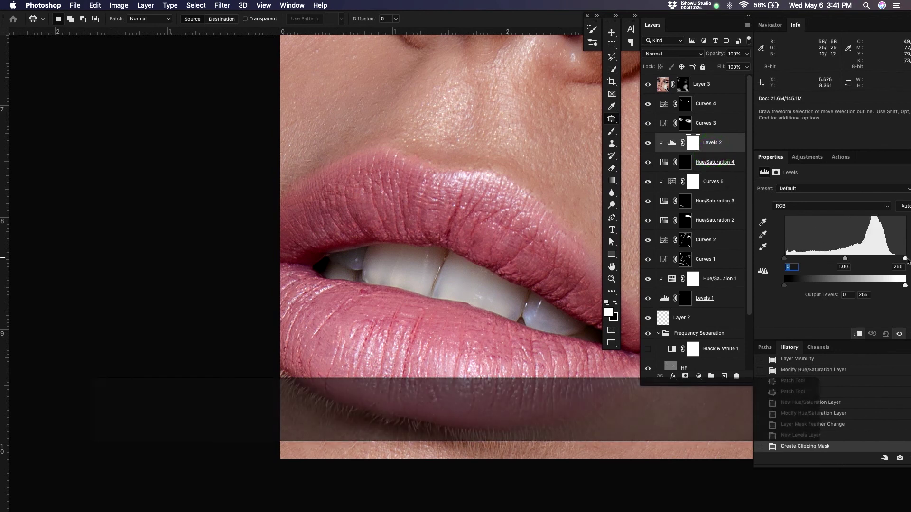
drag(904, 258, 814, 262)
Clear the stray patch selection on the back tooth and set the Levels 2 midtones to 1.11
key(z)
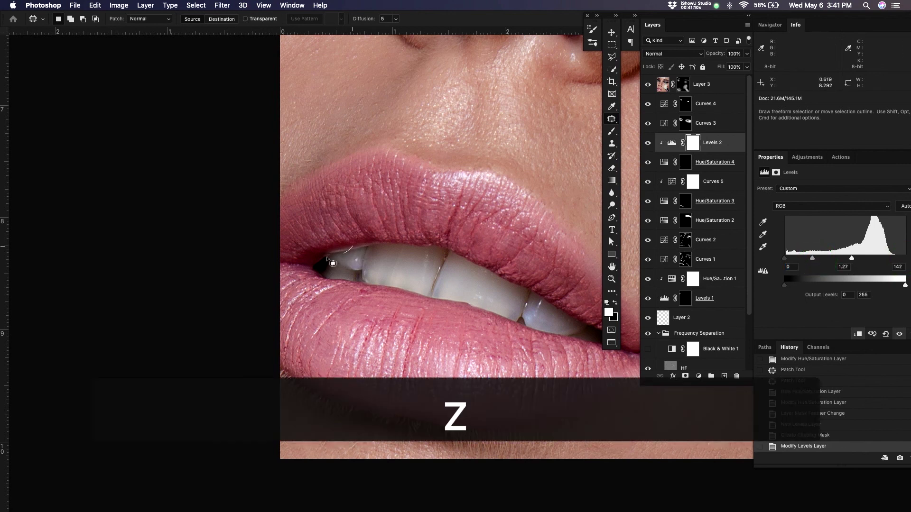
drag(353, 246, 321, 262)
key(cmd+d)
key(z)
drag(443, 266, 395, 289)
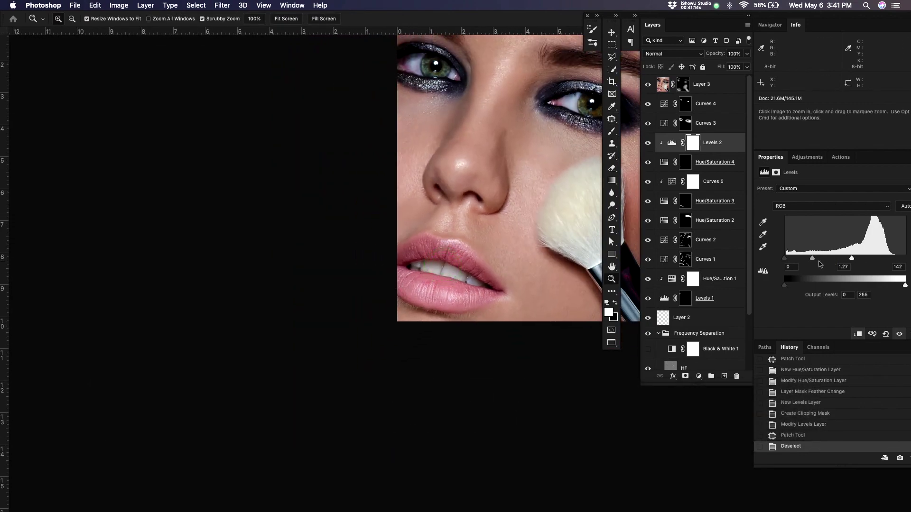
drag(813, 262, 816, 263)
Show the whole retouched portrait fitted to the screen without the interface panels, and save the document
key(z)
drag(443, 252, 362, 341)
key(super+0)
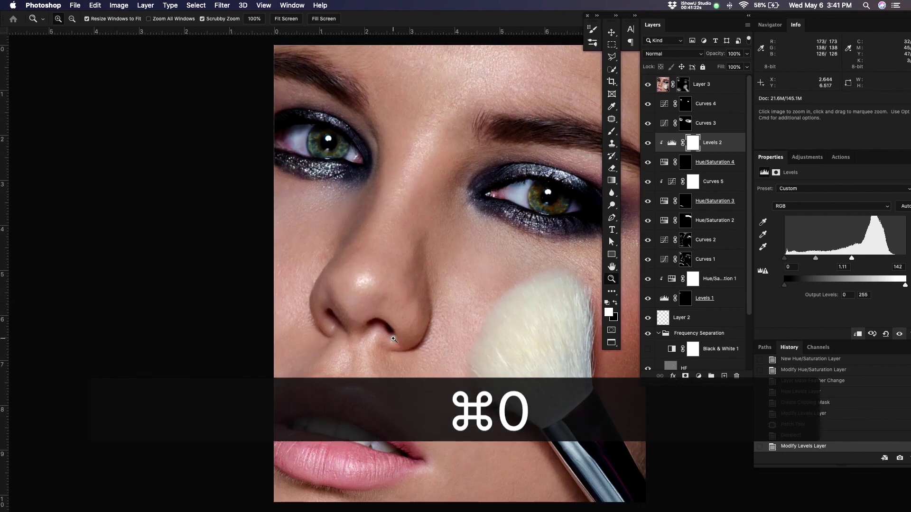
drag(404, 320, 395, 319)
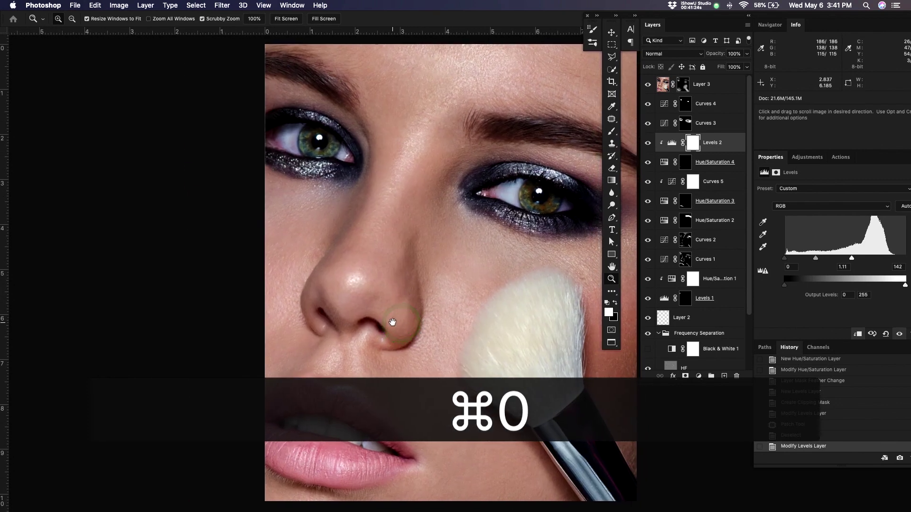
key(Tab)
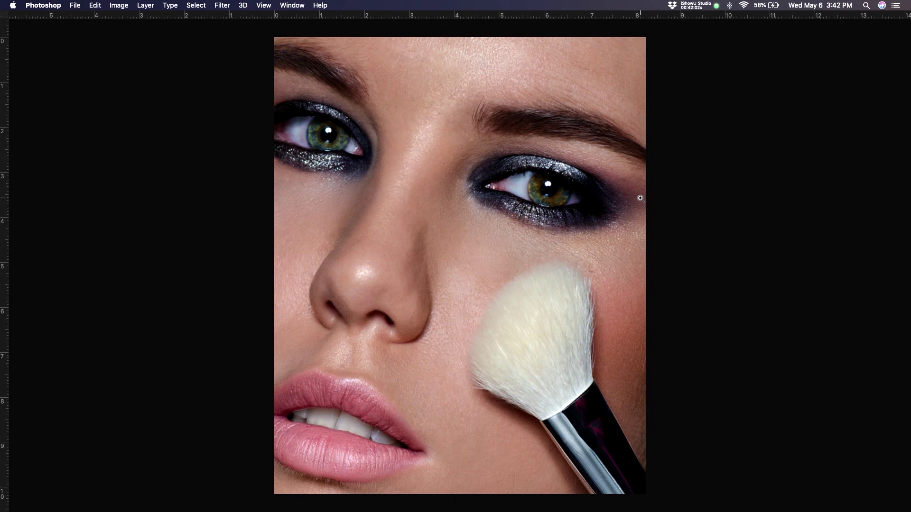
key(super+s)
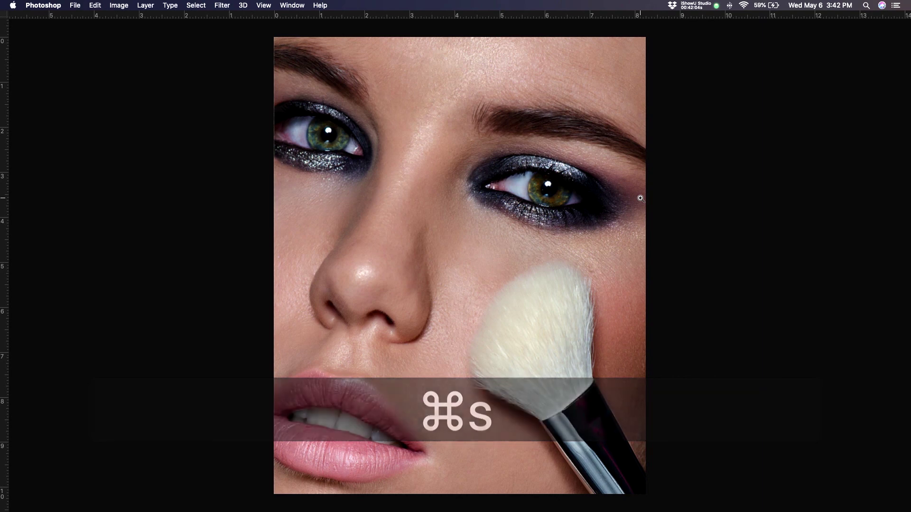